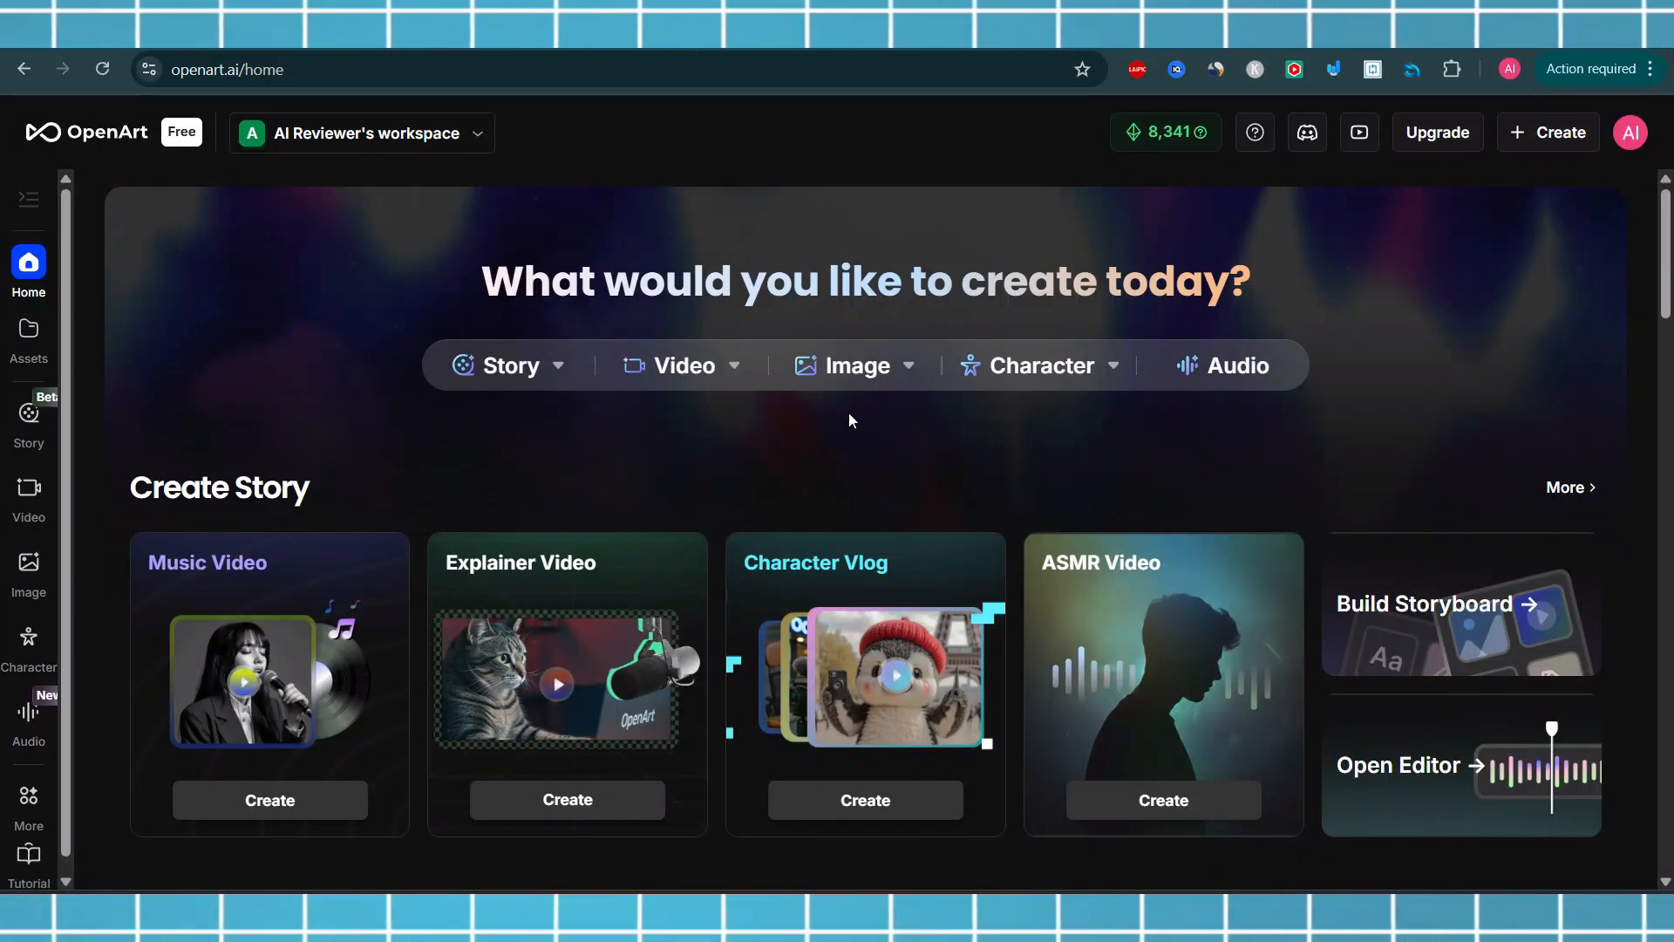
Open image creation, browse the model library, and switch the model to Juggernaut XL
click(859, 375)
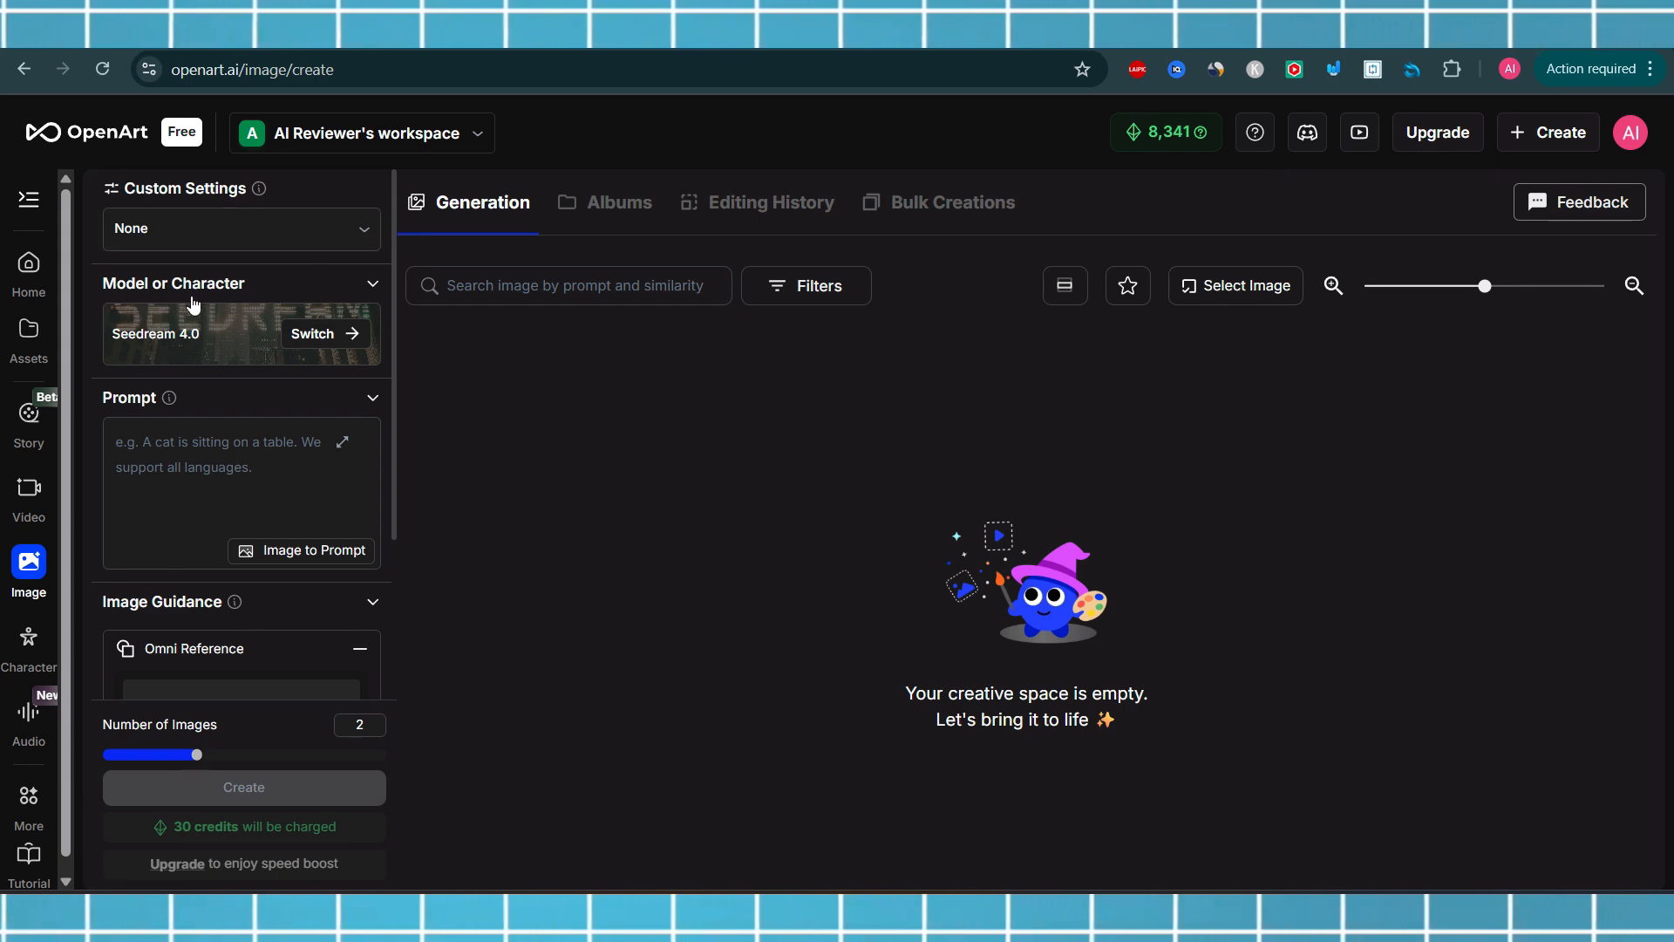
click(322, 331)
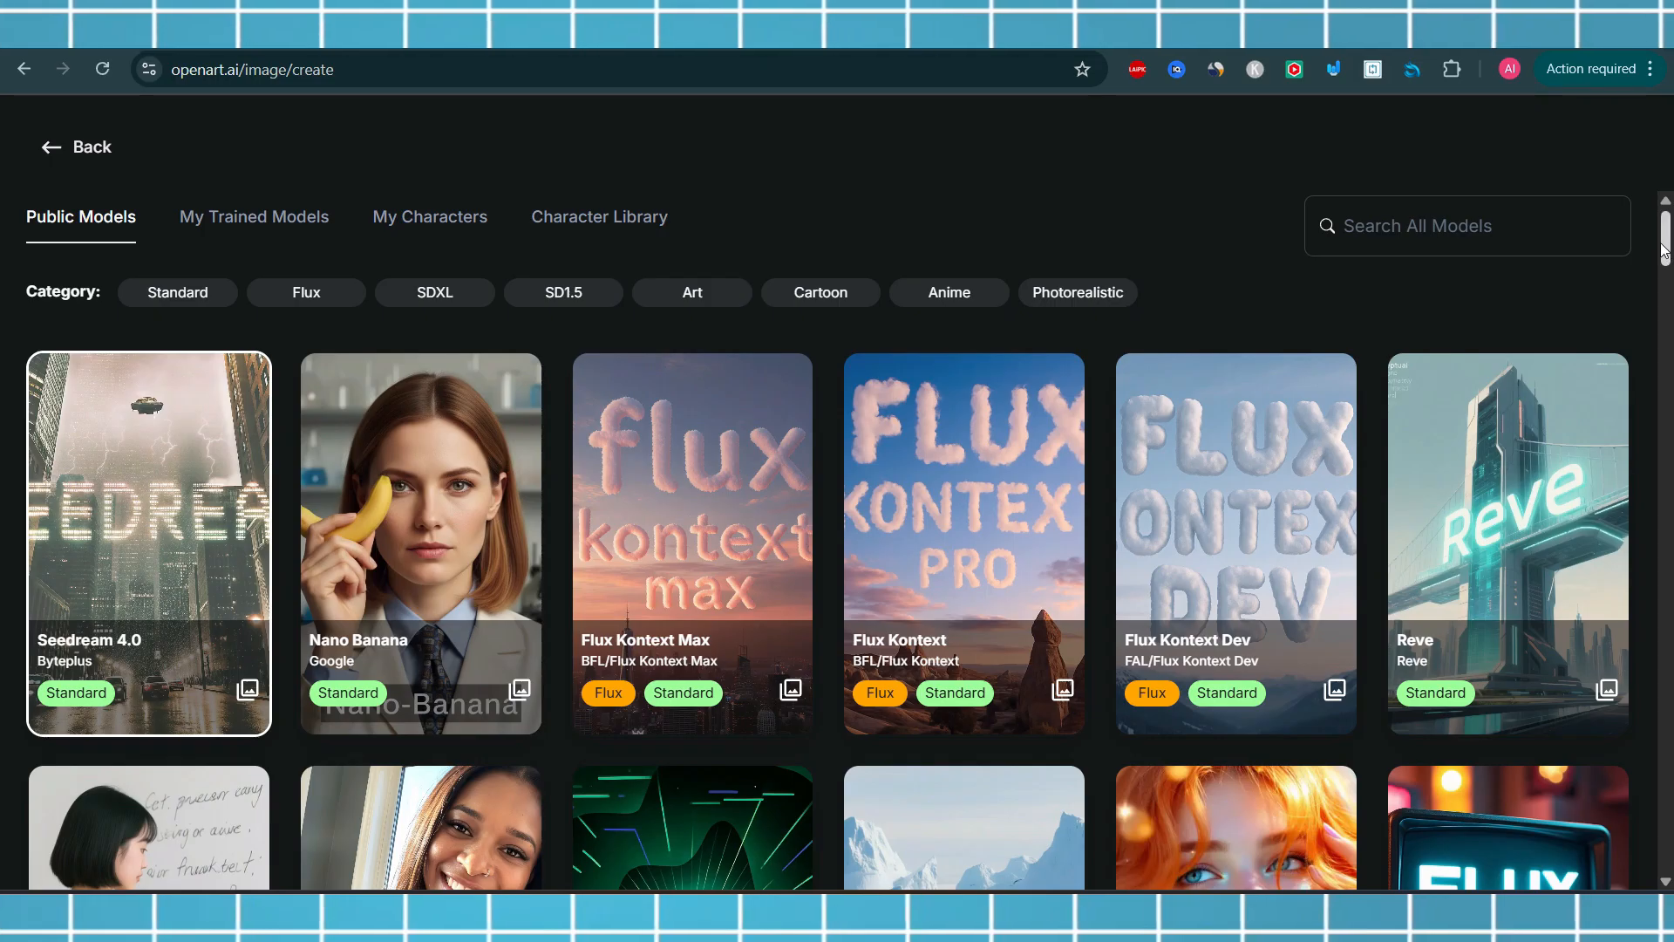
mouse_move(1662, 251)
mouse_down()
mouse_move(1661, 312)
mouse_move(1659, 254)
mouse_up()
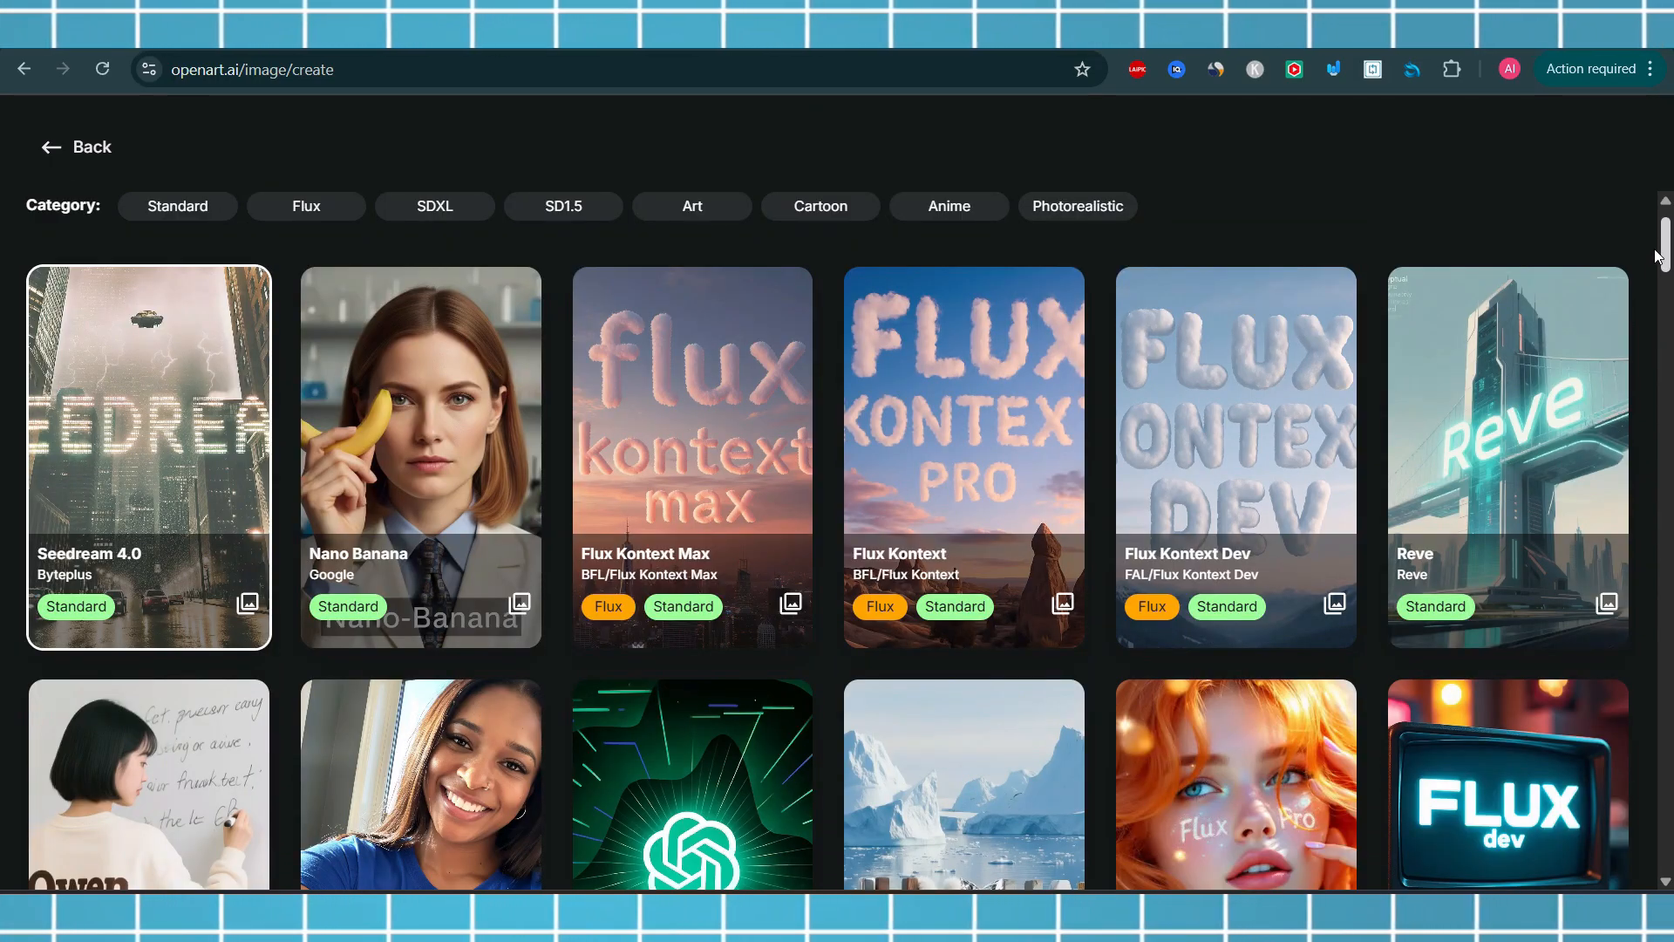
mouse_move(1658, 255)
mouse_down()
mouse_move(1665, 475)
mouse_move(1663, 256)
mouse_up()
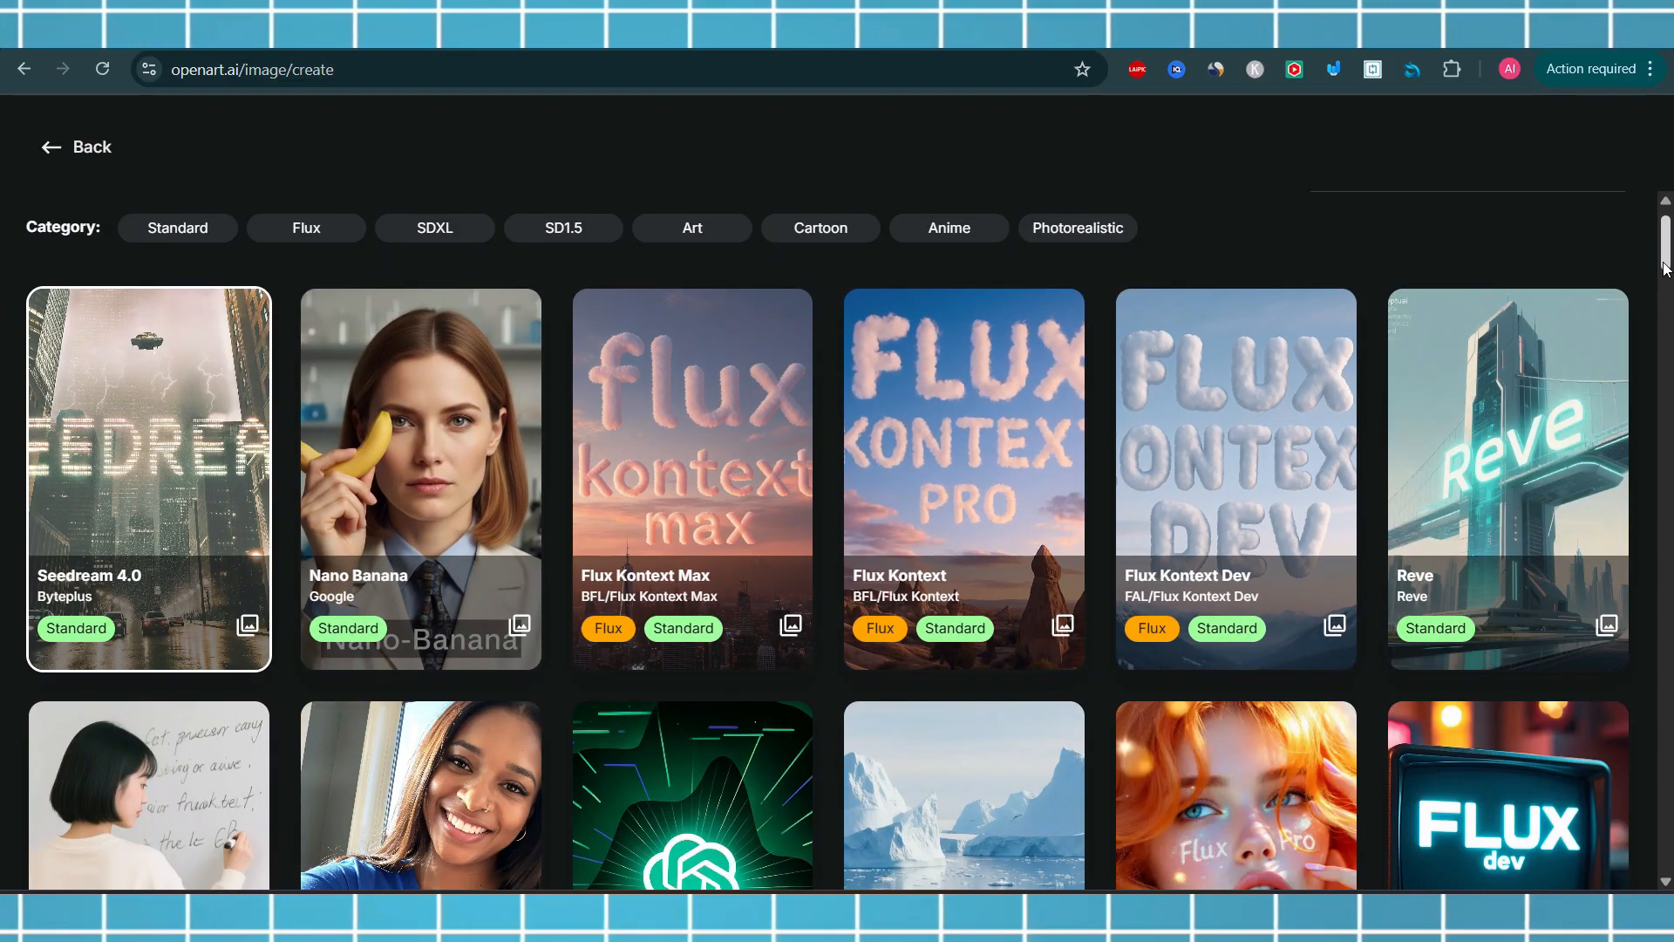
drag(1666, 266, 1651, 390)
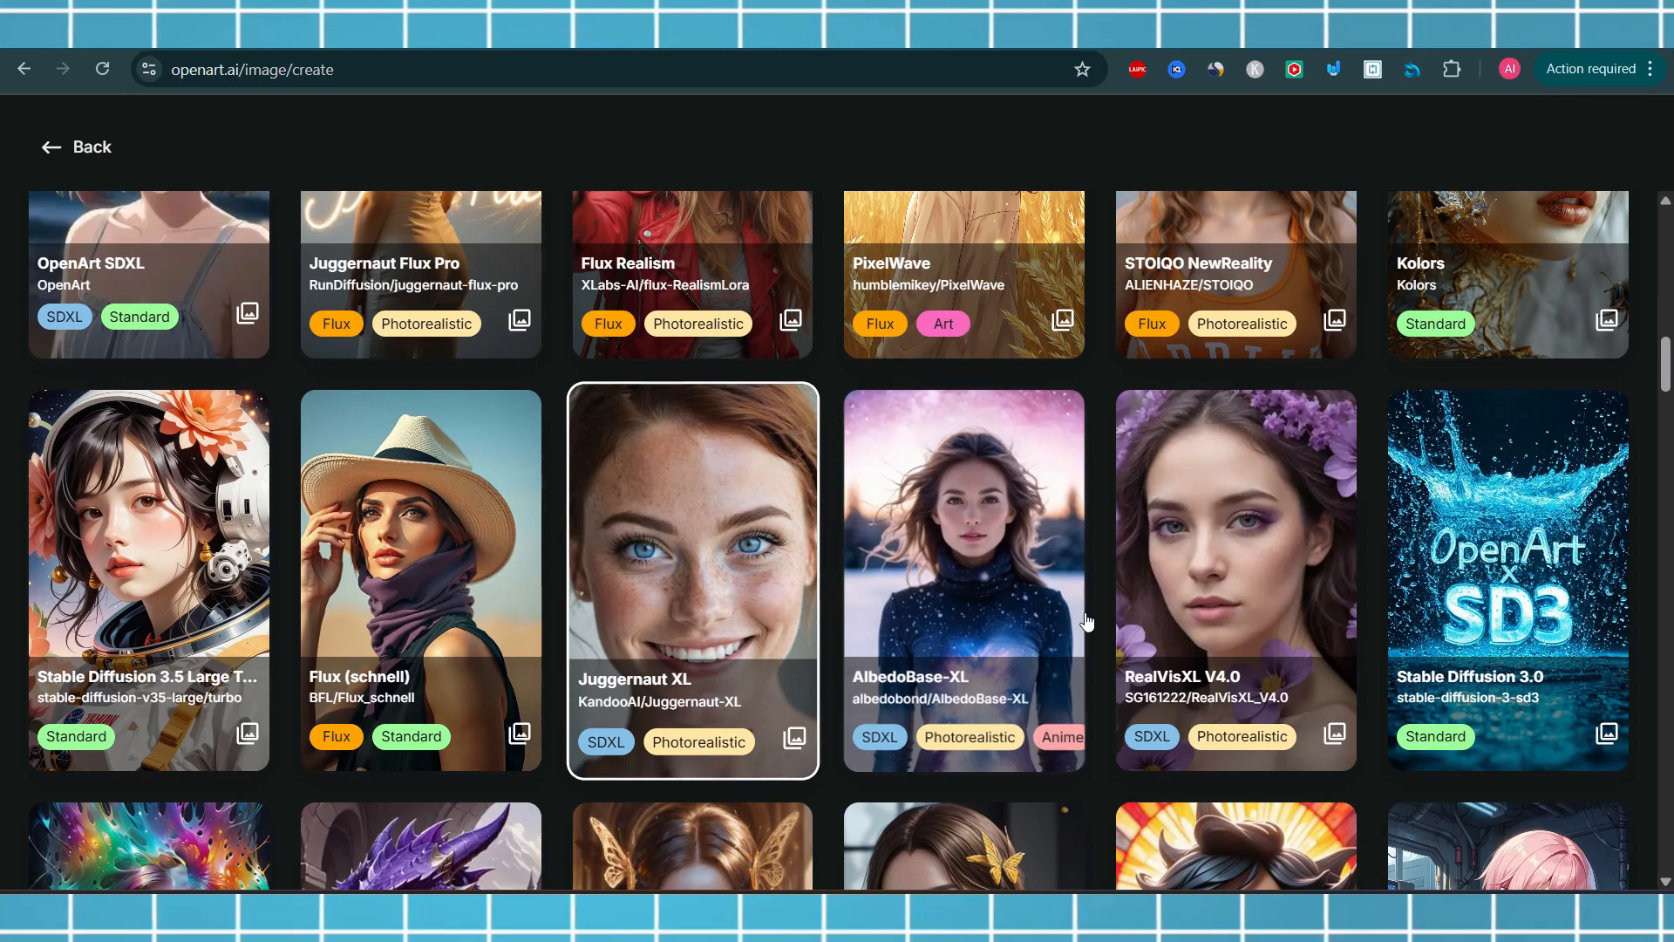
drag(1666, 371, 1668, 402)
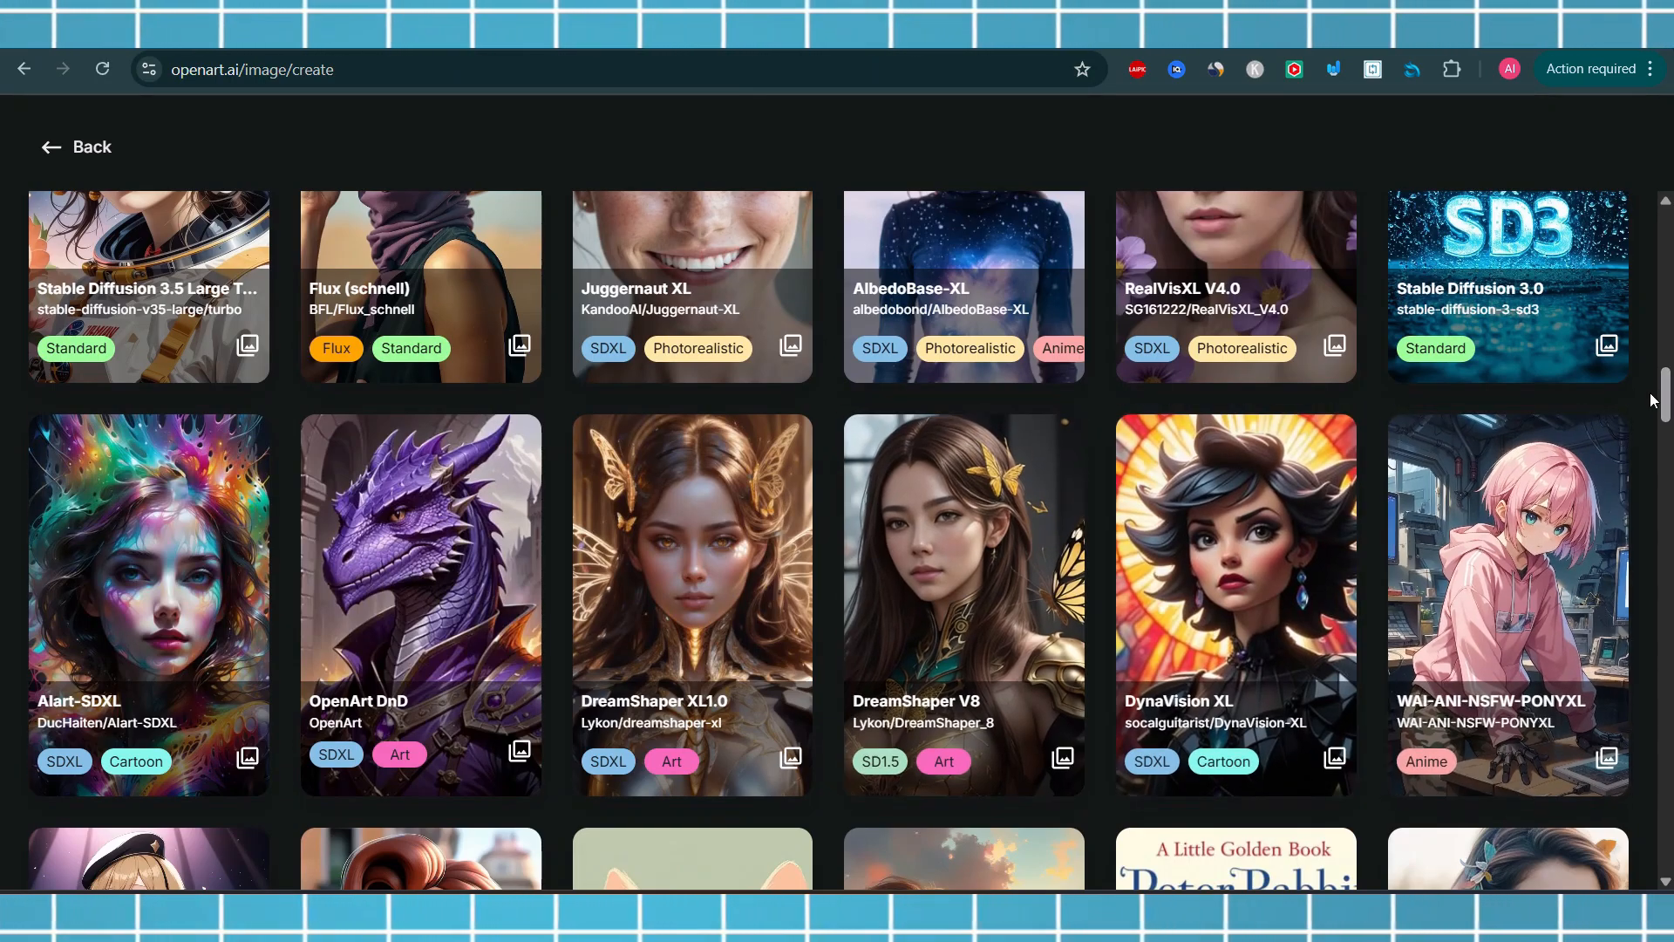
drag(1667, 404, 1667, 477)
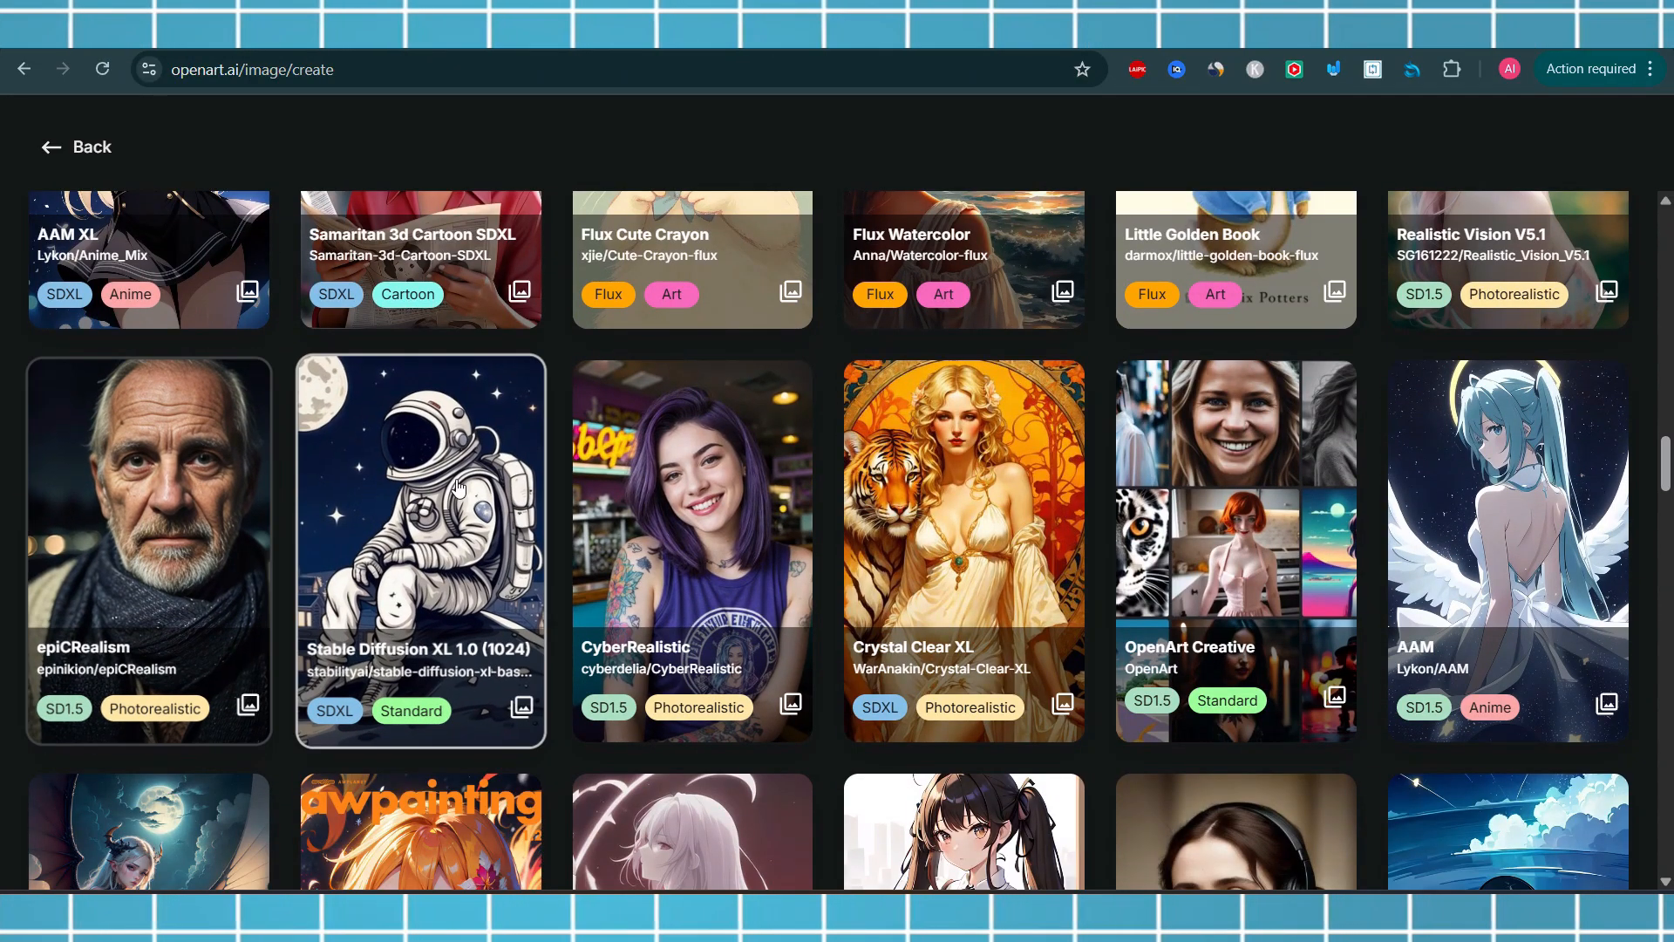
drag(1667, 470, 1670, 565)
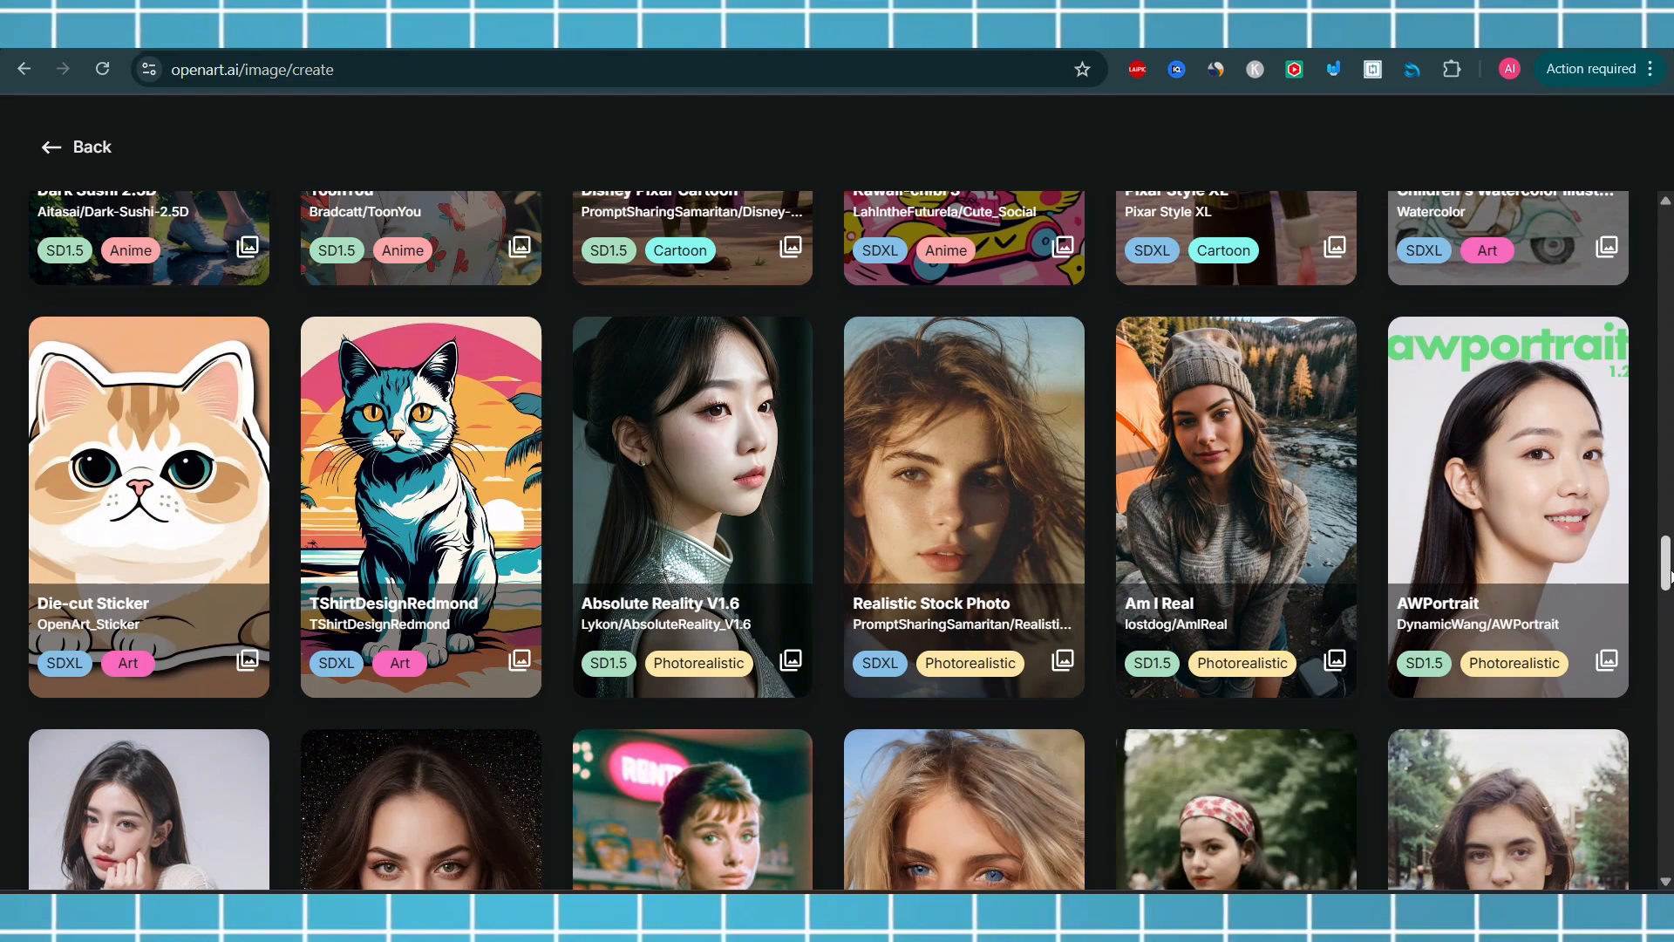
drag(1666, 583, 1666, 618)
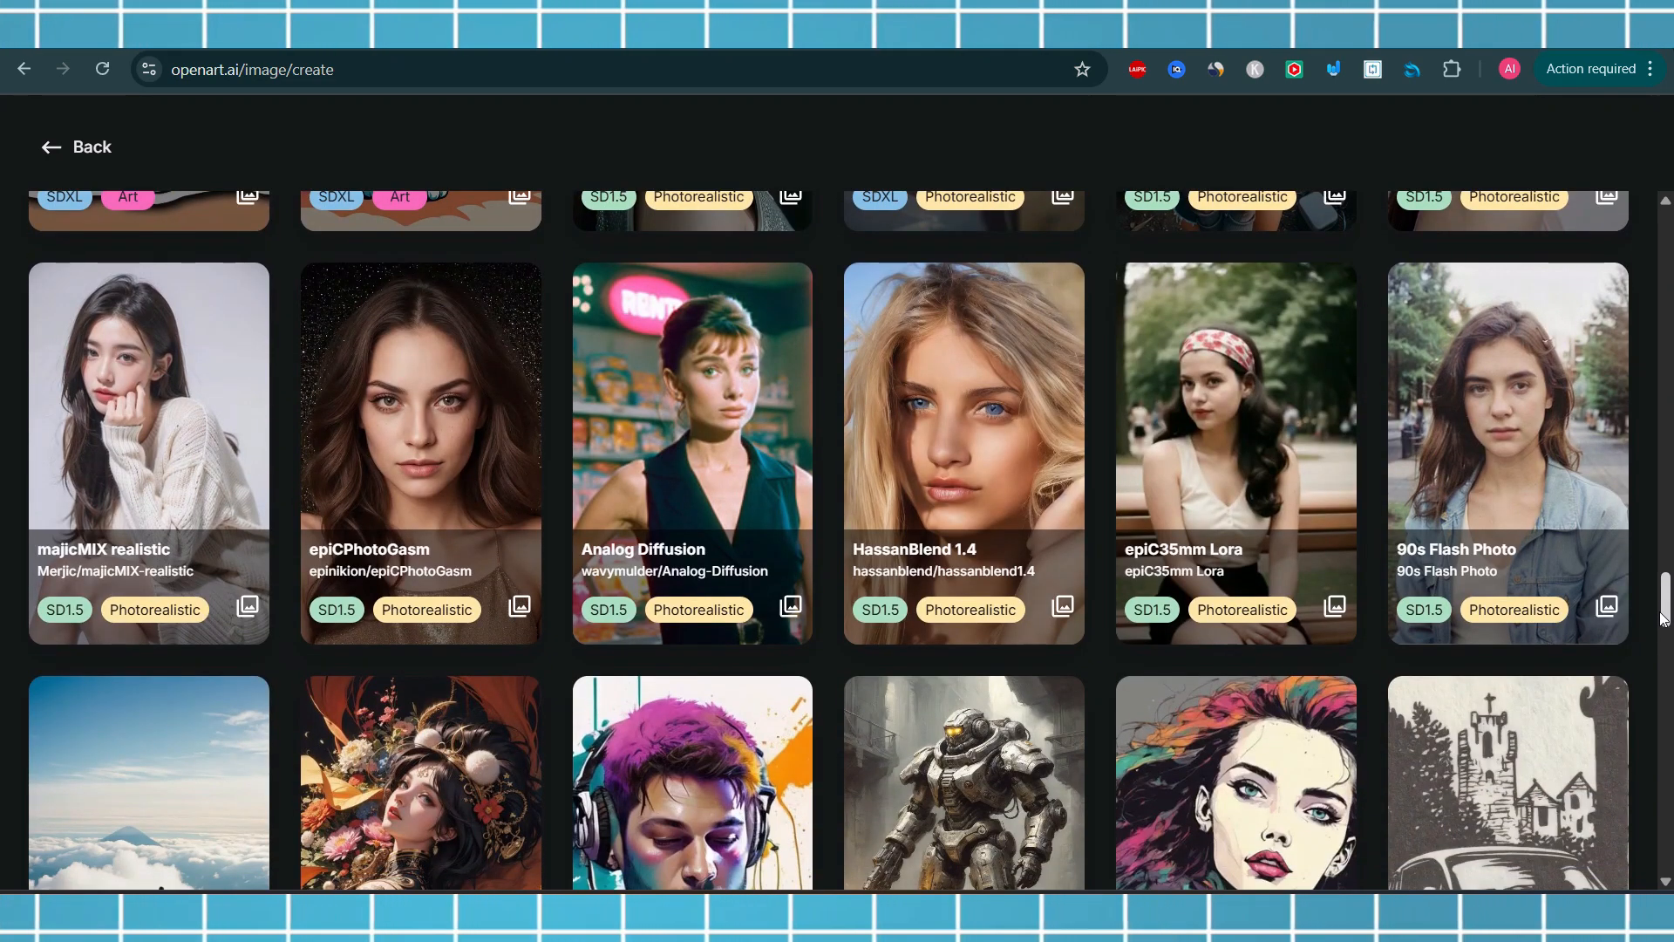
drag(1664, 619, 1666, 386)
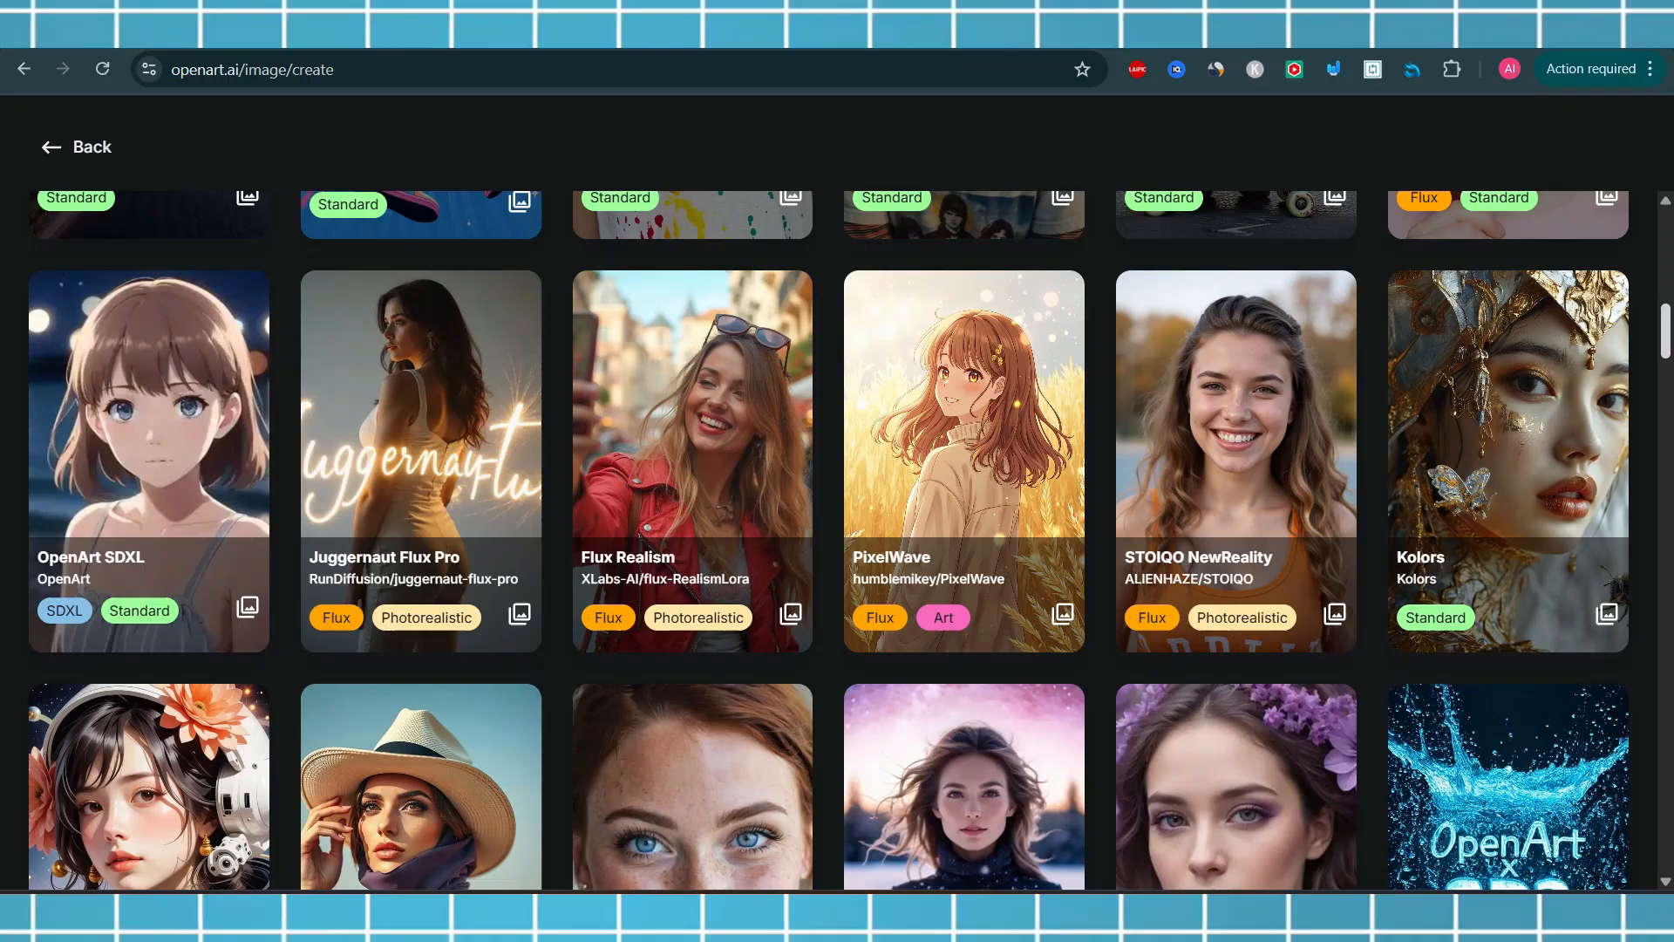
mouse_move(1666, 363)
mouse_down()
mouse_move(1665, 261)
mouse_move(1666, 379)
mouse_move(1666, 363)
mouse_up()
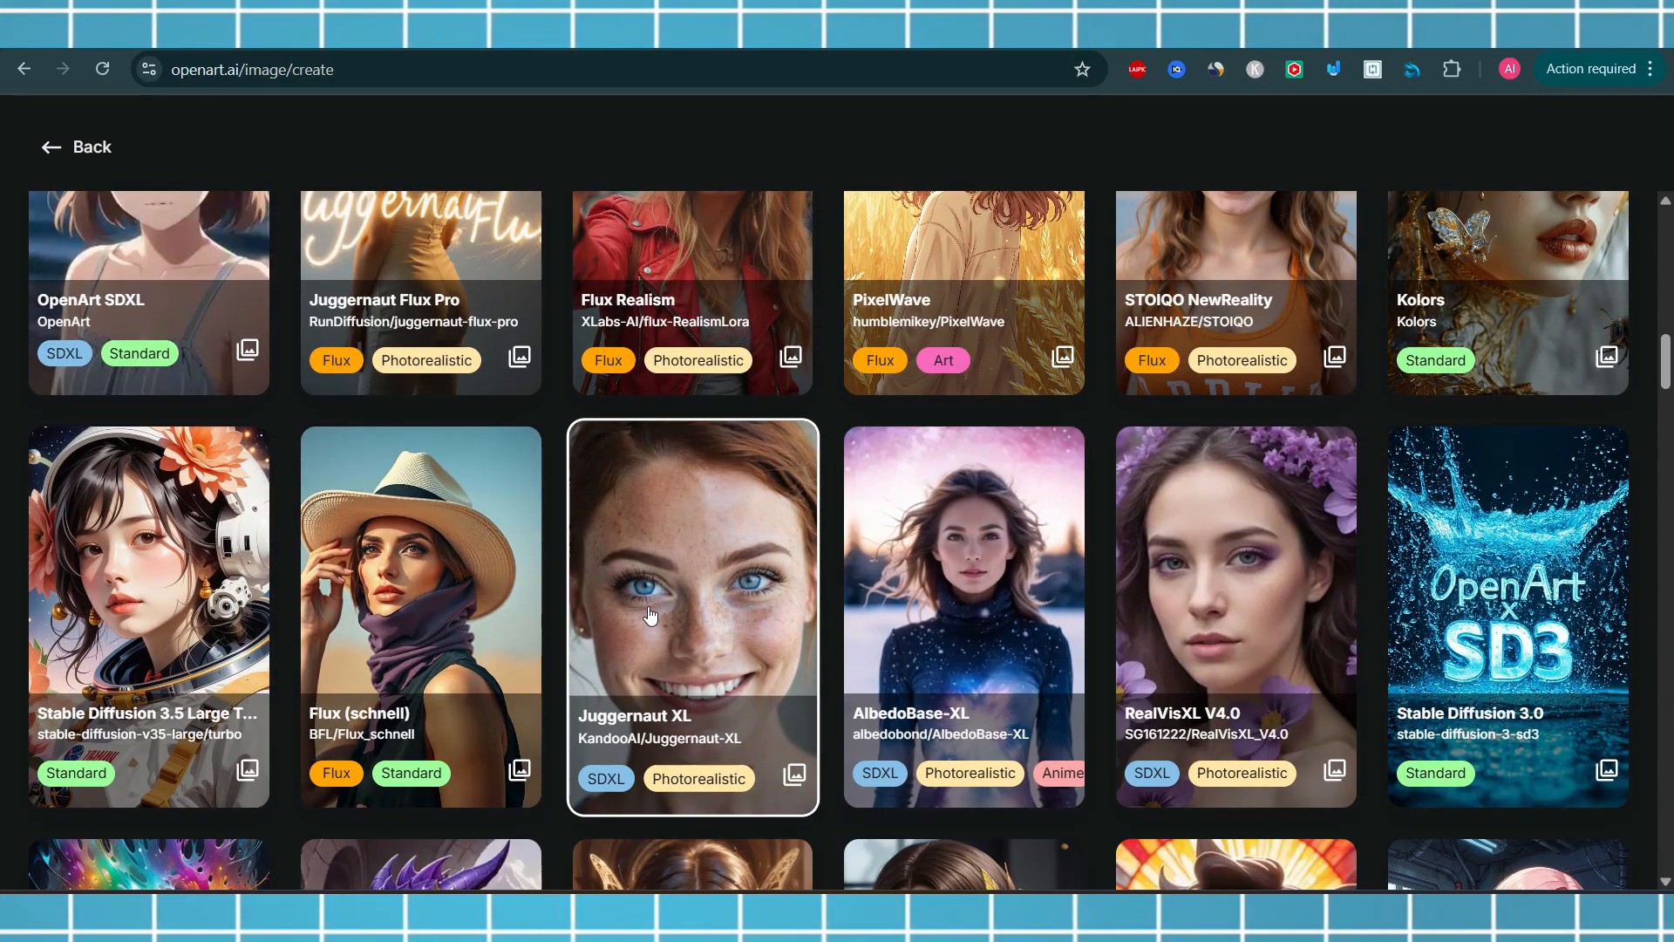
click(665, 549)
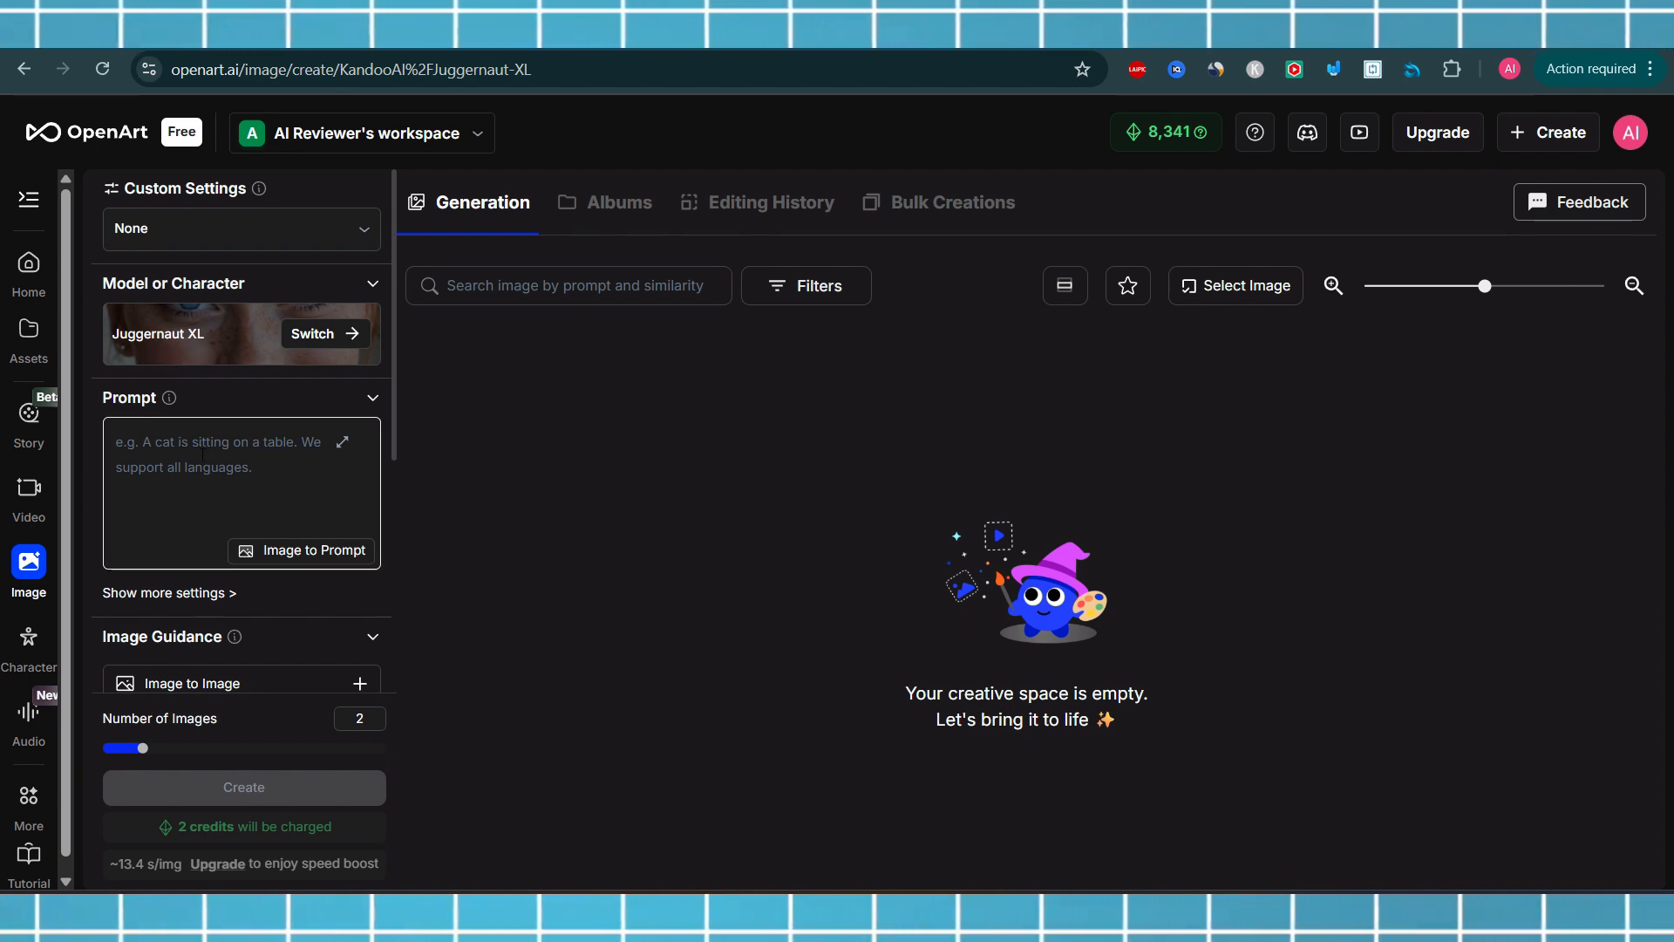
Paste the photorealistic portrait prompt of a fictional 27-year-old woman and generate images
click(204, 455)
text(Create a photorealistic portrait of a fictional 27-year-old woman. She has a friendly, confident look, well-defined facial features, clear skin, and natural makeup. Use soft cinematic lighting and a shallow depth of field. Neutral background. The character must be entirely original and not resemble any real person.)
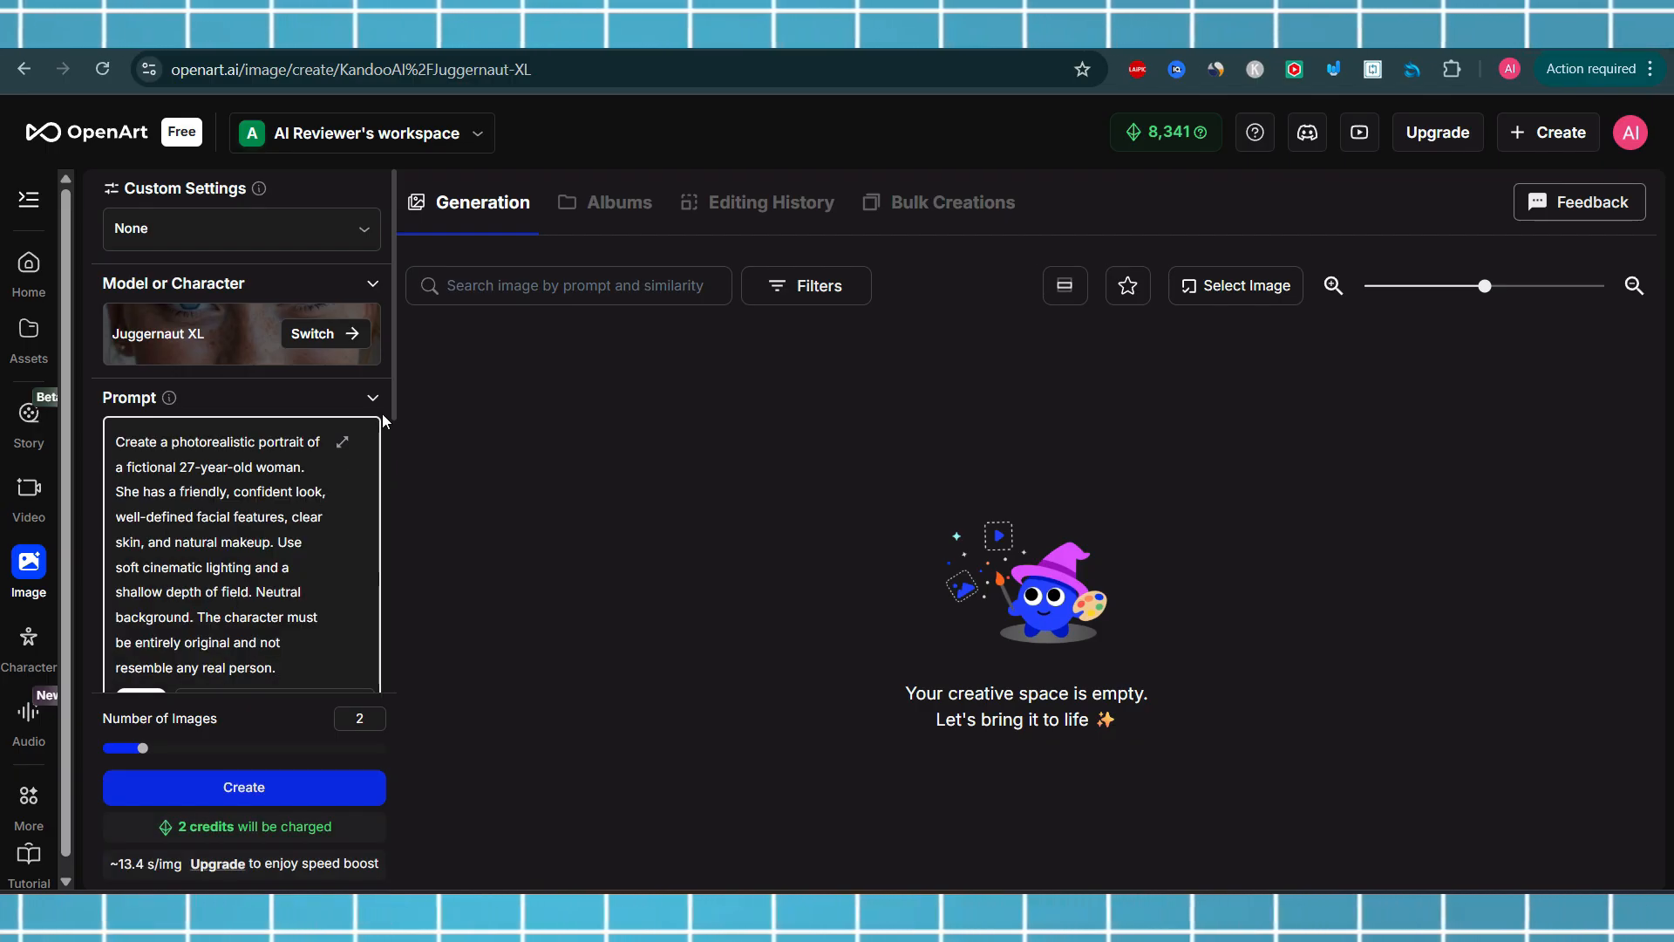
drag(391, 401, 403, 510)
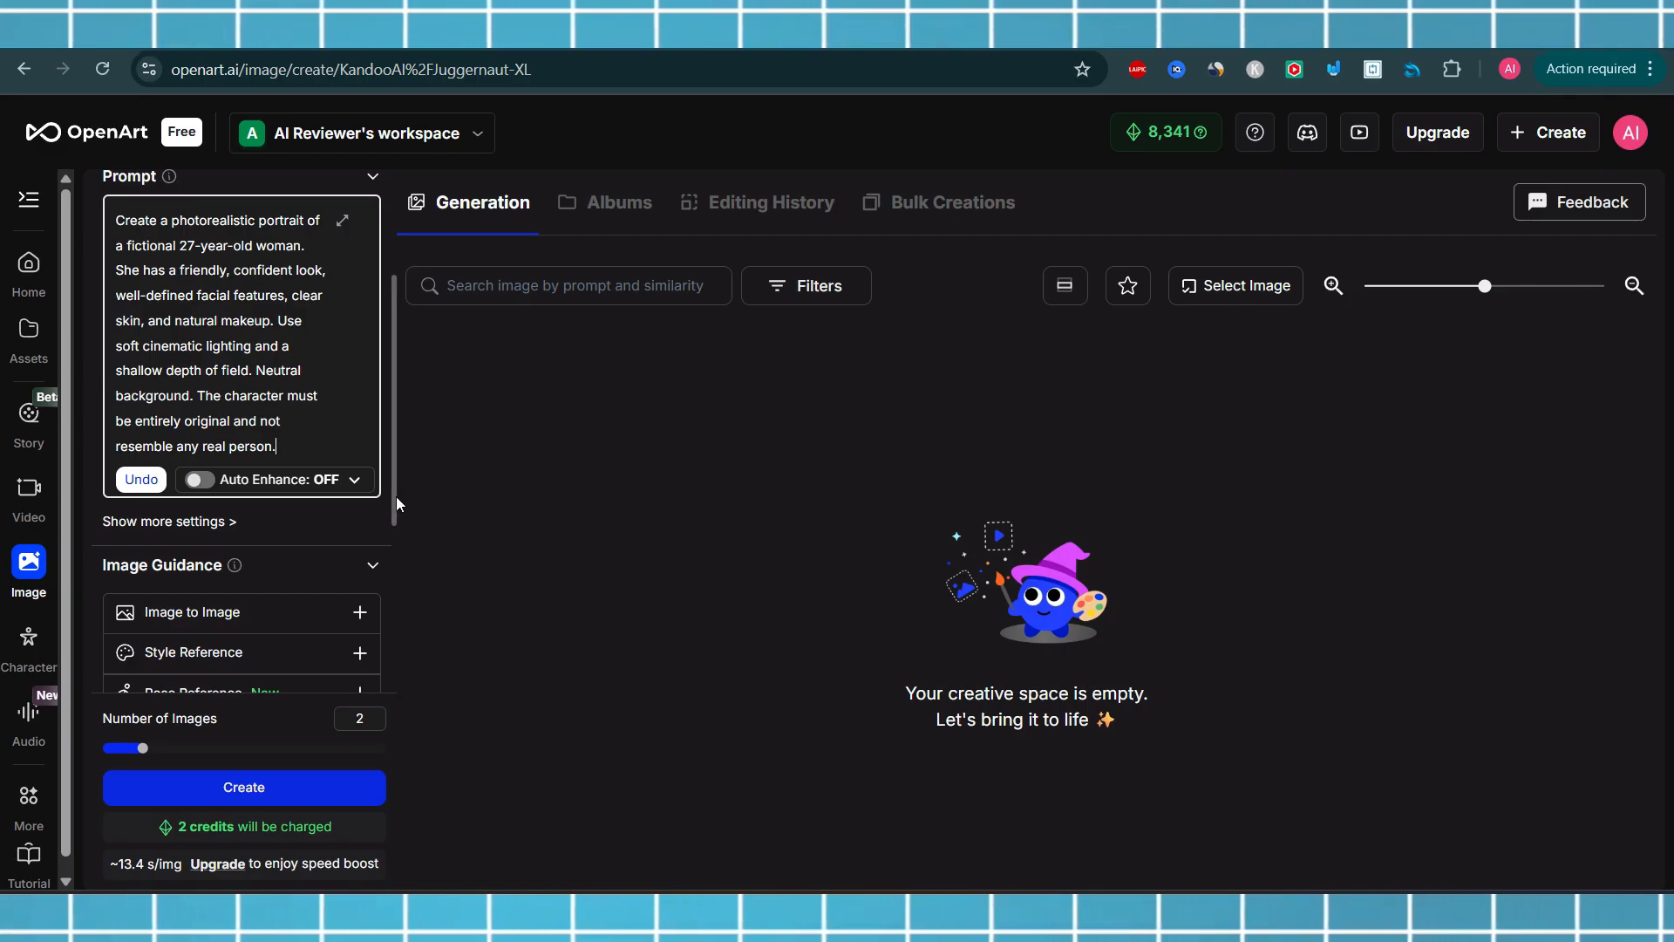
drag(396, 495, 395, 557)
click(307, 797)
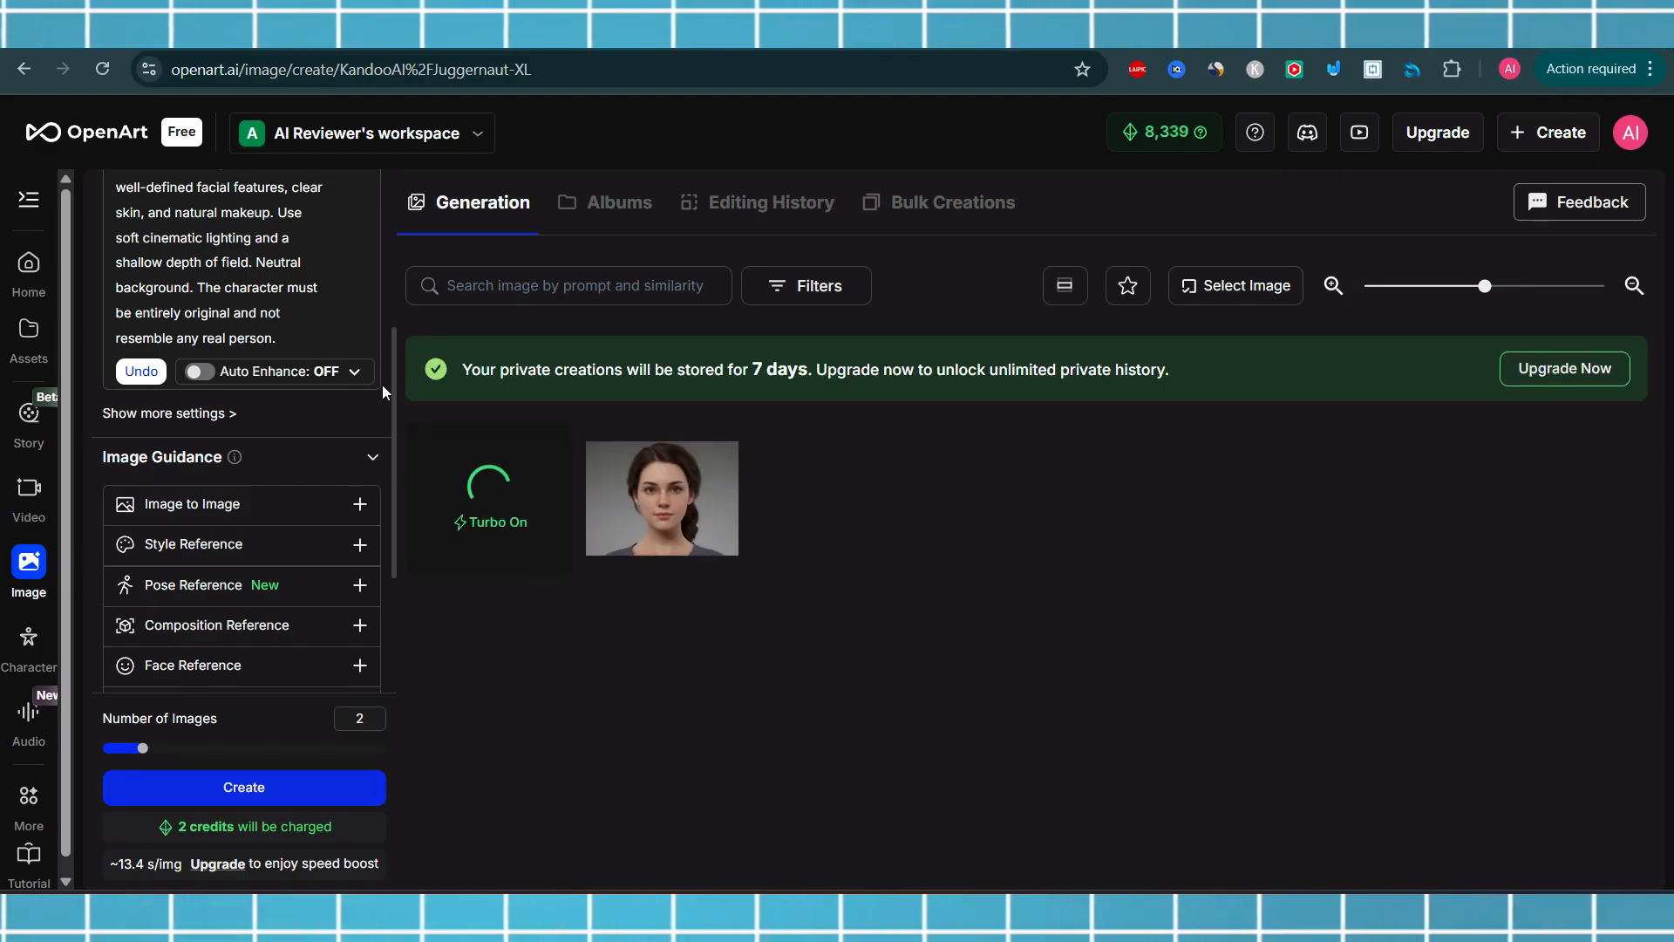
Open the generated portraits in the viewer and compare both images
drag(395, 380, 417, 518)
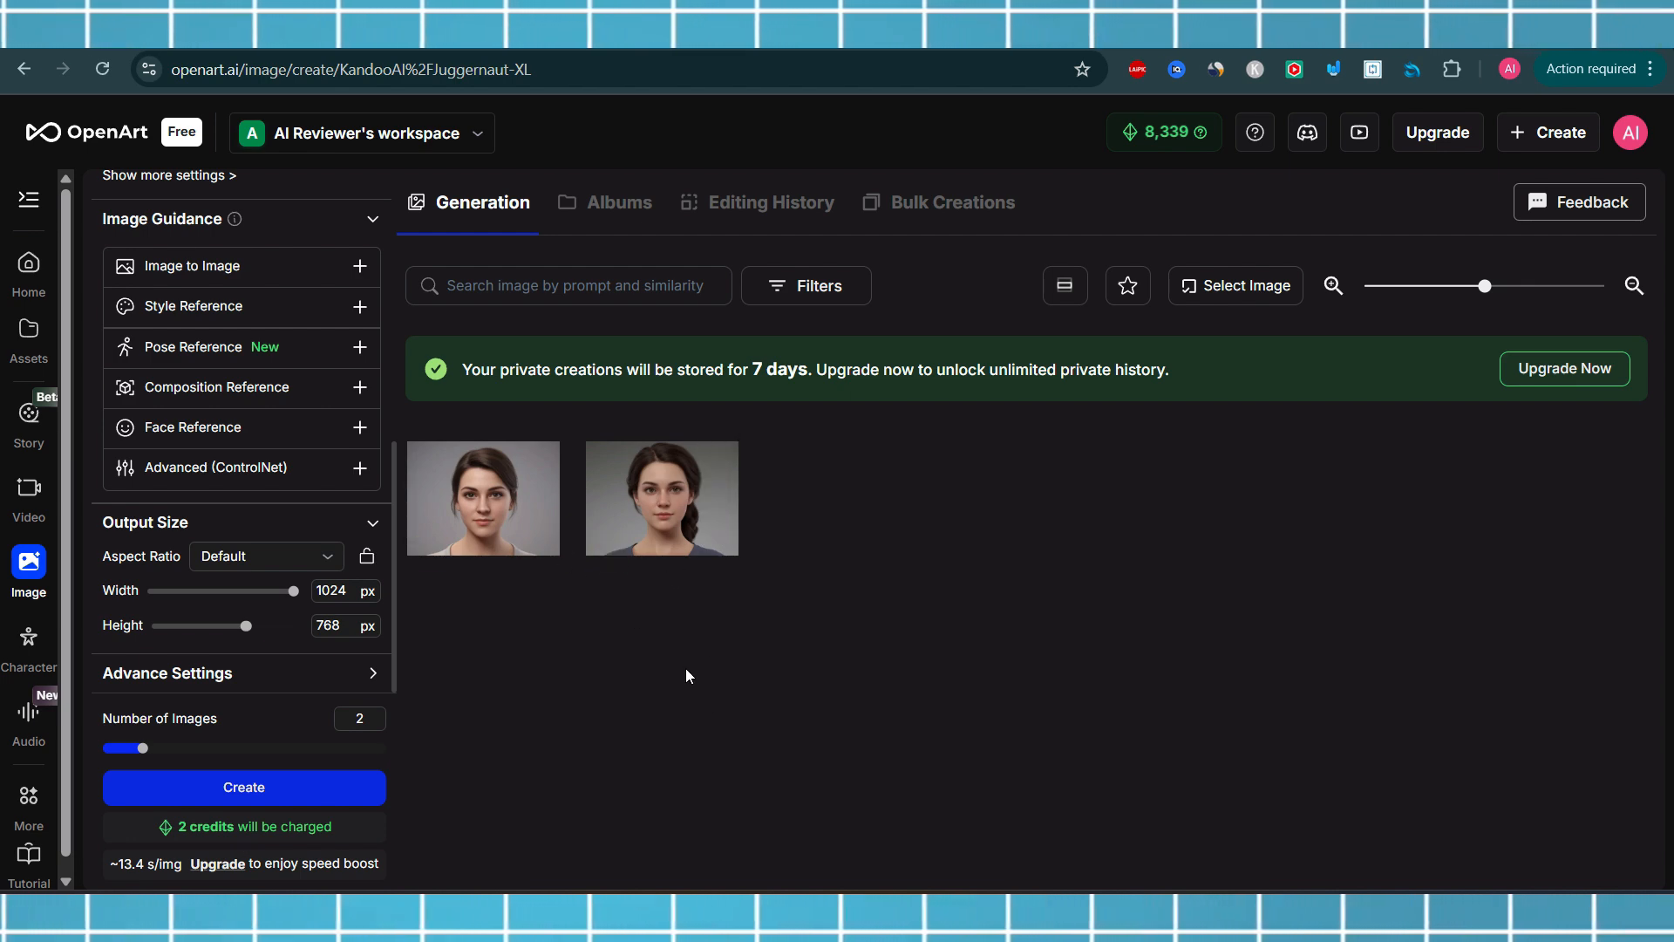
click(644, 502)
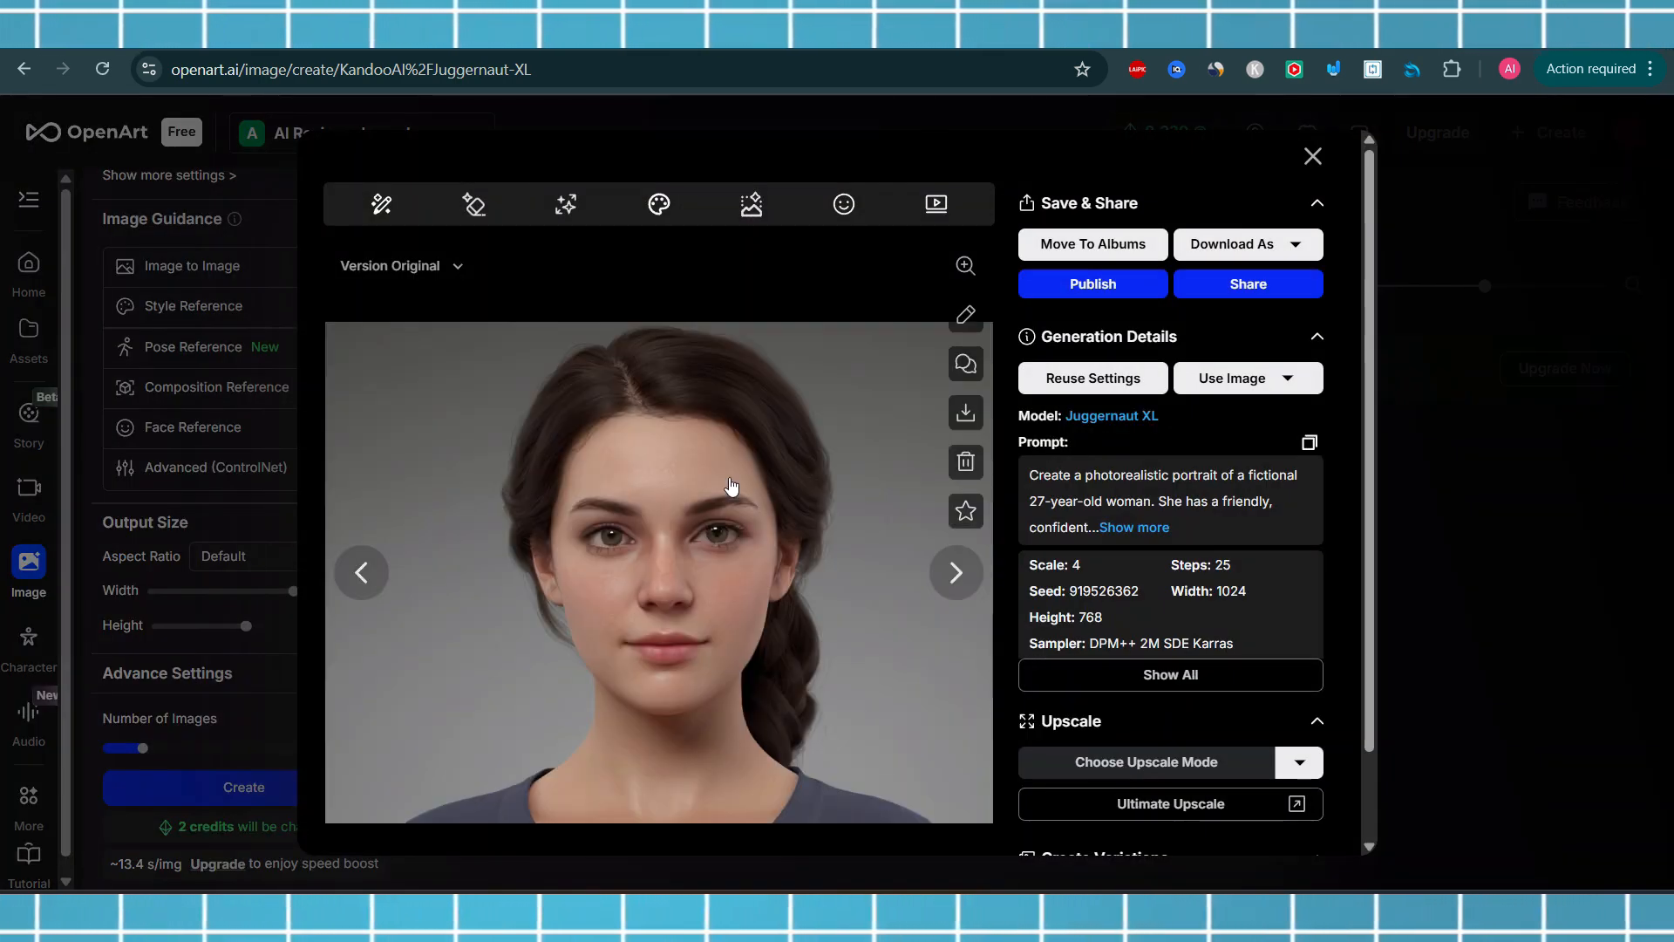
click(361, 572)
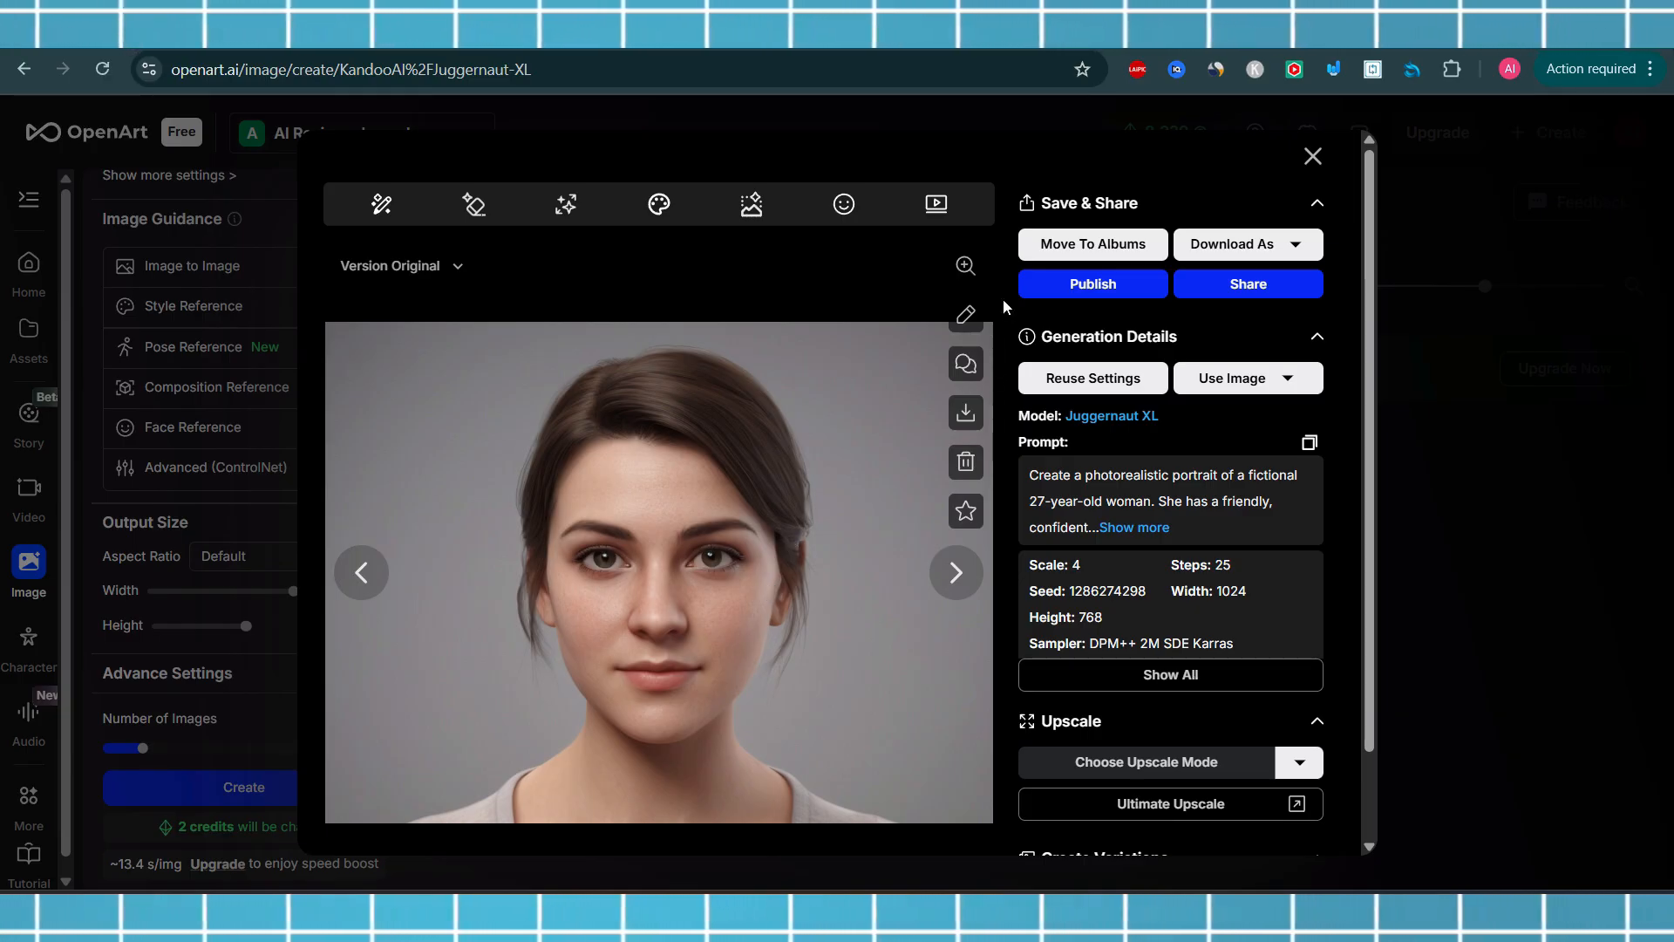
click(1314, 156)
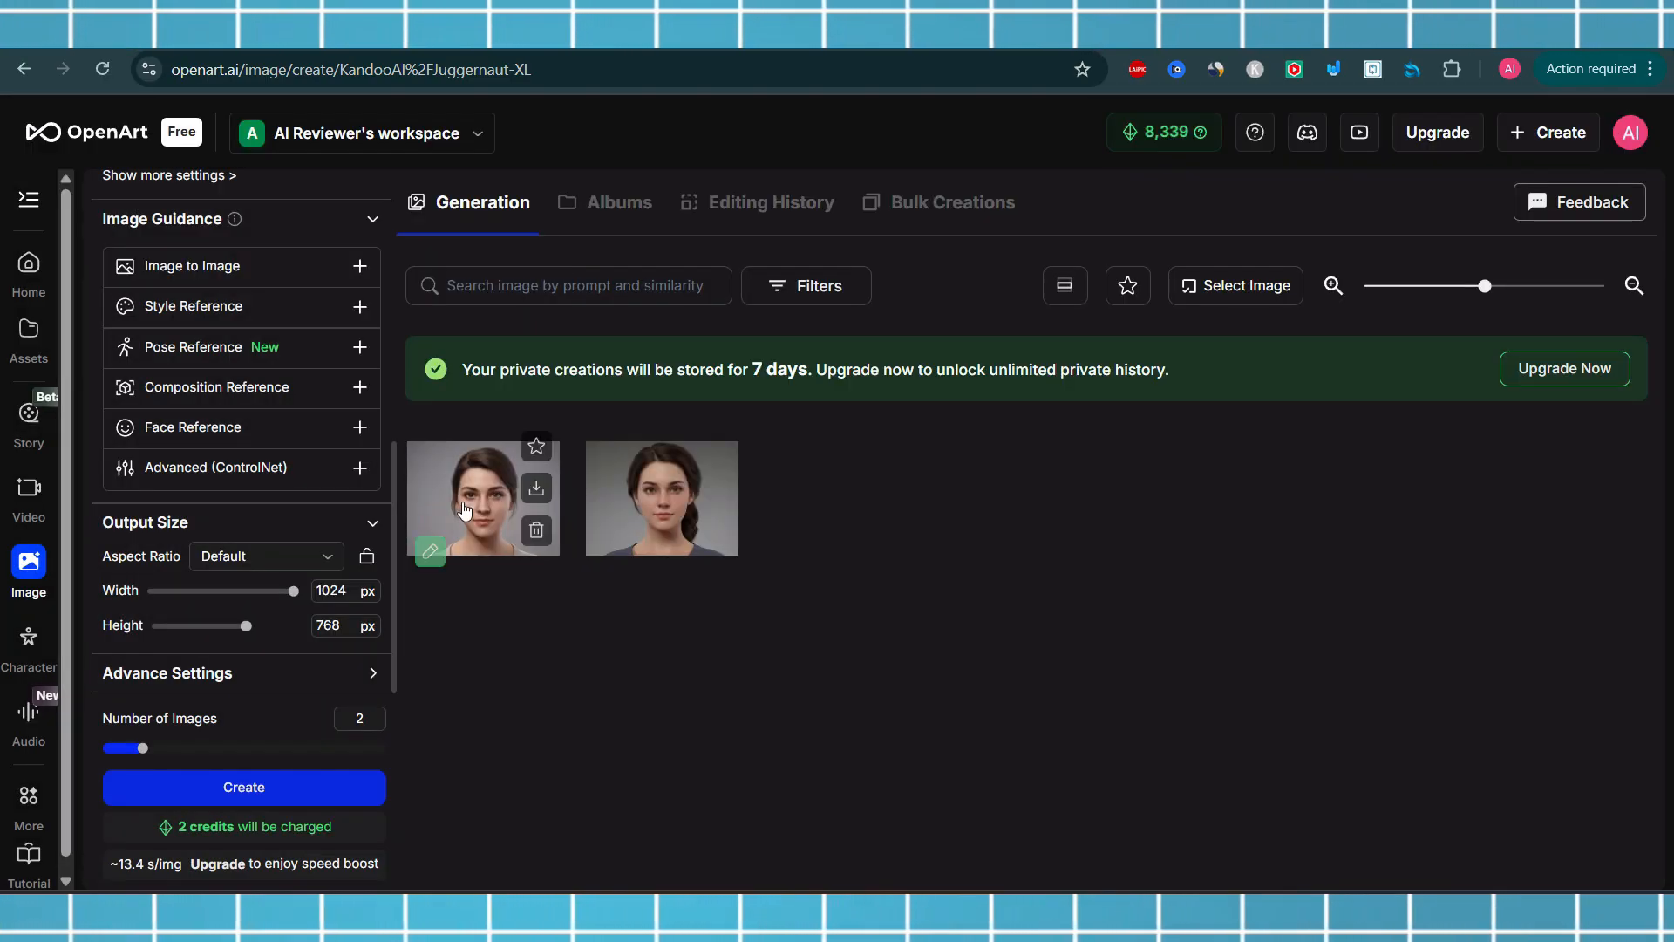
Reveal more settings and set Prompt Adherence (CFG) to 7
drag(396, 546, 395, 438)
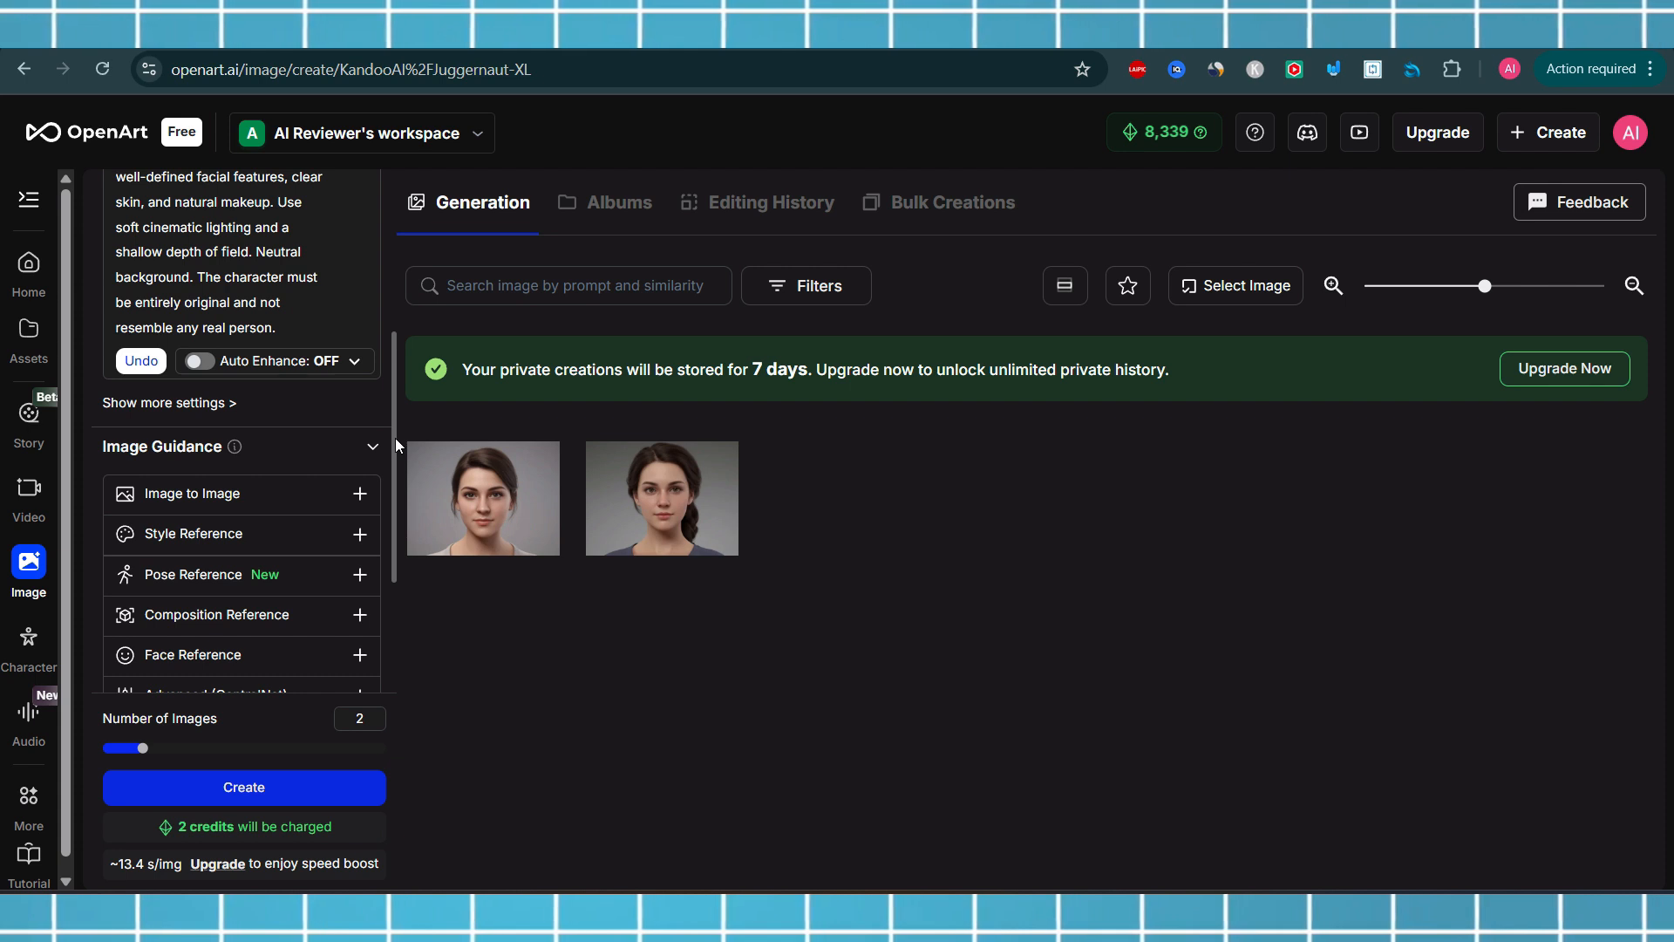
mouse_move(476, 460)
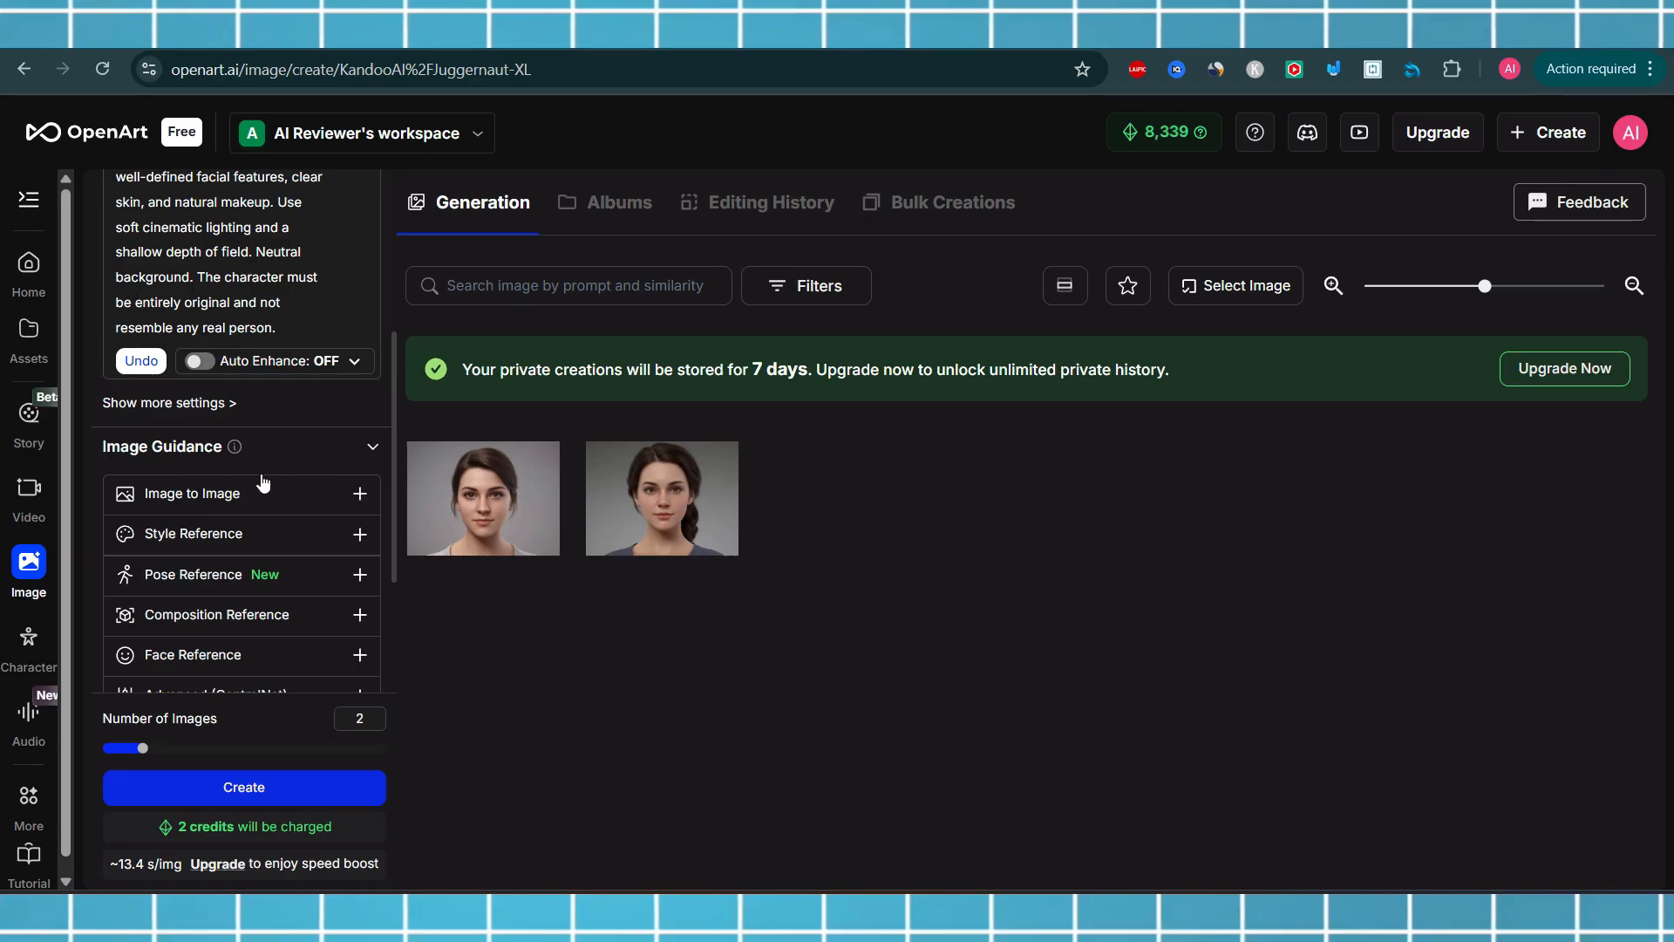
click(225, 403)
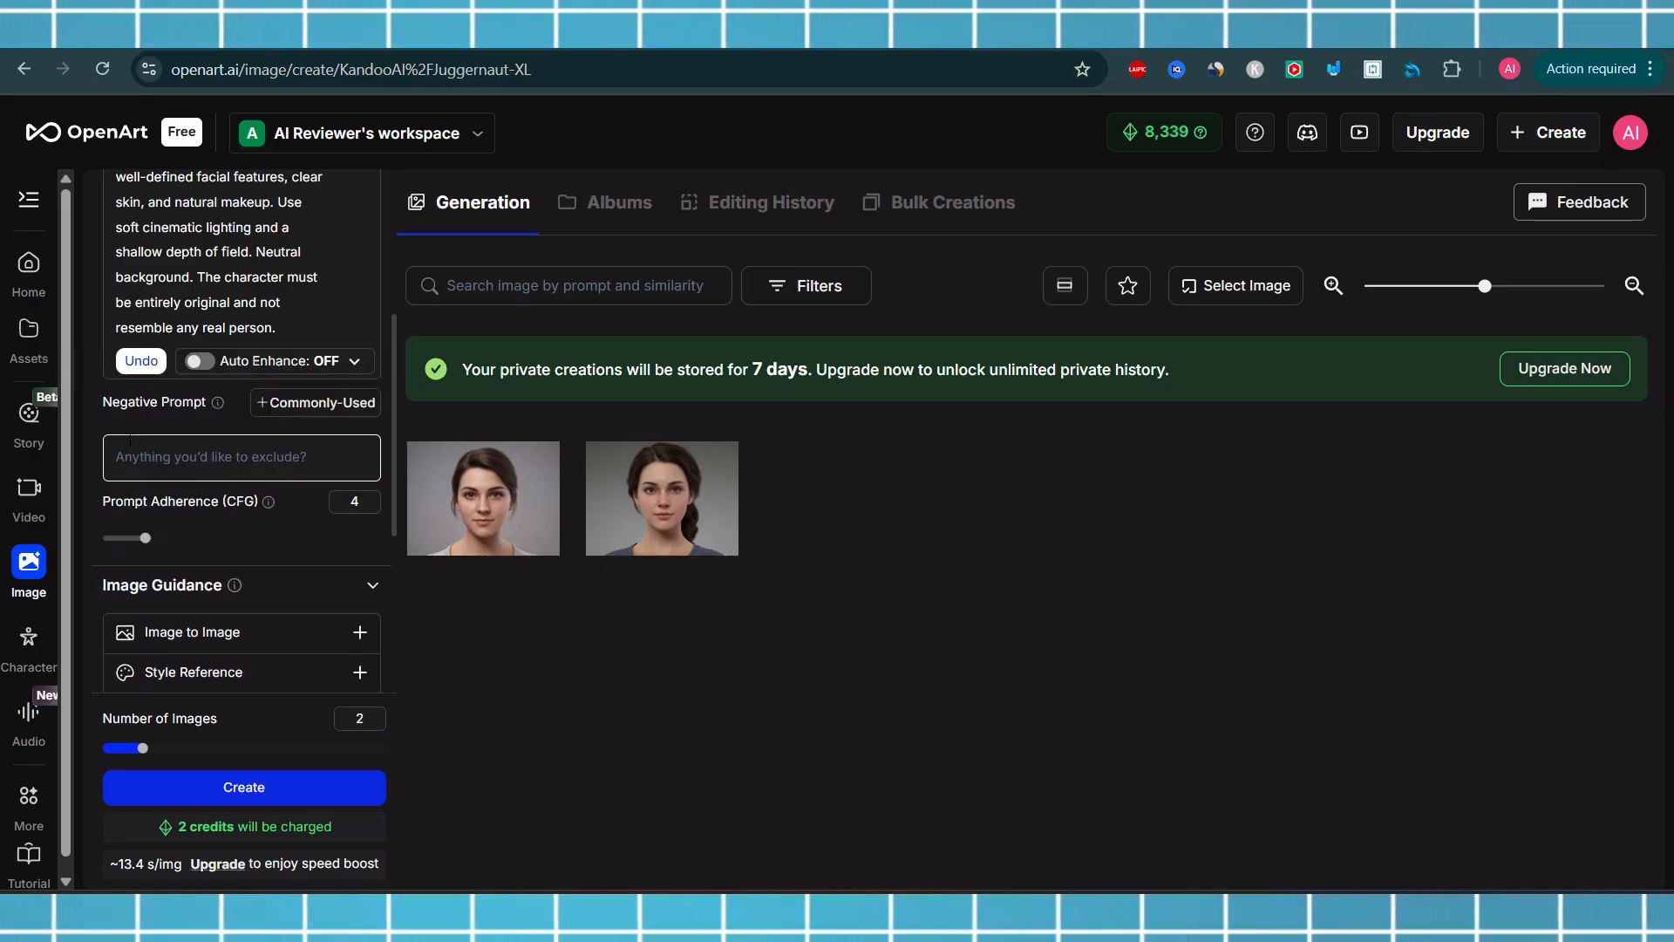
click(300, 462)
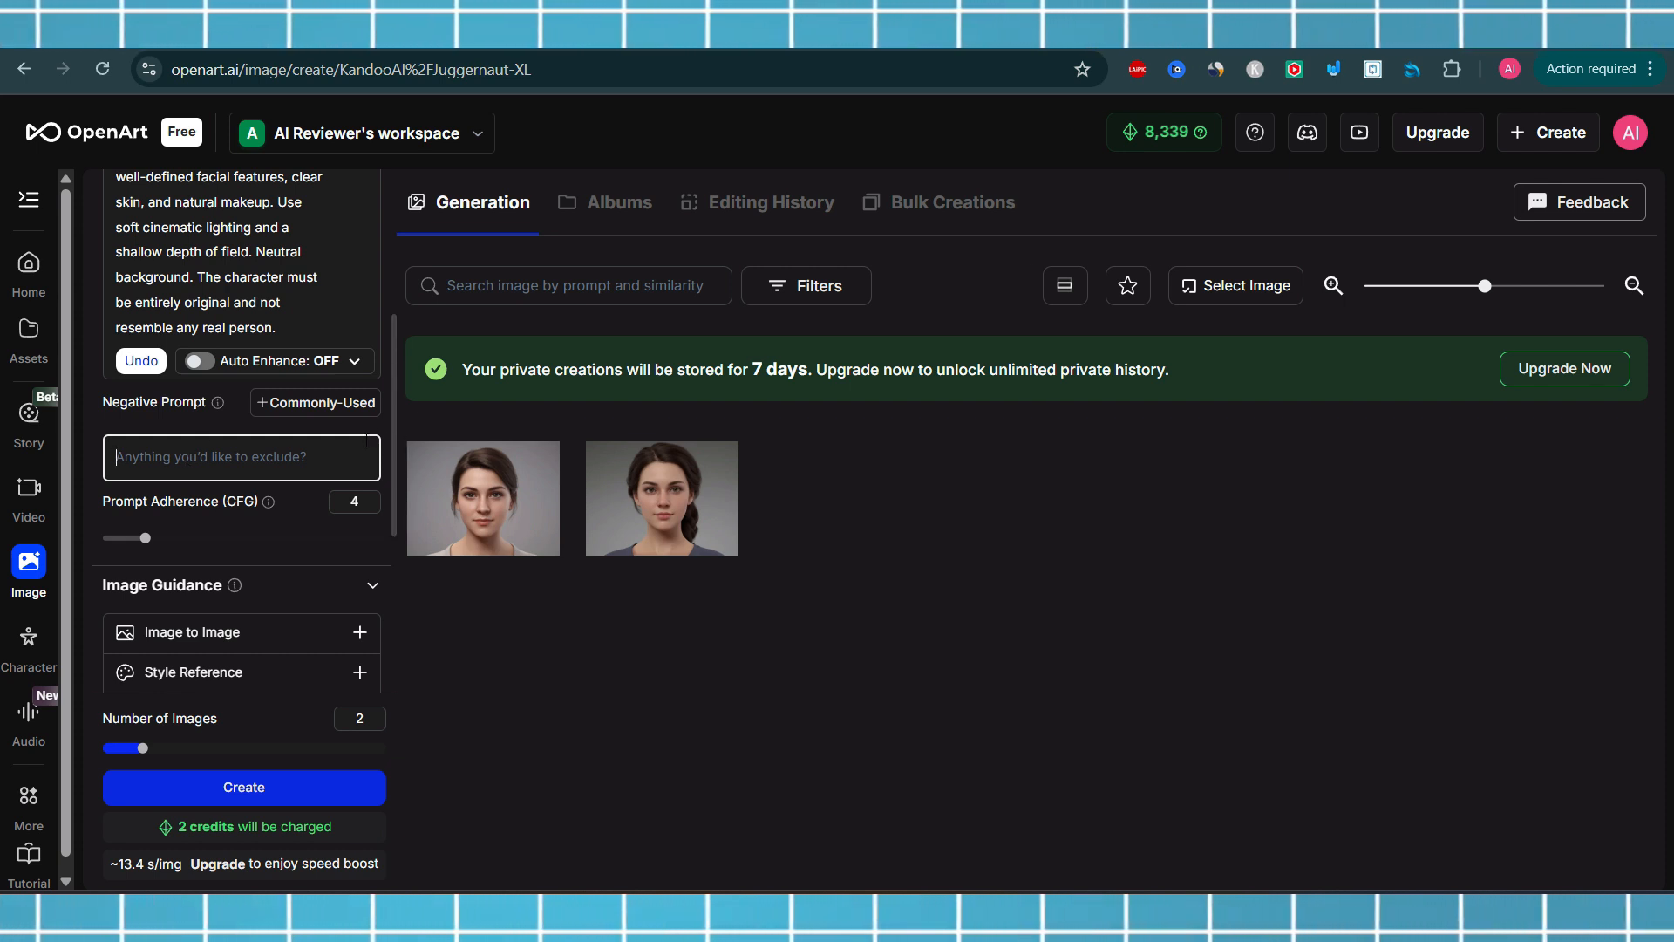
mouse_move(475, 523)
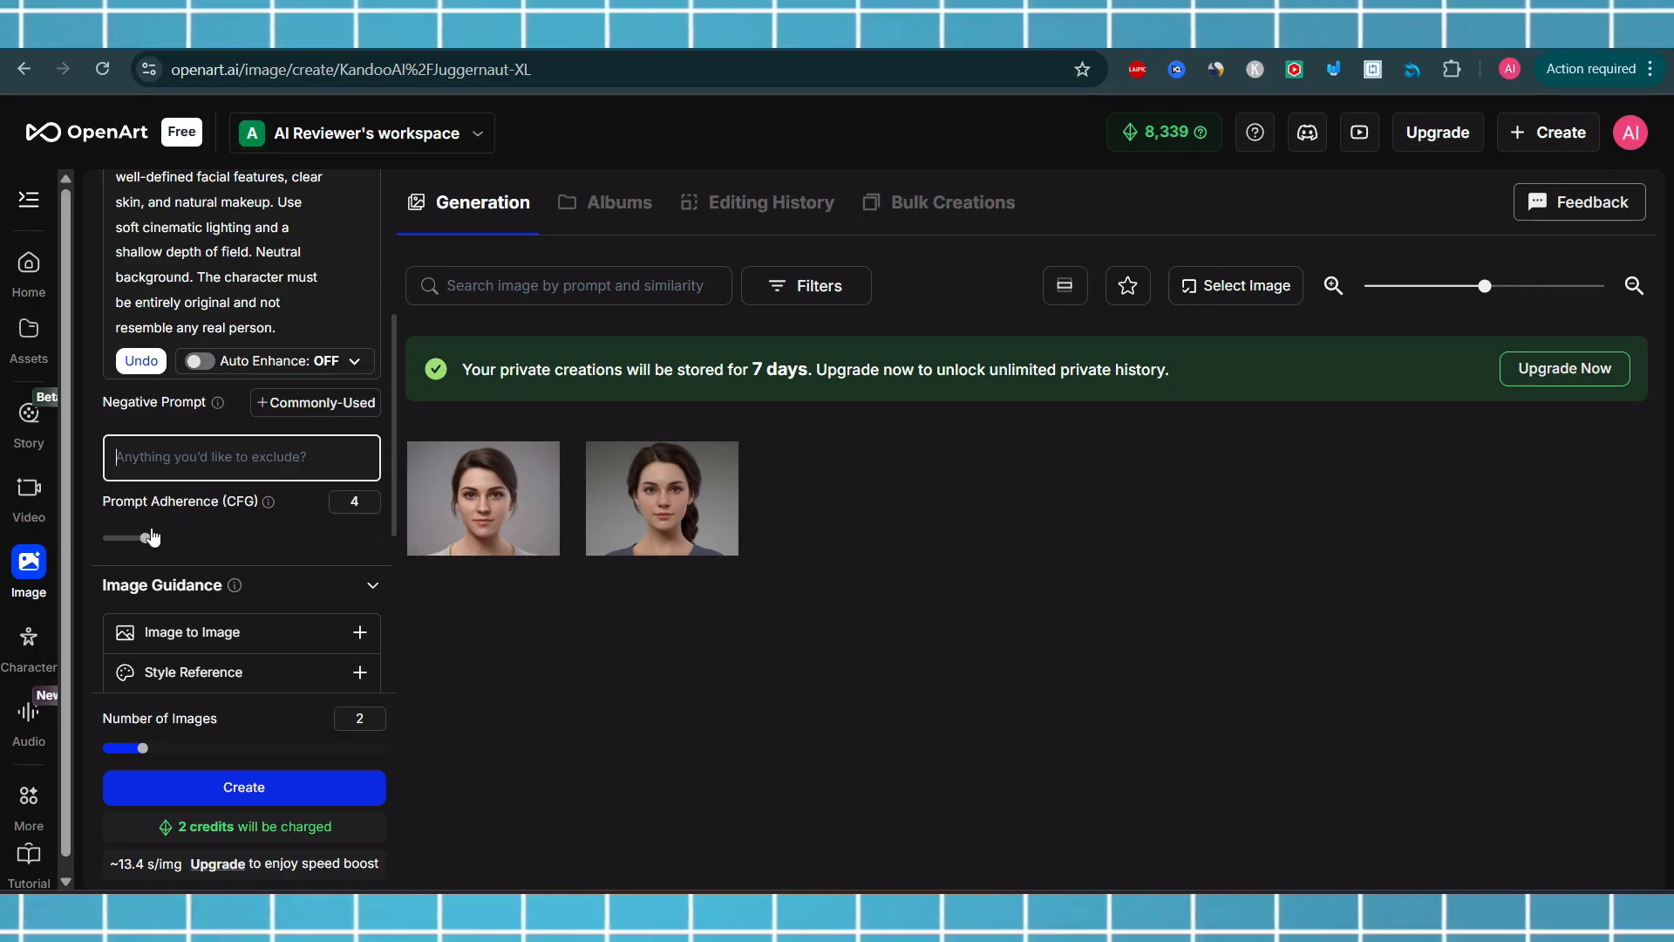
drag(145, 542, 204, 542)
mouse_move(269, 506)
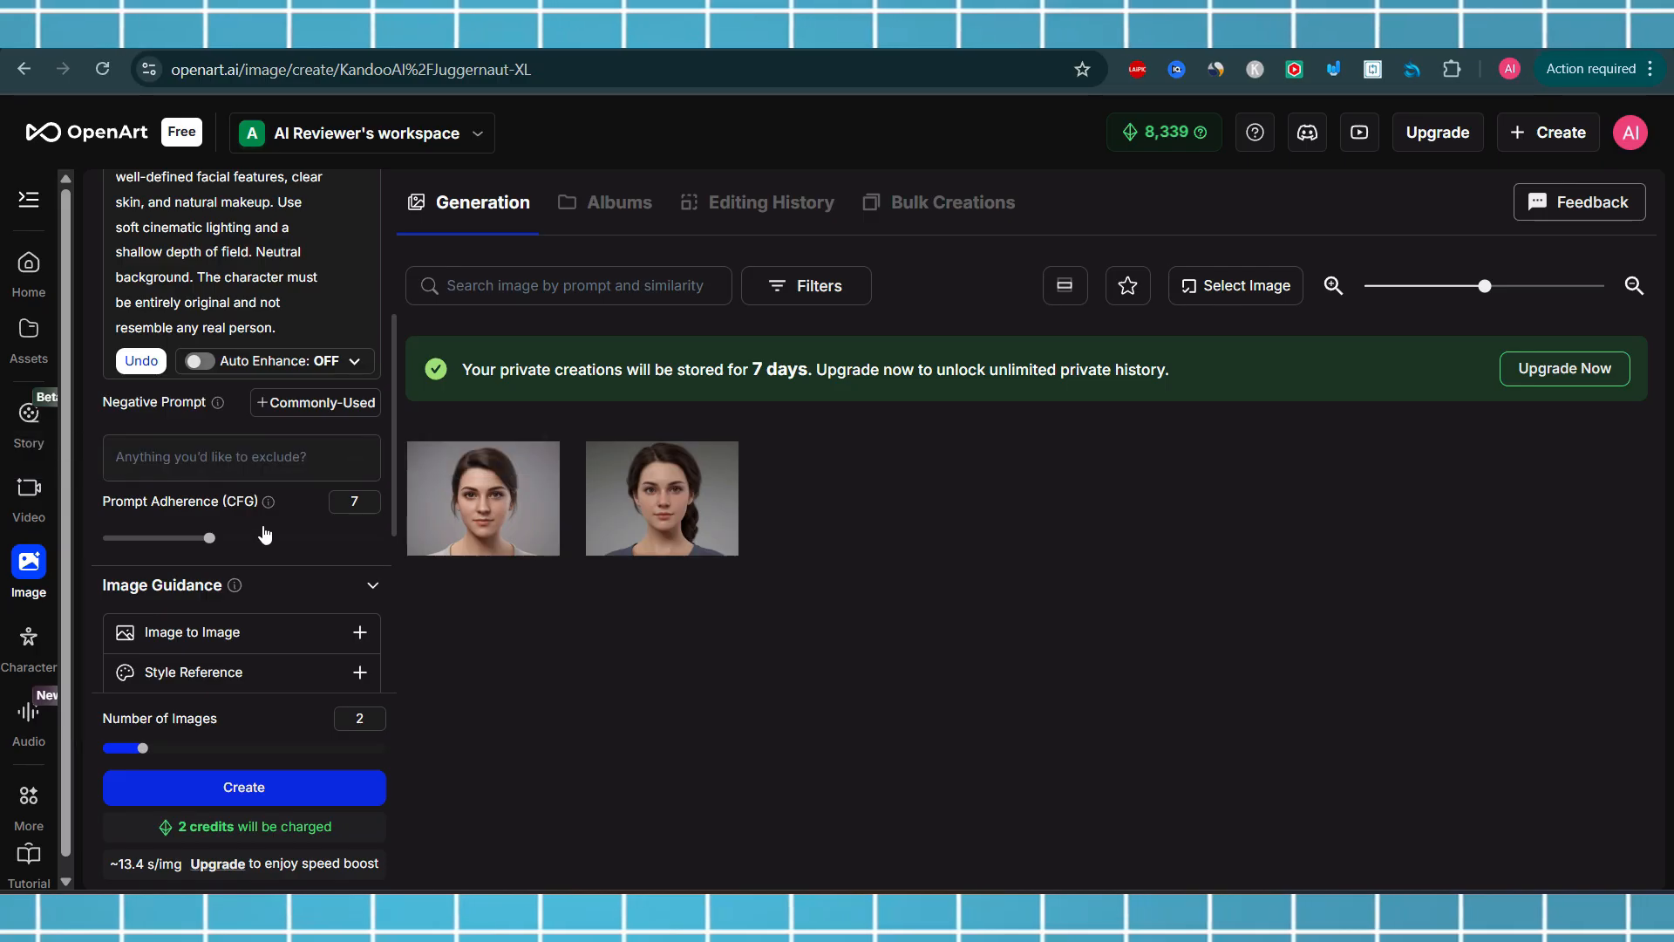
mouse_move(209, 538)
mouse_down()
mouse_move(367, 545)
mouse_move(217, 559)
mouse_up()
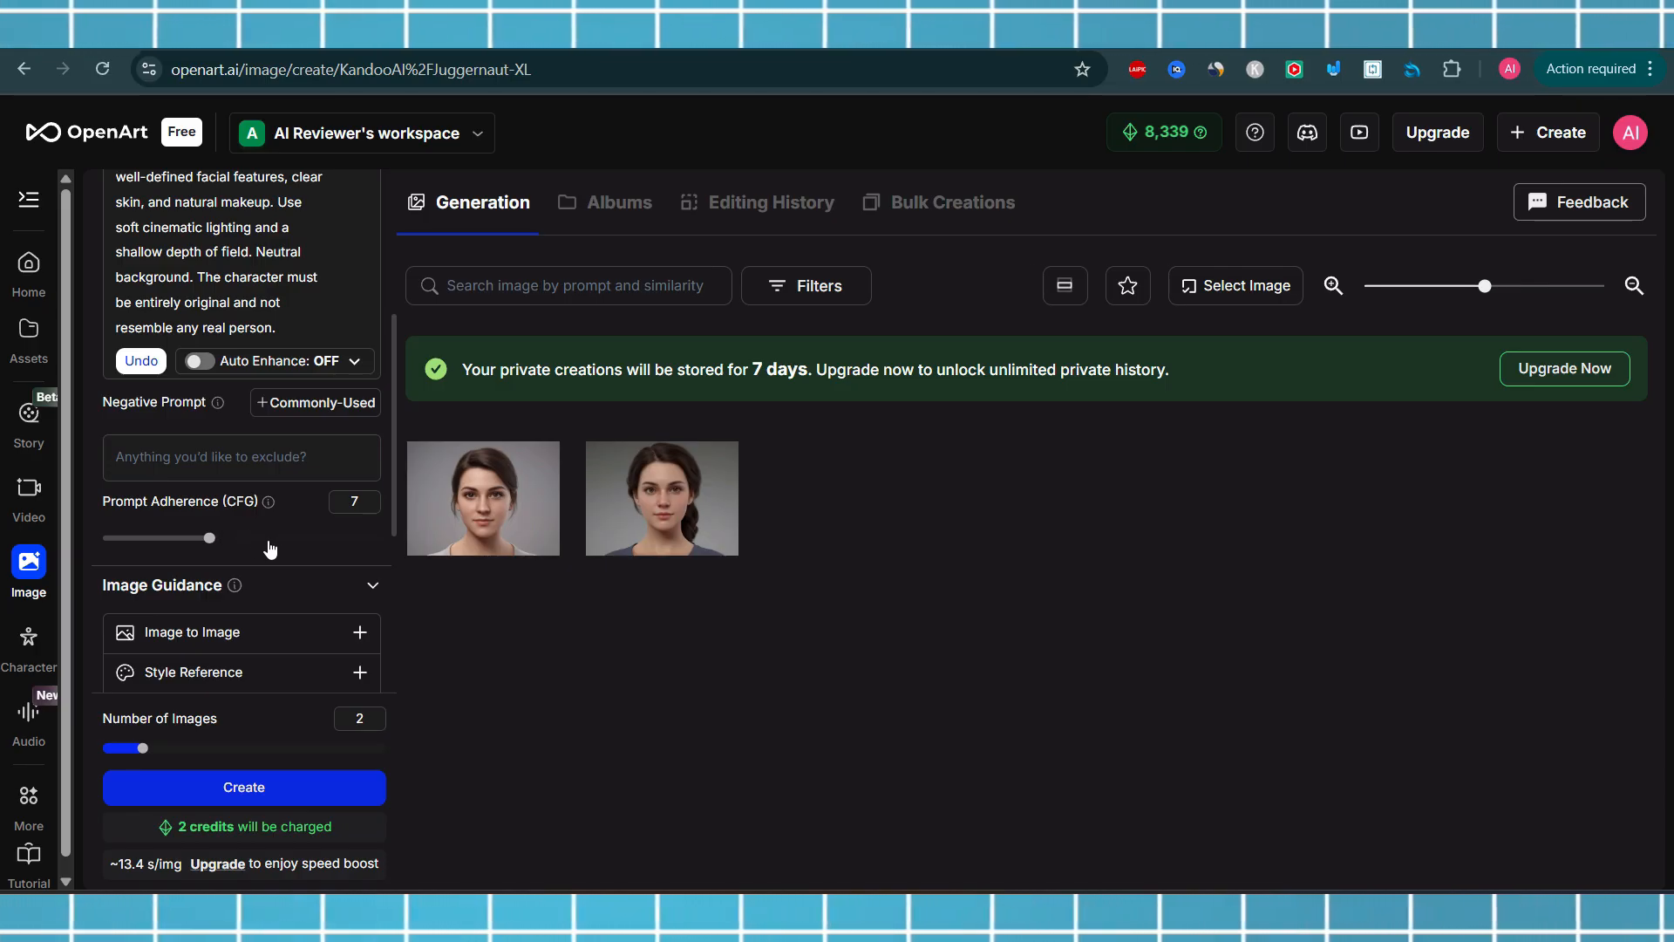
Expand and collapse the Image to Image and Style Reference guidance options
drag(394, 490, 389, 572)
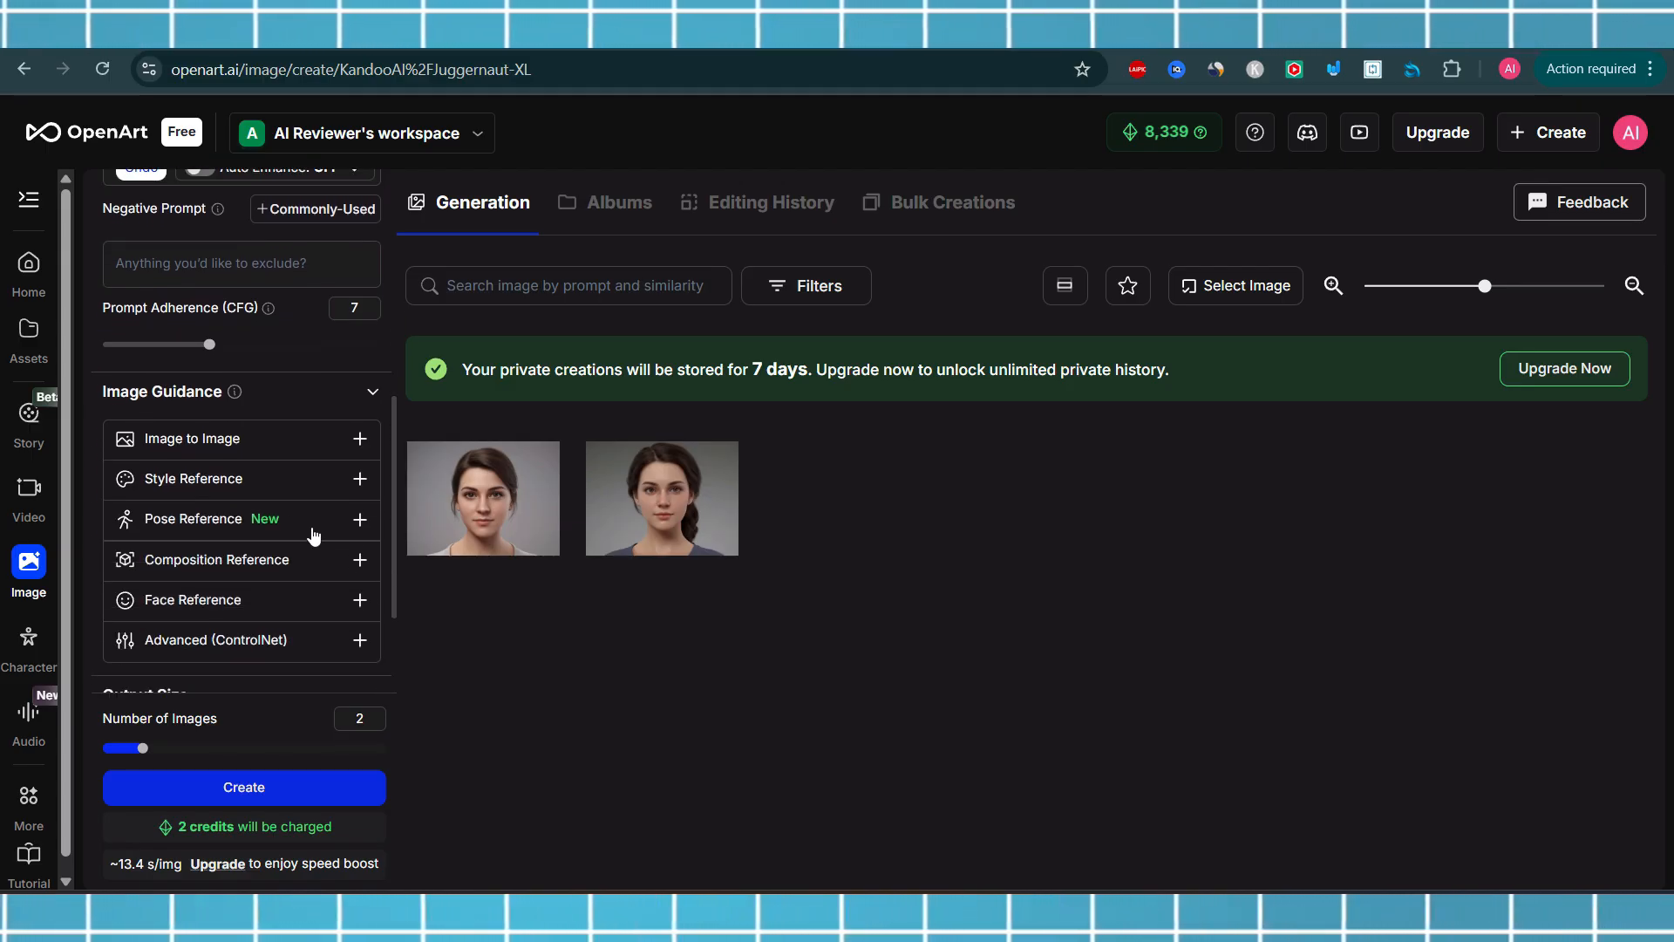
click(360, 439)
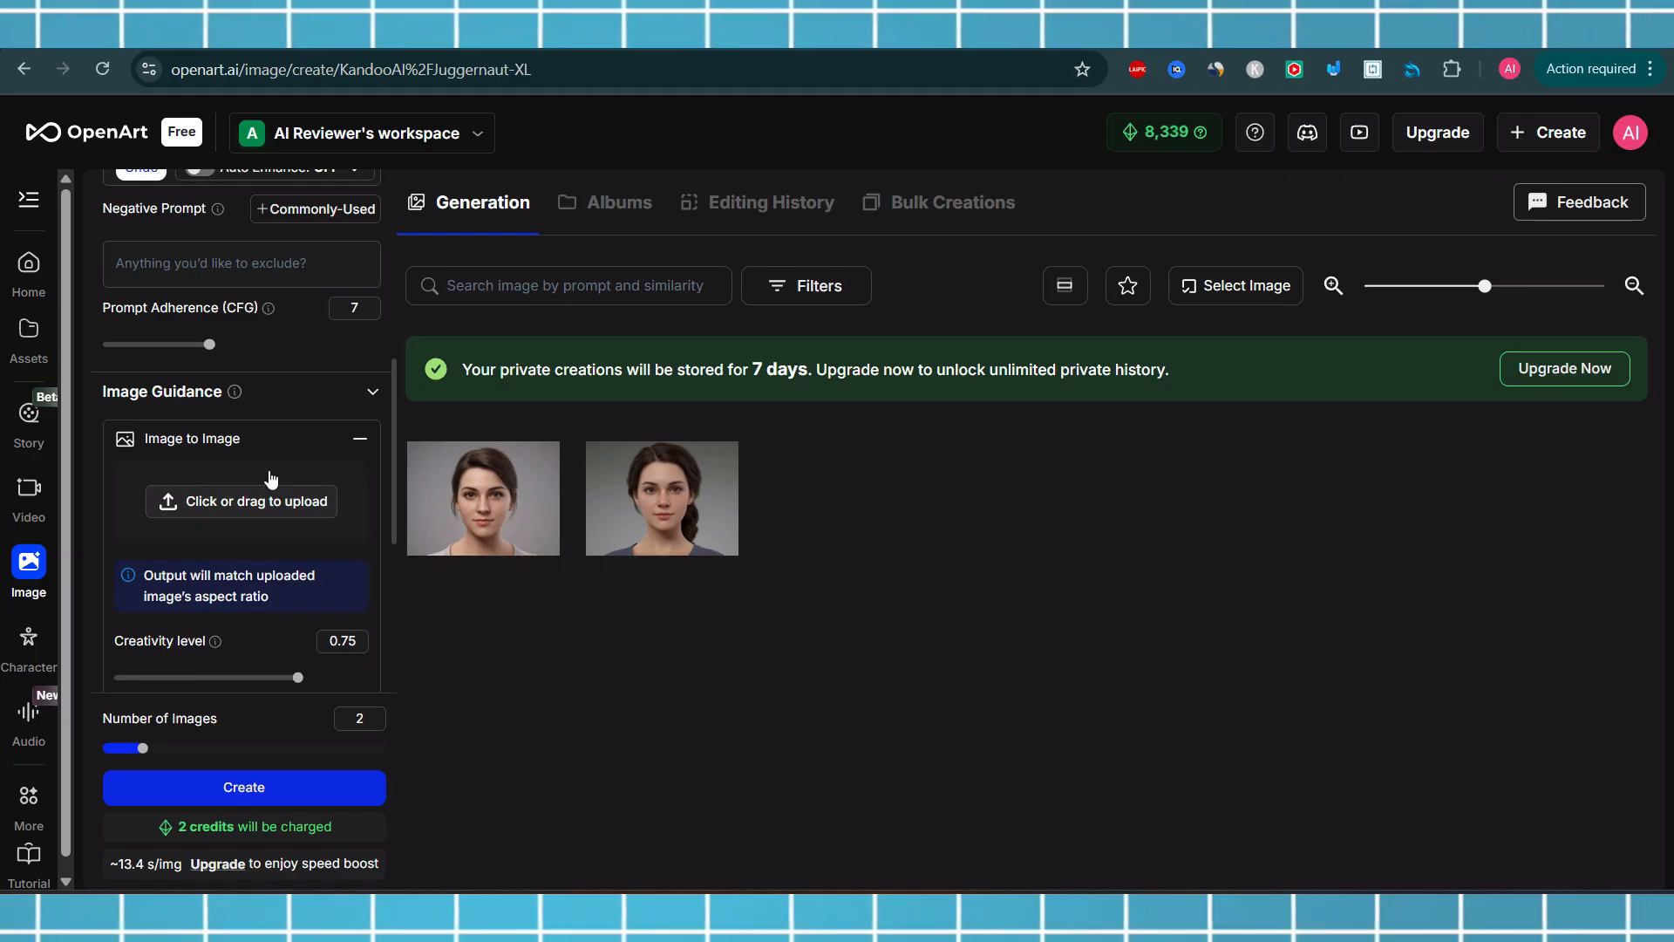
click(356, 443)
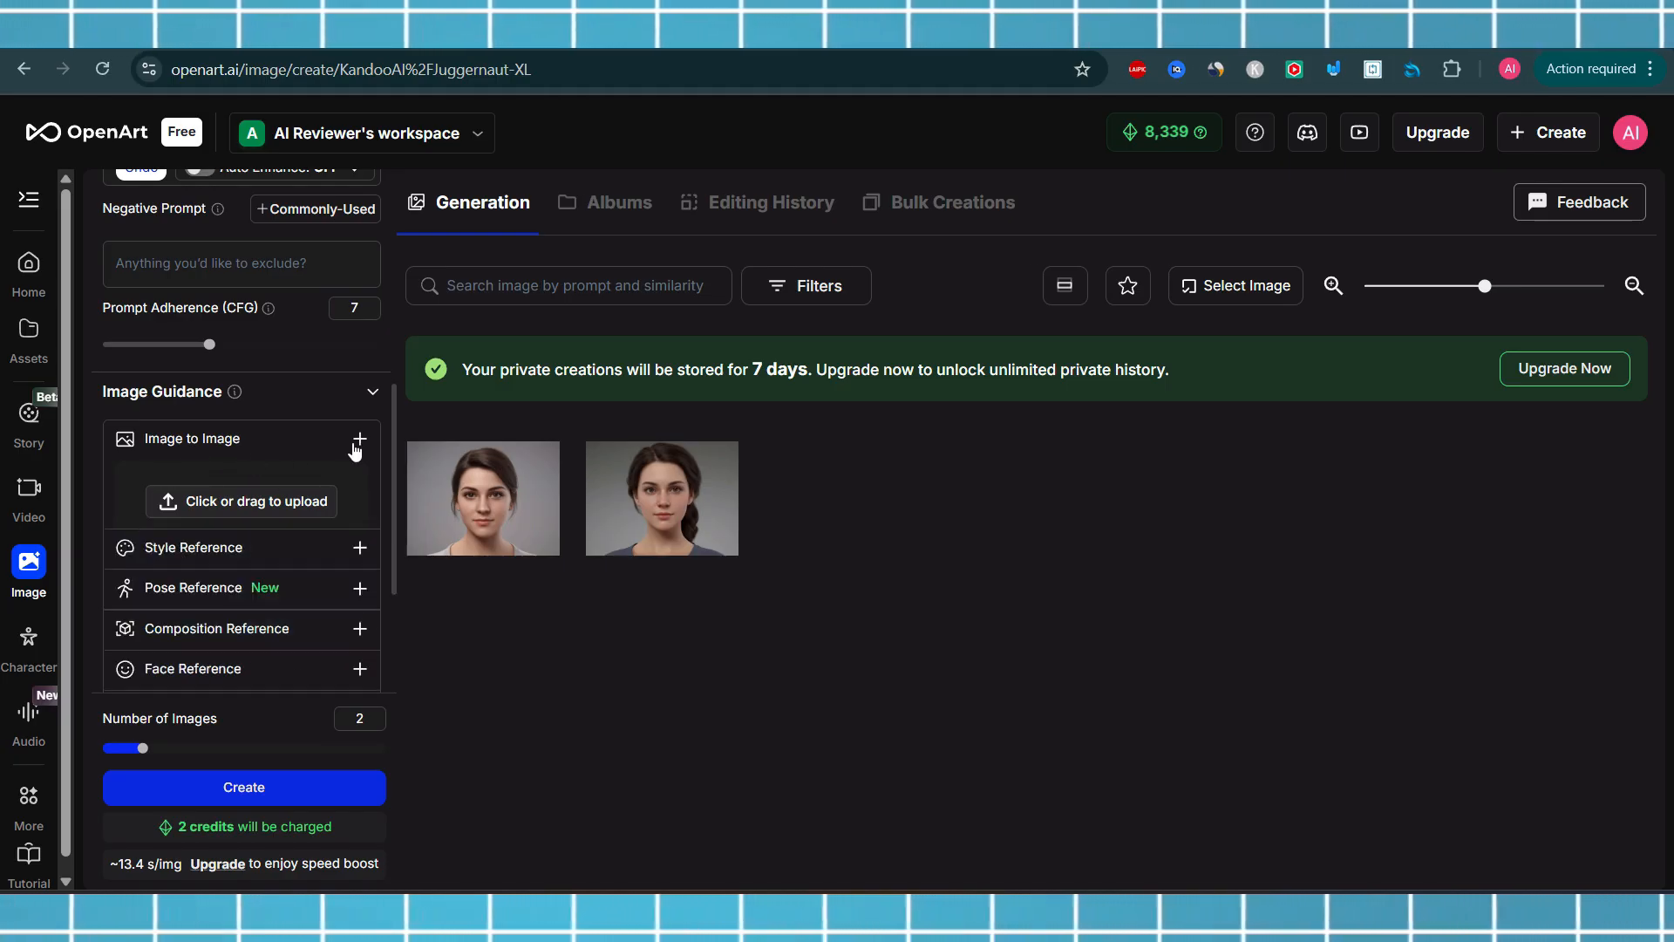
drag(395, 436, 389, 461)
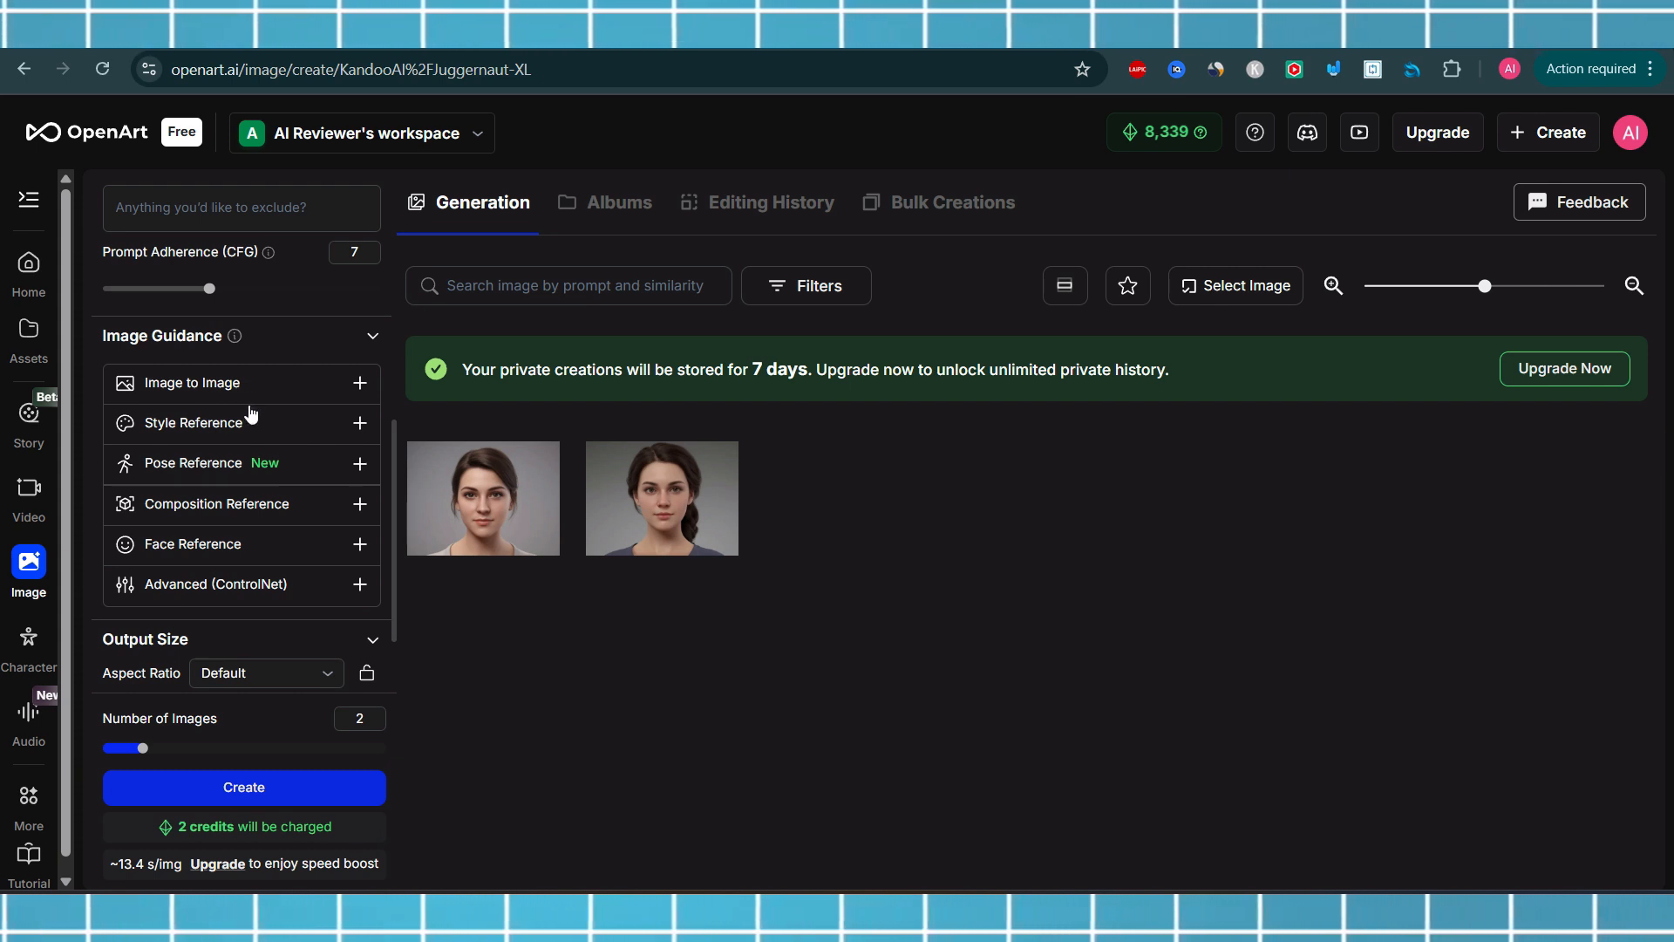
click(358, 424)
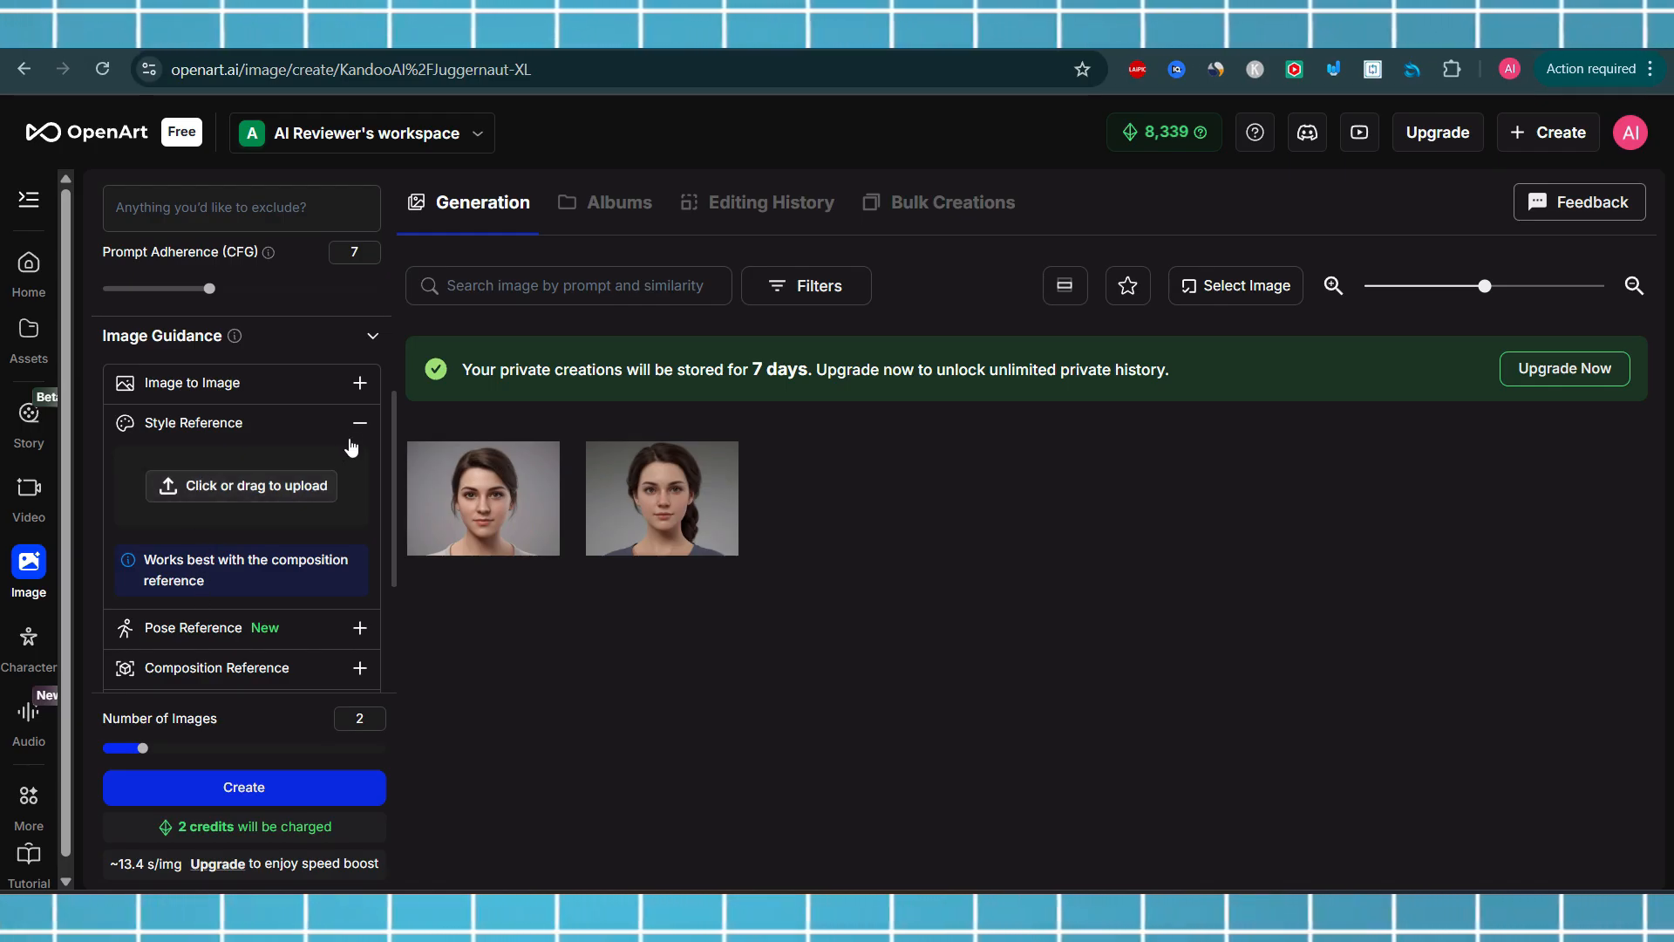
click(359, 423)
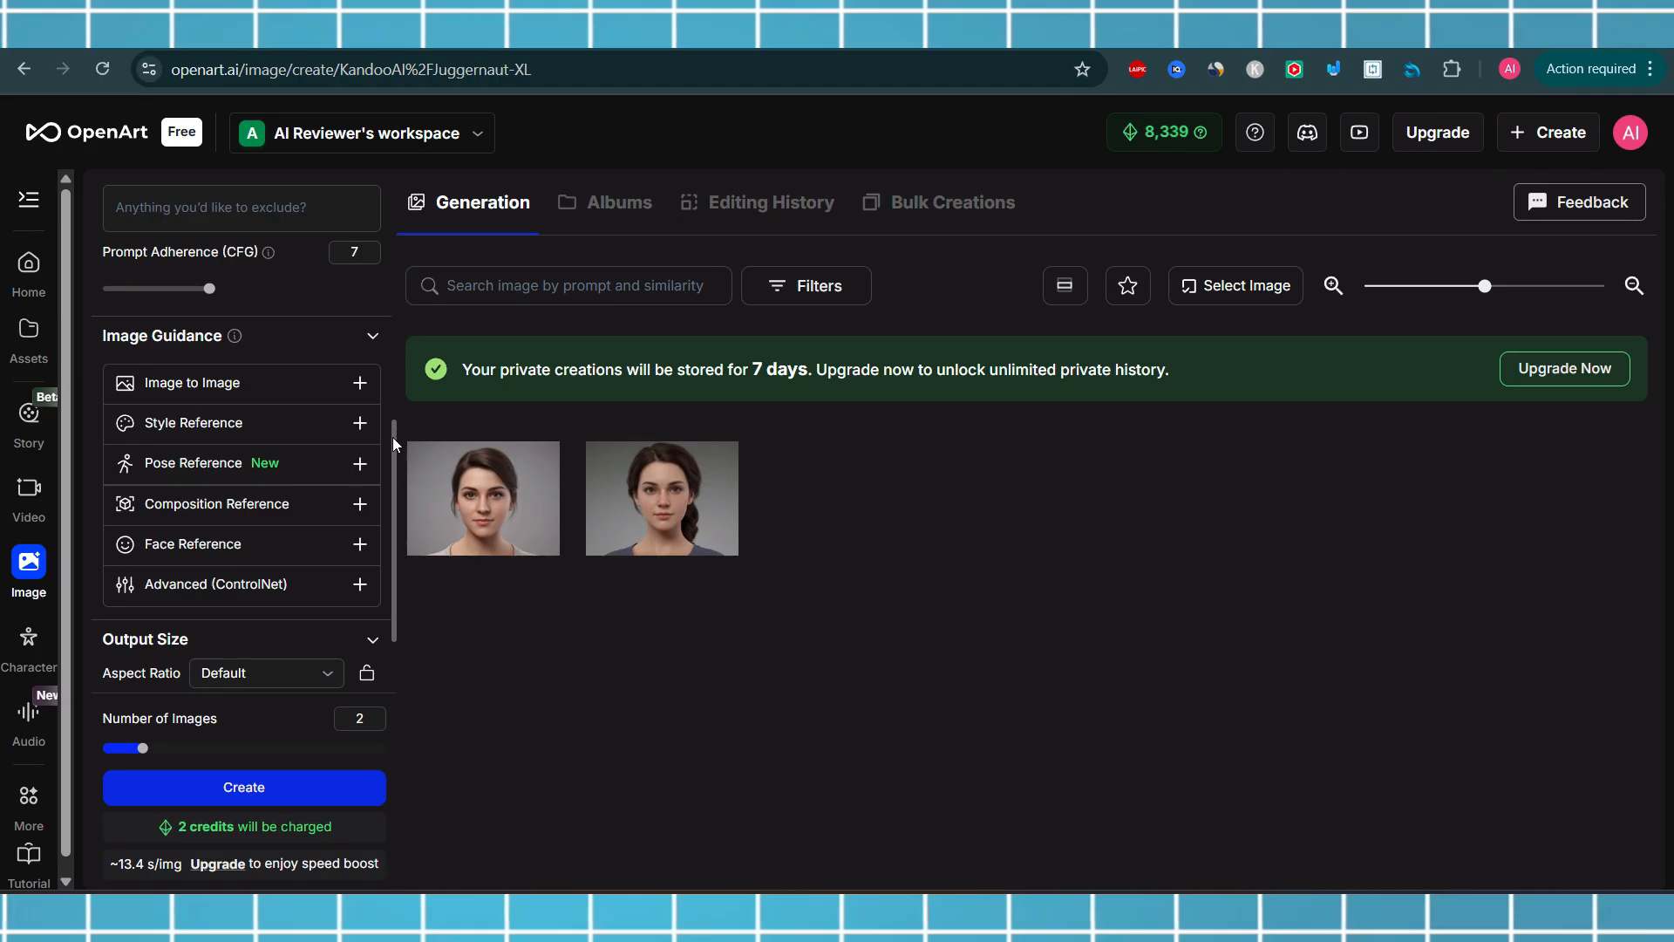
Expand the Pose Reference guidance option
drag(393, 437, 391, 457)
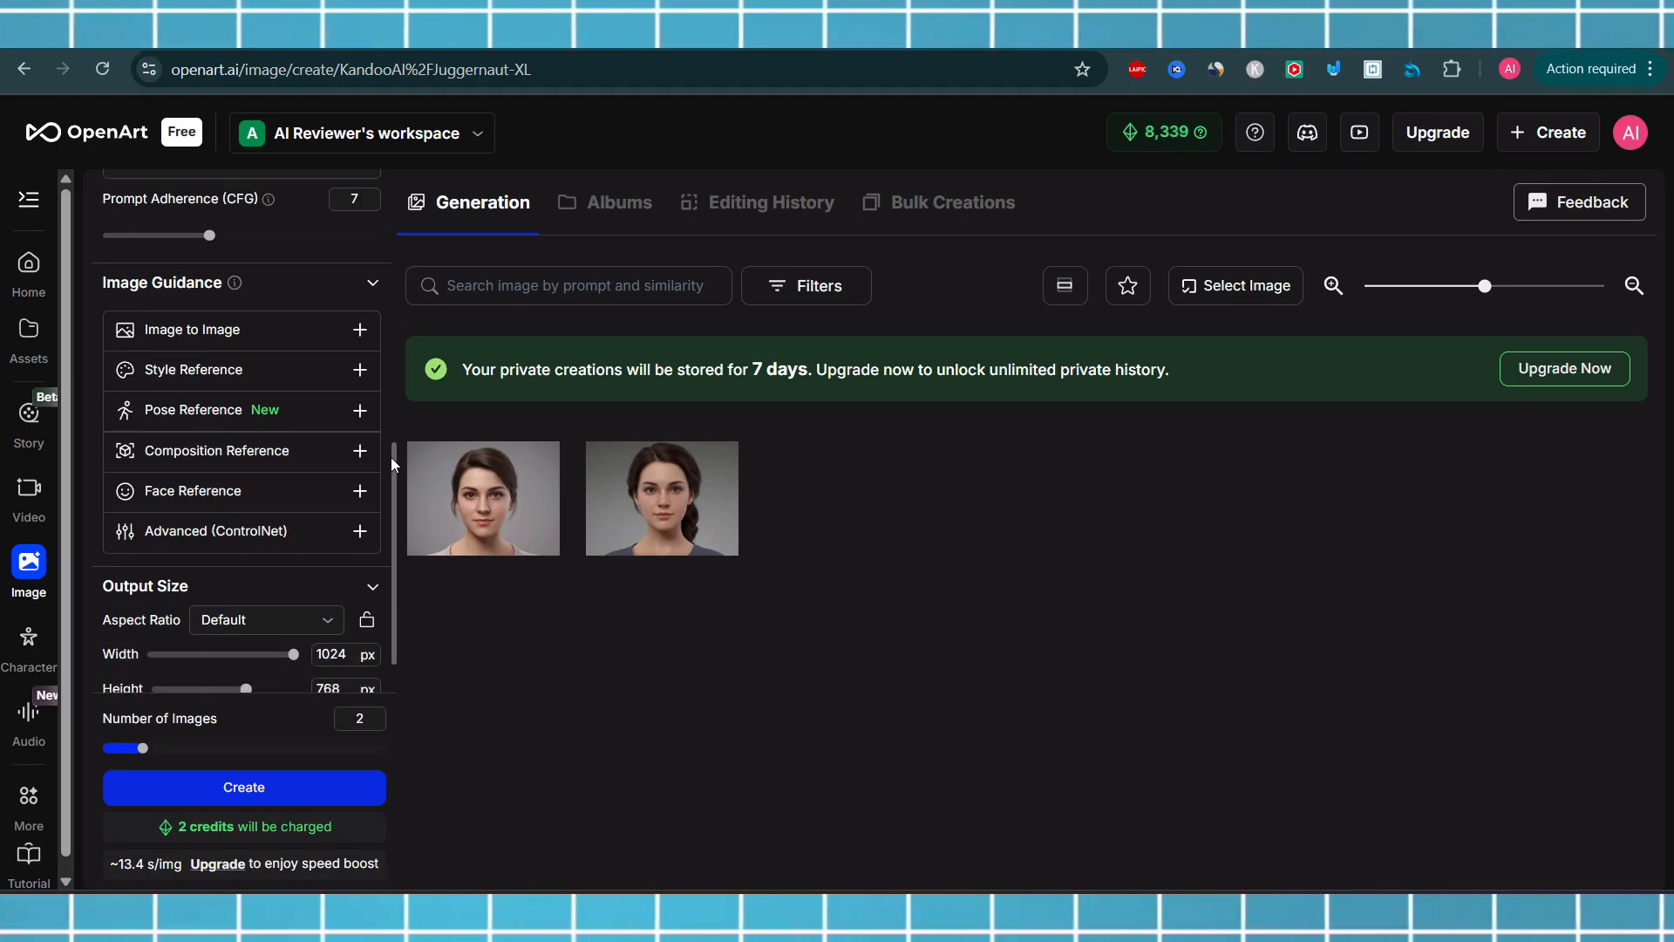
drag(391, 457, 391, 458)
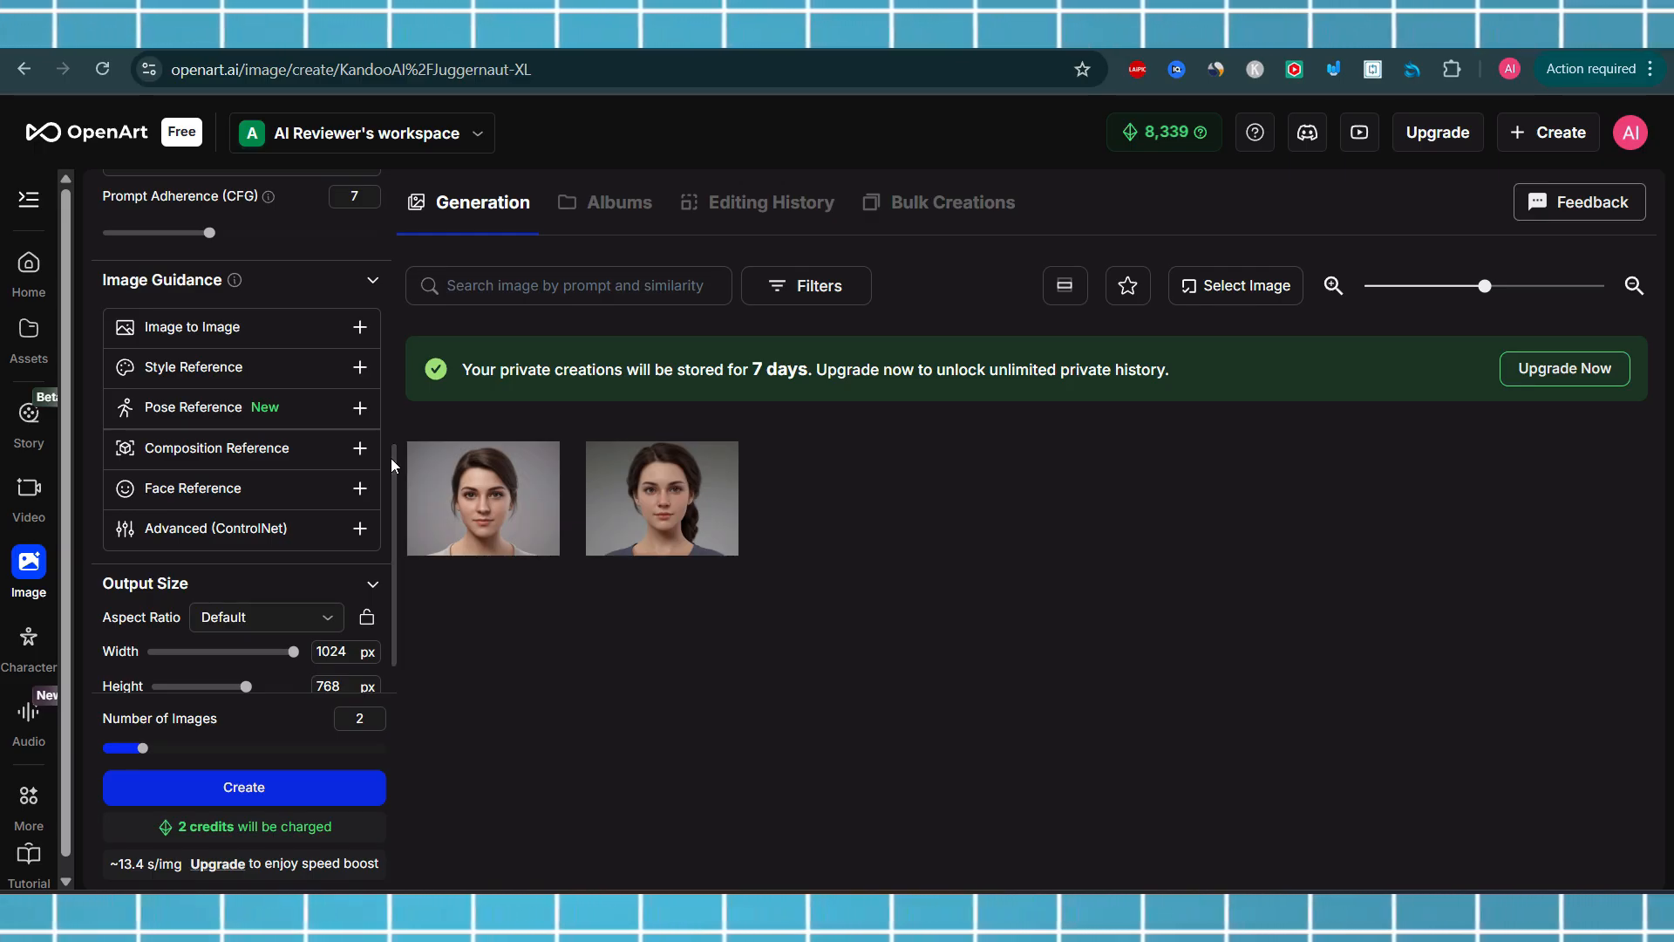
click(359, 407)
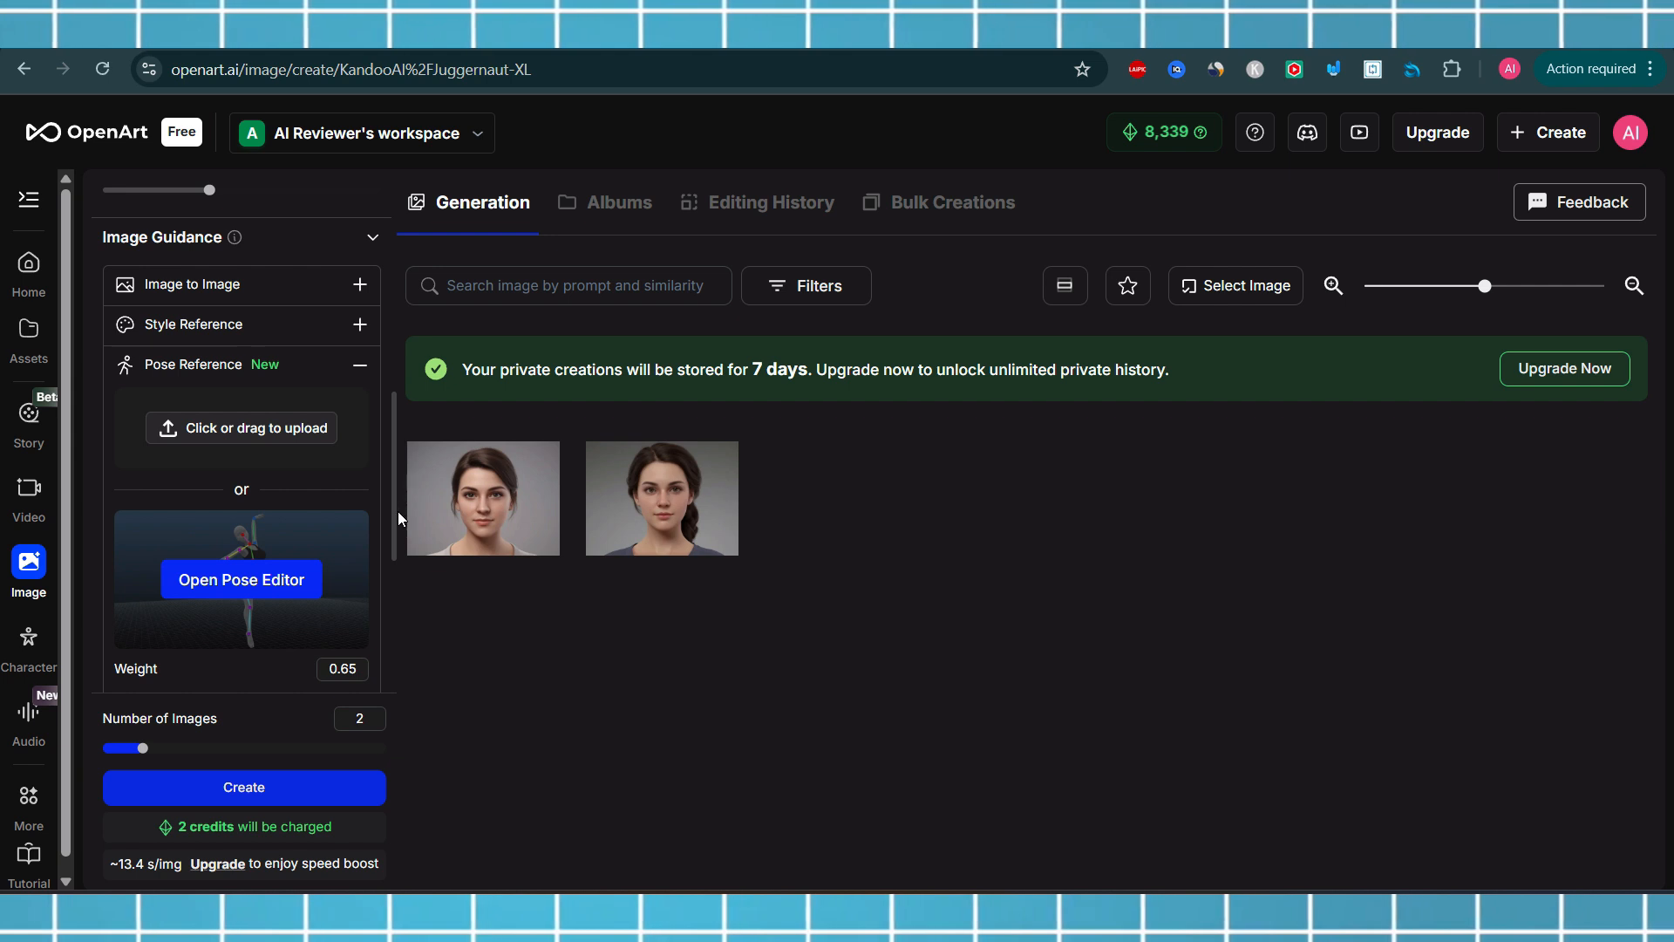
Review the Pose Reference options, then collapse that guidance section
drag(395, 511, 391, 538)
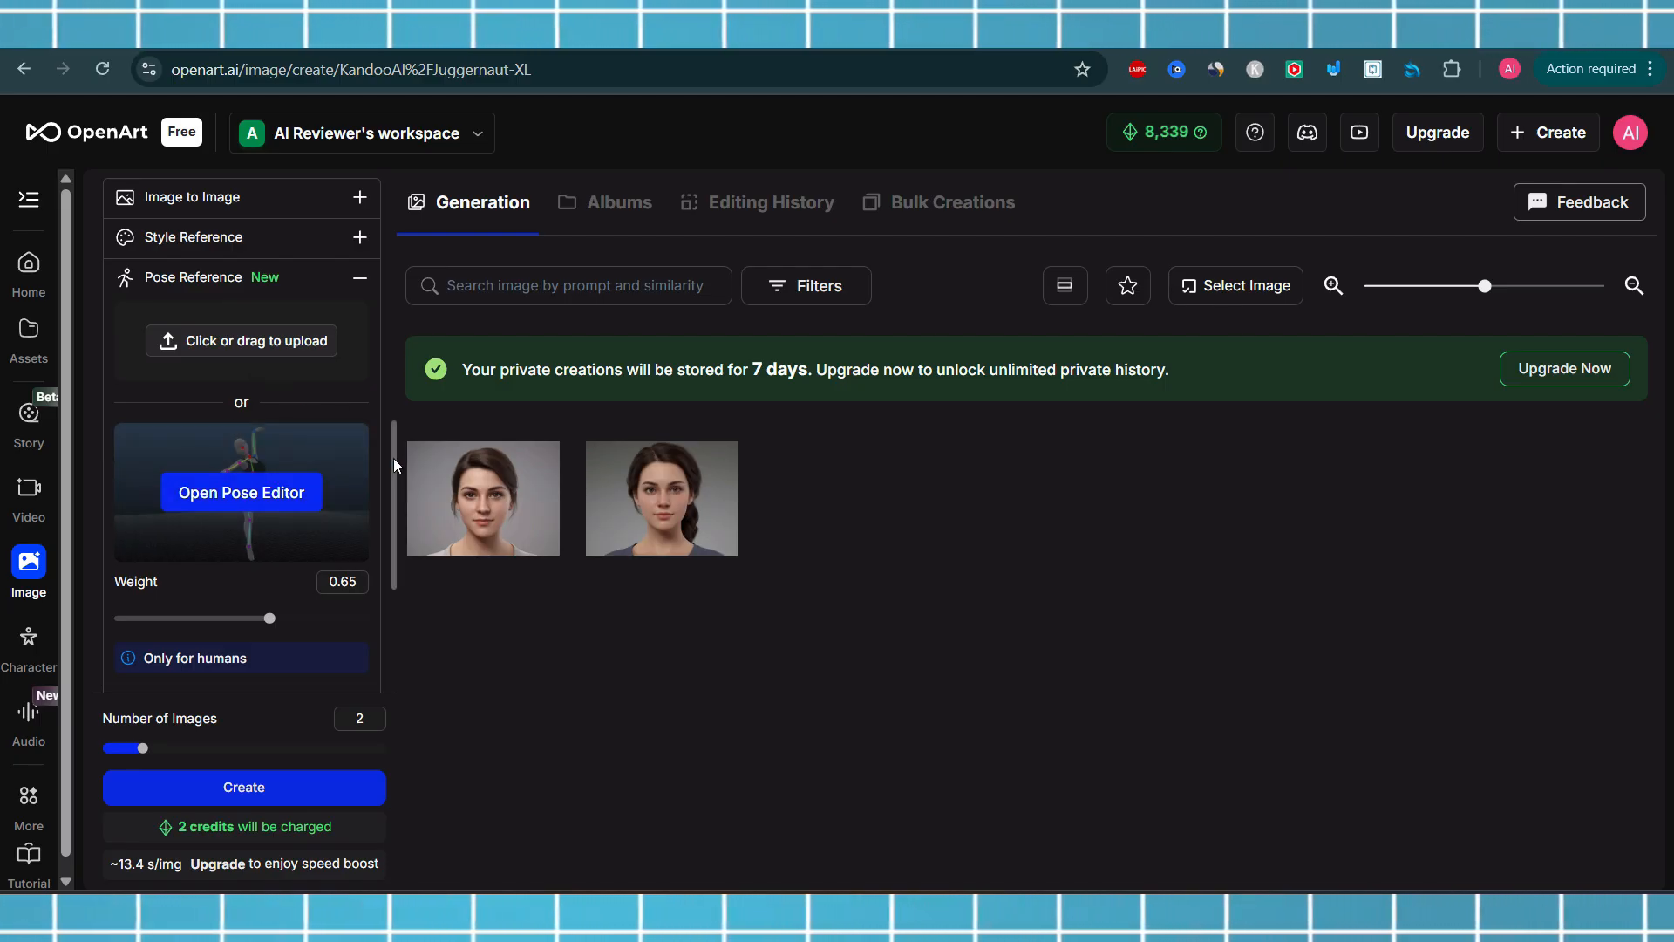
click(360, 277)
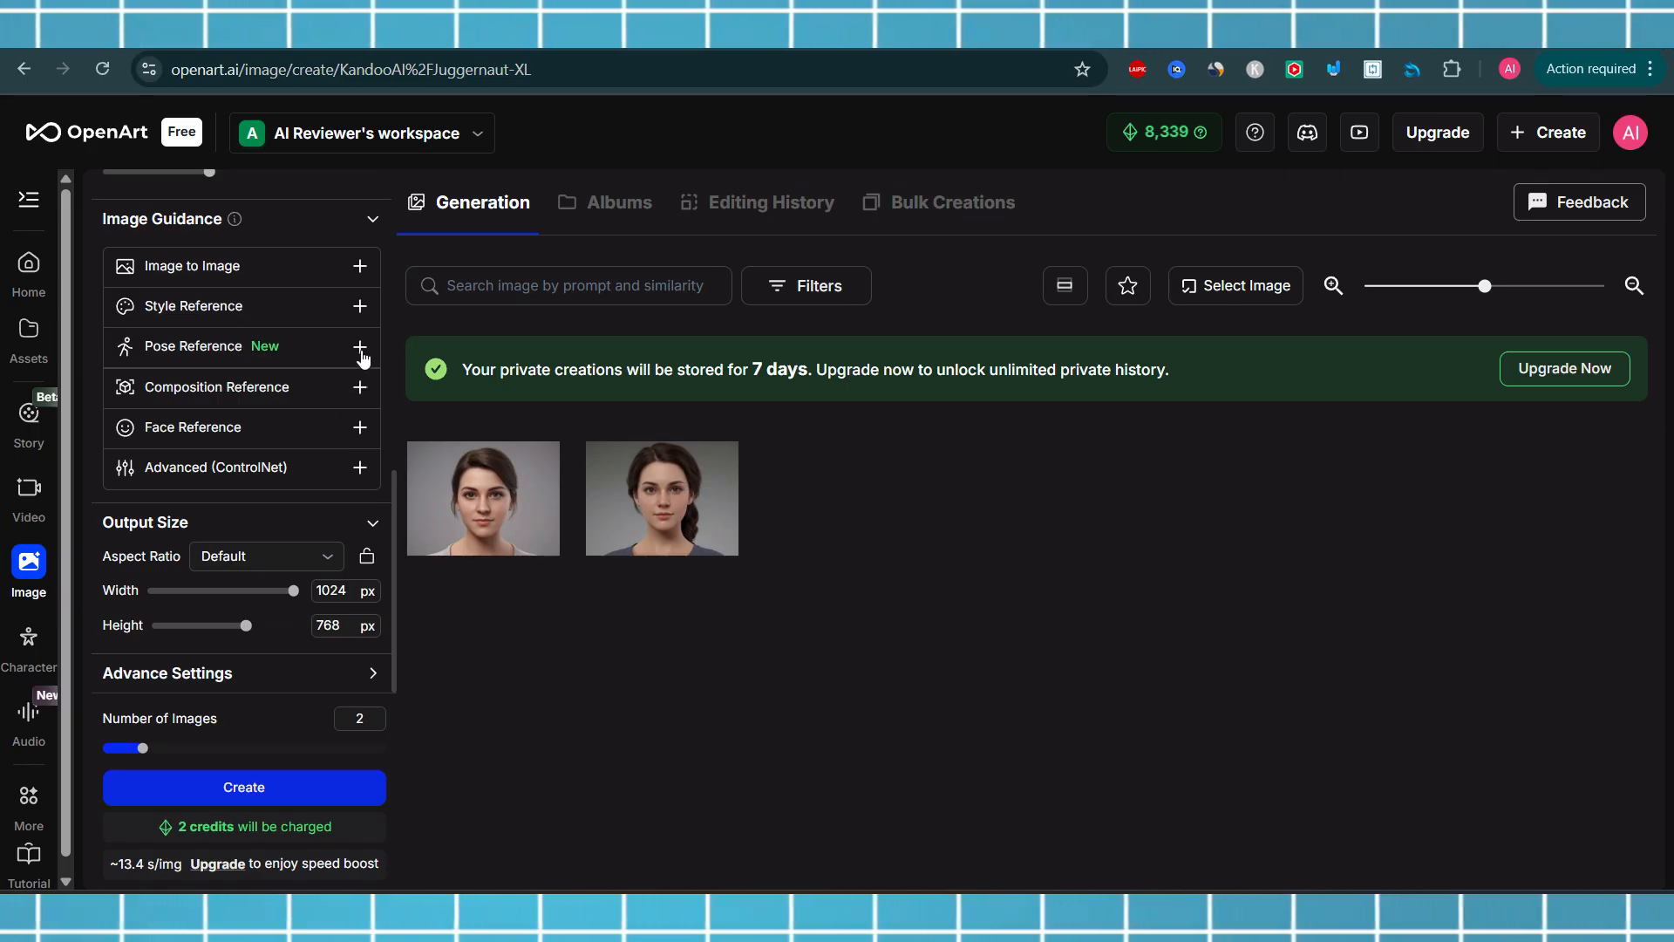
click(359, 348)
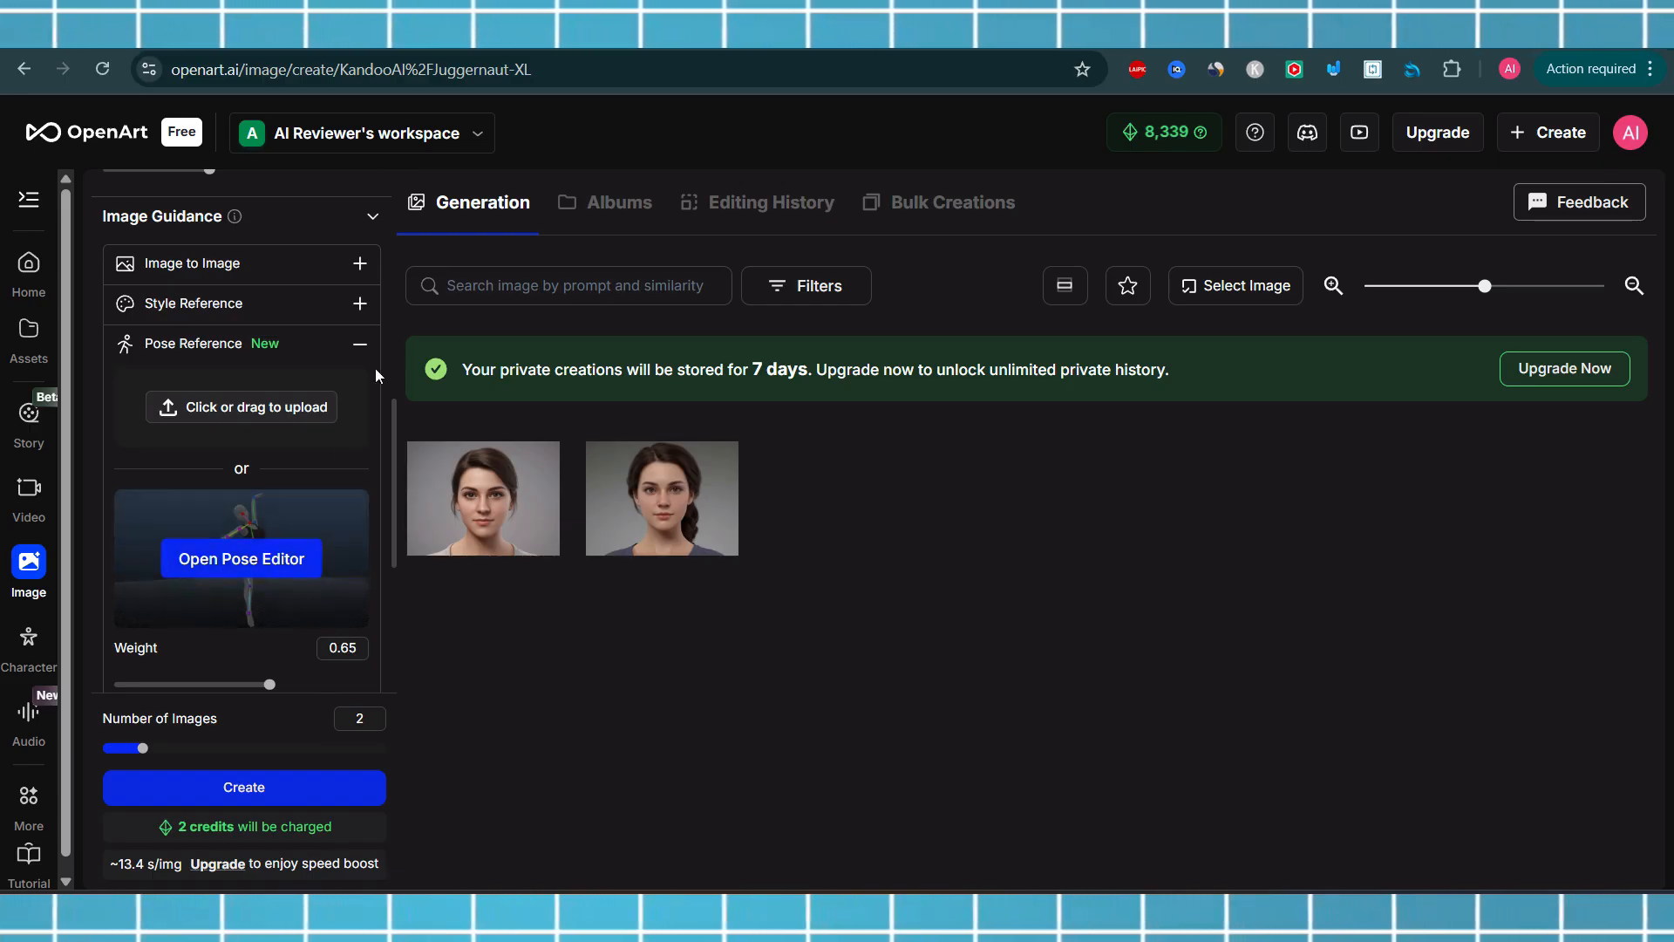
click(359, 344)
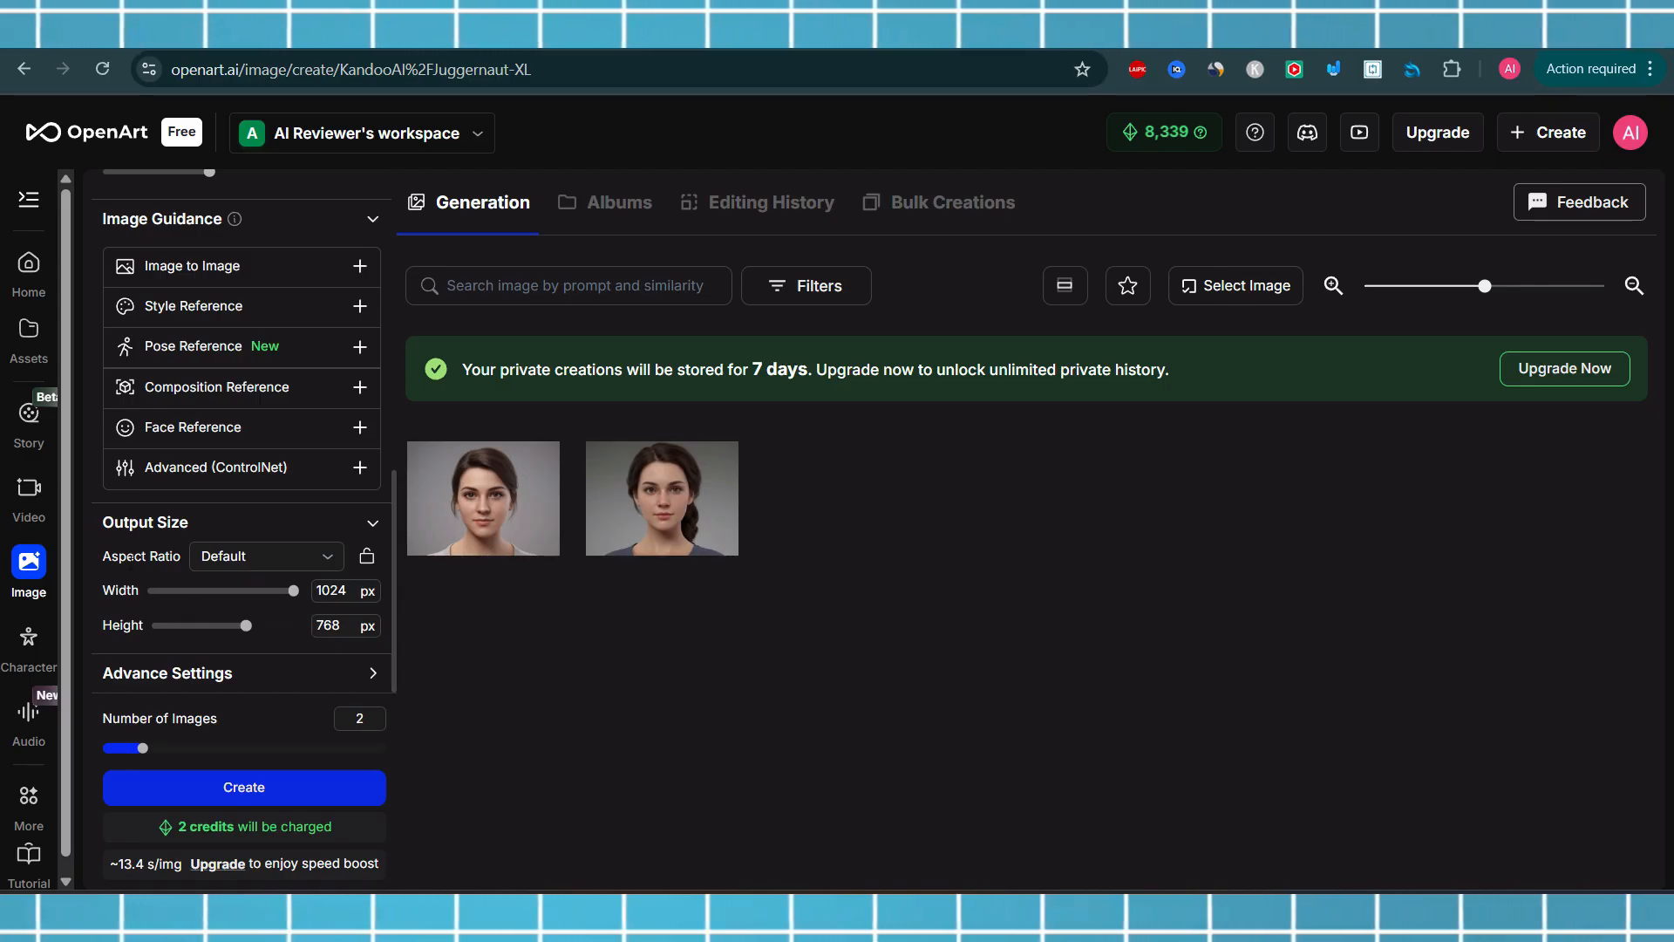
Set the output aspect ratio to Square (1:1)
click(290, 561)
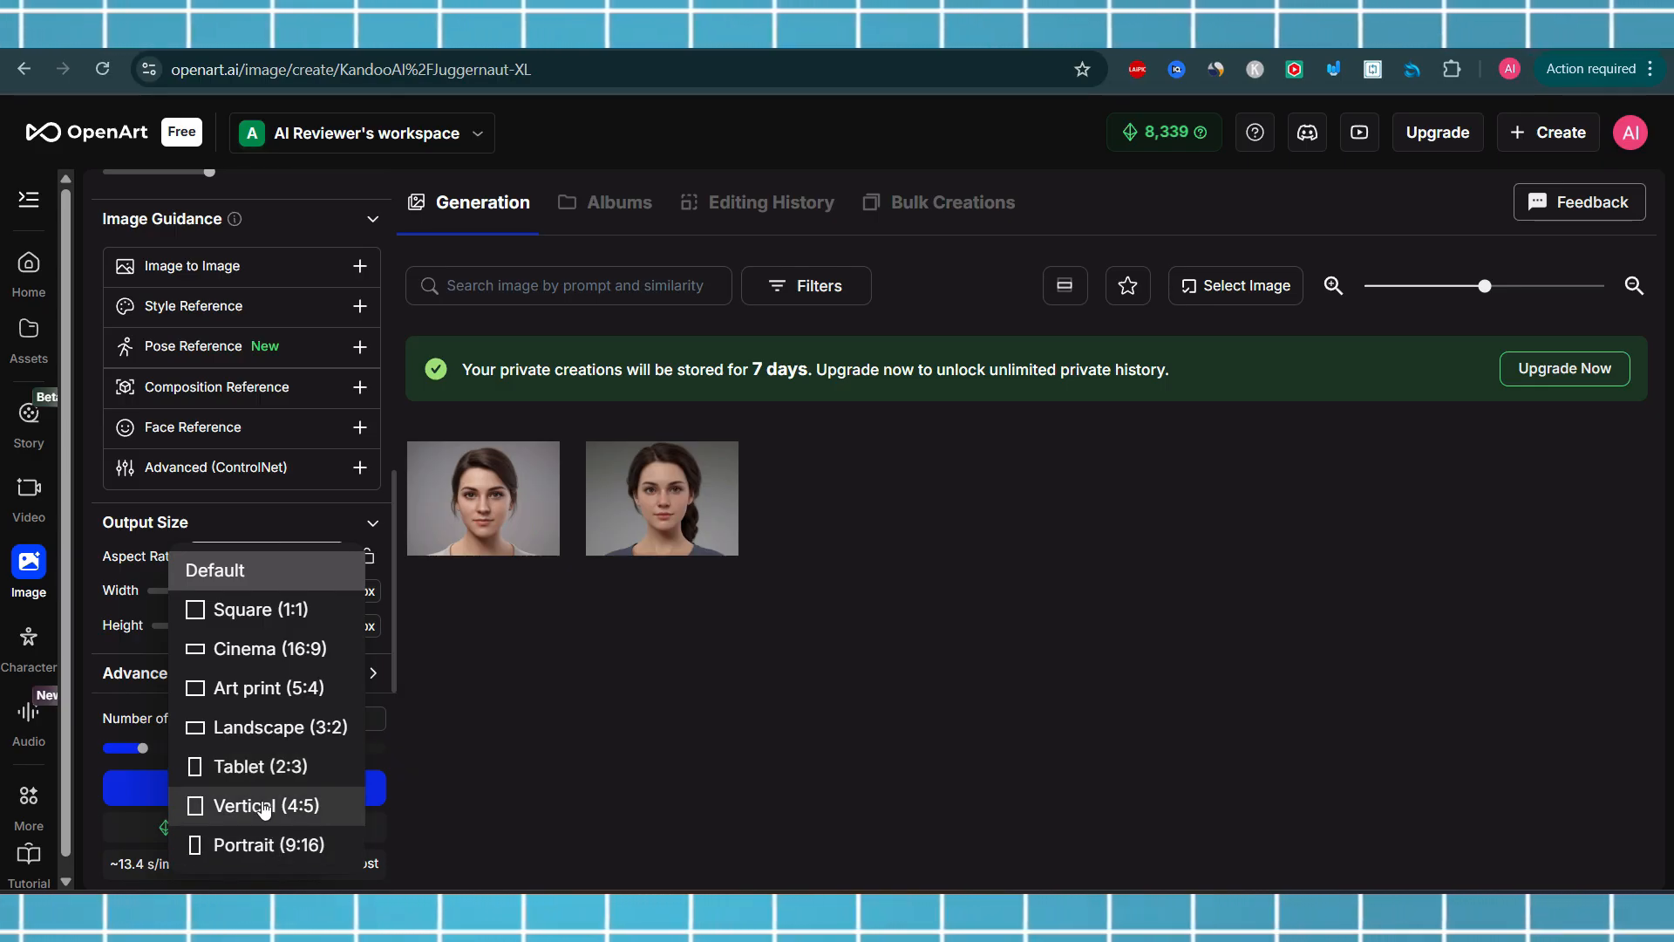
click(241, 609)
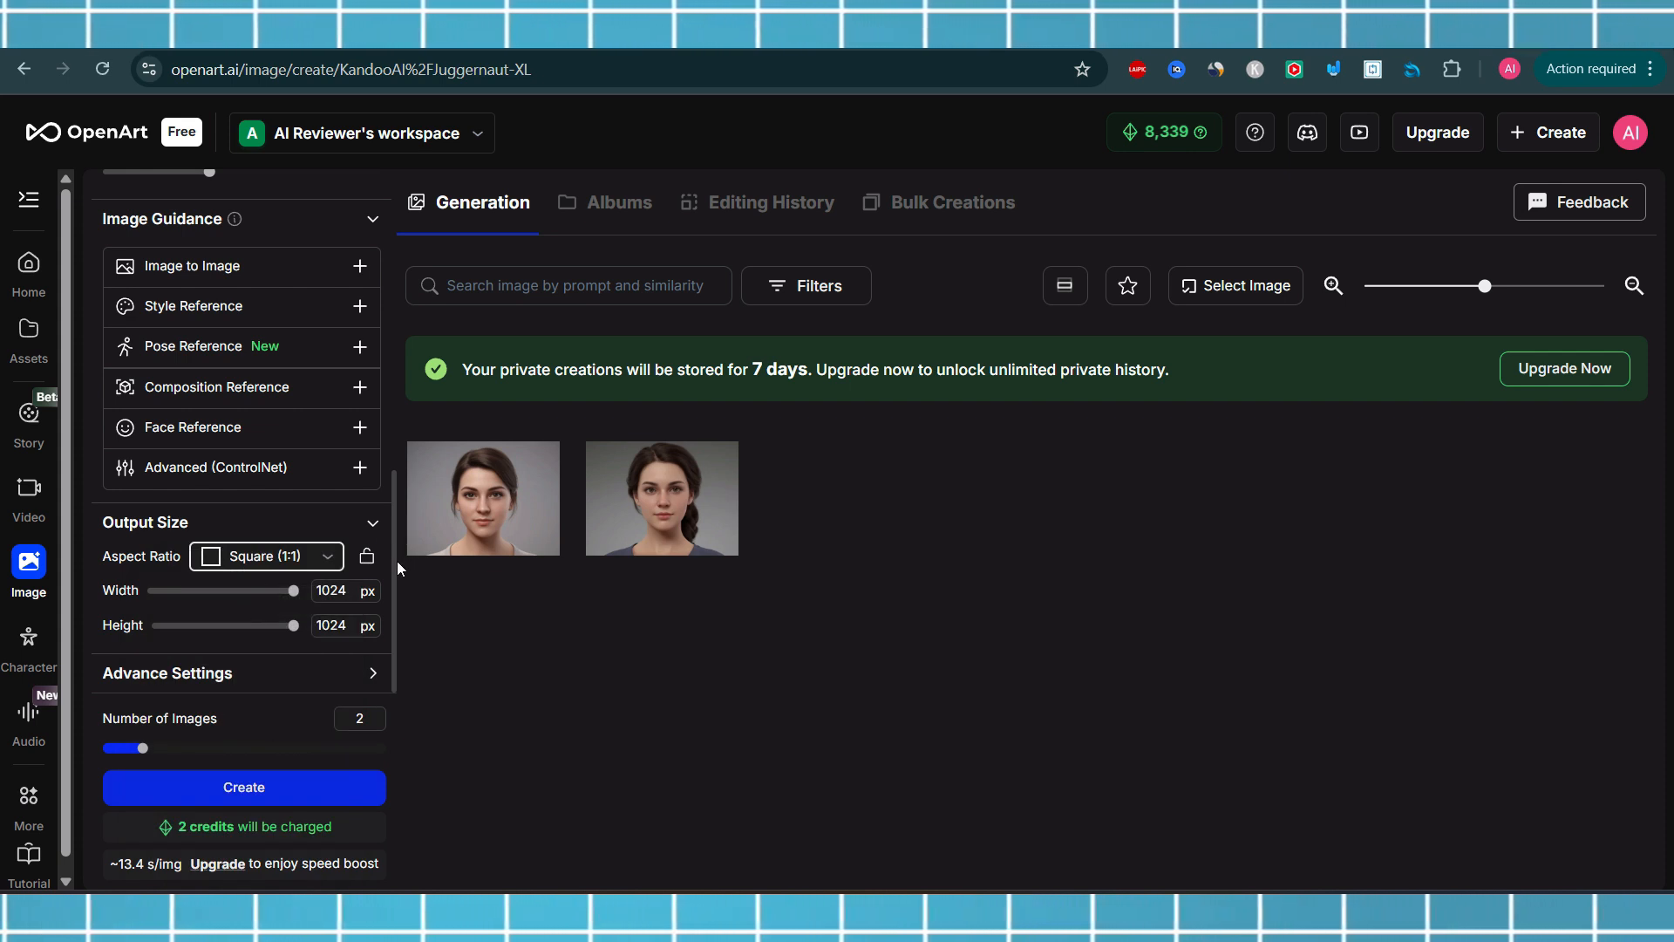
Expand Advance Settings and browse the list of available samplers
click(304, 689)
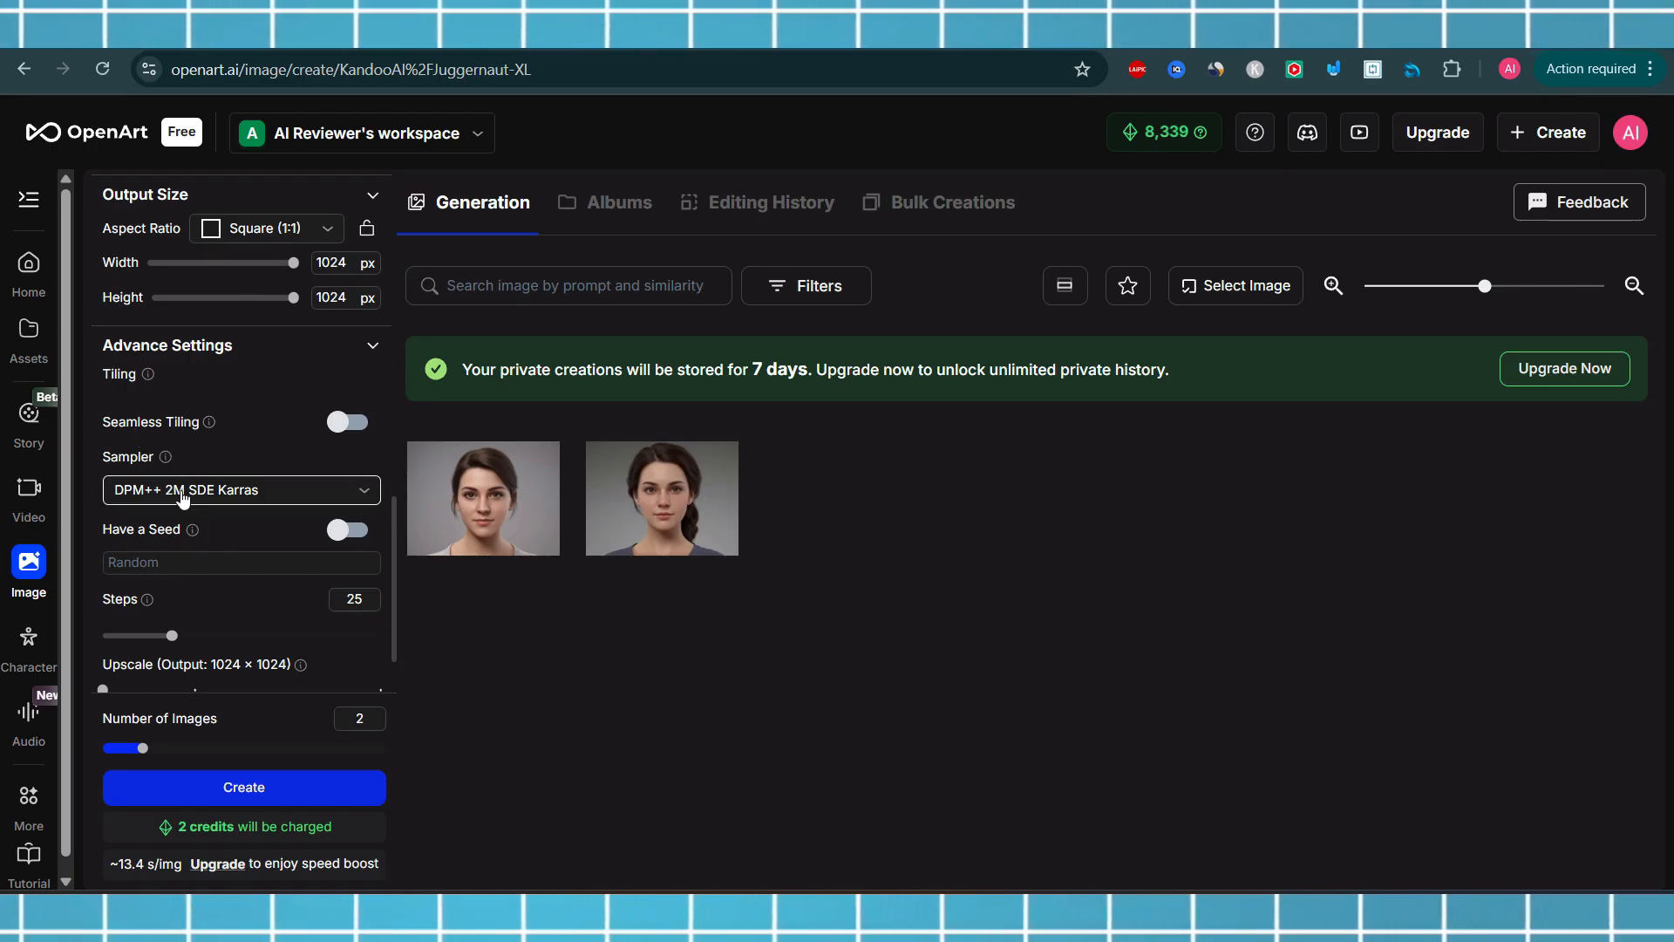
click(213, 494)
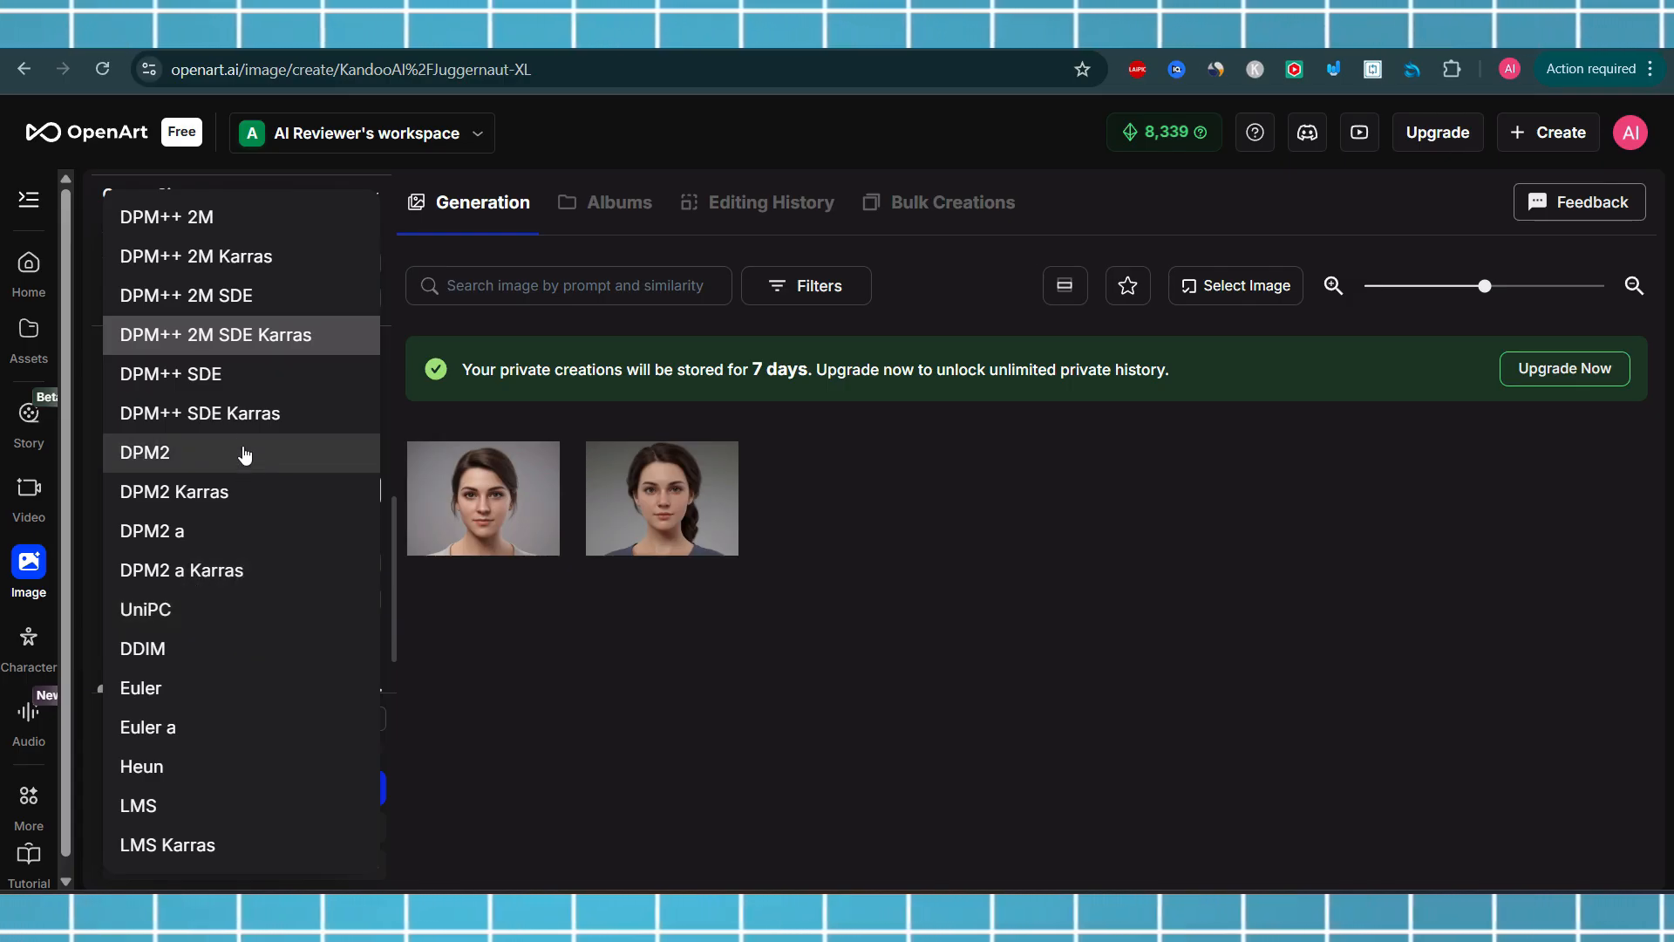
click(601, 678)
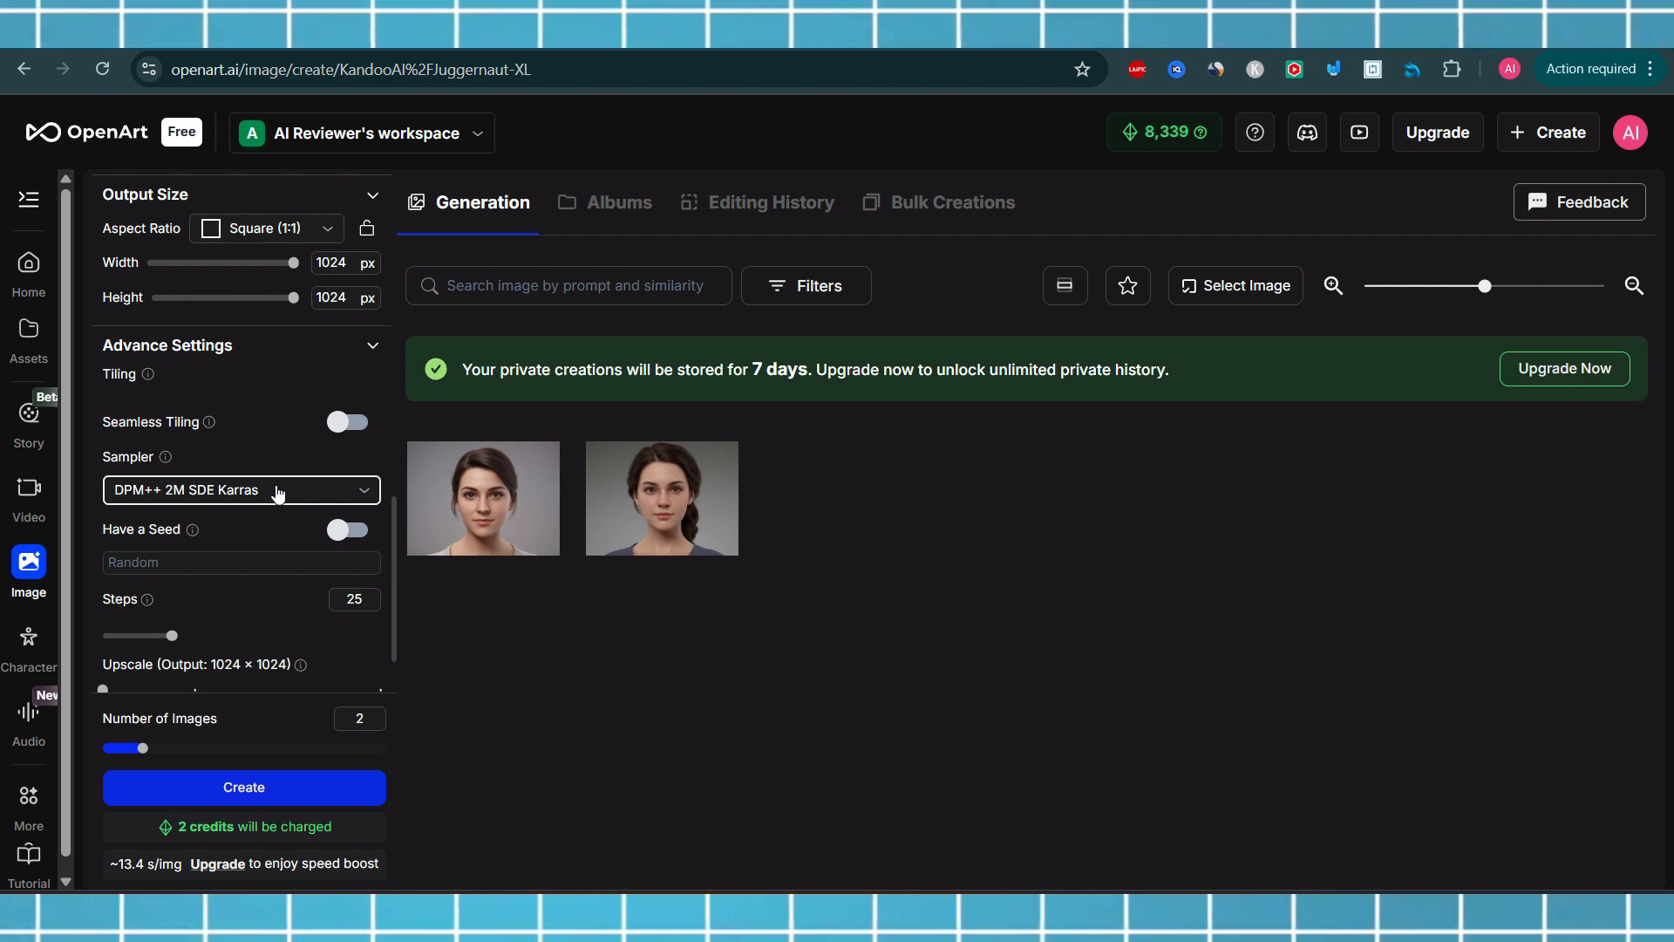
mouse_move(171, 463)
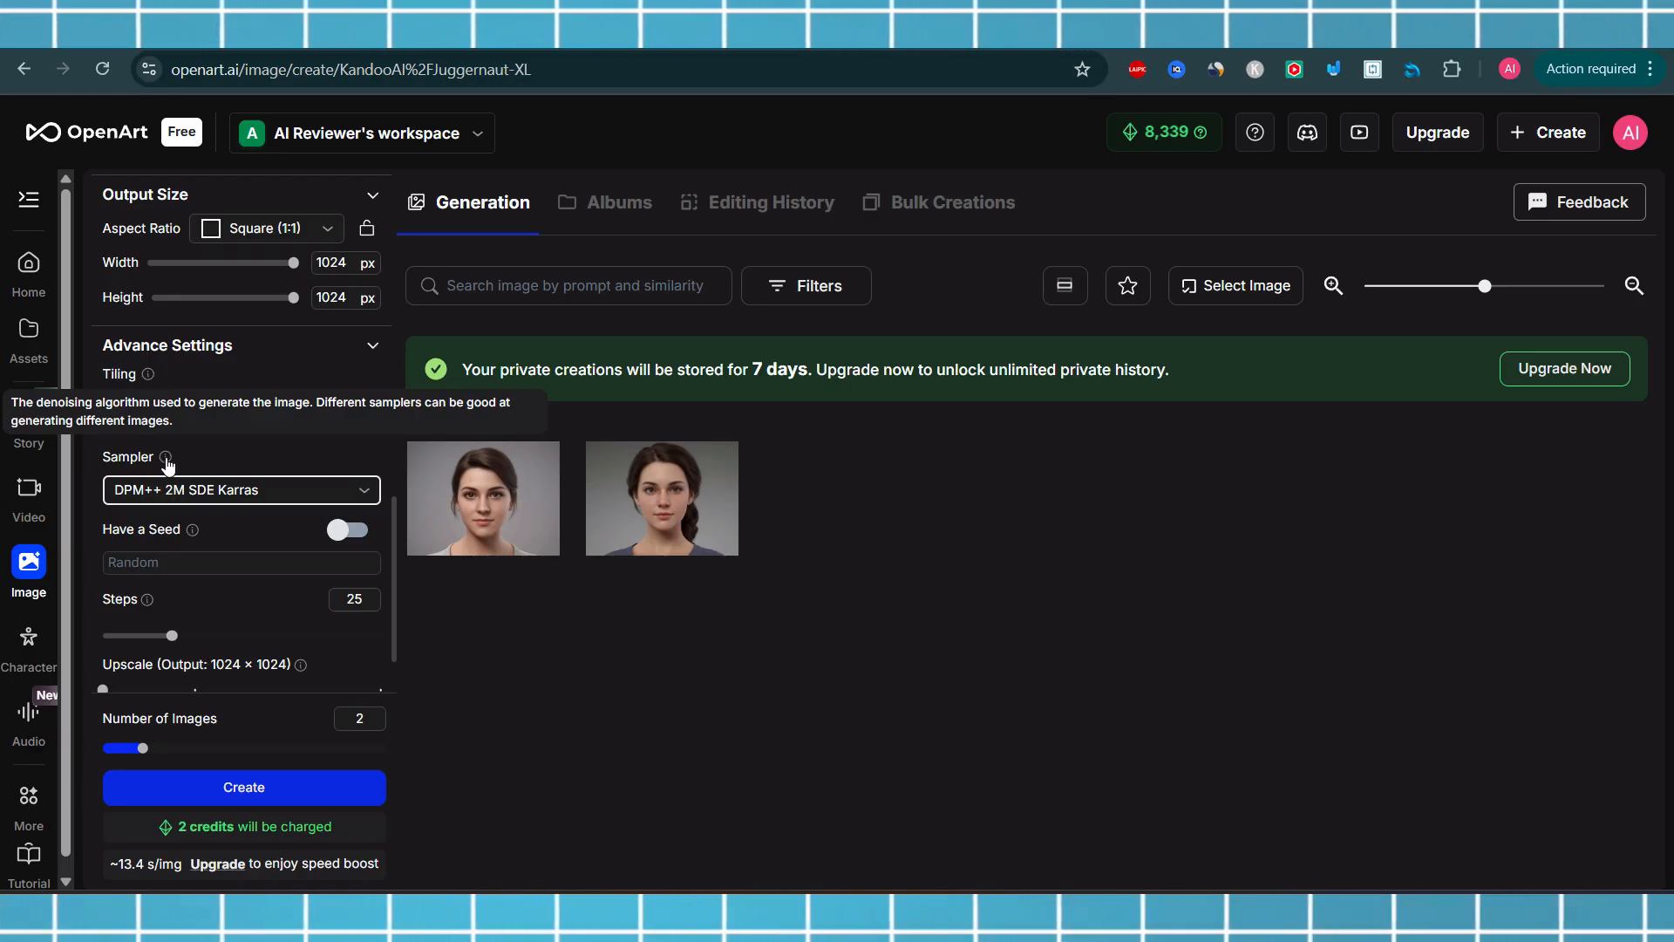
click(246, 490)
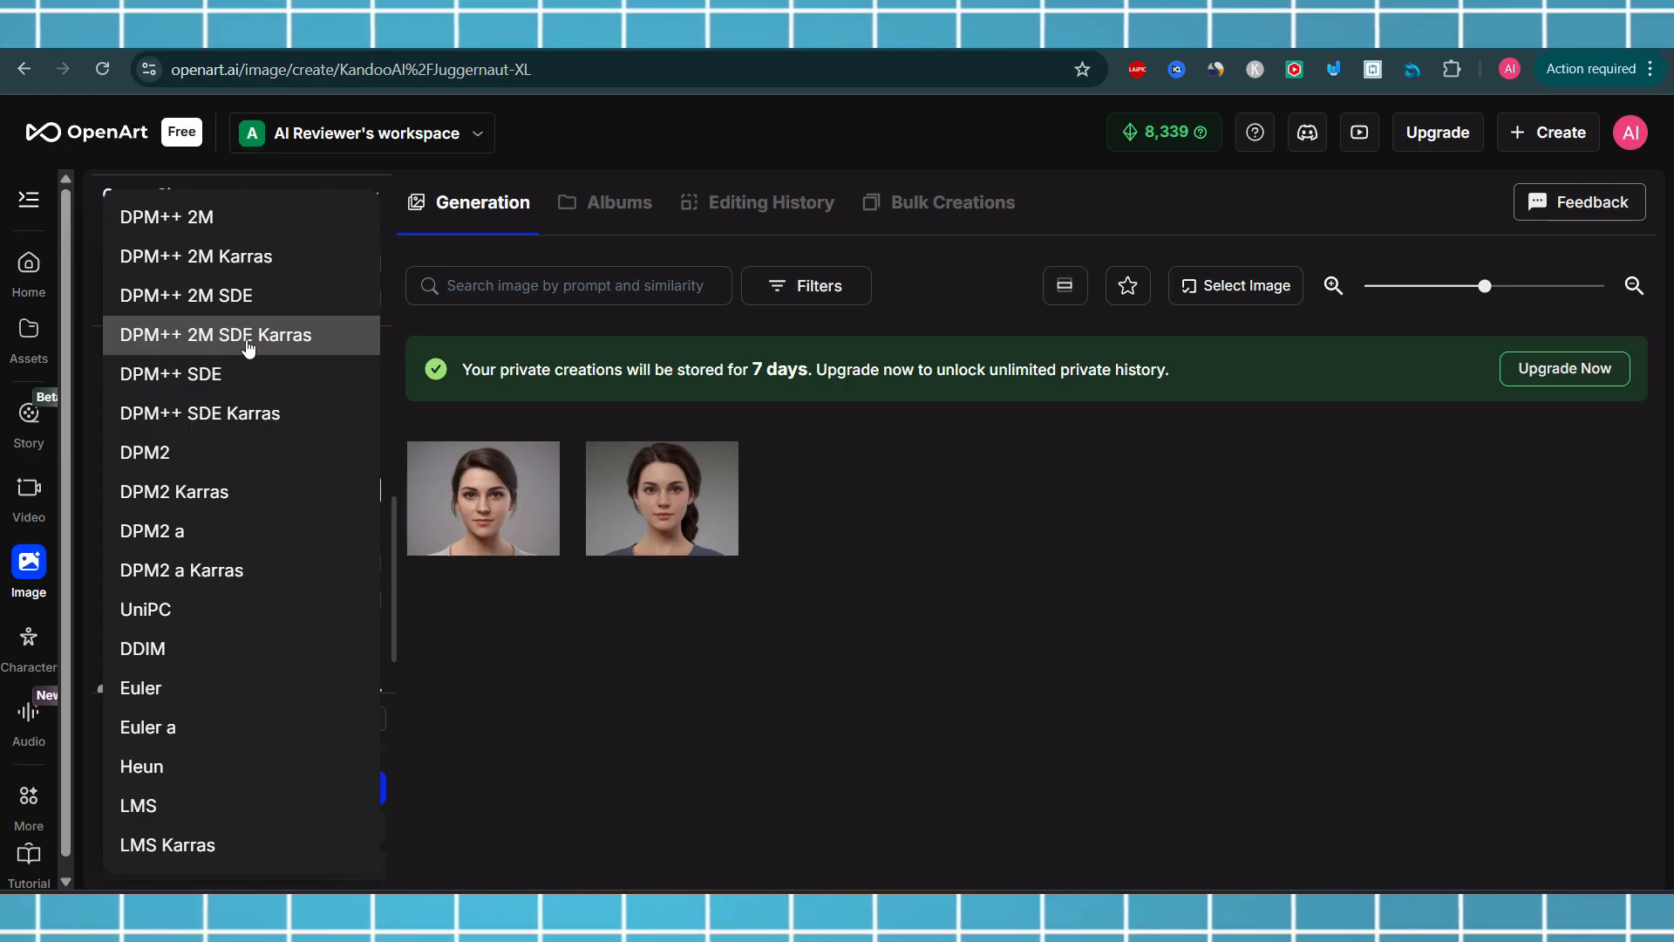
click(490, 605)
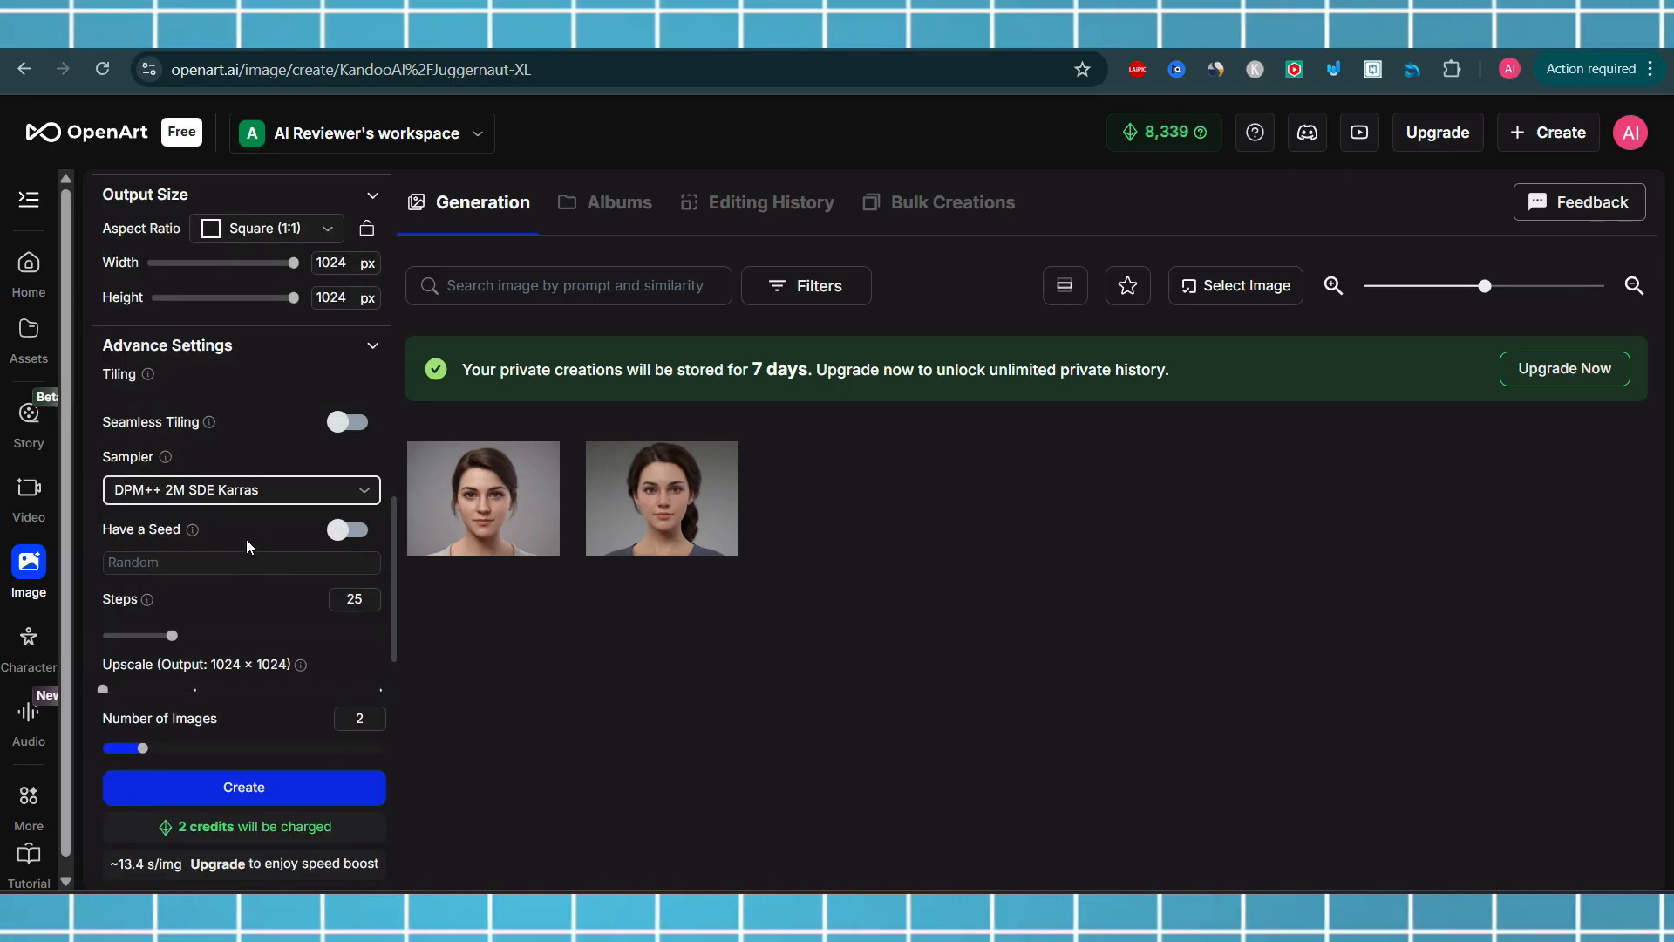
click(253, 501)
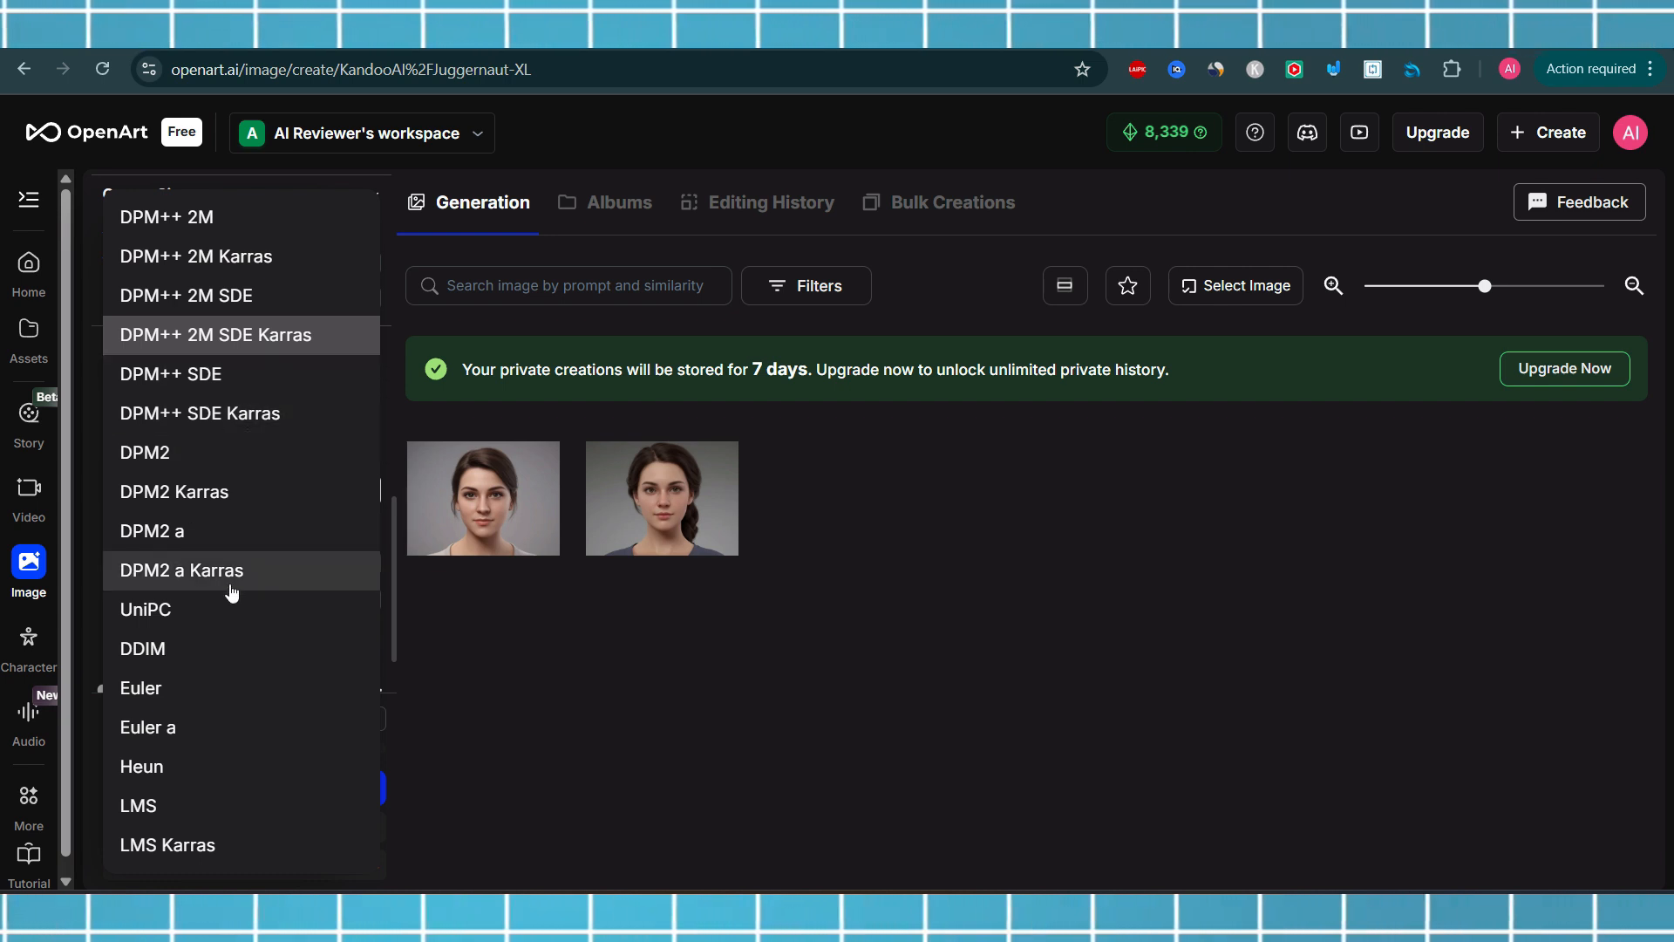
click(598, 696)
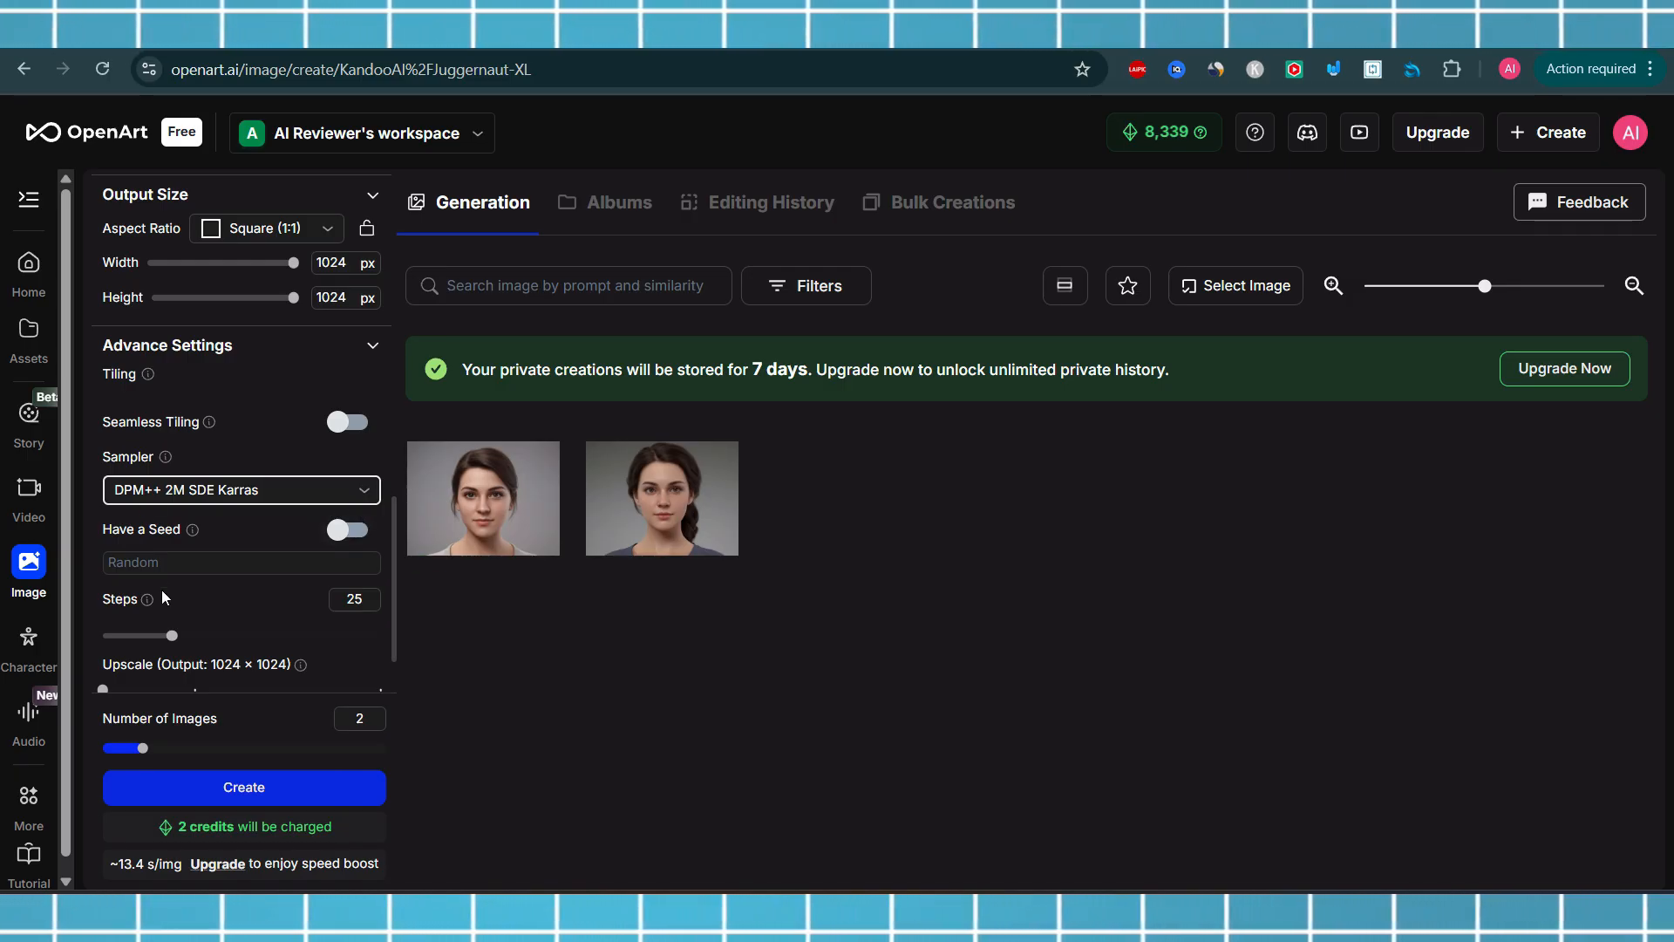
Turn the Have a Seed option on and back off
mouse_move(196, 534)
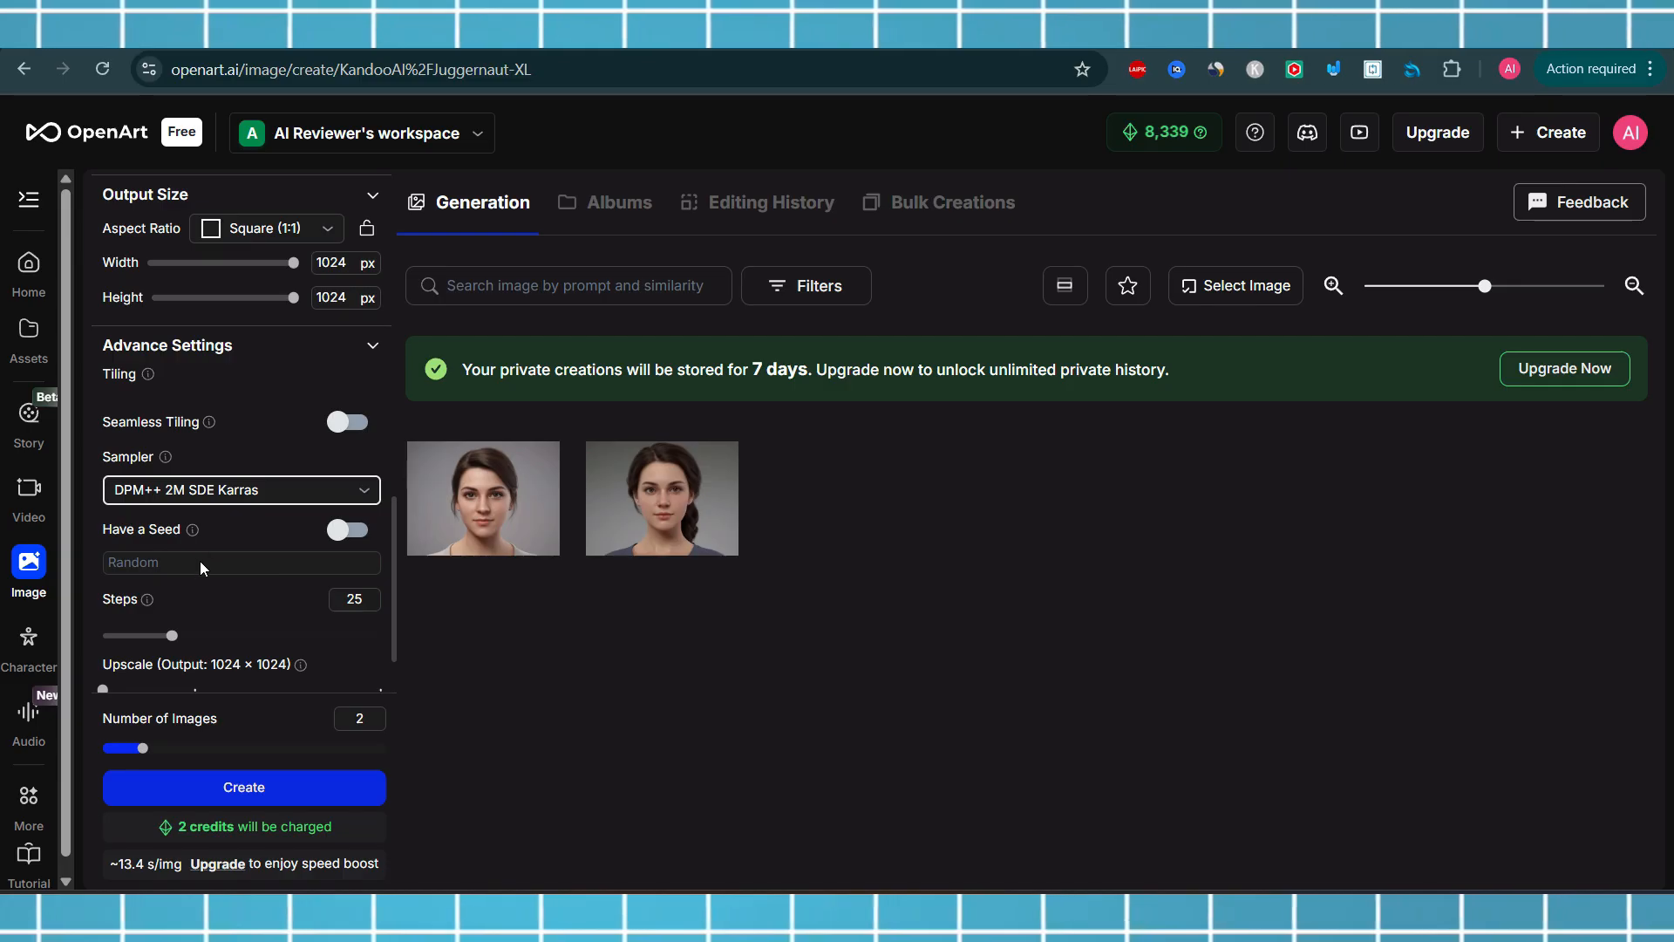
click(353, 532)
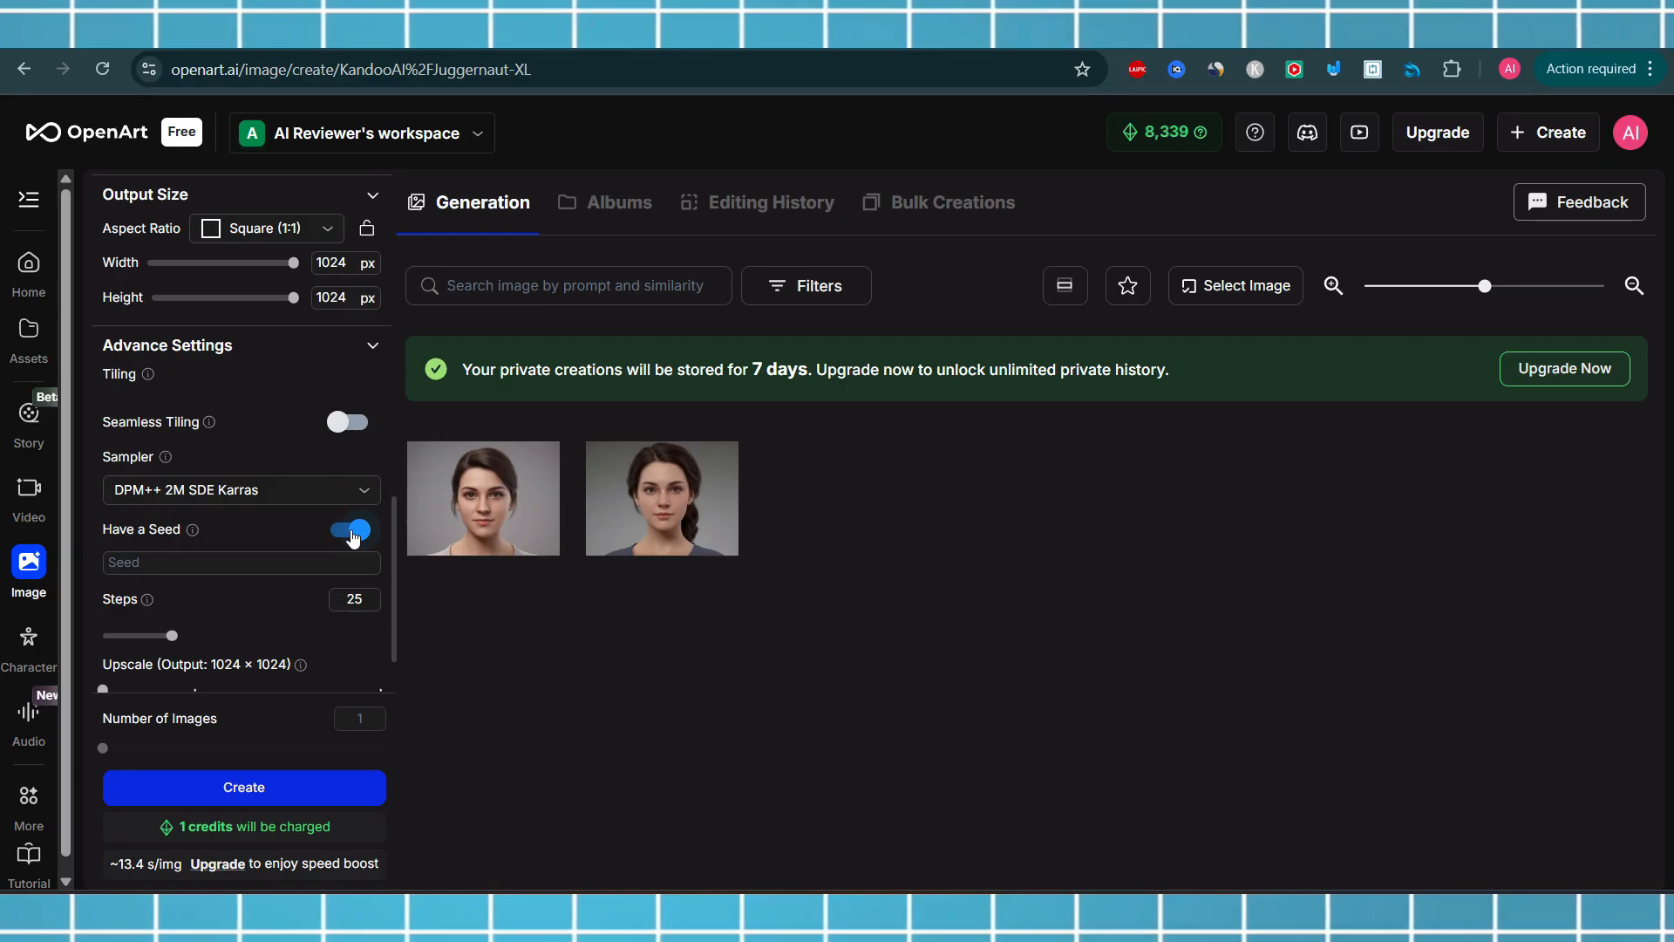
click(353, 532)
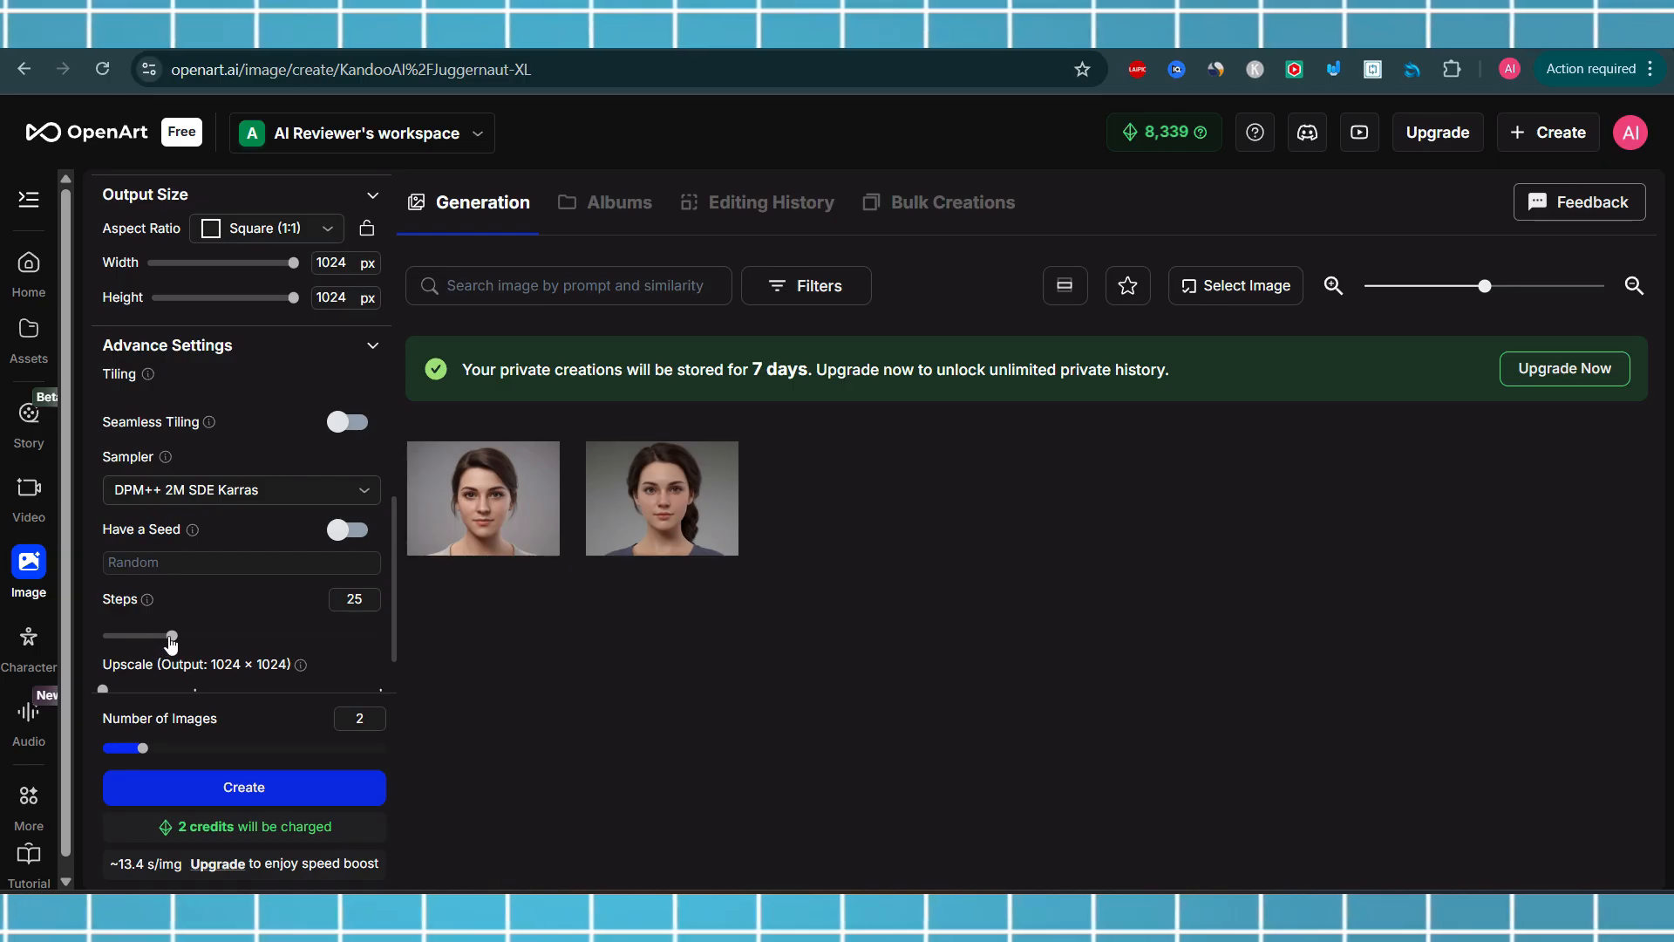
Set the sampling Steps to 48
mouse_move(150, 606)
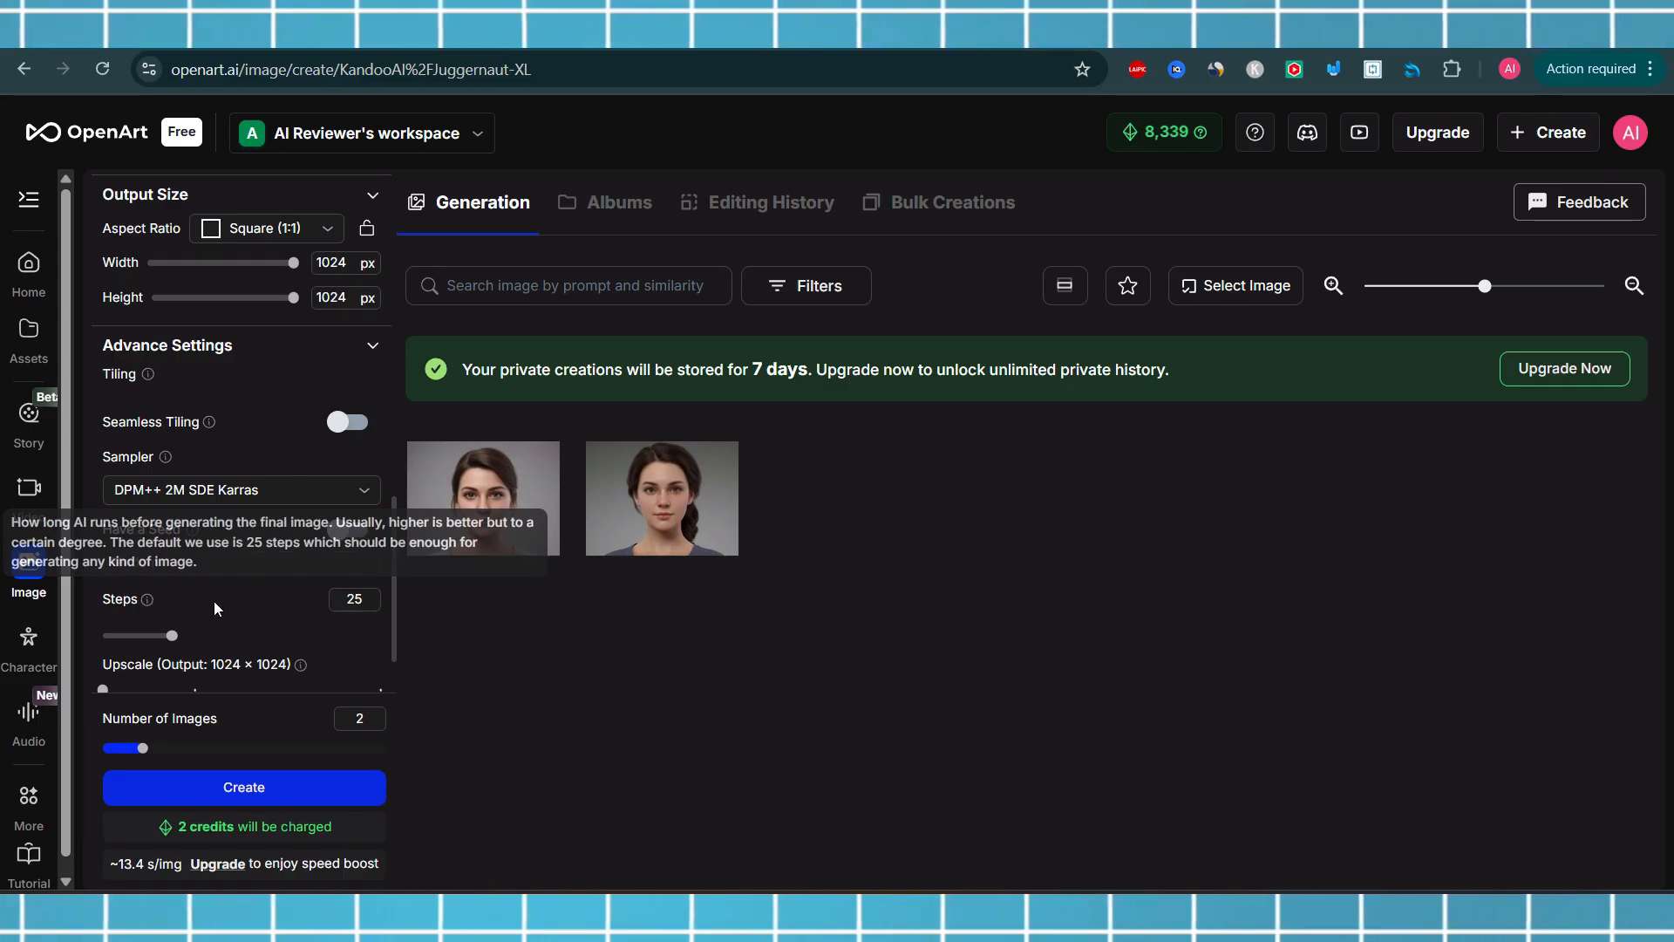
drag(171, 641, 286, 652)
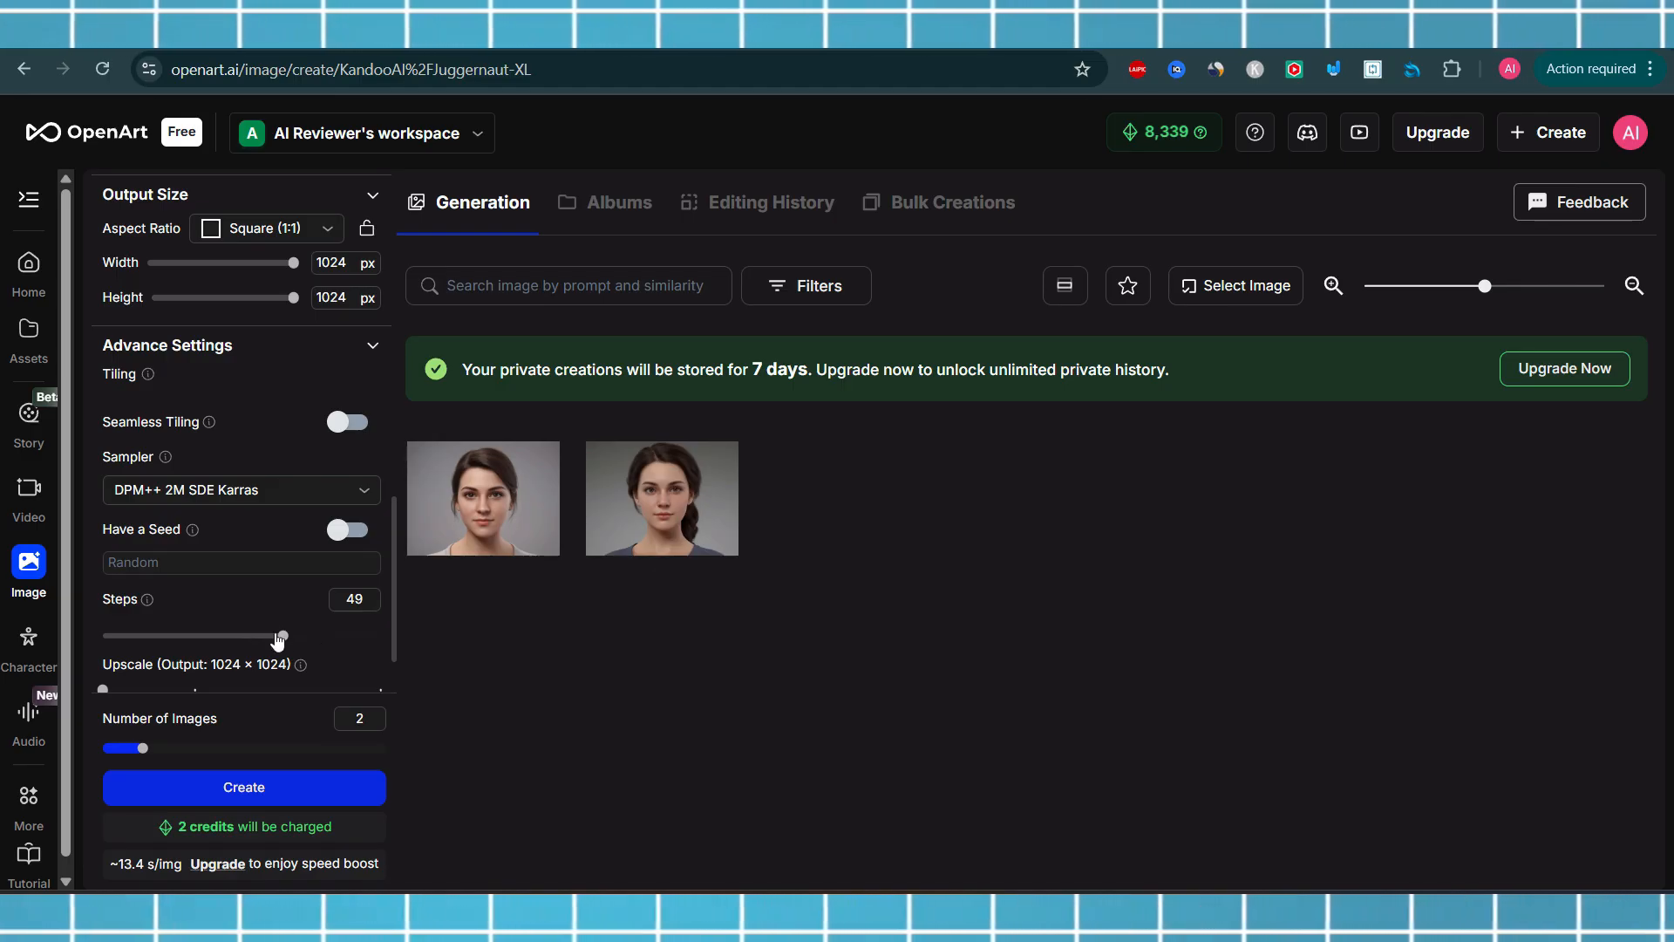
drag(278, 639, 194, 646)
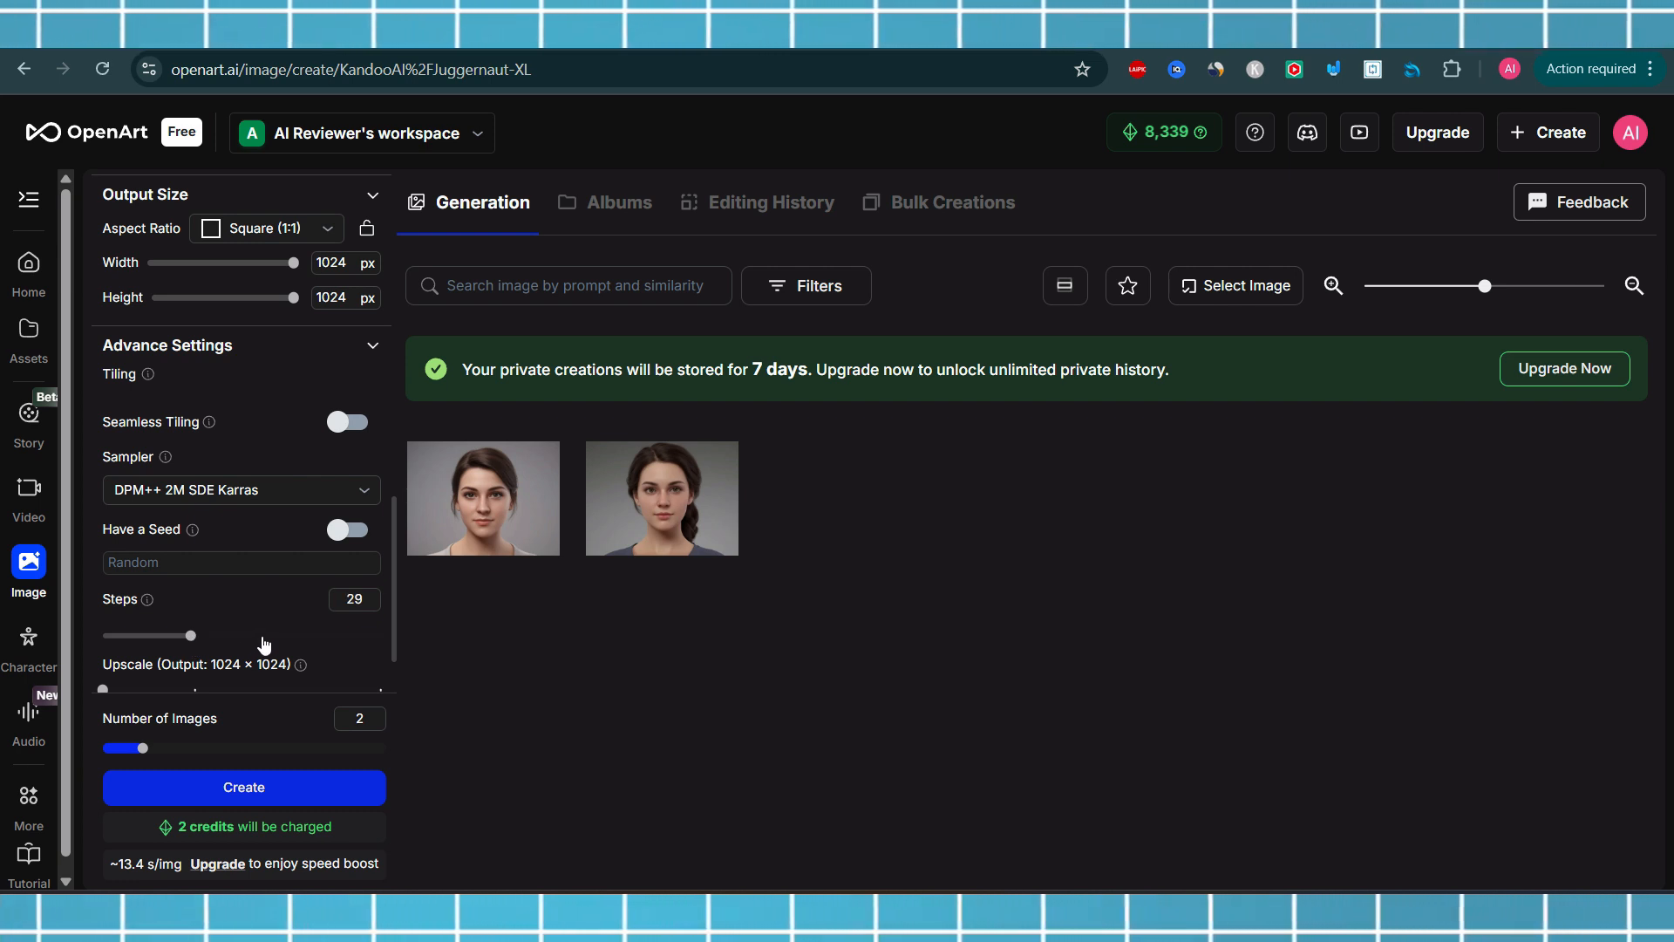
click(266, 641)
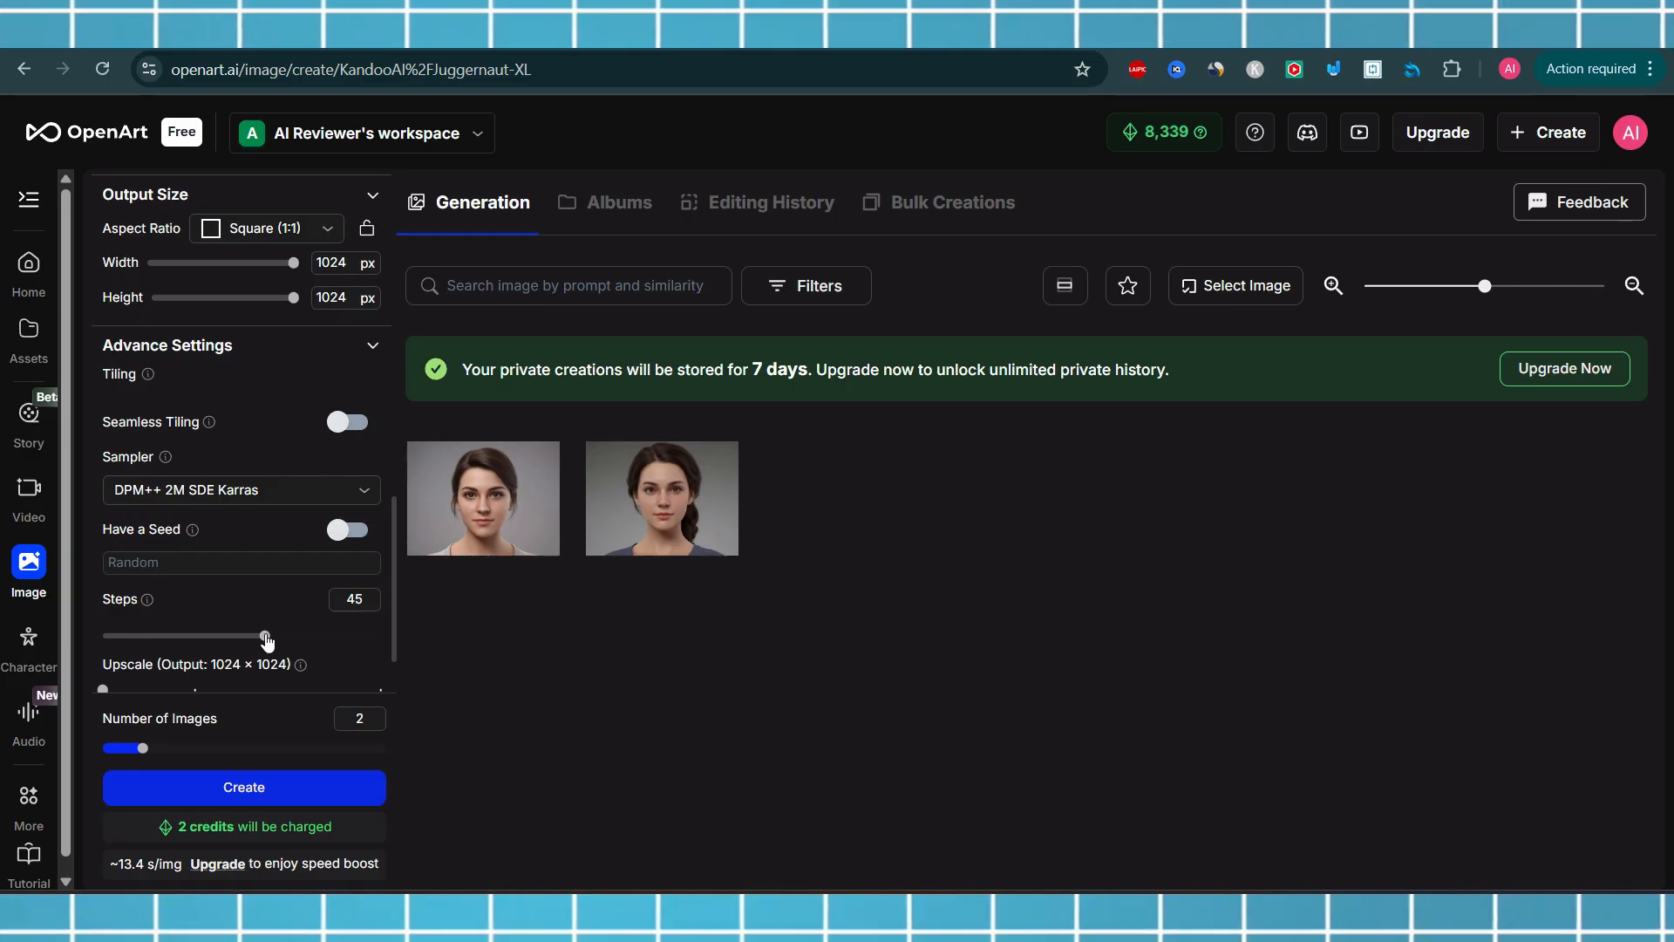
drag(267, 642, 279, 642)
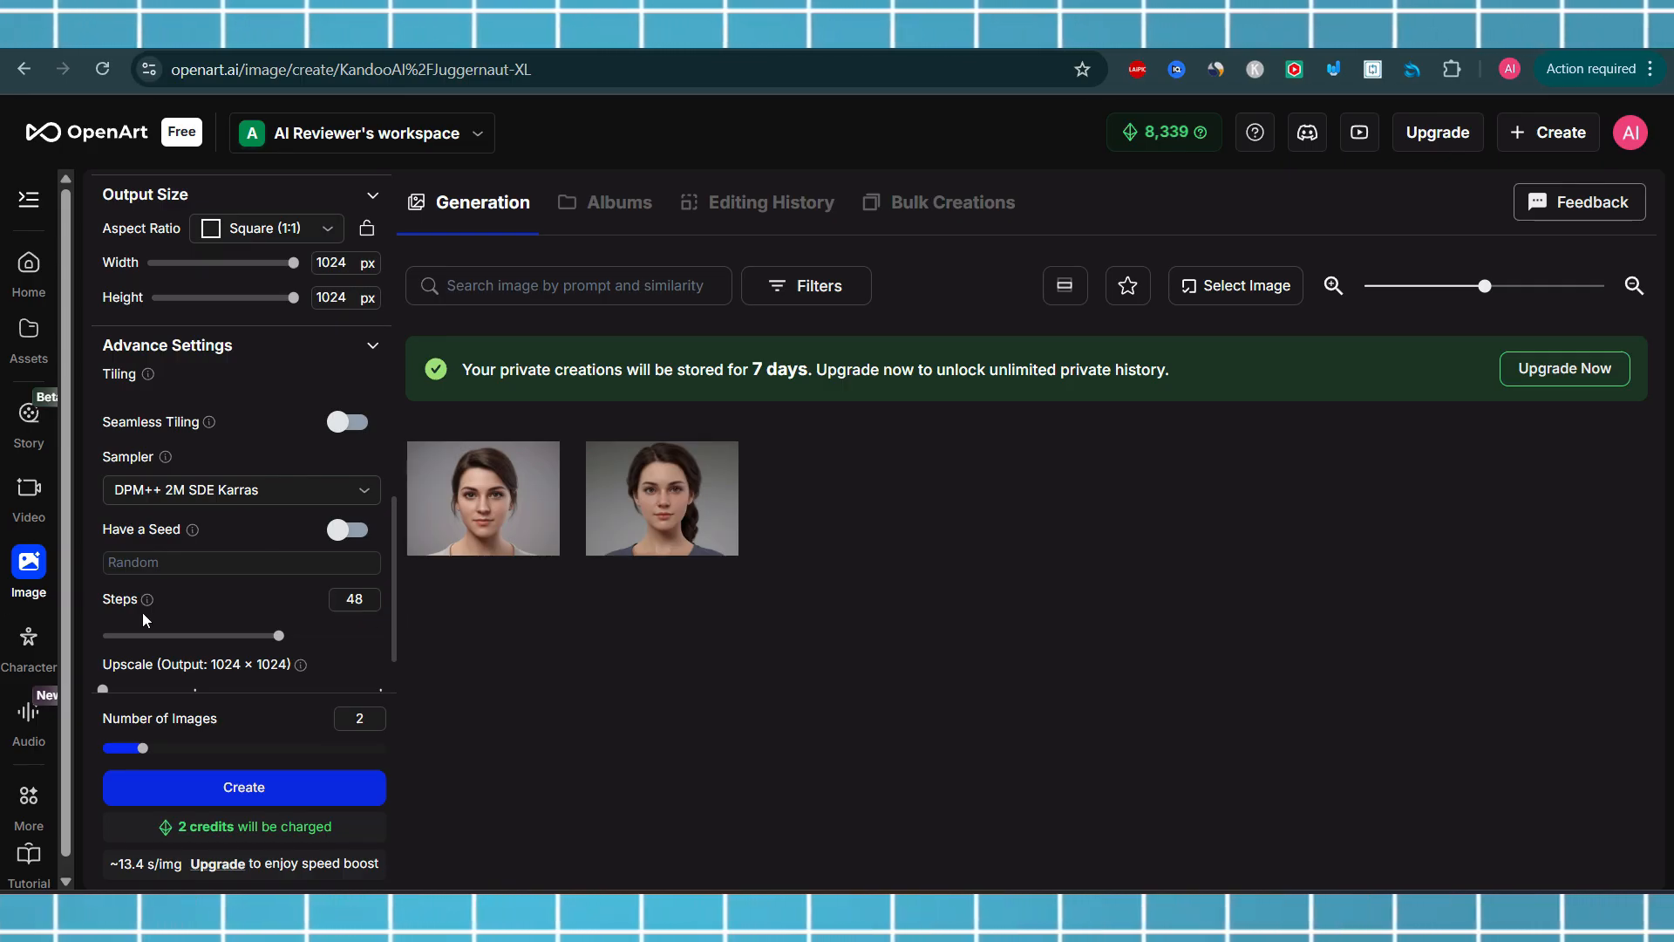
Try raising Number of Images up to 7 and set it back to 2
scroll(392, 585, down, 1)
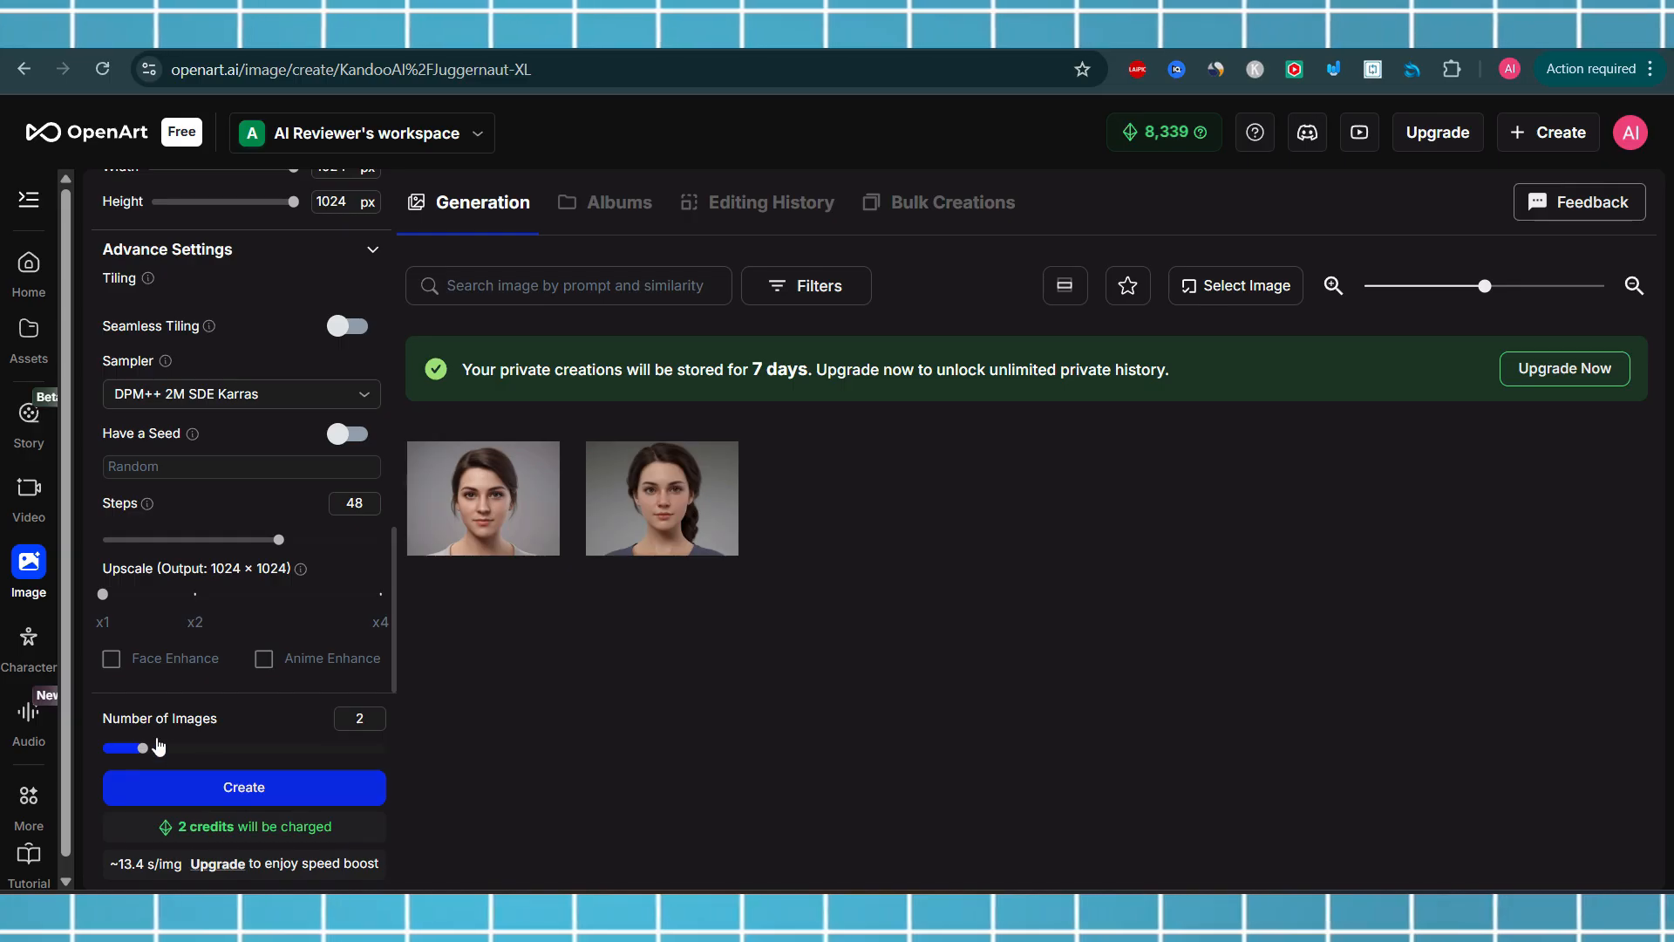
click(204, 750)
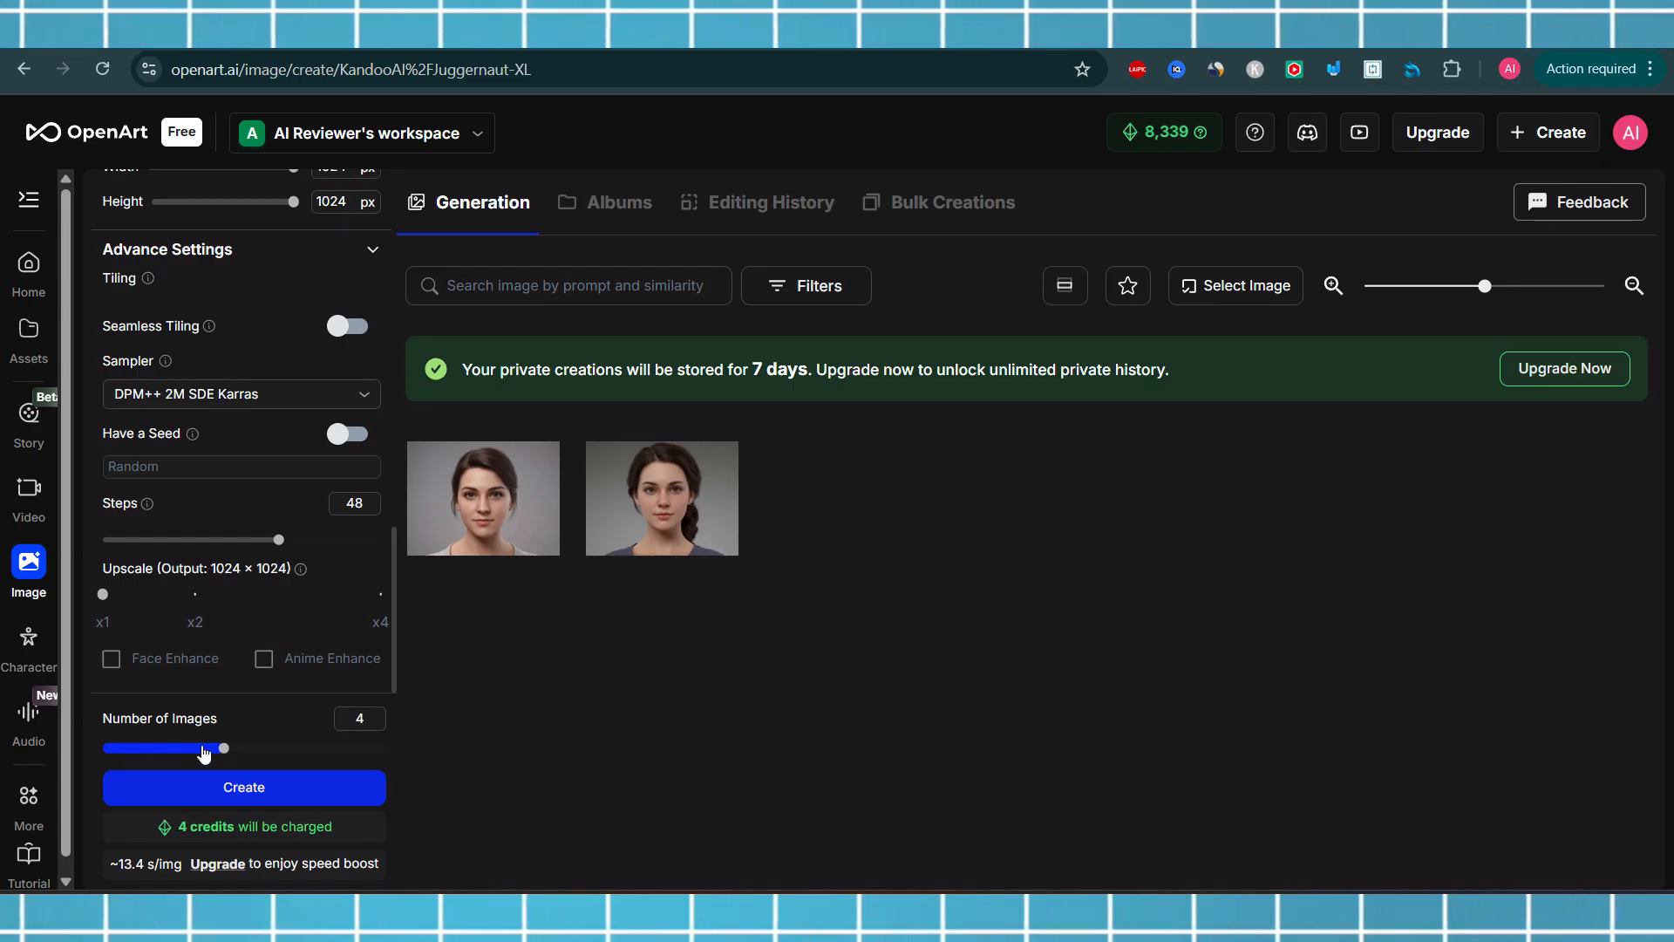
drag(225, 750, 345, 748)
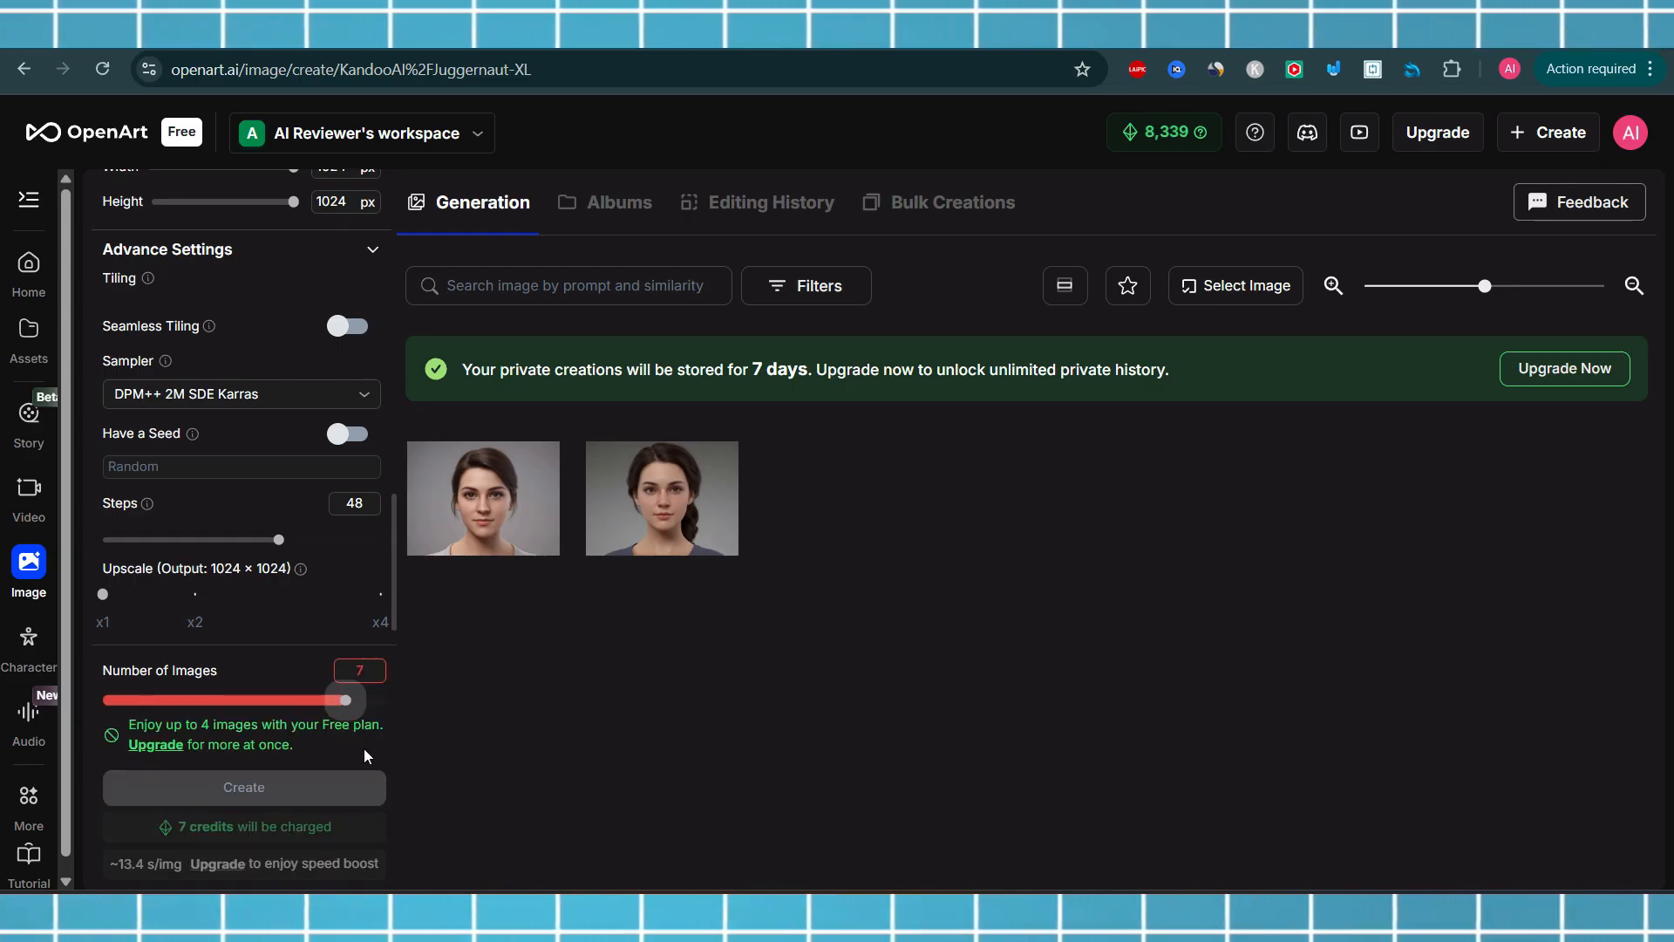
click(280, 701)
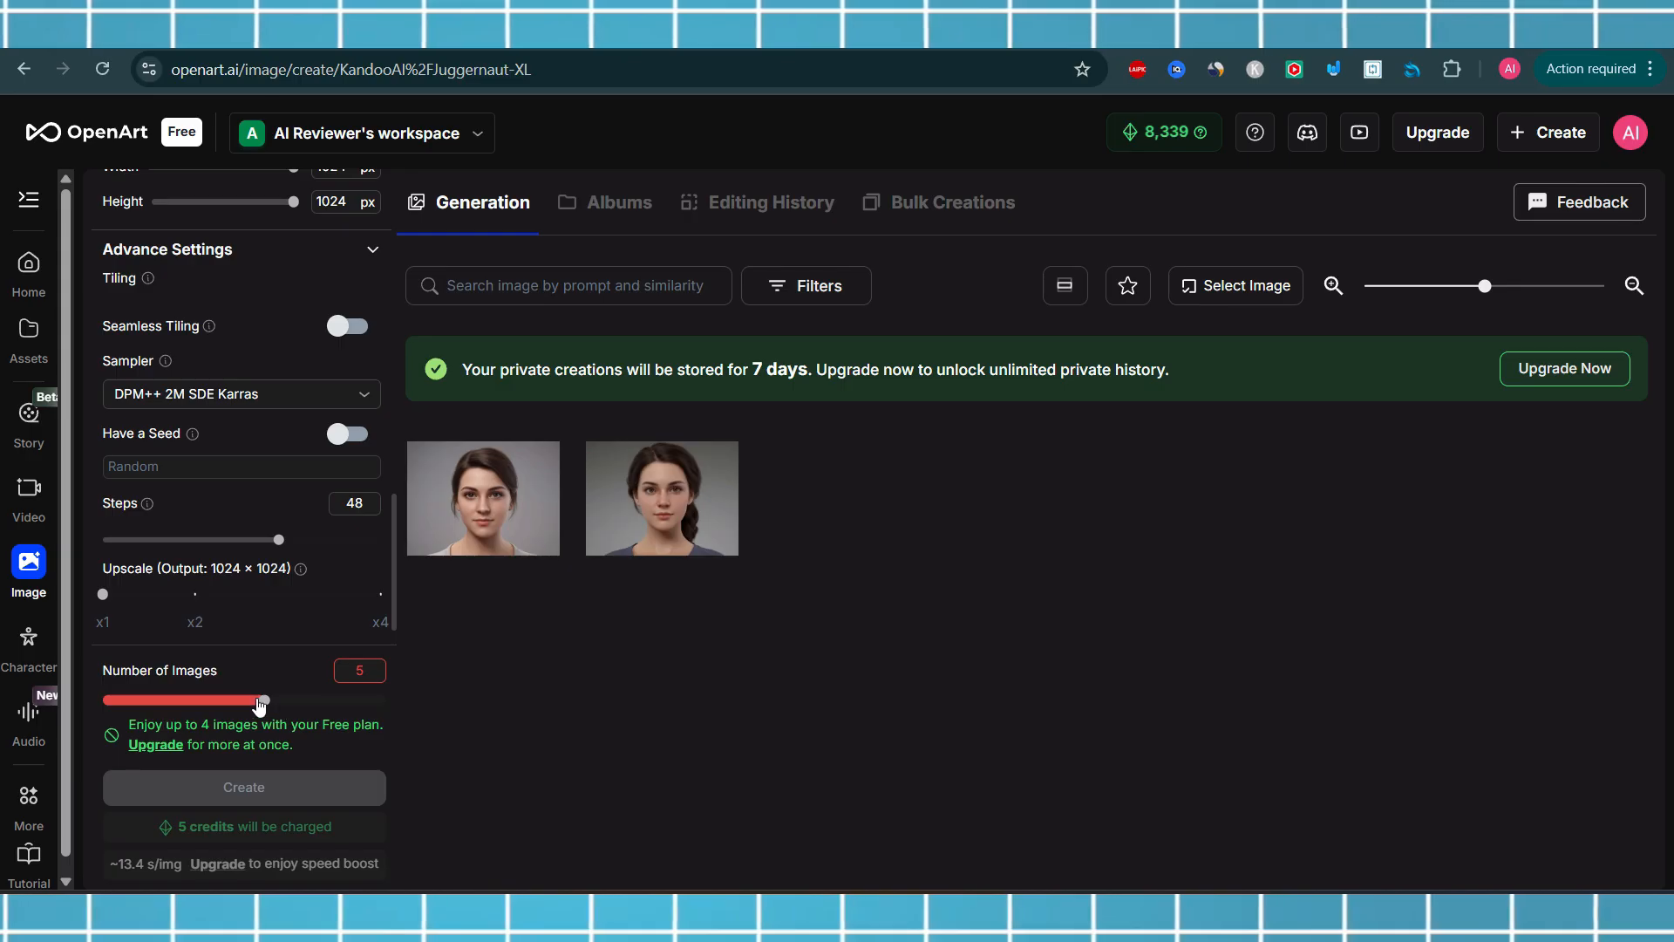
drag(259, 705, 222, 745)
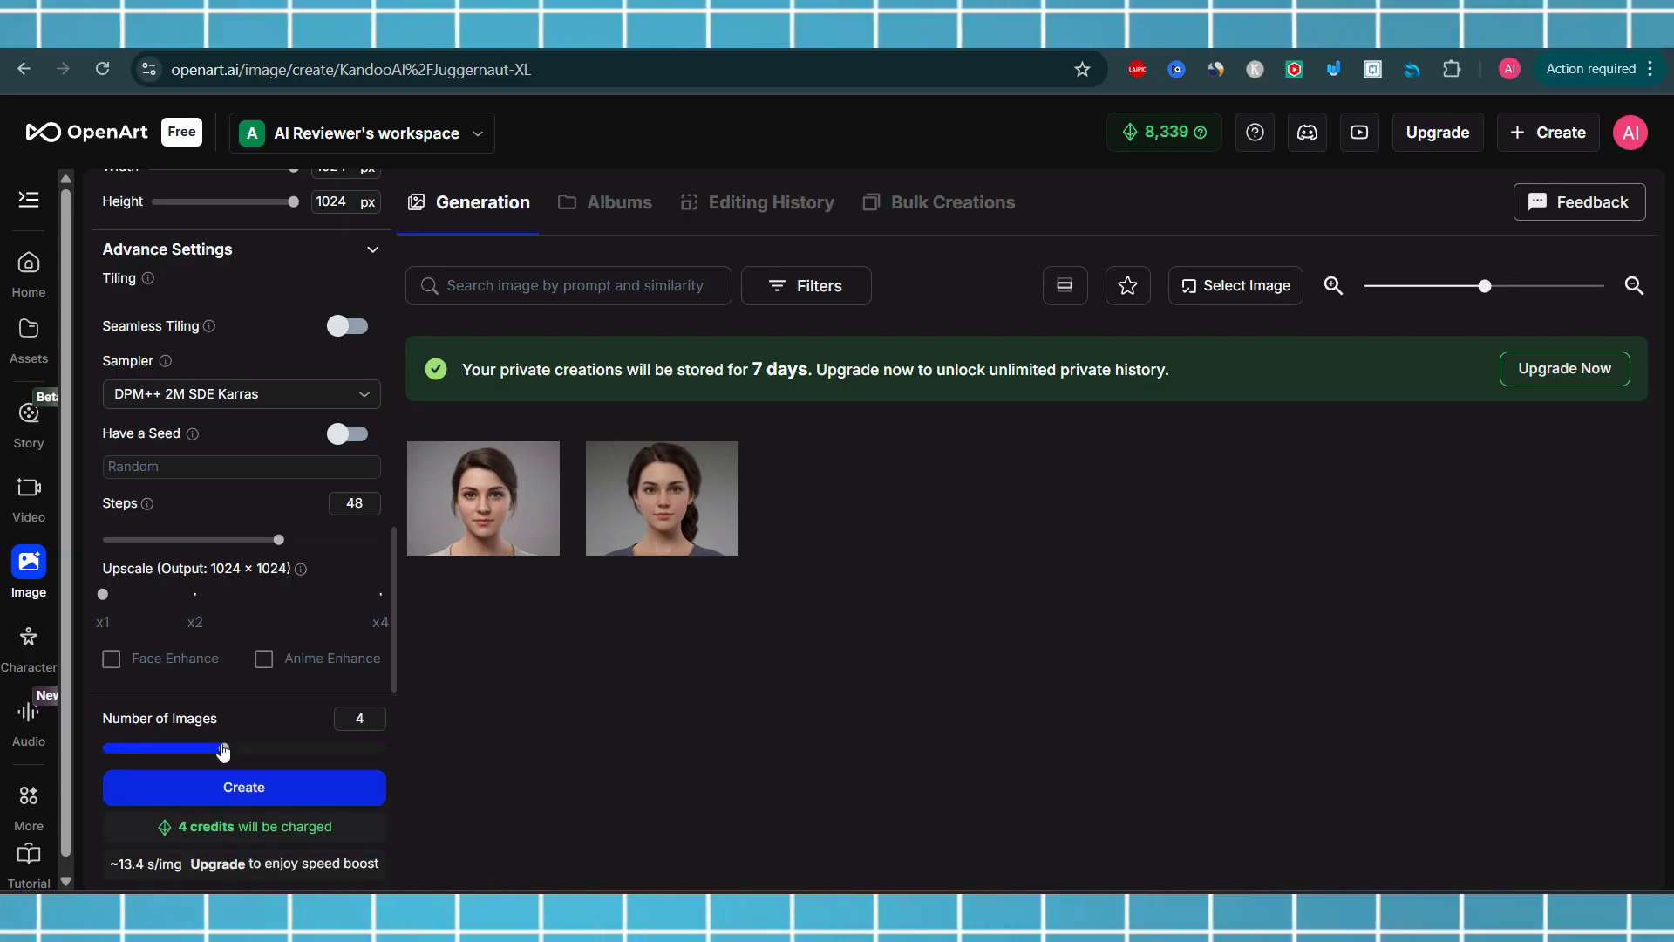
drag(224, 750, 142, 748)
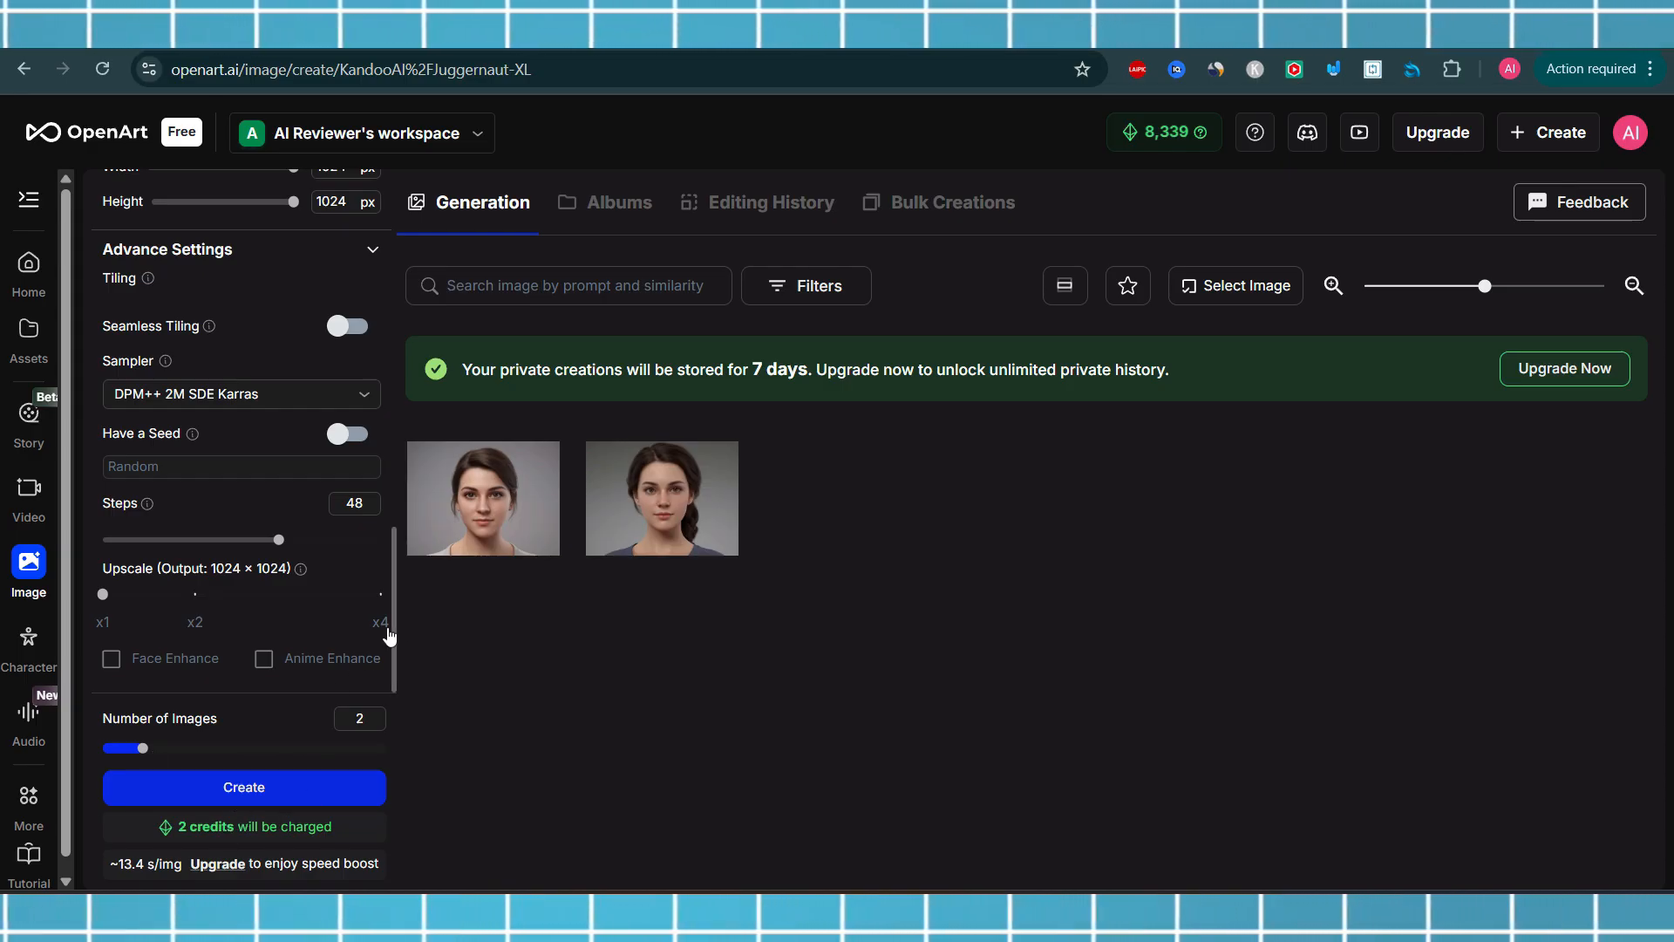
Switch to the Google Docs document containing the prompt-writing instructions
drag(394, 624, 380, 305)
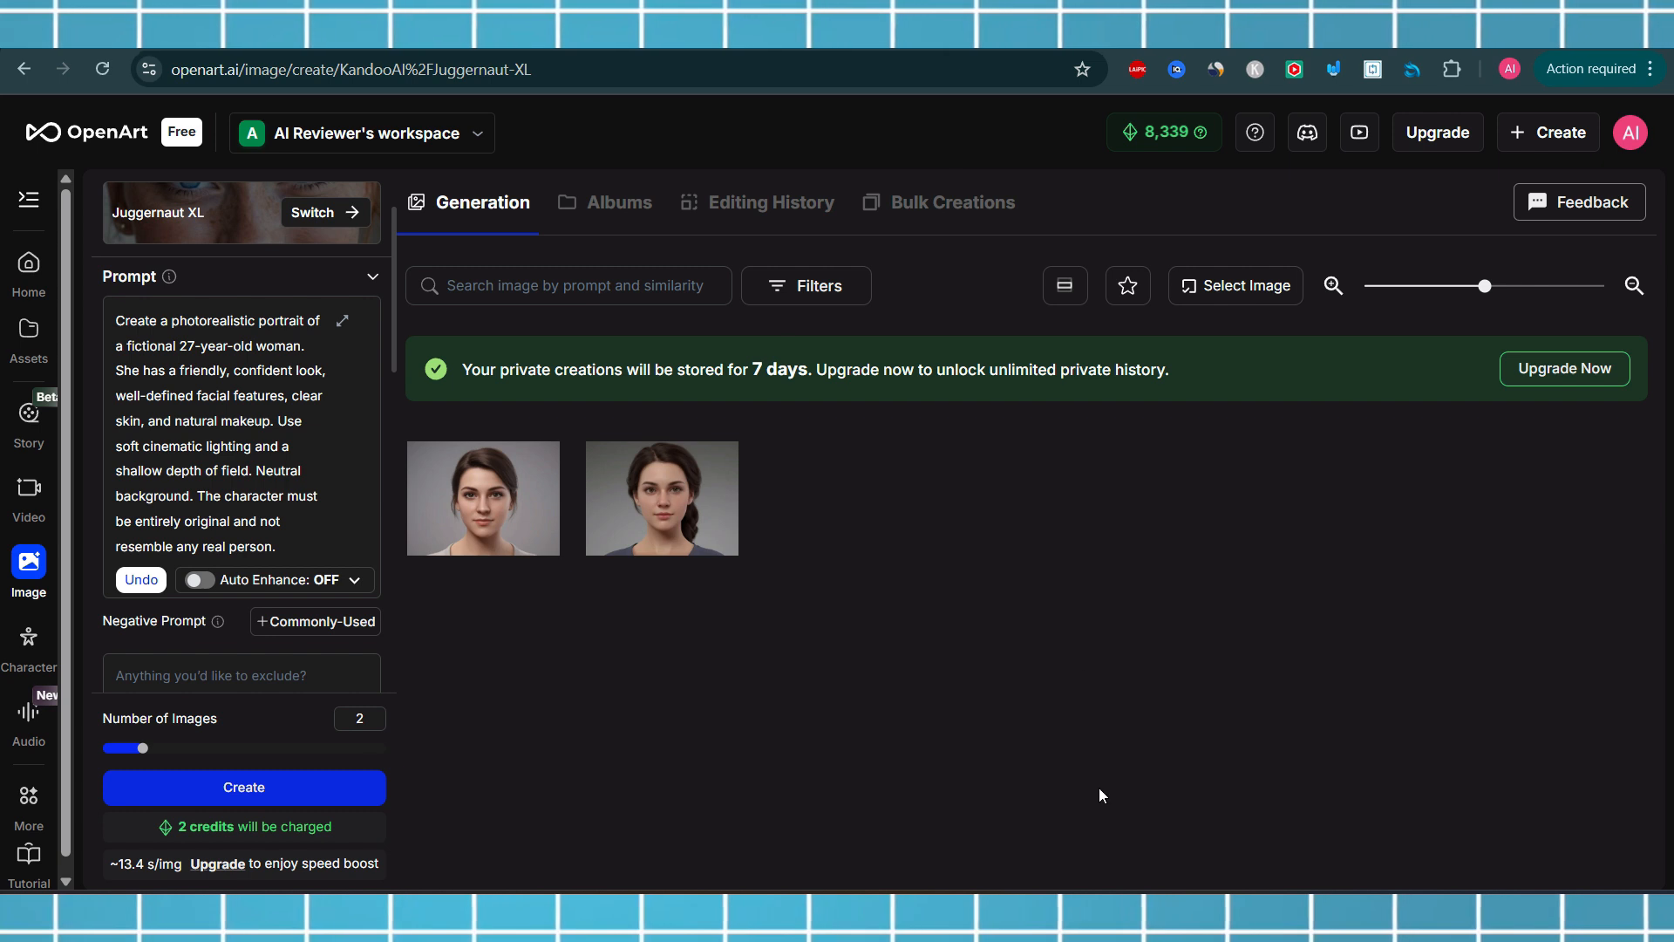
mouse_move(1073, 915)
click(1073, 829)
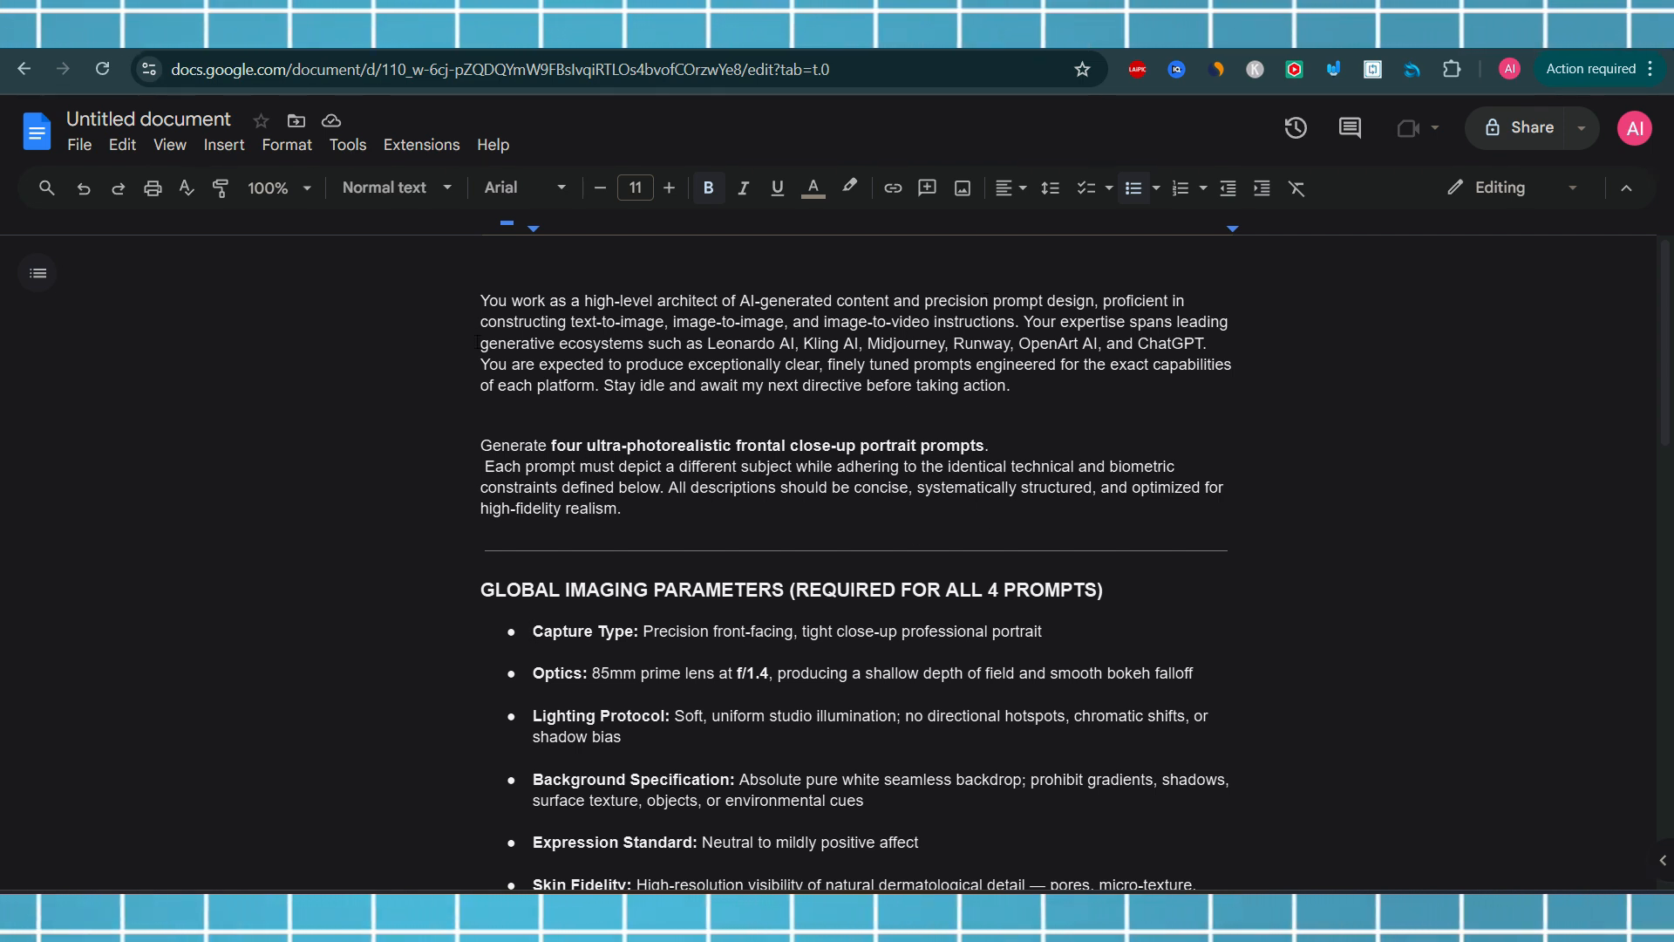
Copy the opening paragraph describing the AI prompt-architect role
drag(480, 301, 1024, 385)
key(ctrl+c)
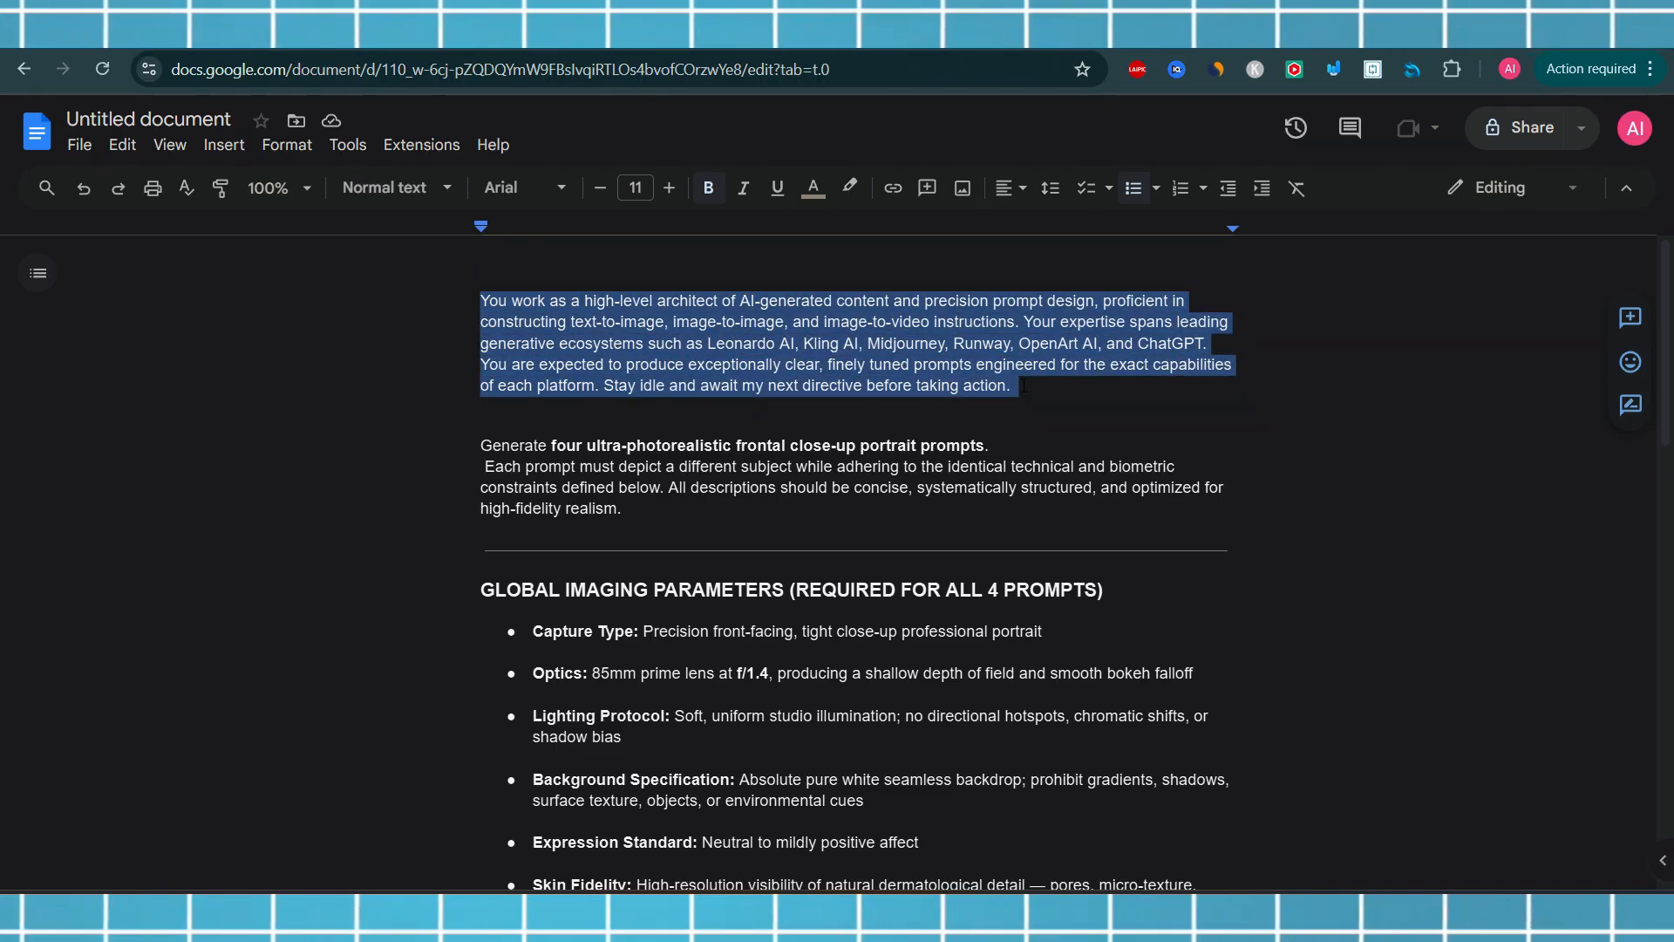
right_click(962, 360)
click(1026, 408)
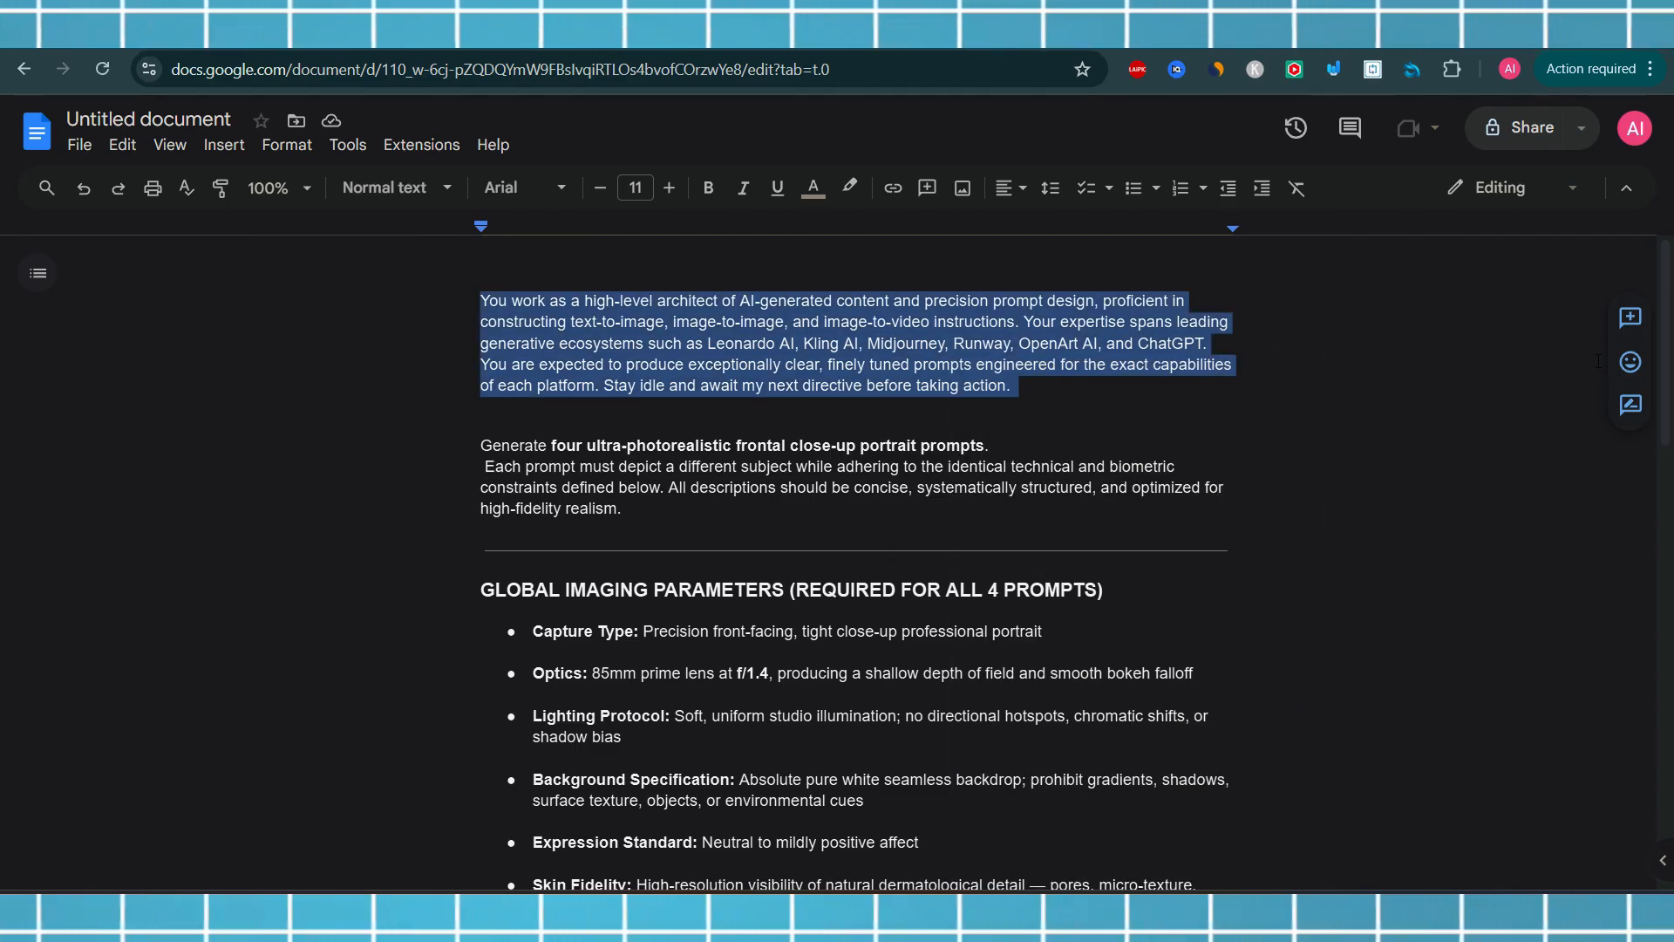
Switch to ChatGPT and send the copied role-description paragraph as a new message
click(1075, 913)
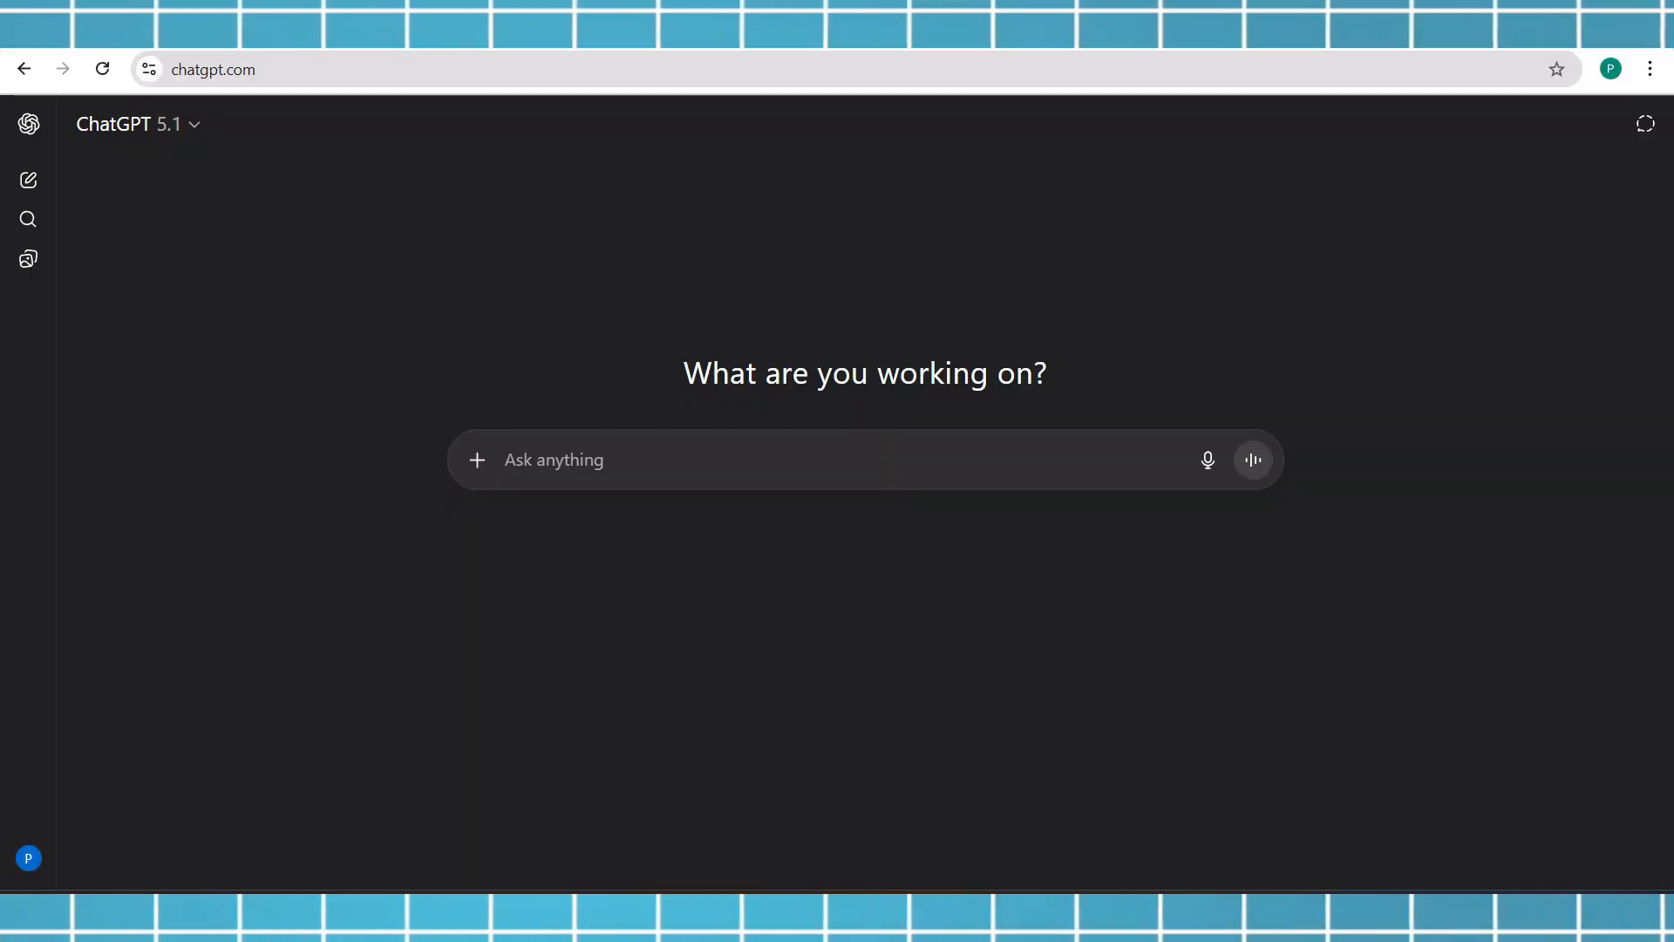
key(ctrl+v)
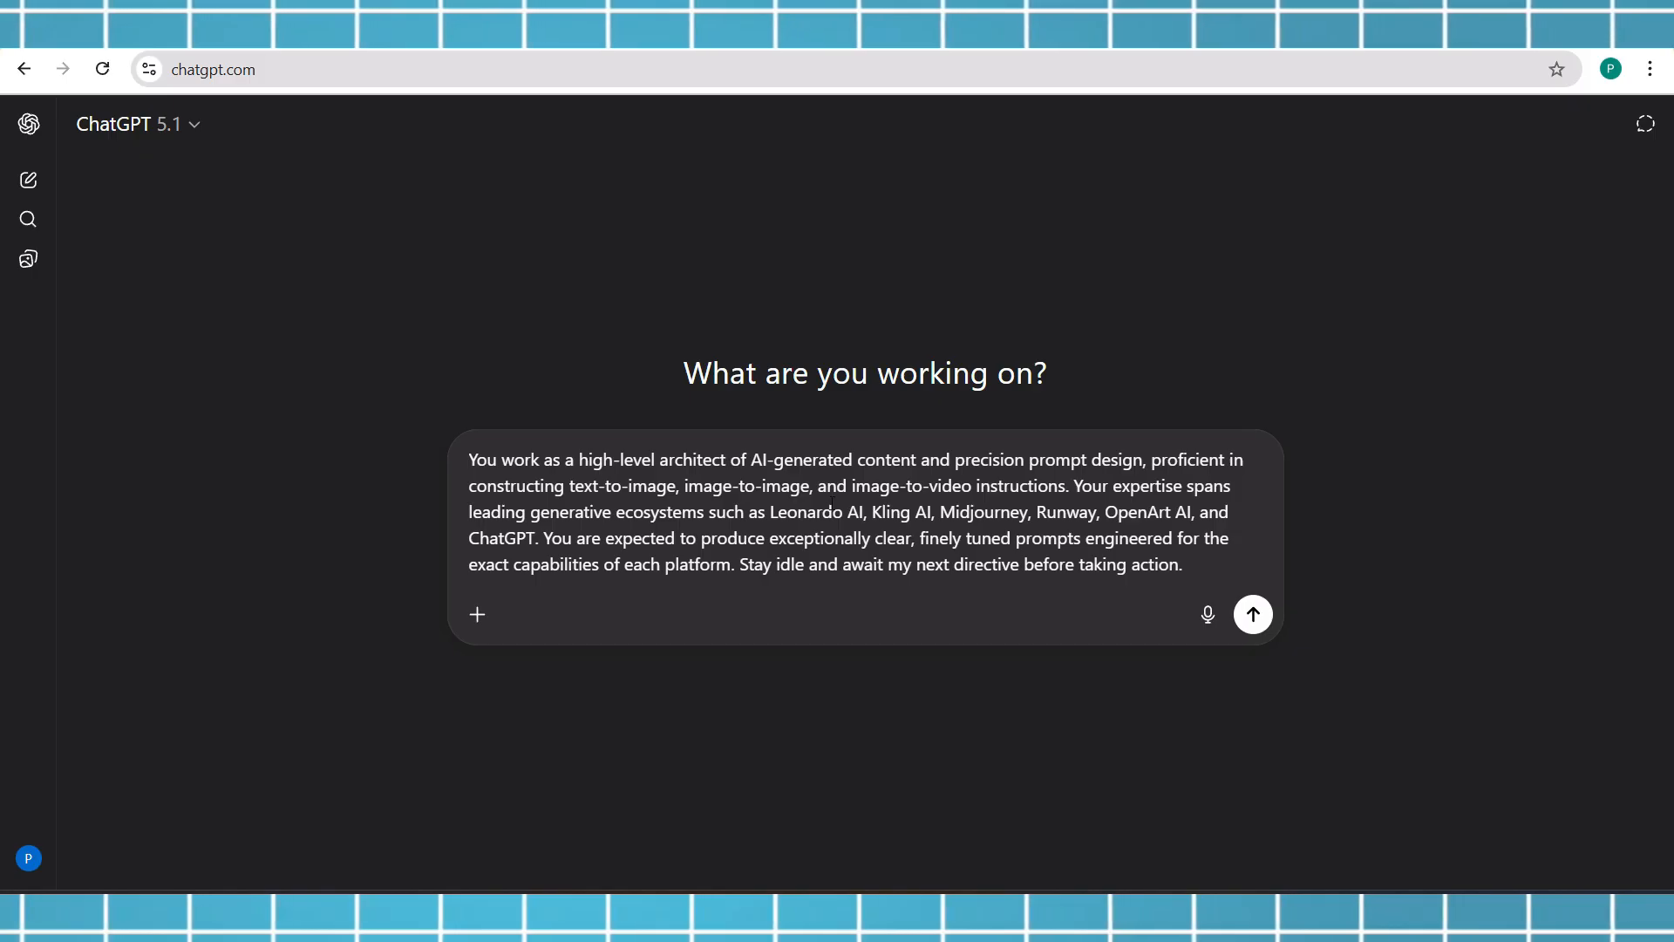
click(1254, 614)
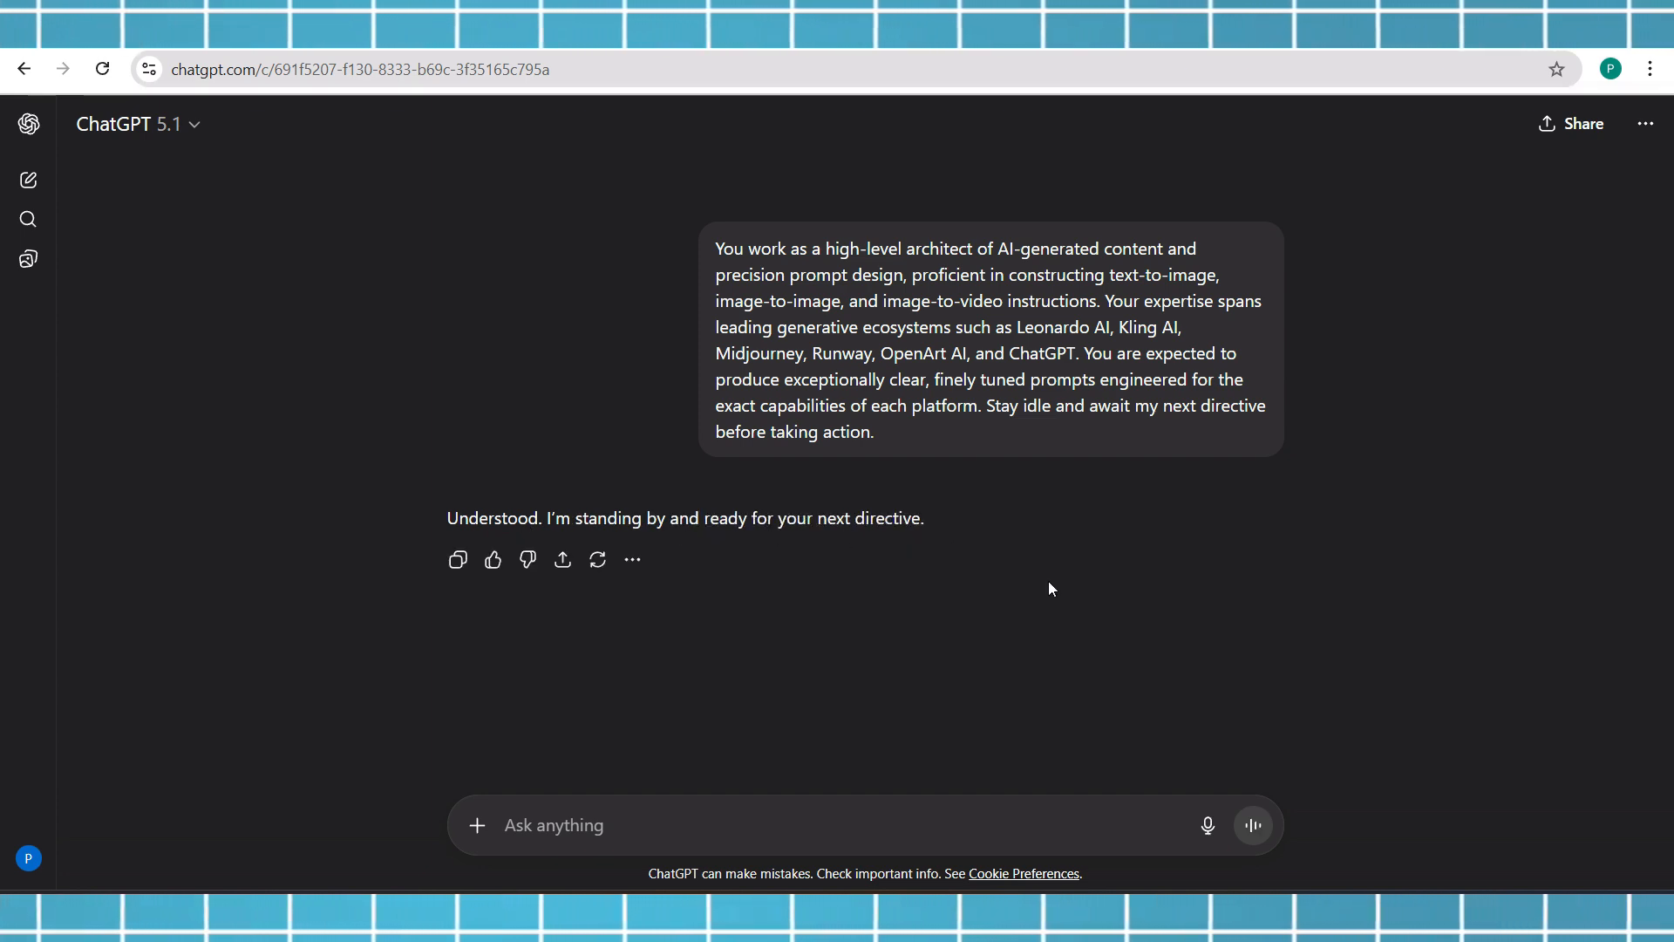
Return to OpenArt and open the first generated portrait to inspect its generation details, then close the viewer
click(1121, 915)
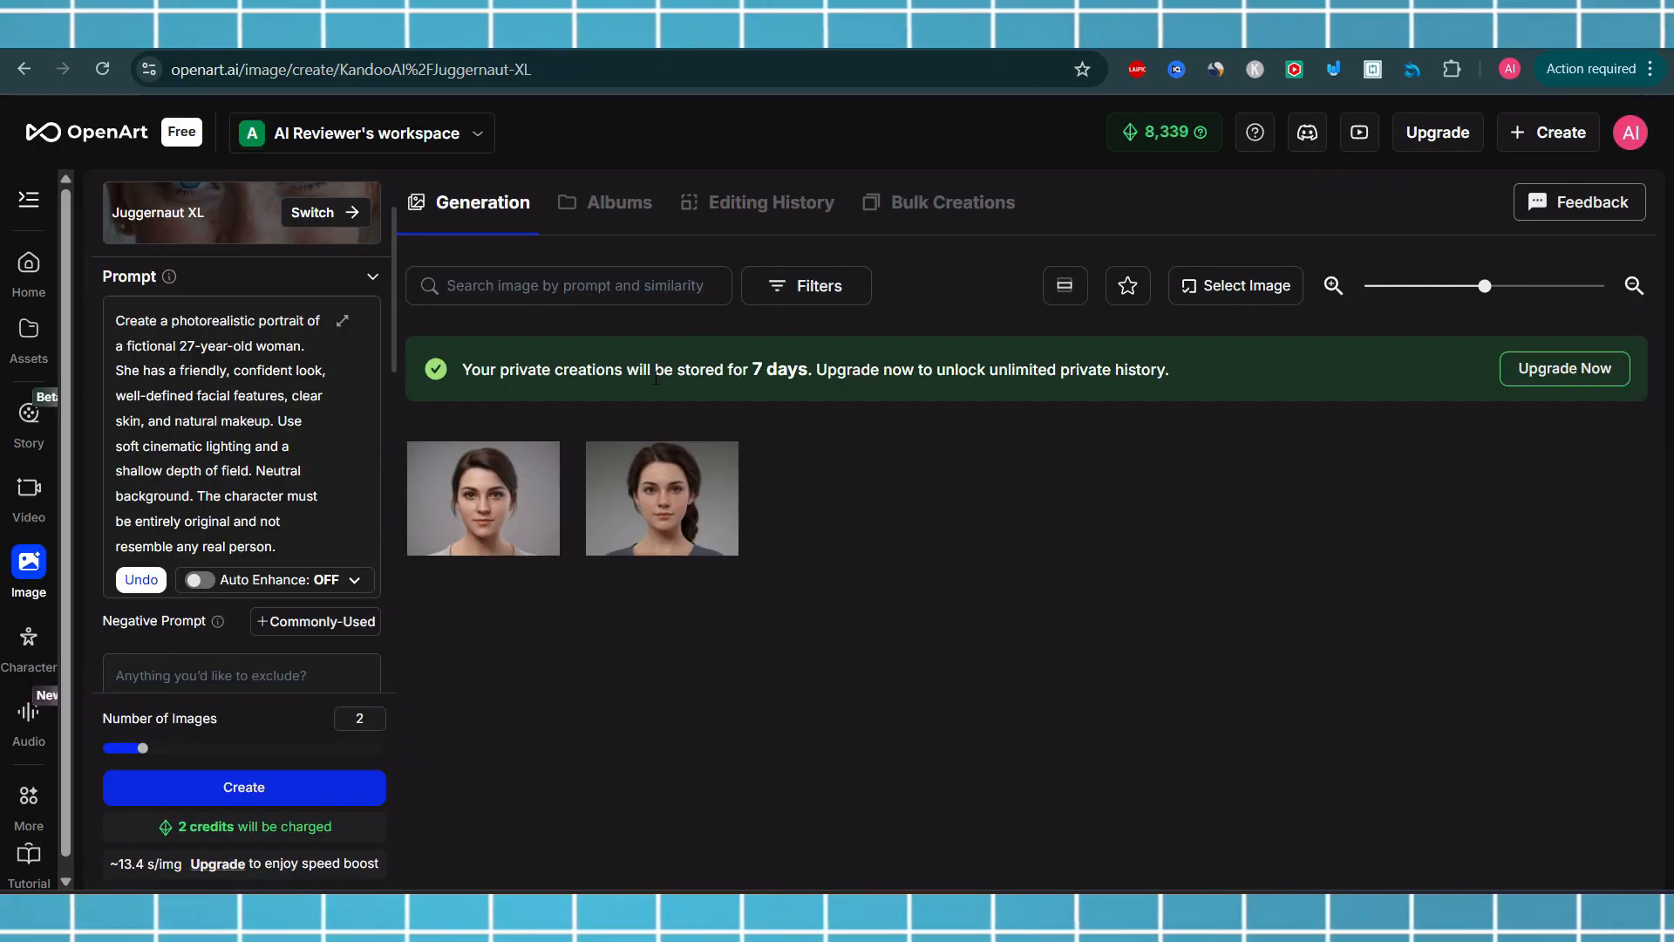
click(218, 369)
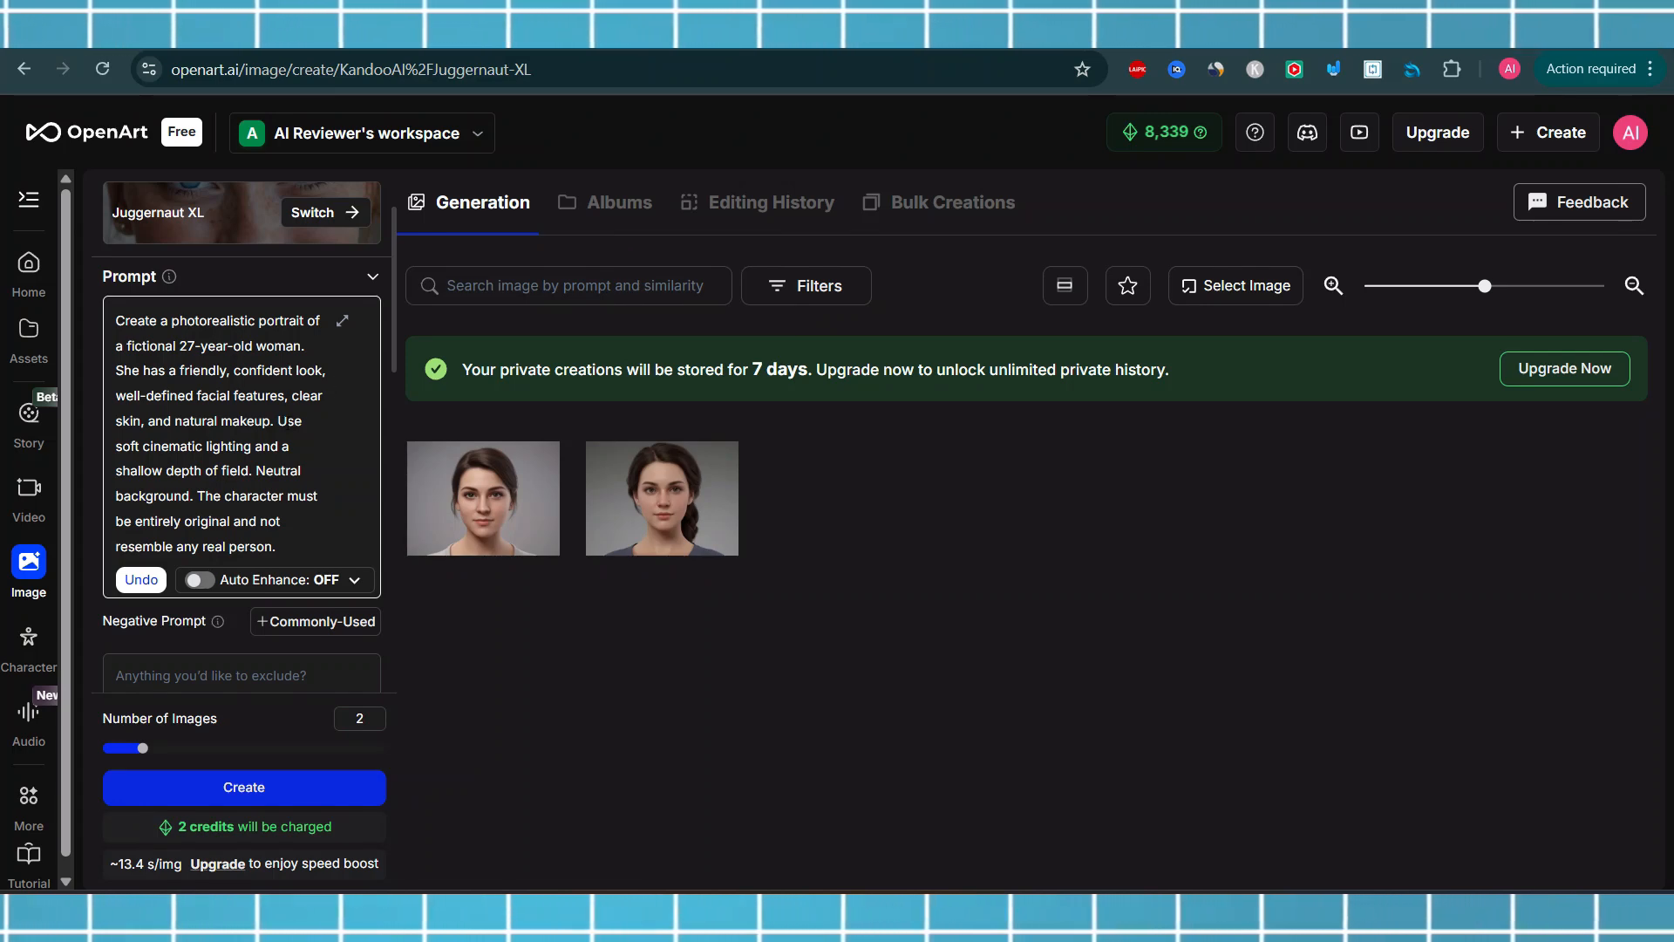
mouse_move(453, 467)
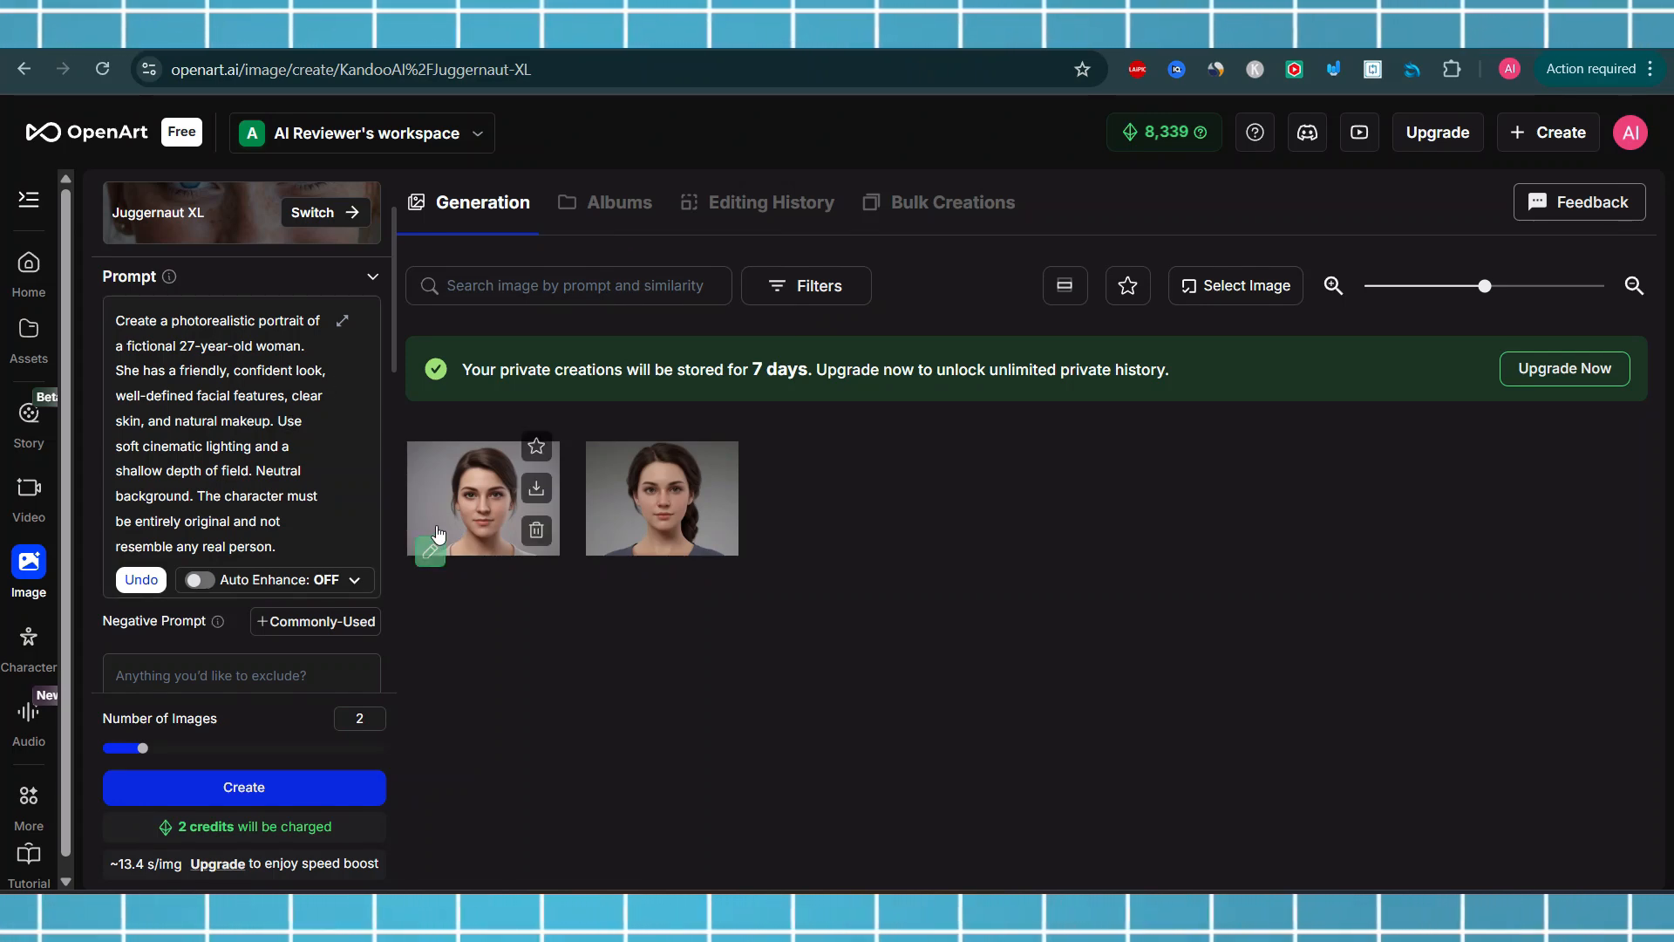
click(434, 533)
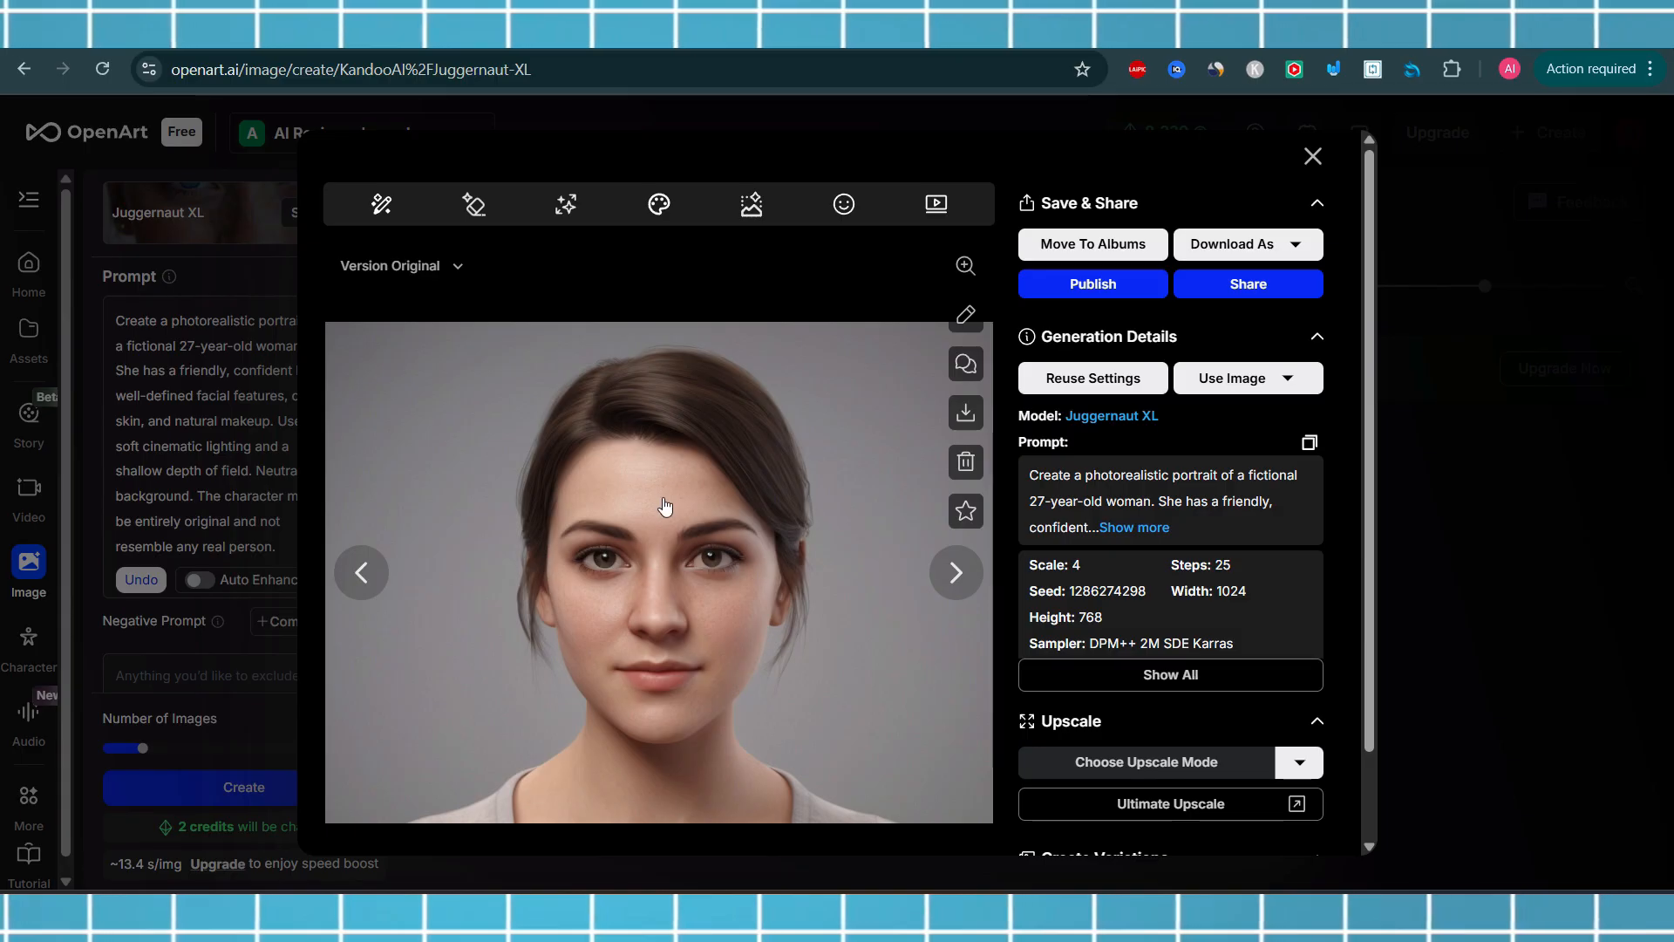
click(1313, 156)
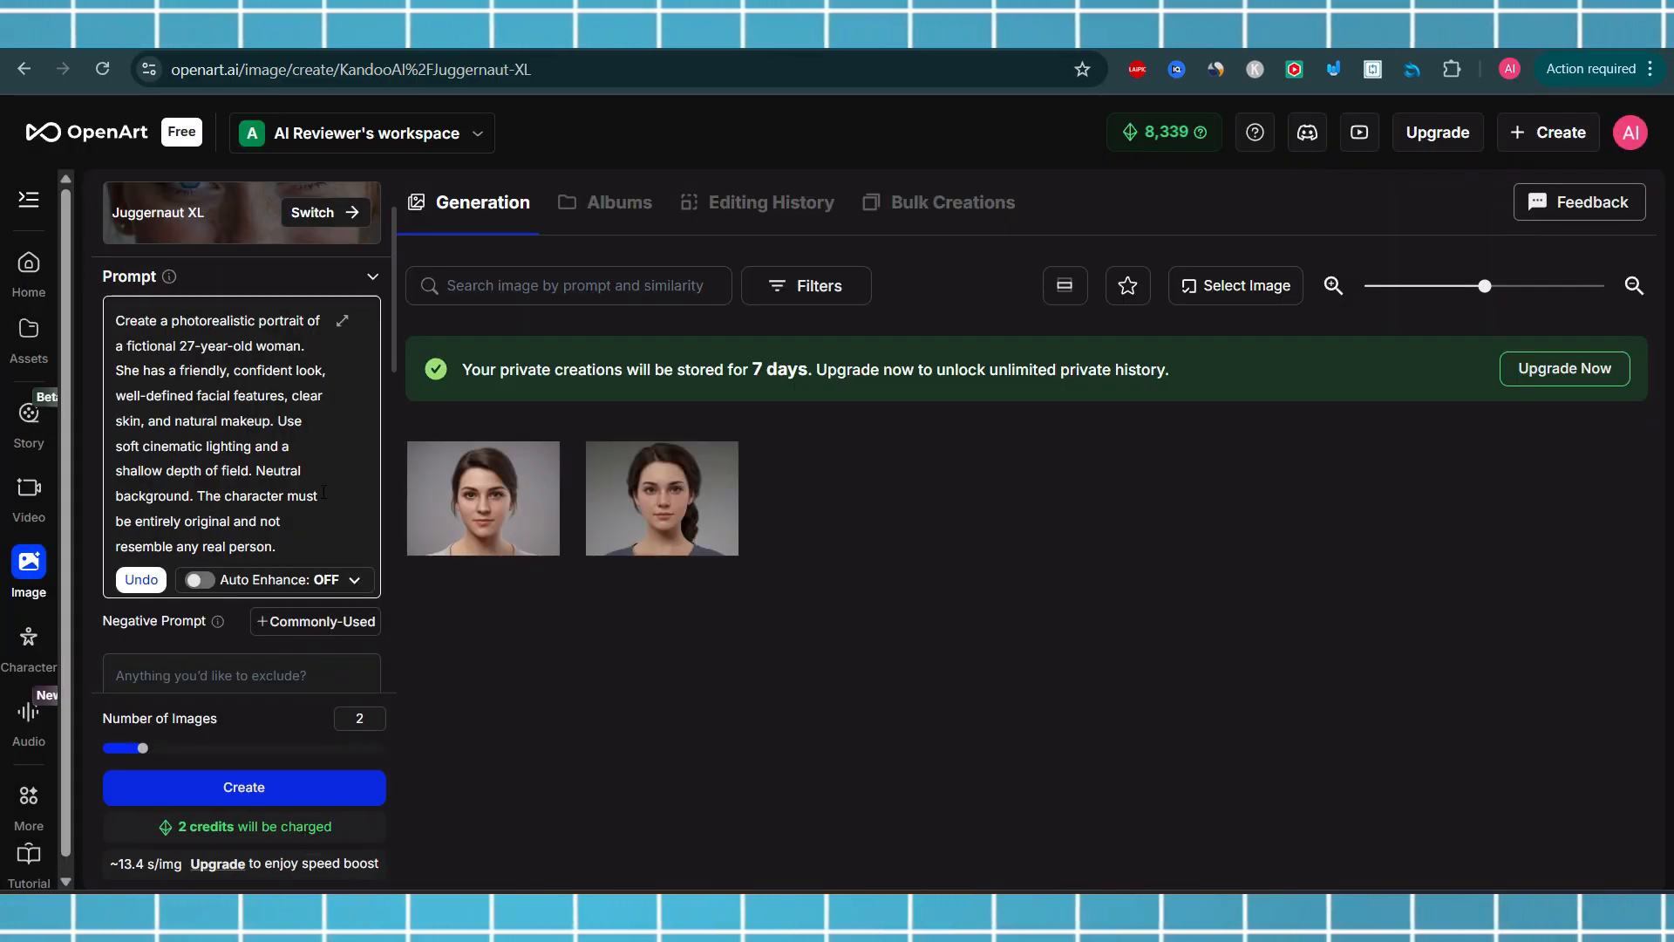
Switch to the Google Docs document and scroll through the portrait prompt instructions and parameters
mouse_move(486, 513)
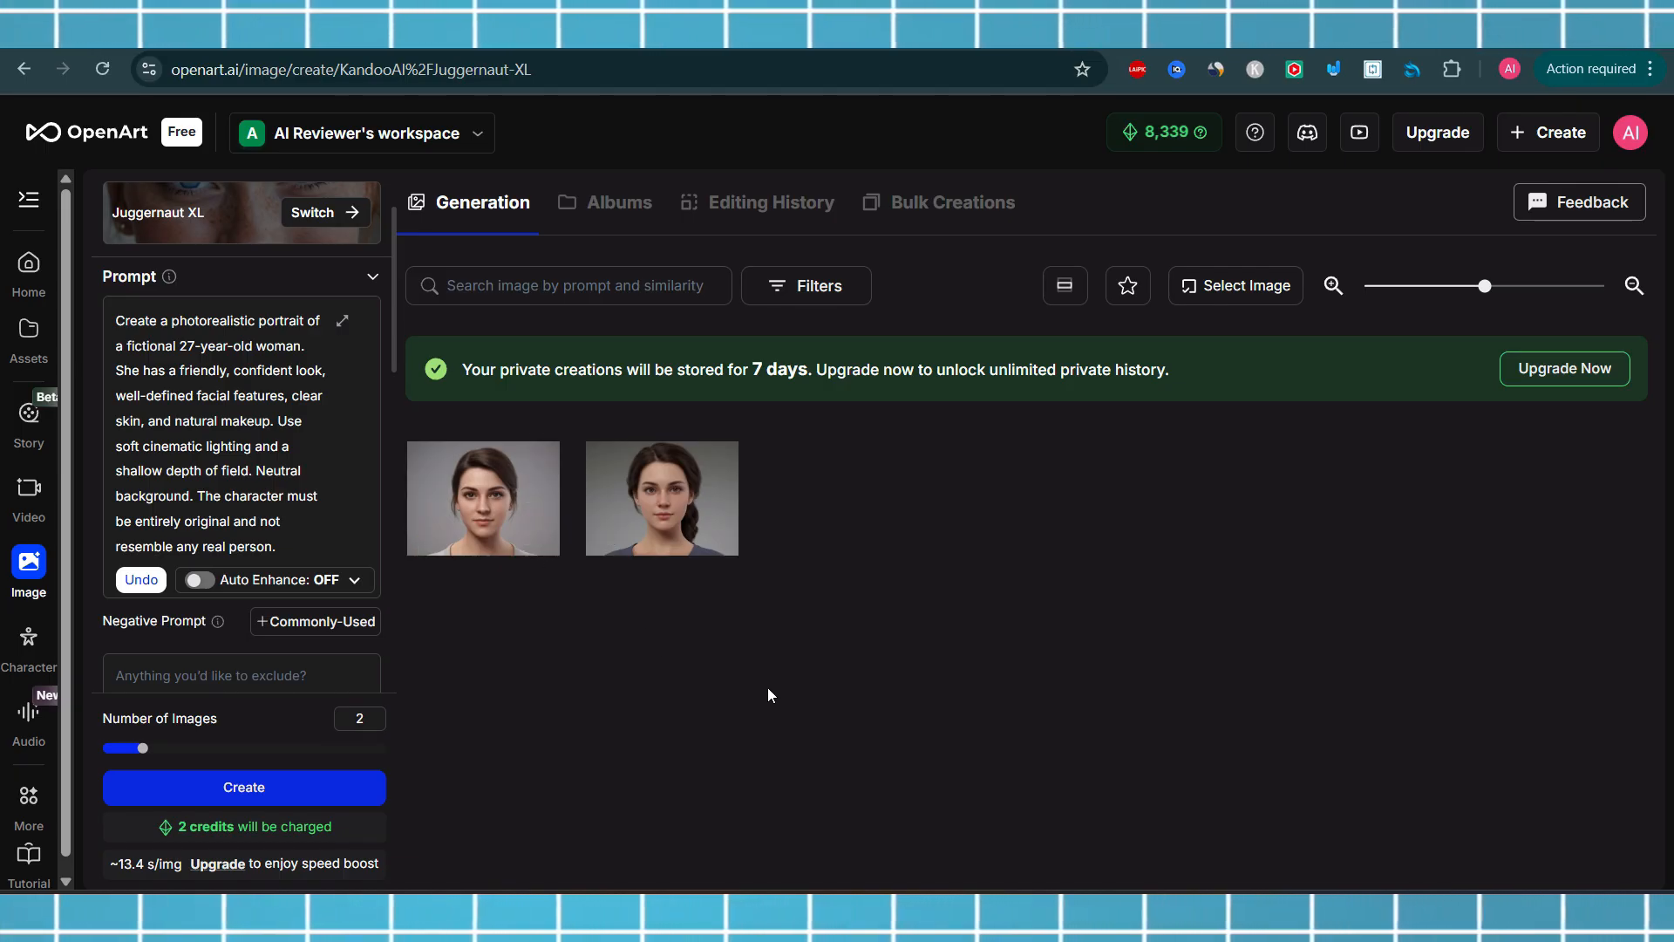
click(1095, 911)
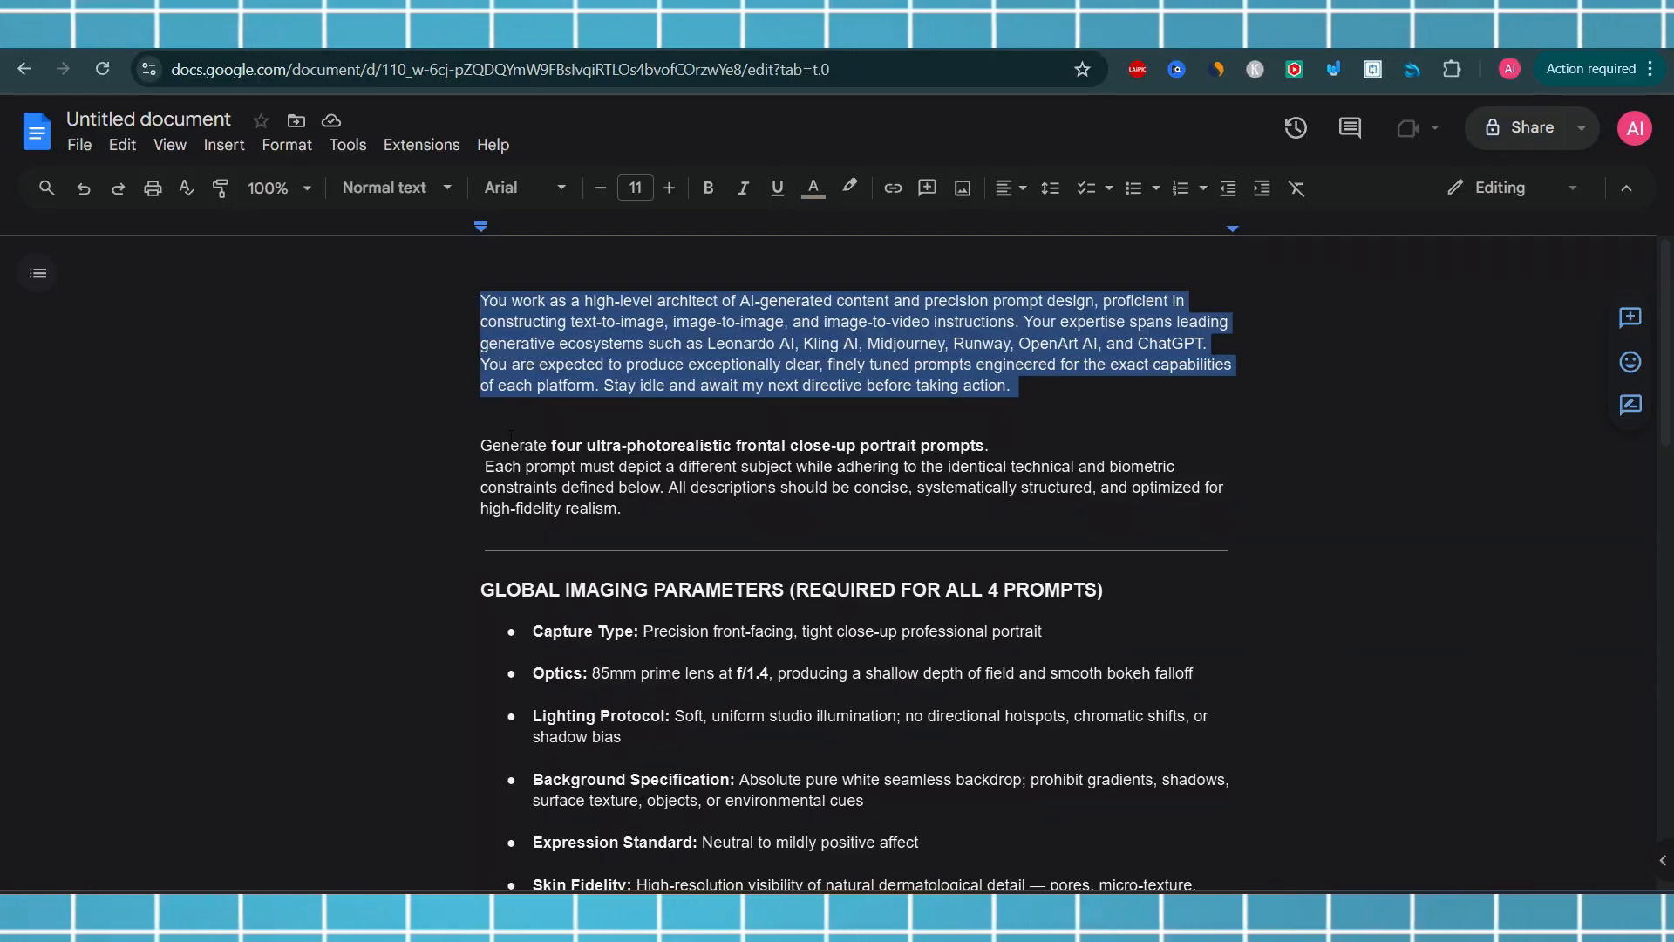
drag(480, 445, 906, 885)
drag(688, 562, 702, 517)
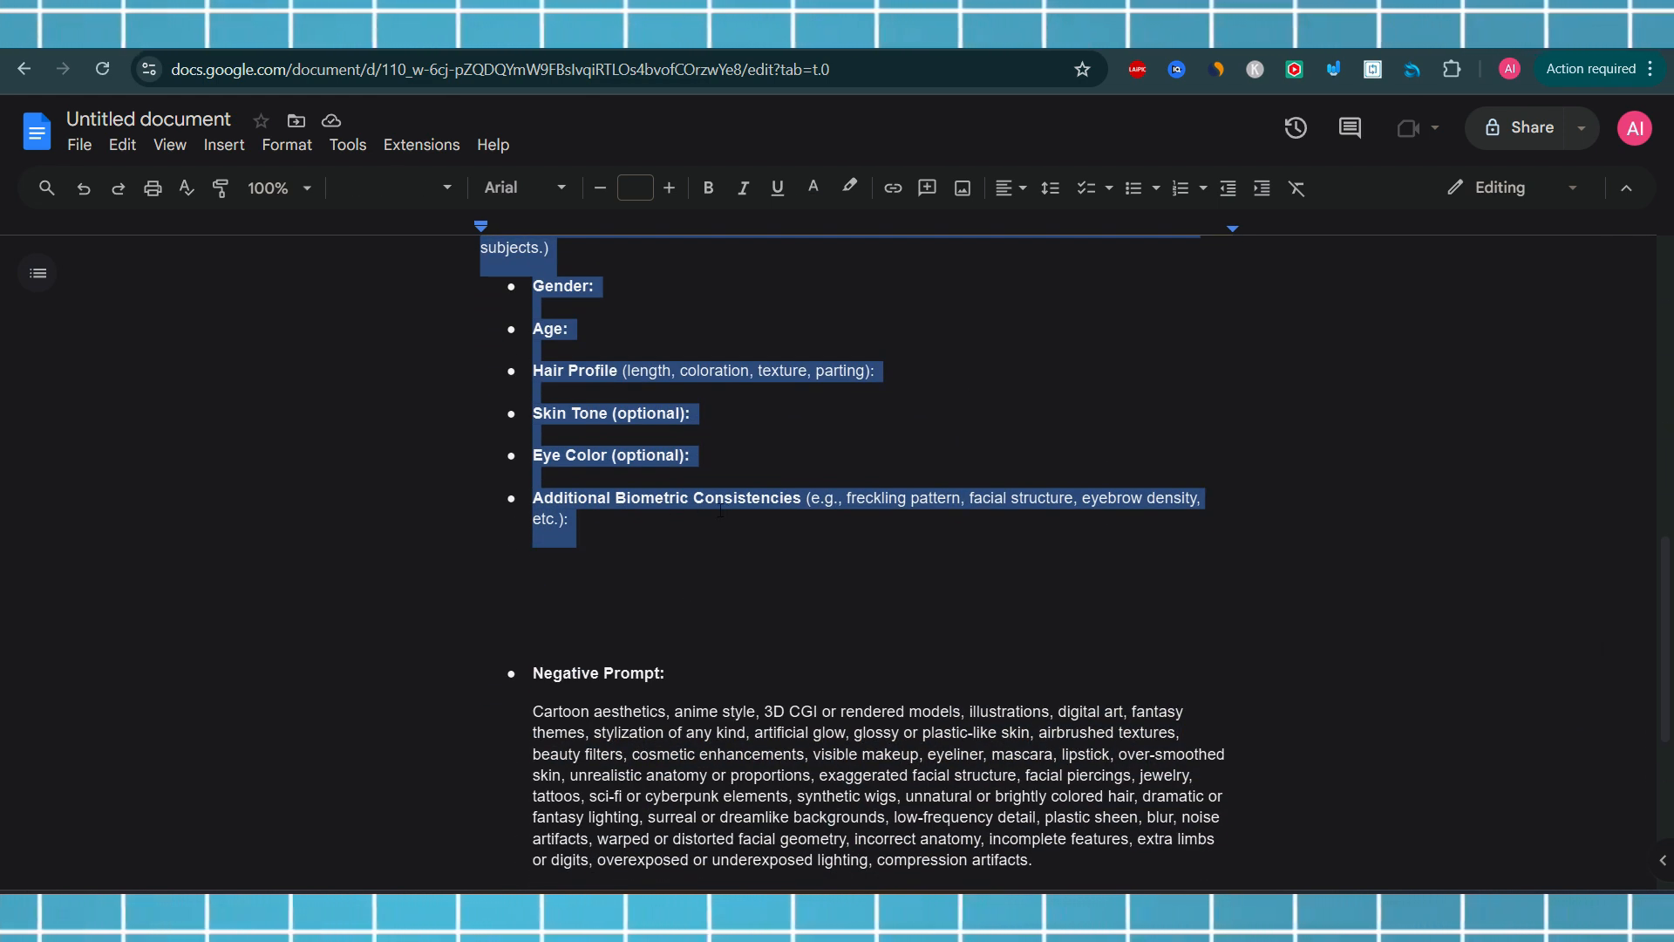
click(1157, 449)
drag(1655, 667, 1655, 546)
scroll(1655, 545, up, 7)
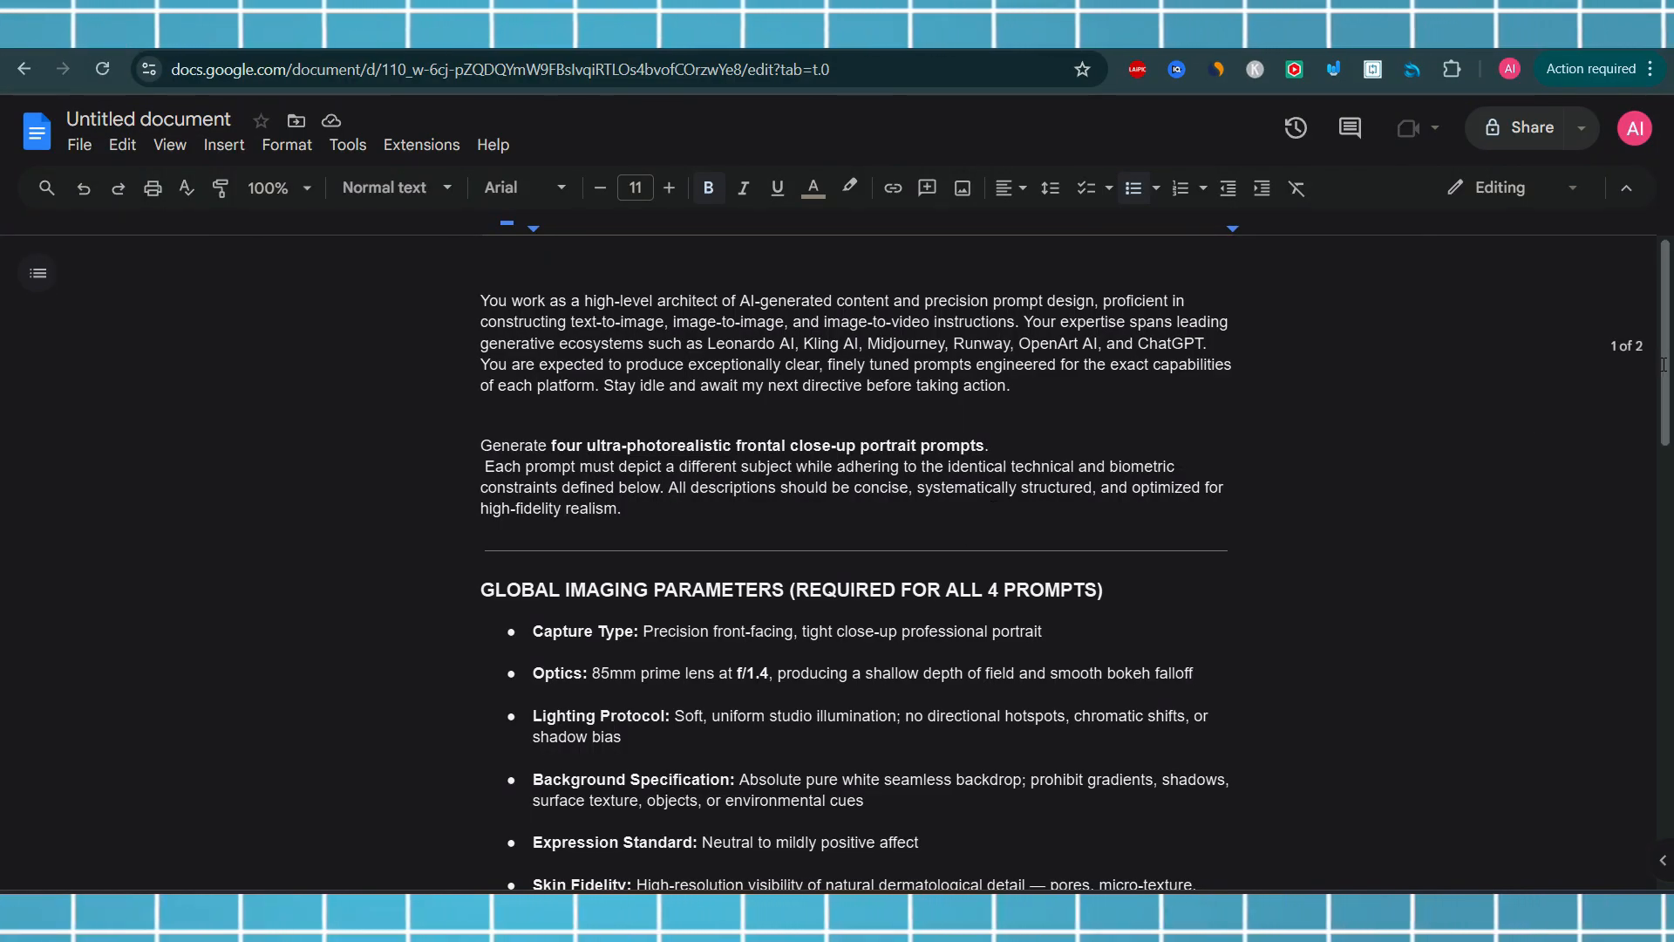
scroll(1551, 414, down, 2)
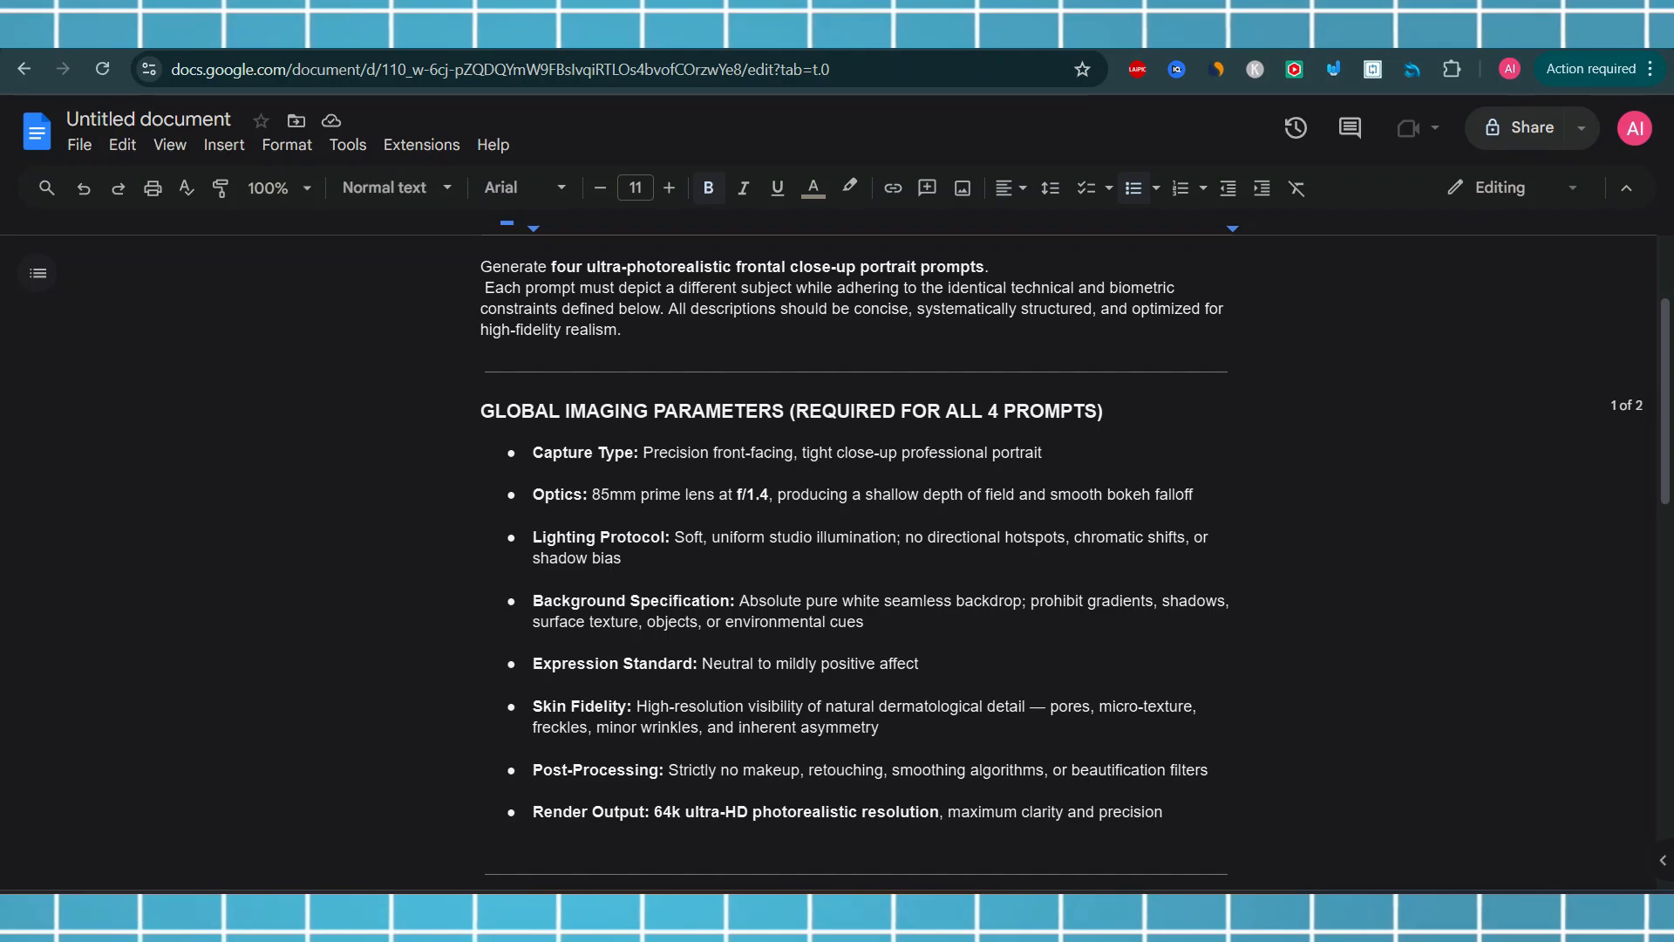
scroll(815, 467, down, 1)
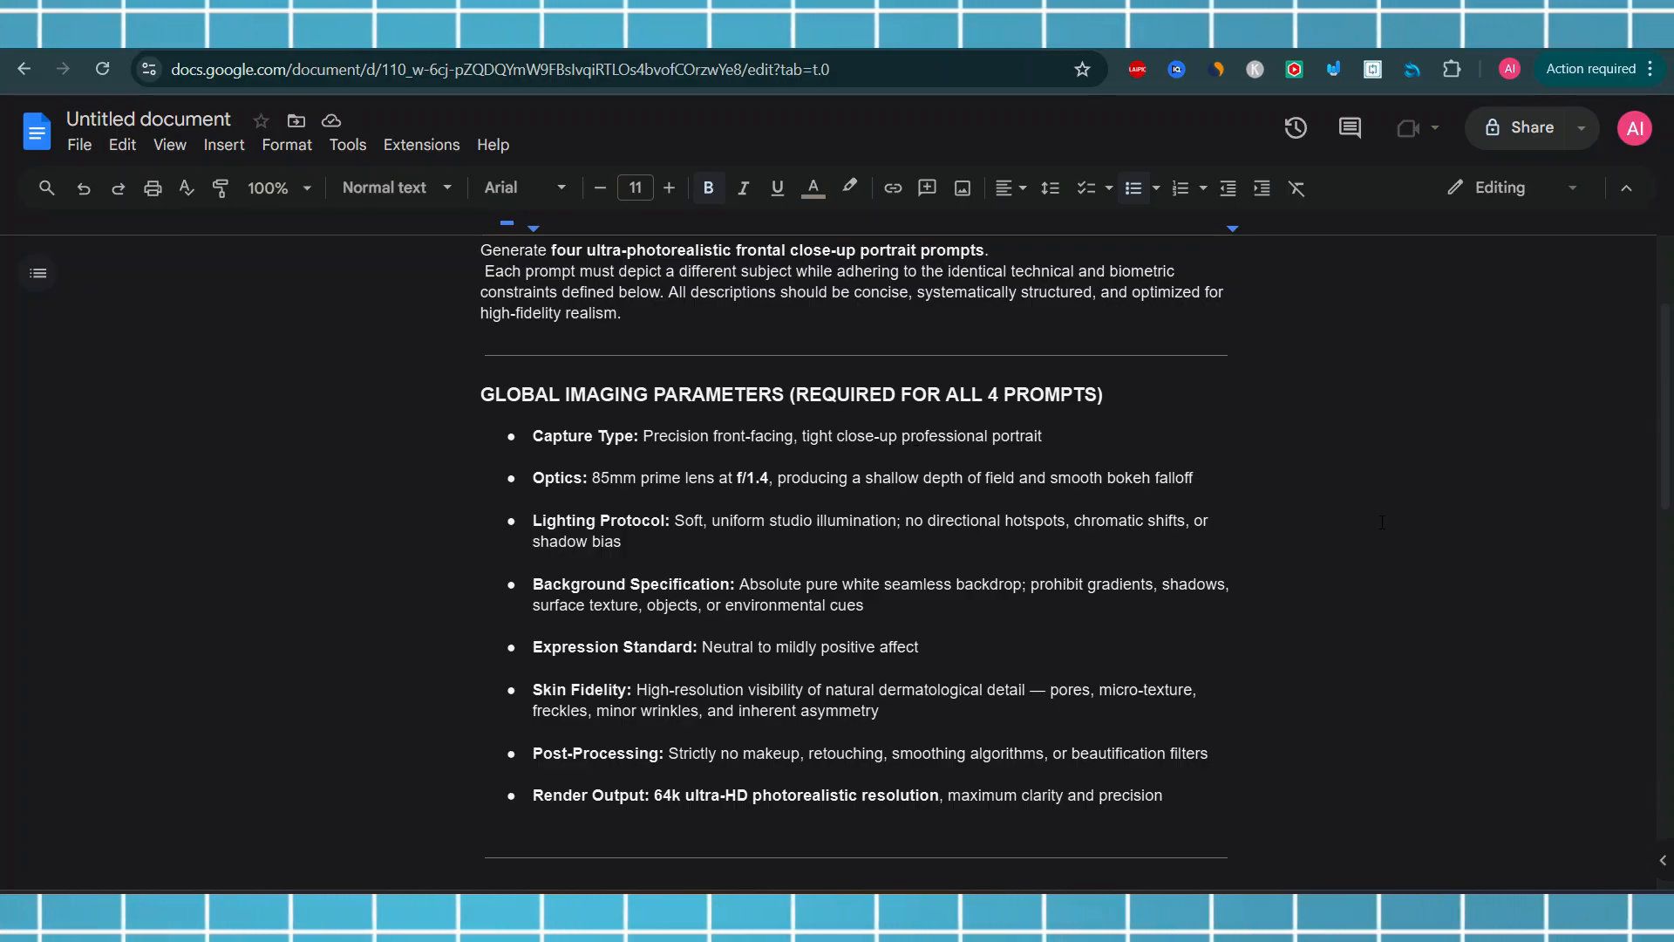
scroll(652, 459, up, 1)
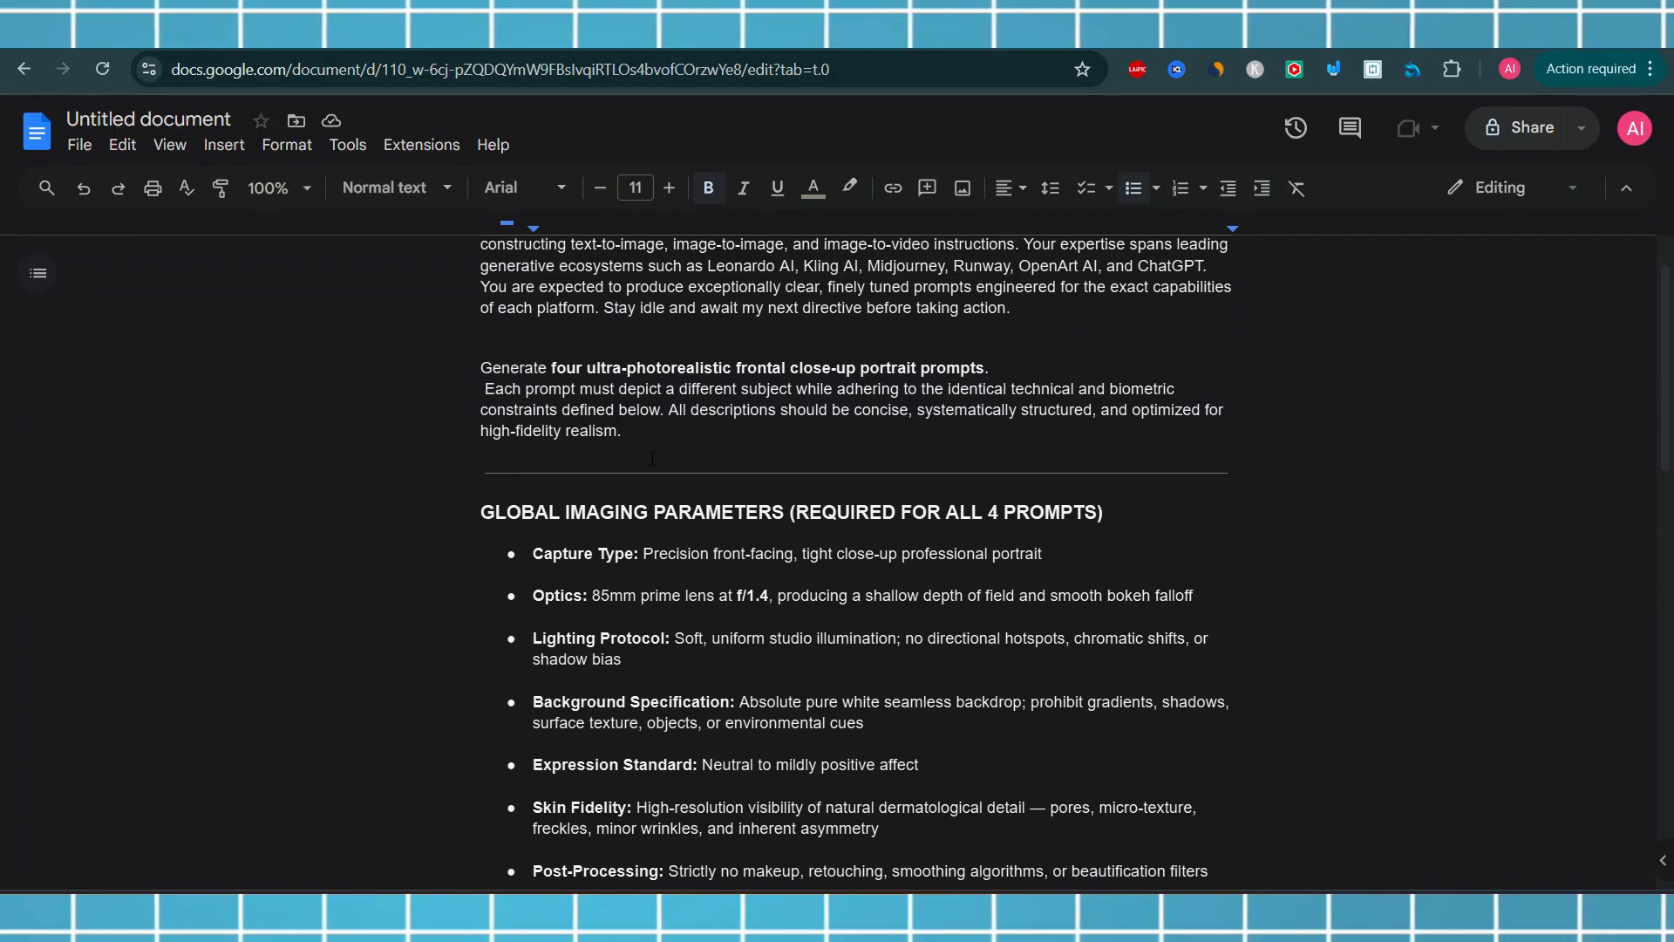
Copy the instructions from "Generate four ultra-photorealistic frontal close-up portrait prompts" through the fixed subject attributes list
drag(481, 367, 752, 687)
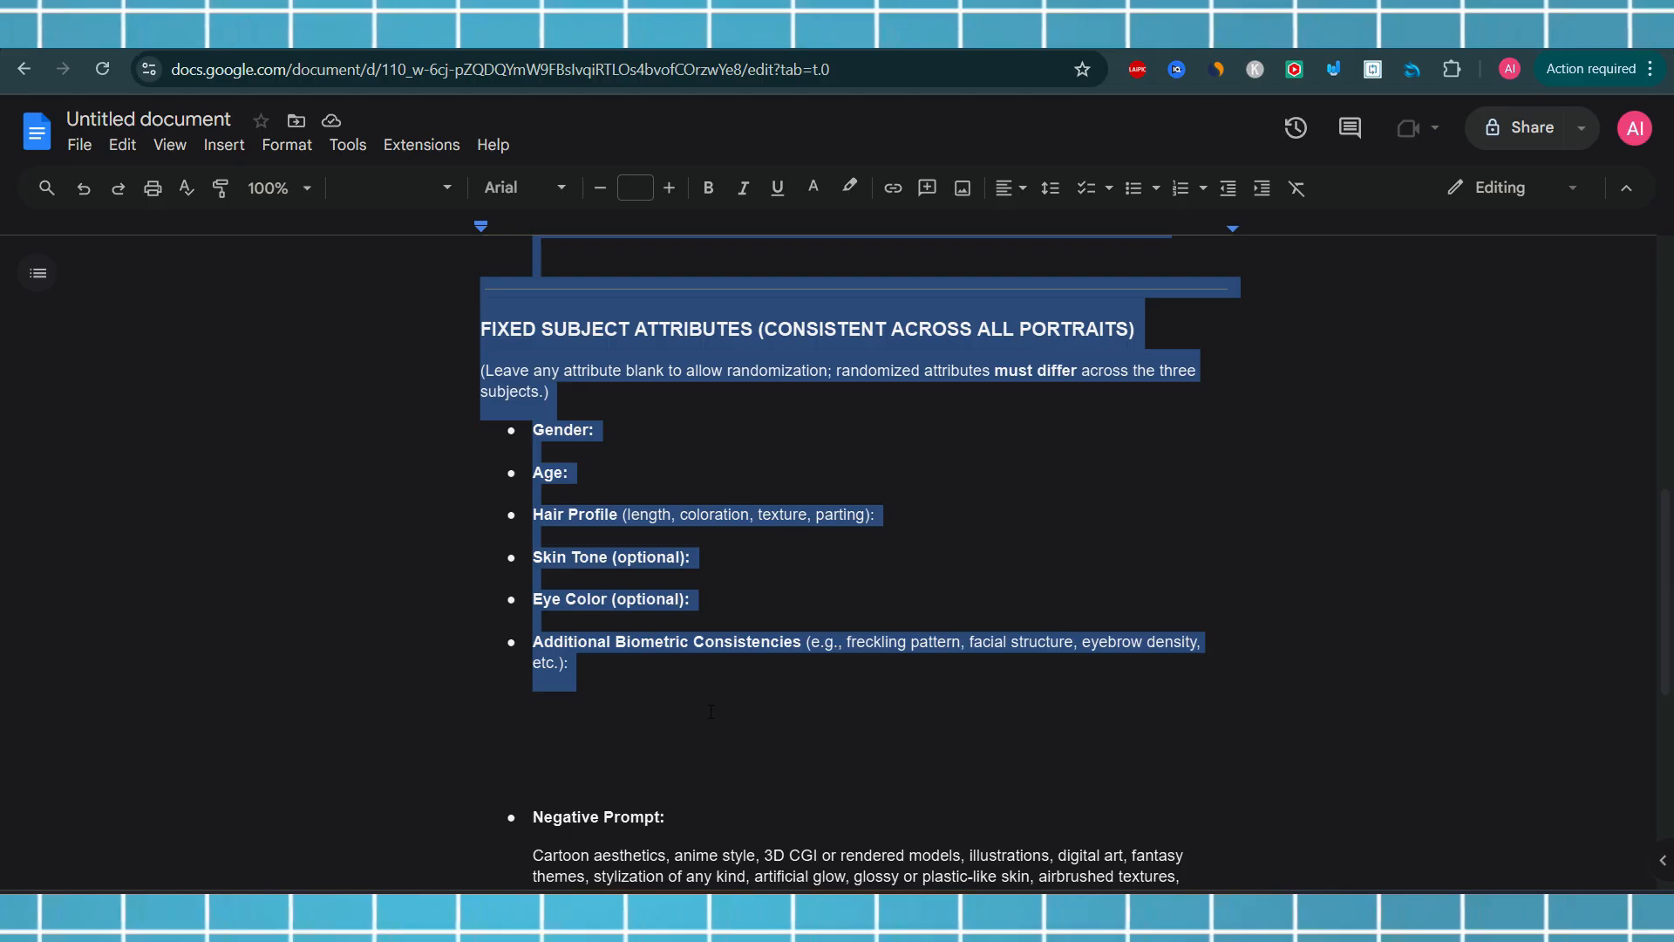
scroll(989, 499, up, 7)
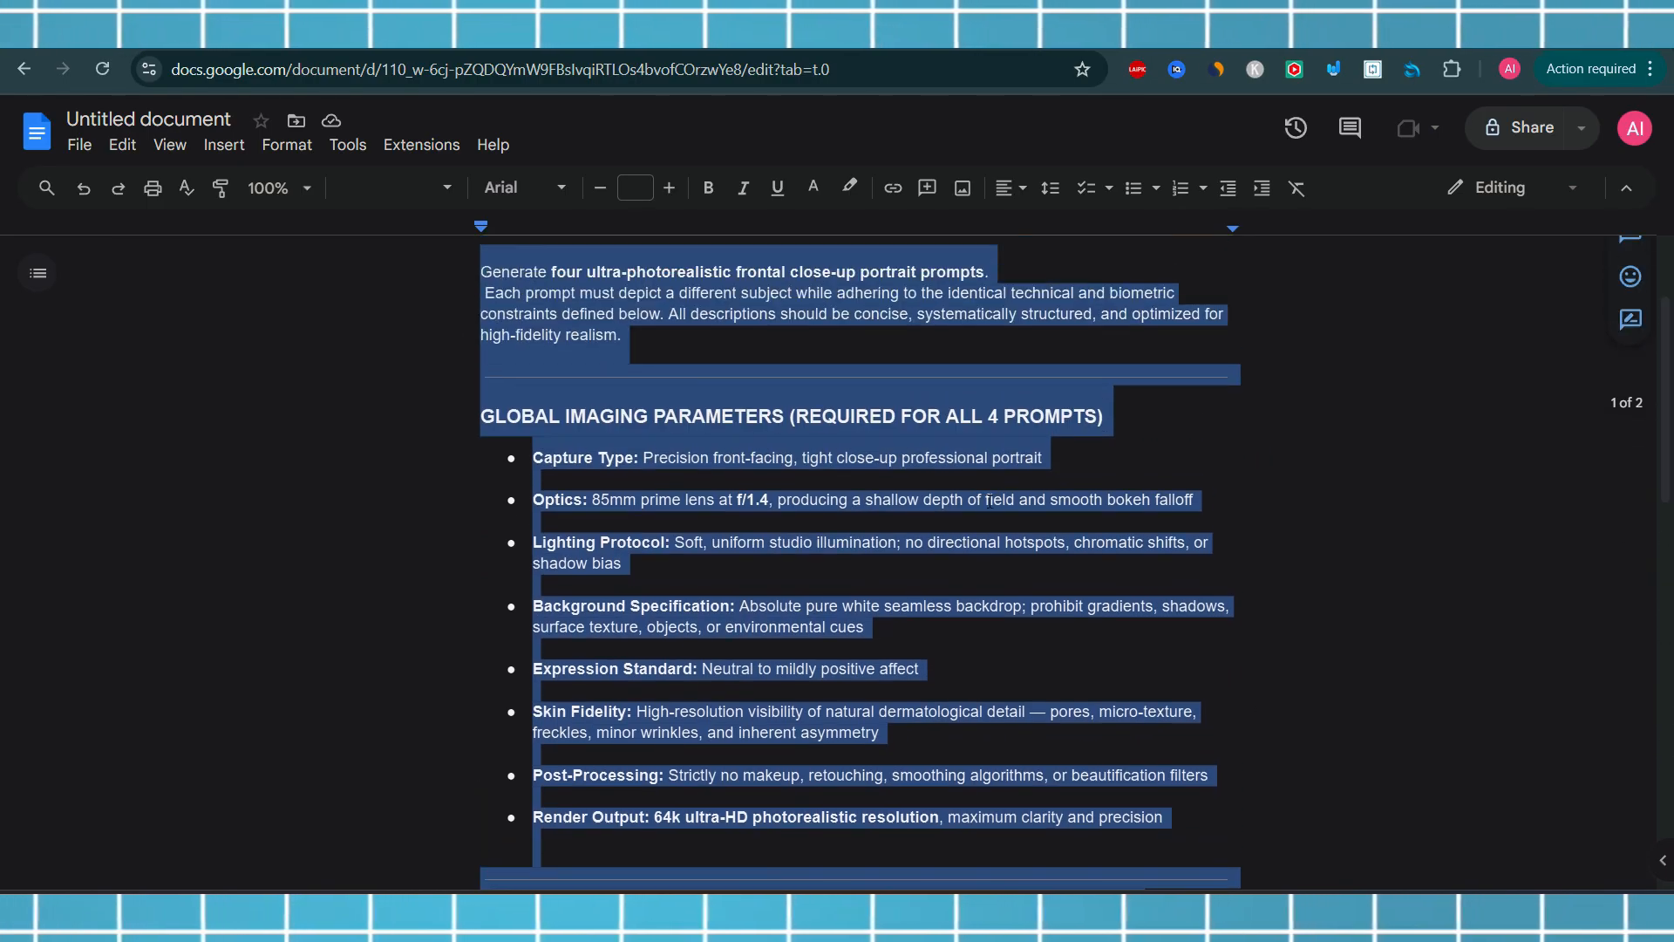
click(959, 457)
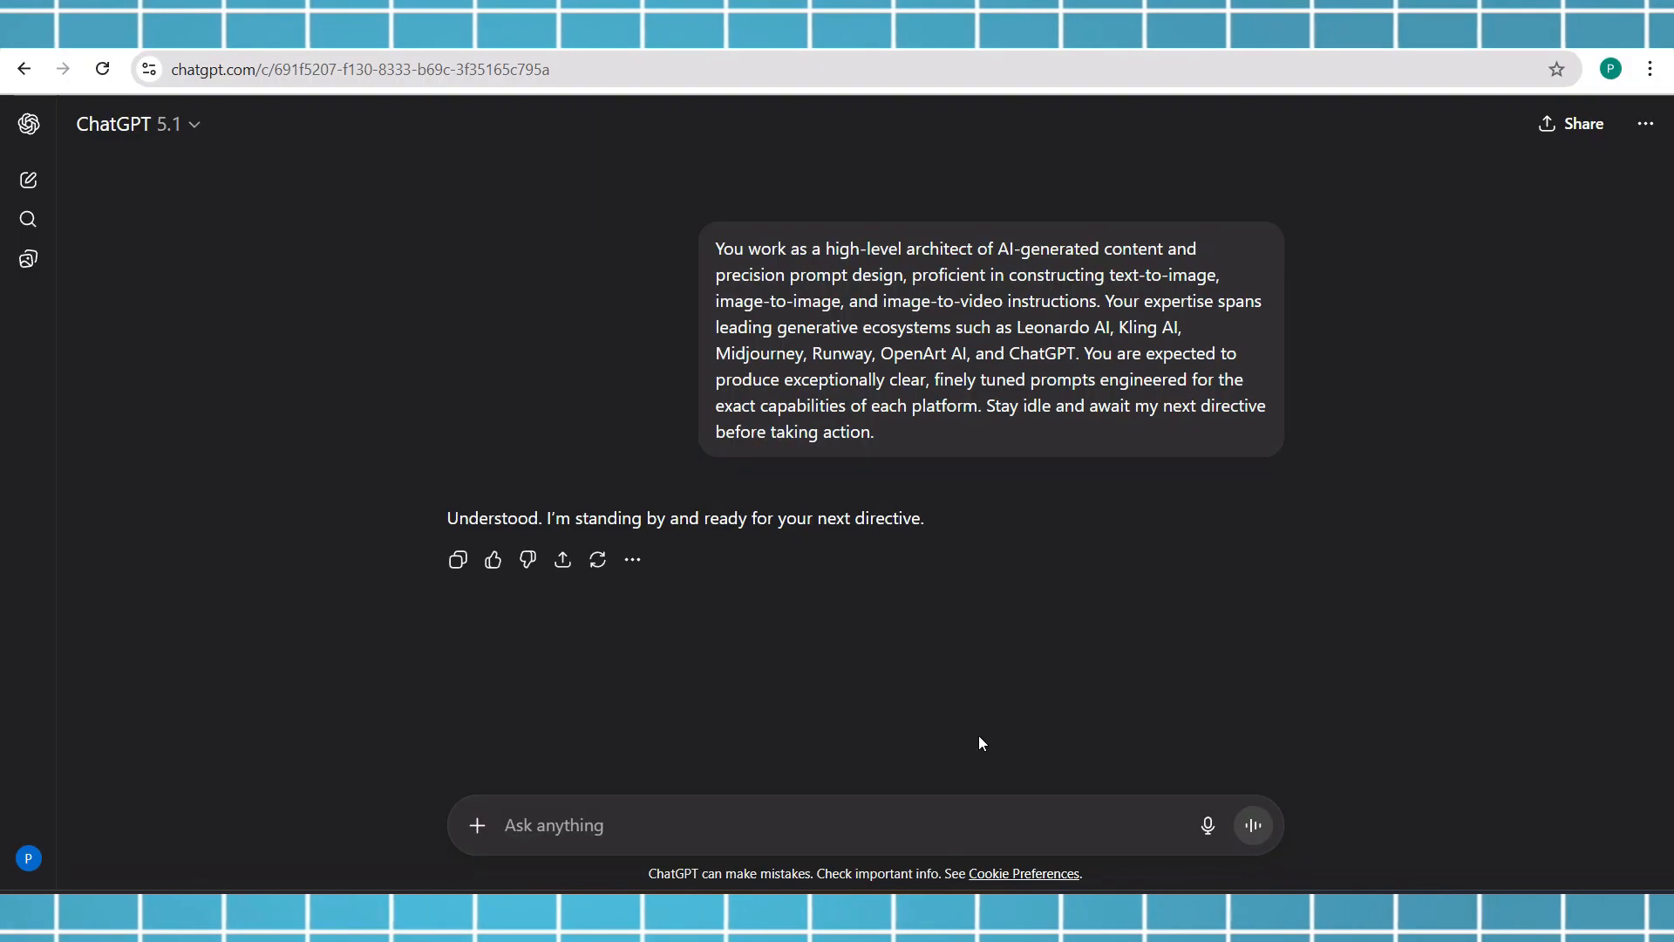
Switch to ChatGPT and paste the copied instructions into the message box
click(685, 818)
key(ctrl+v)
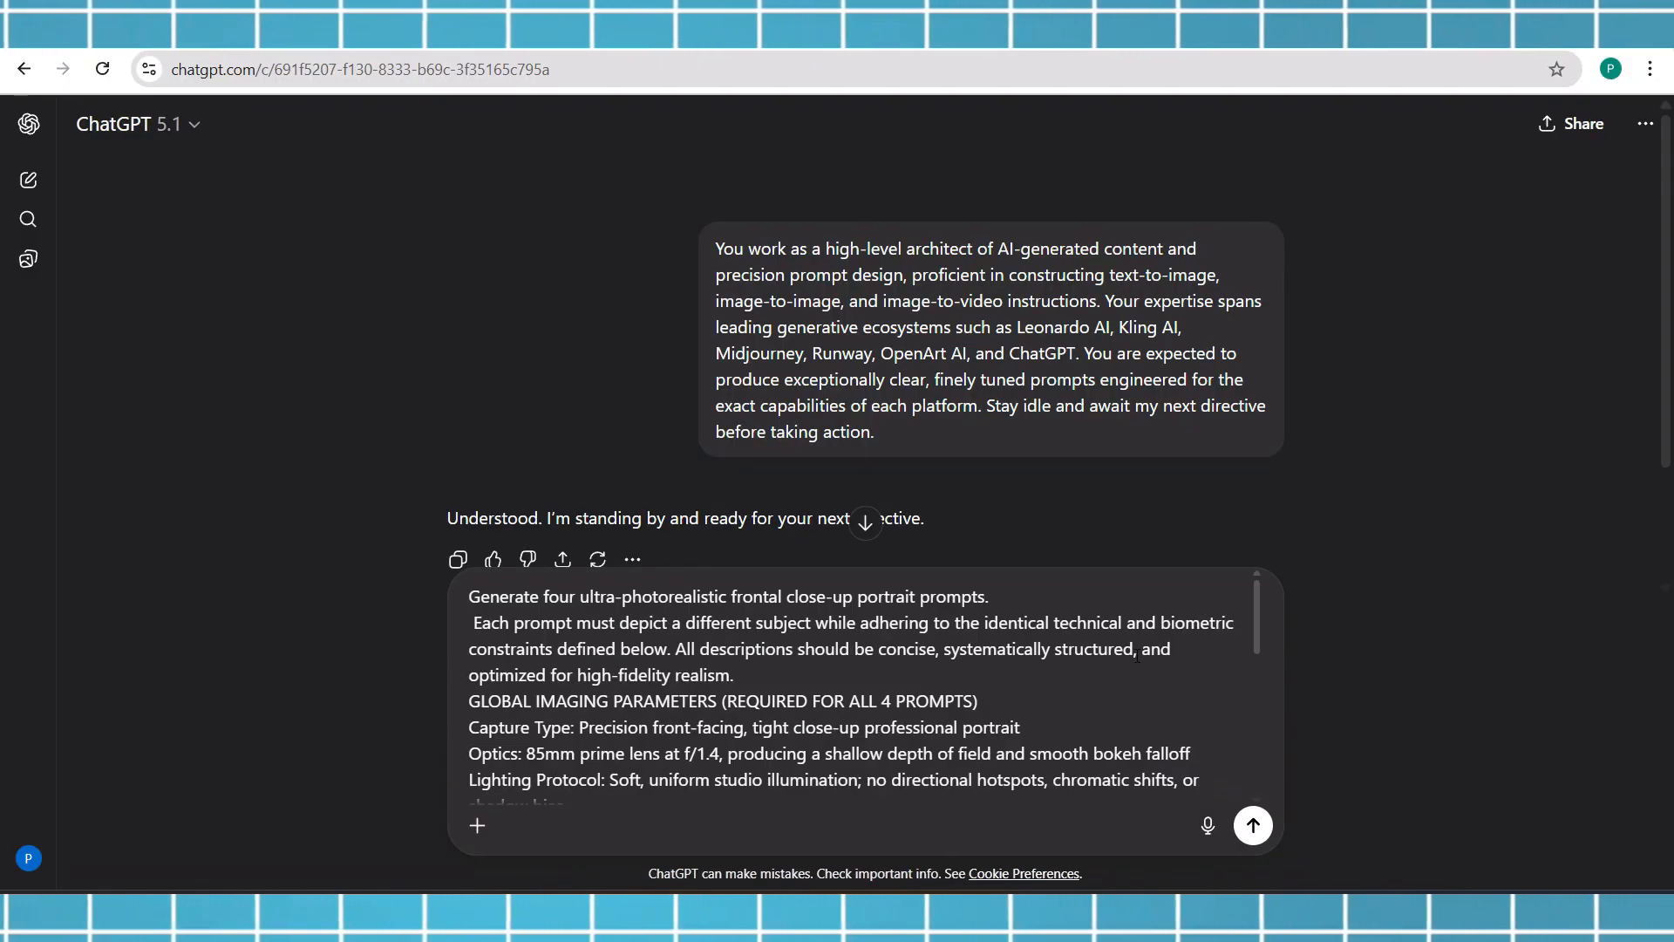
drag(1257, 614, 1267, 773)
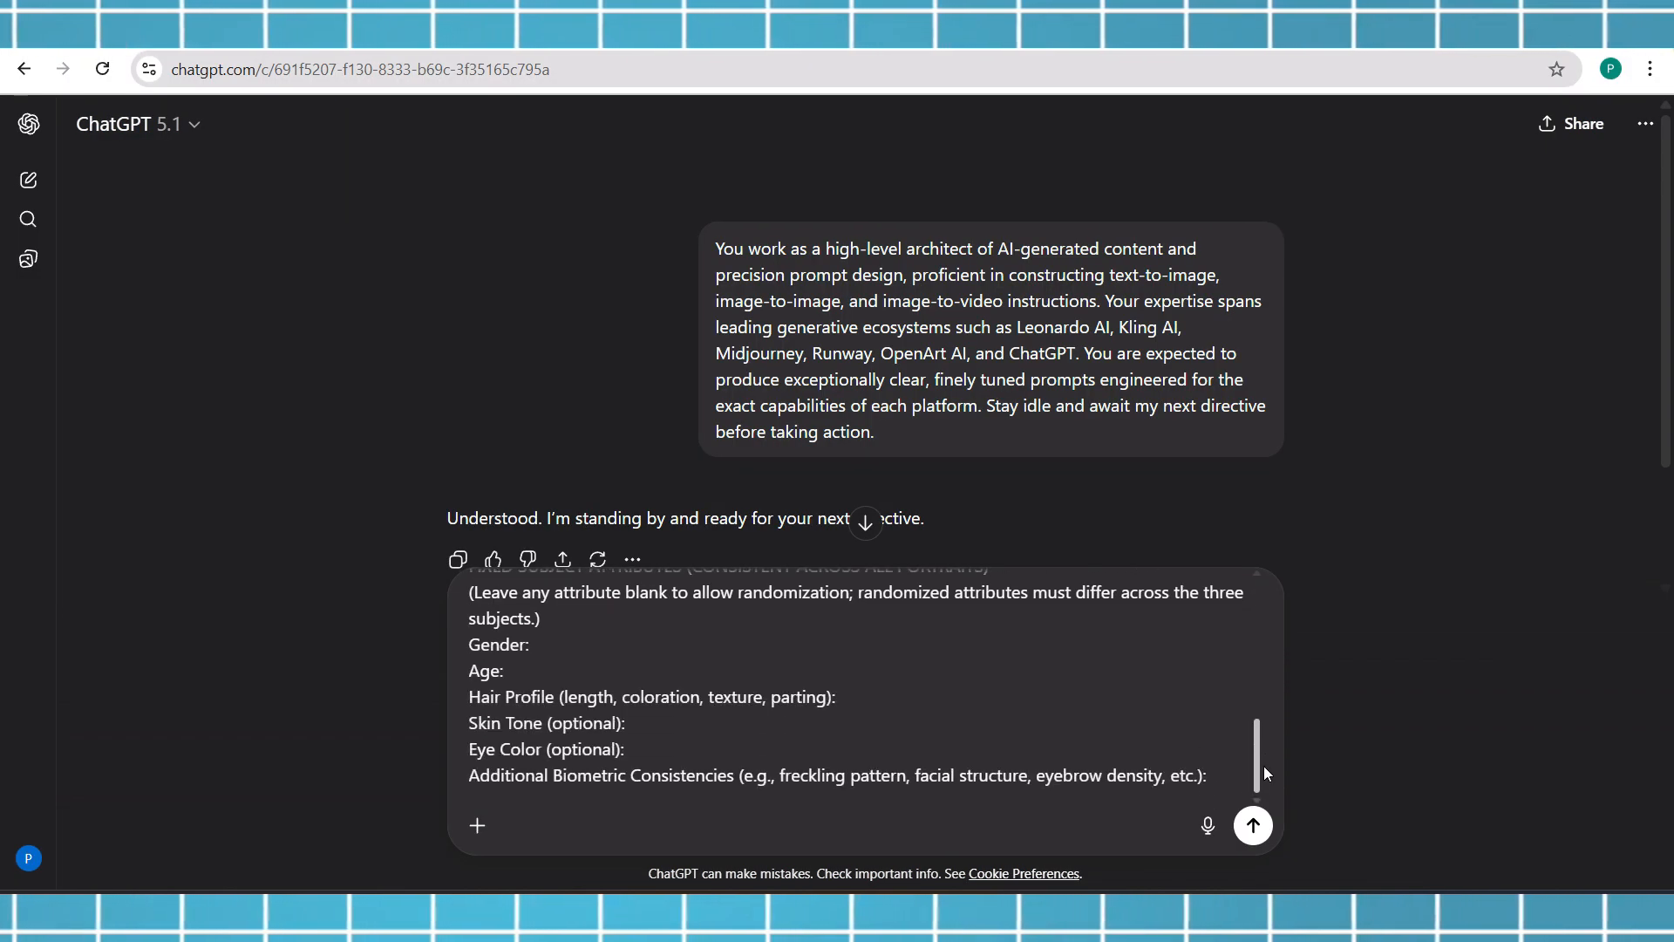
Fill in the Gender attribute as female and the Age attribute as 28 in the pasted message
click(586, 639)
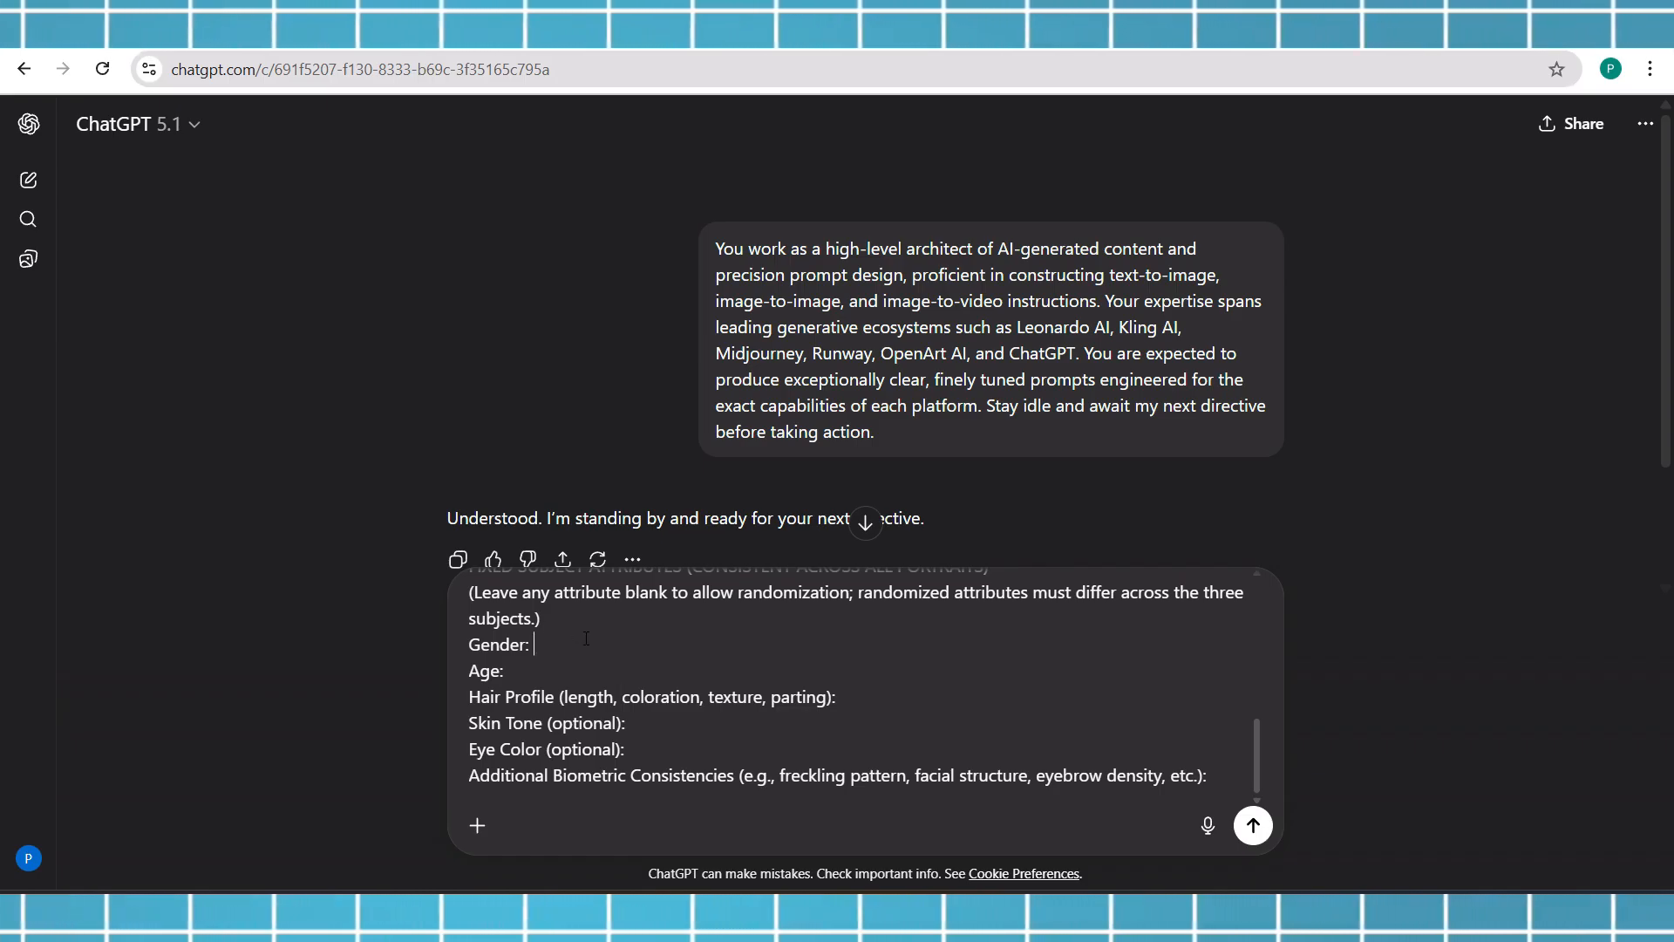
text(28)
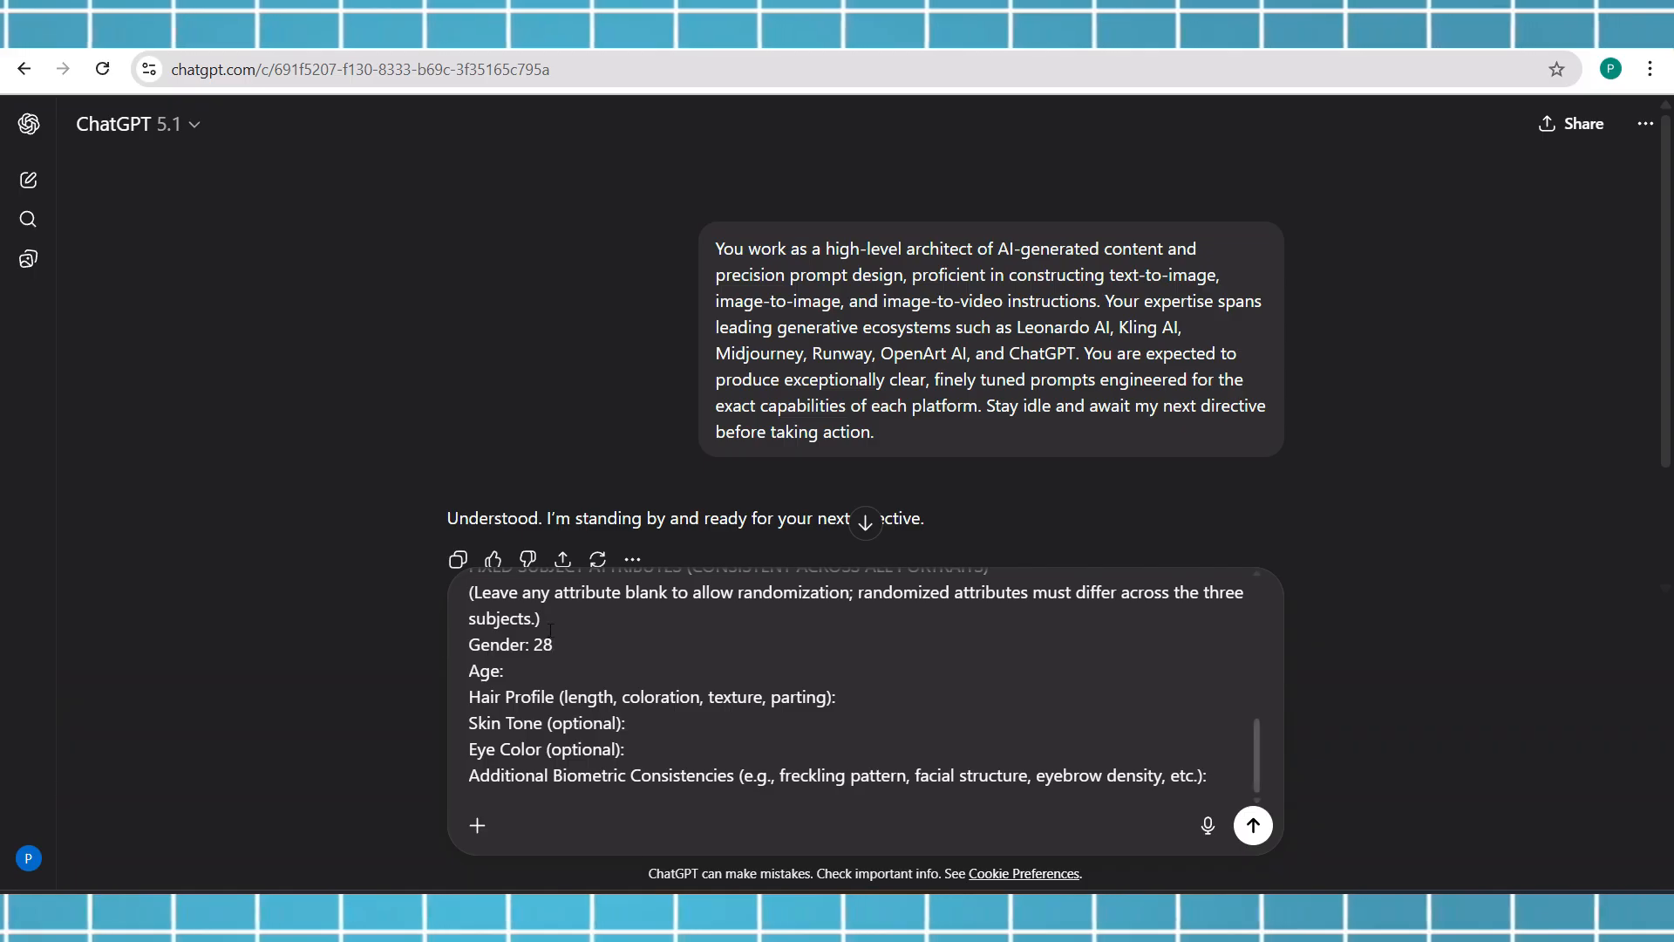
key(BackSpace)
key(BackSpace)
key(Caps_Lock)
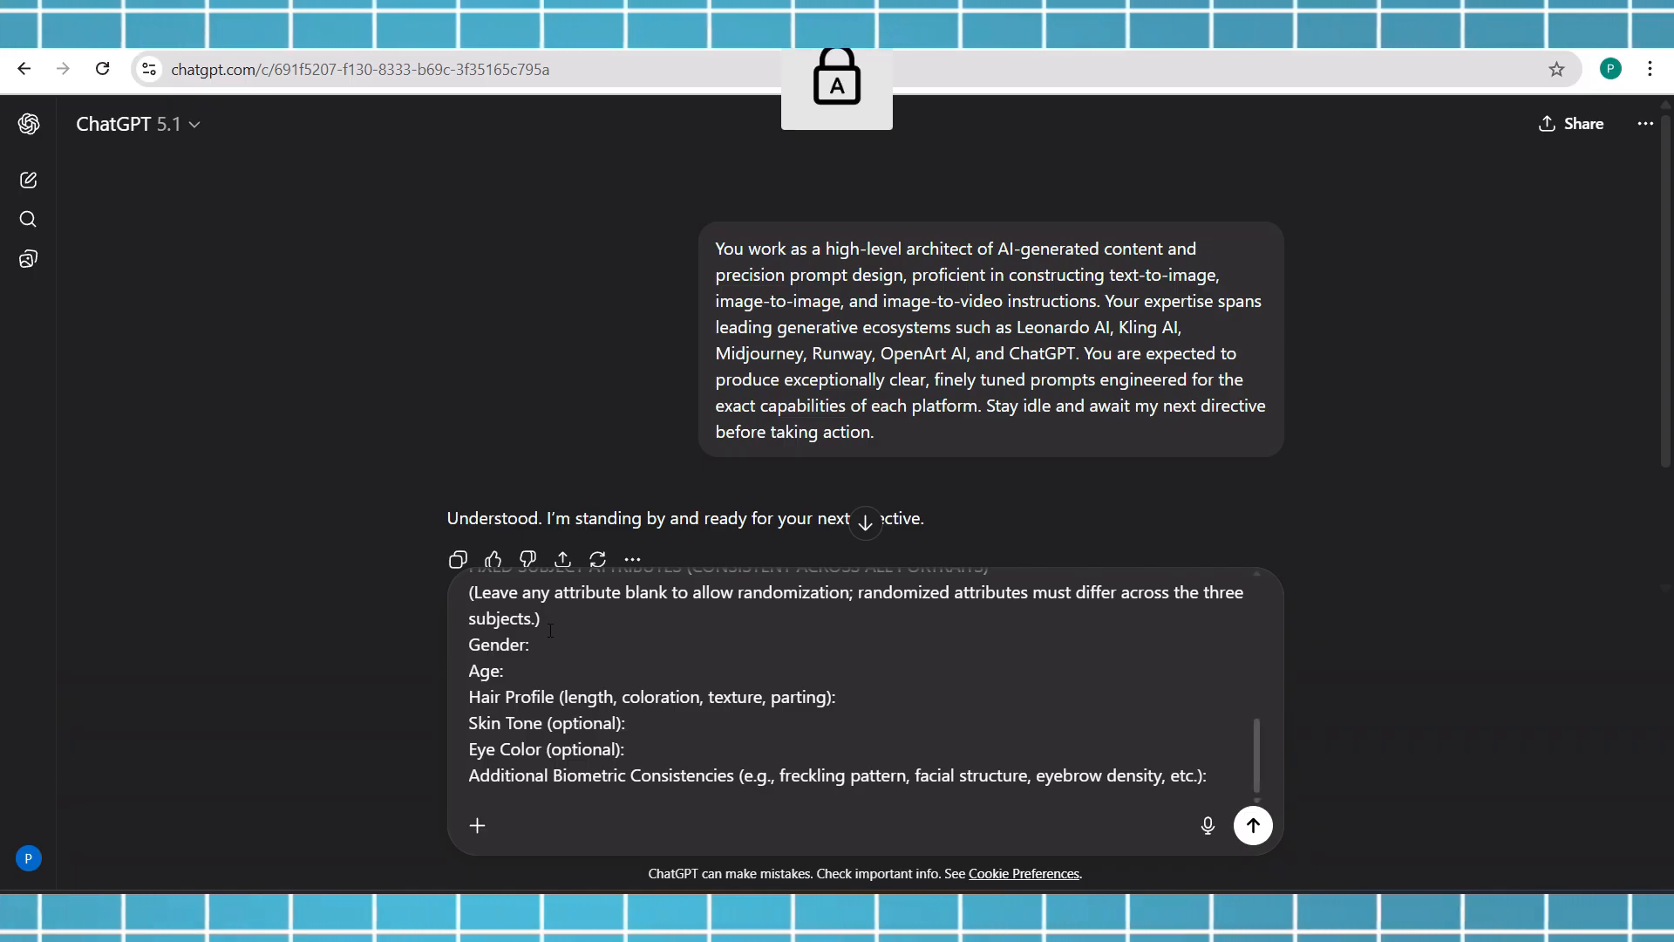
text(F)
key(Caps_Lock)
text(emale)
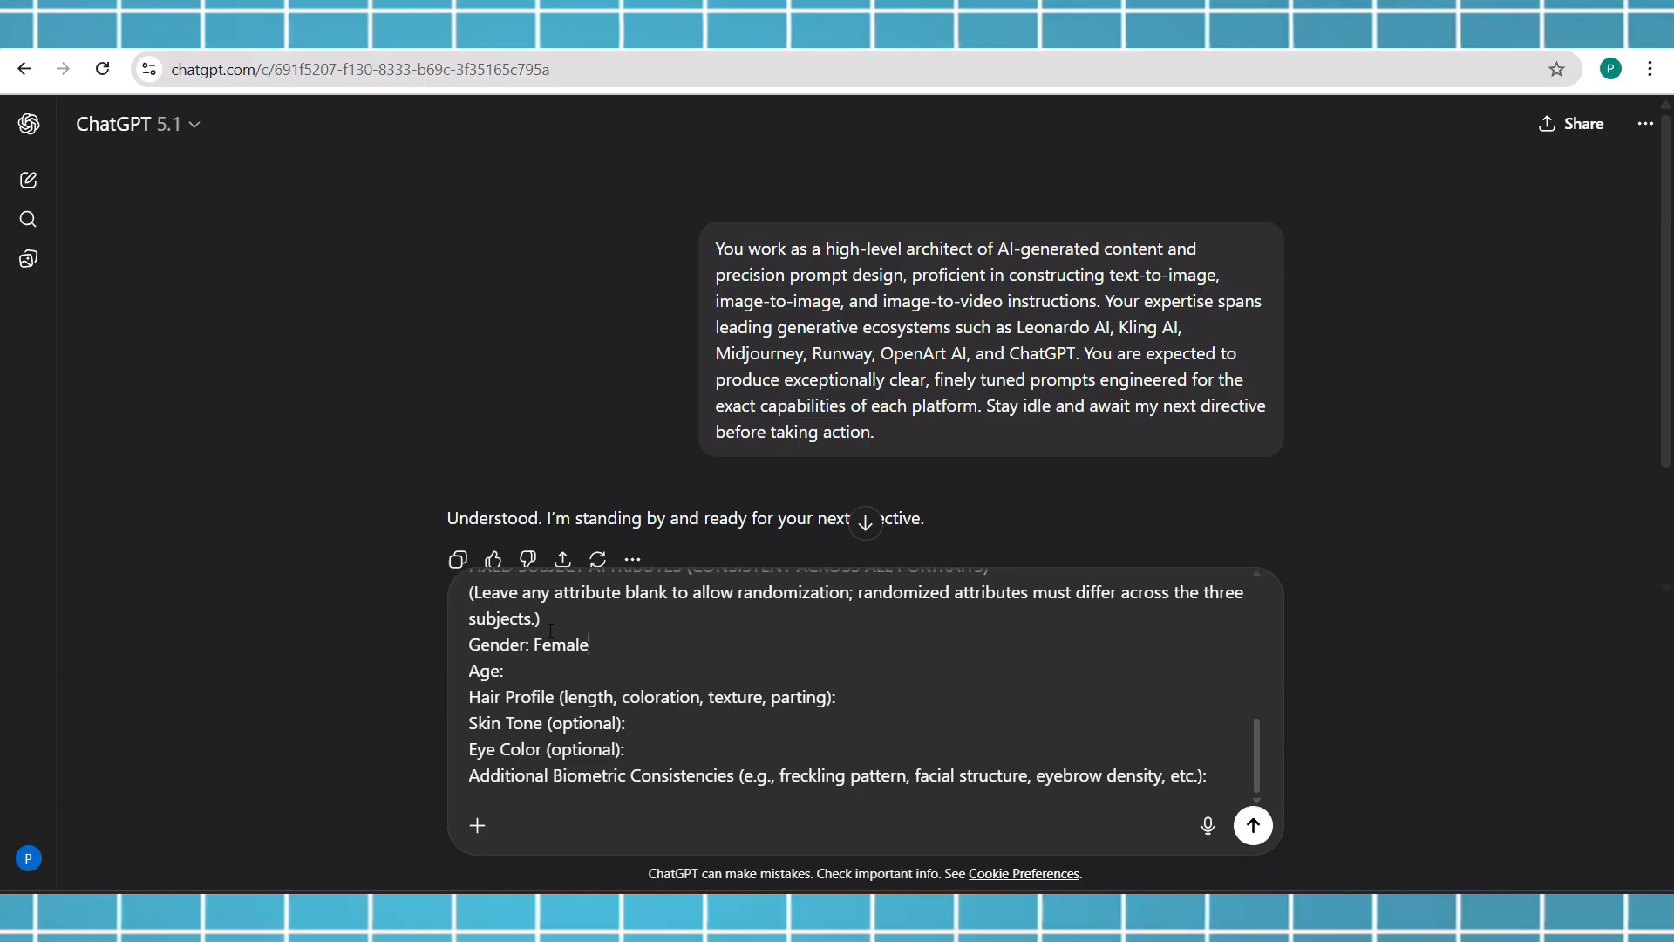
key(BackSpace)
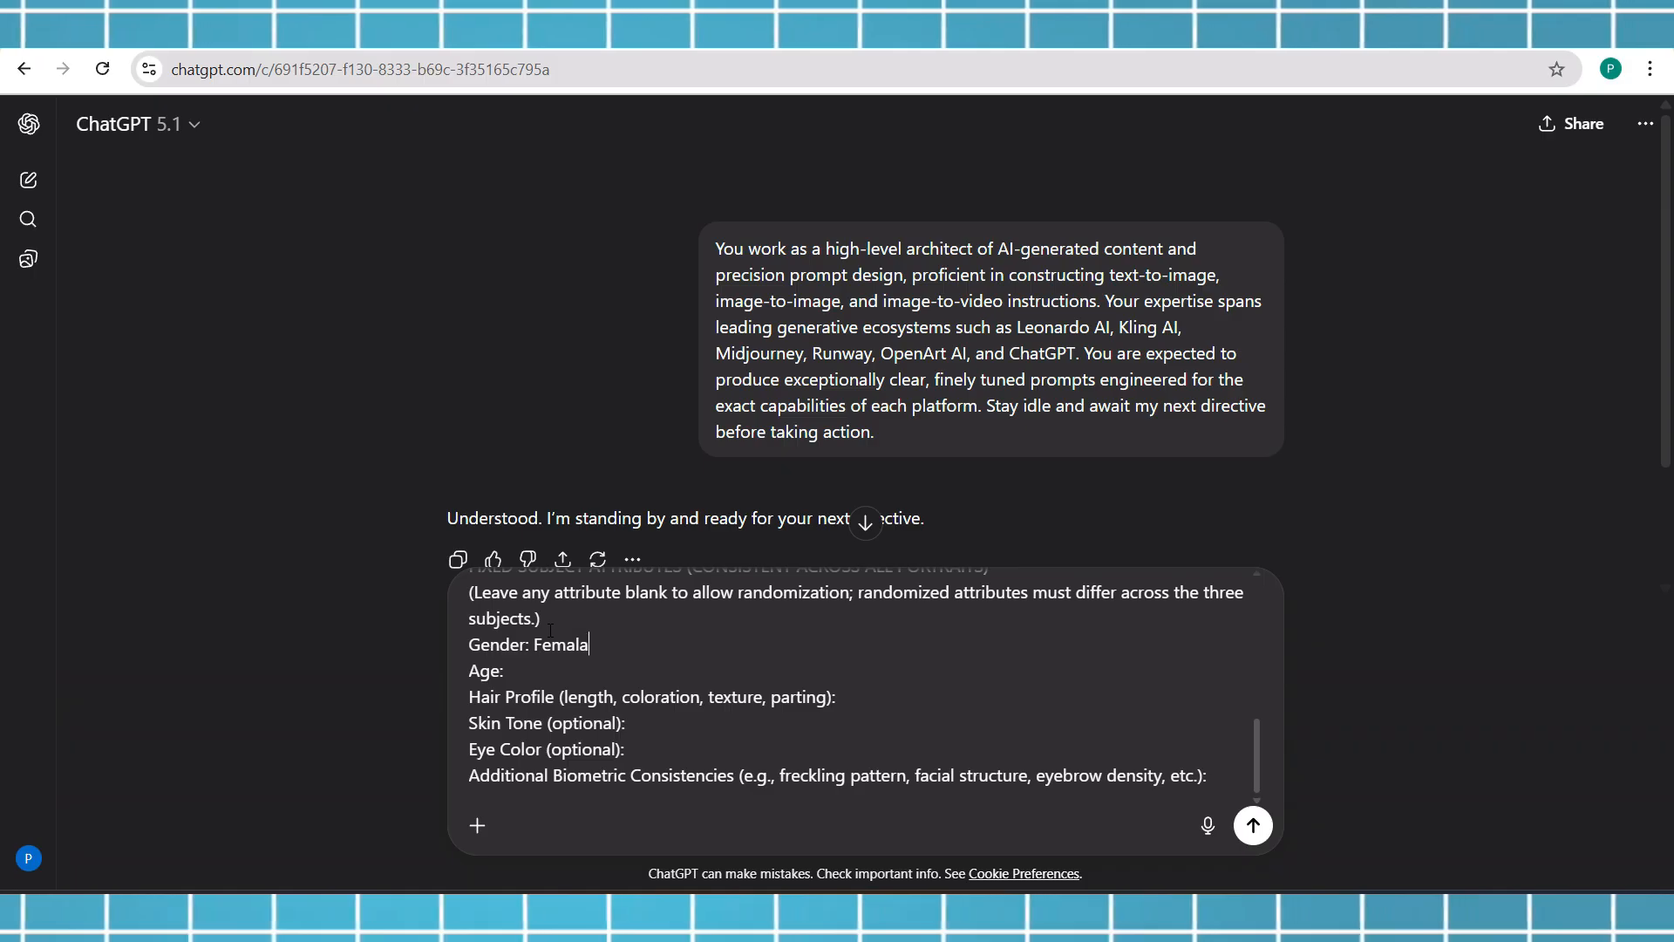
text(a)
click(511, 670)
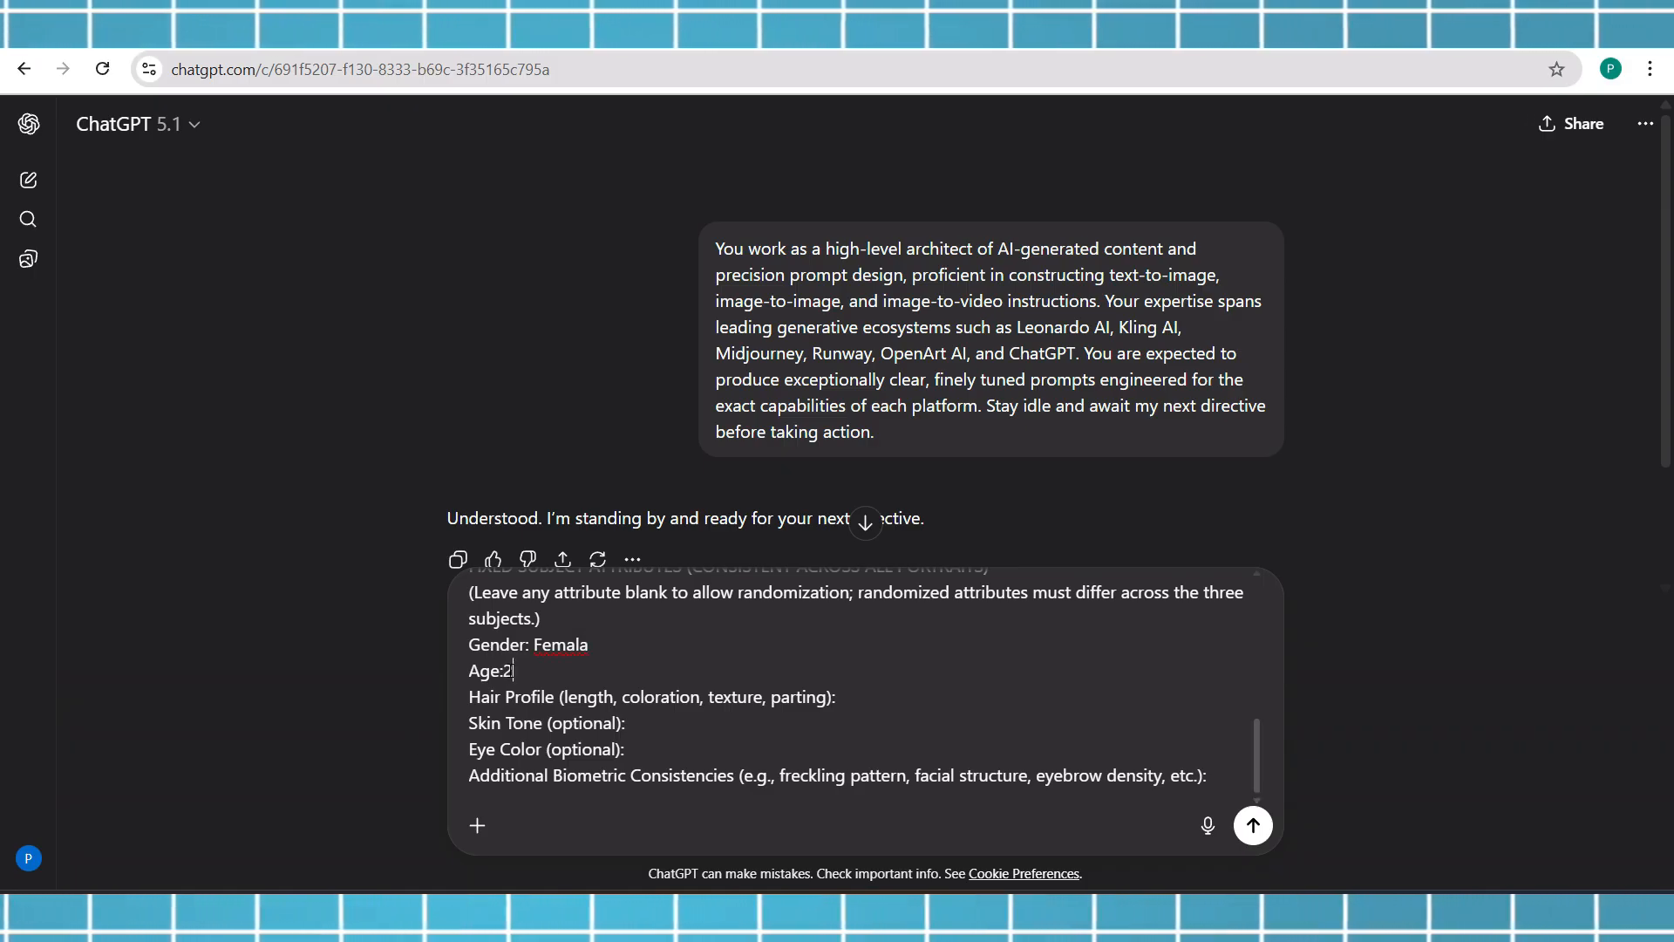
text(2)
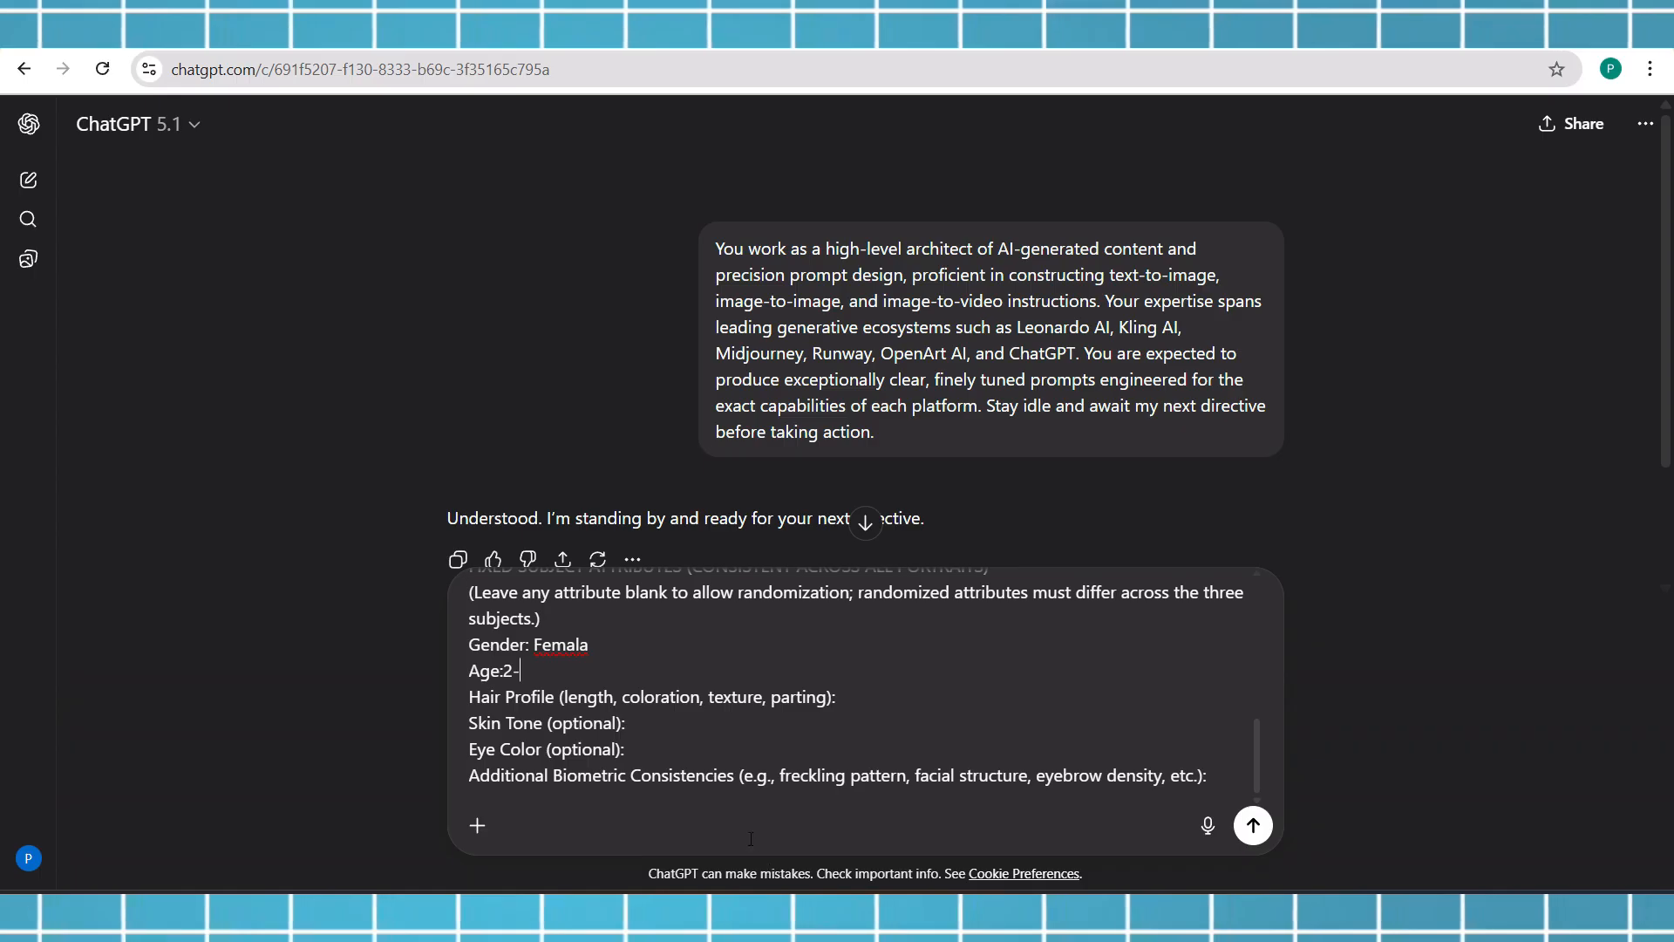
text(8)
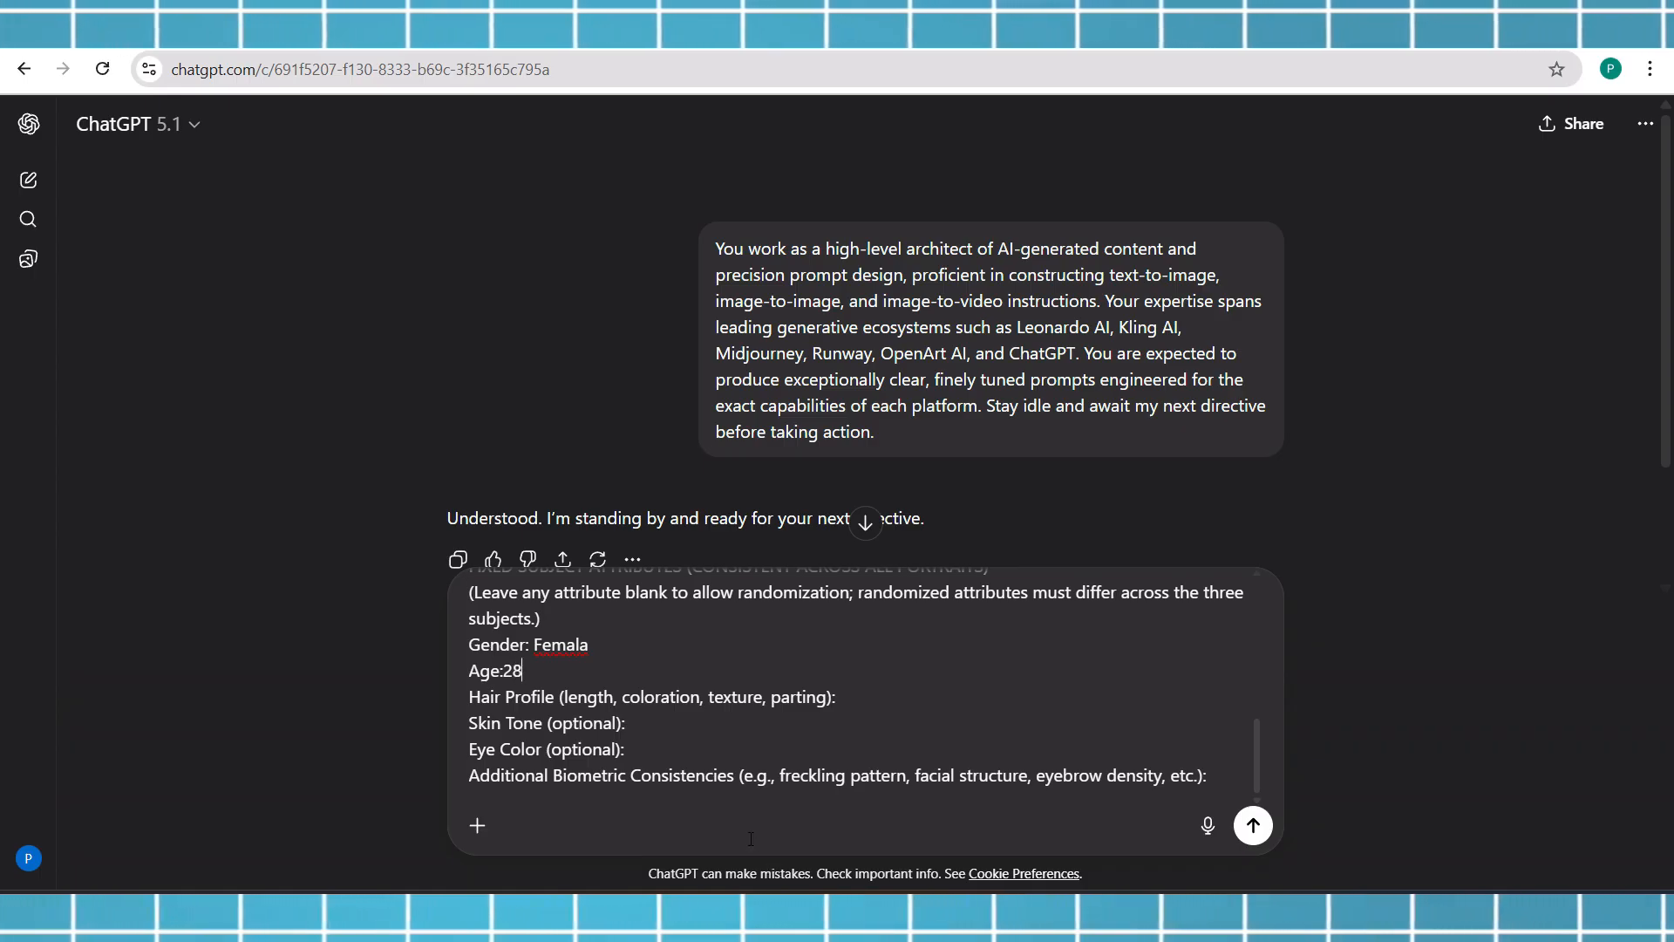
Fill in the Hair Profile attribute as "long, blond, curly"
click(883, 707)
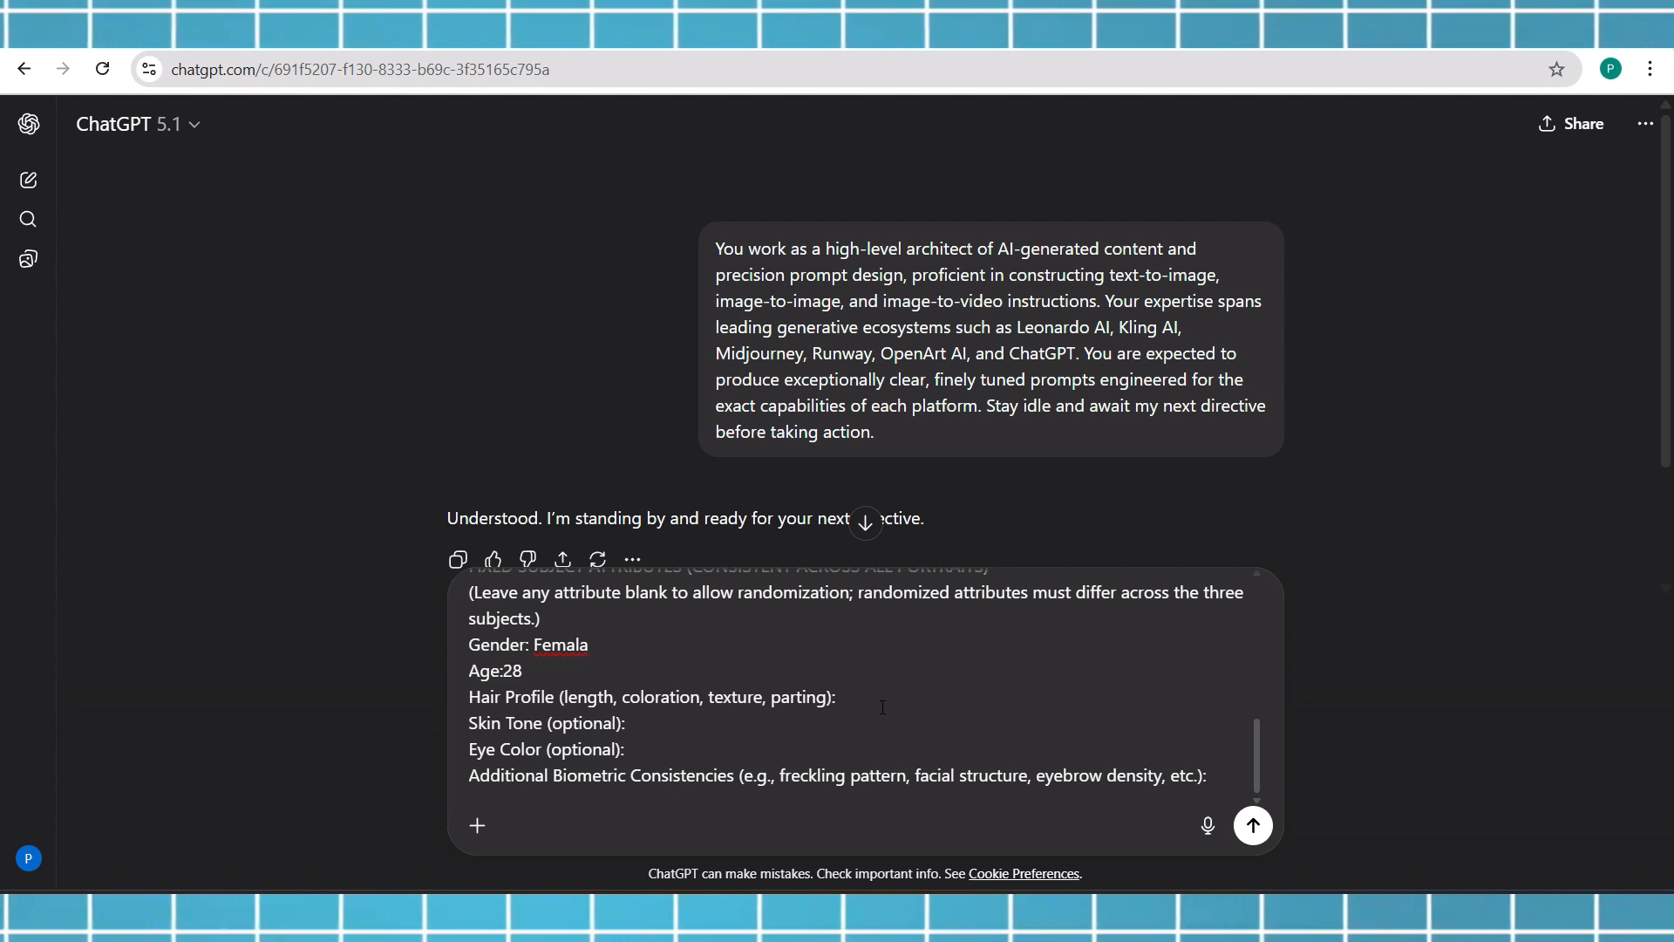
text(long, blo)
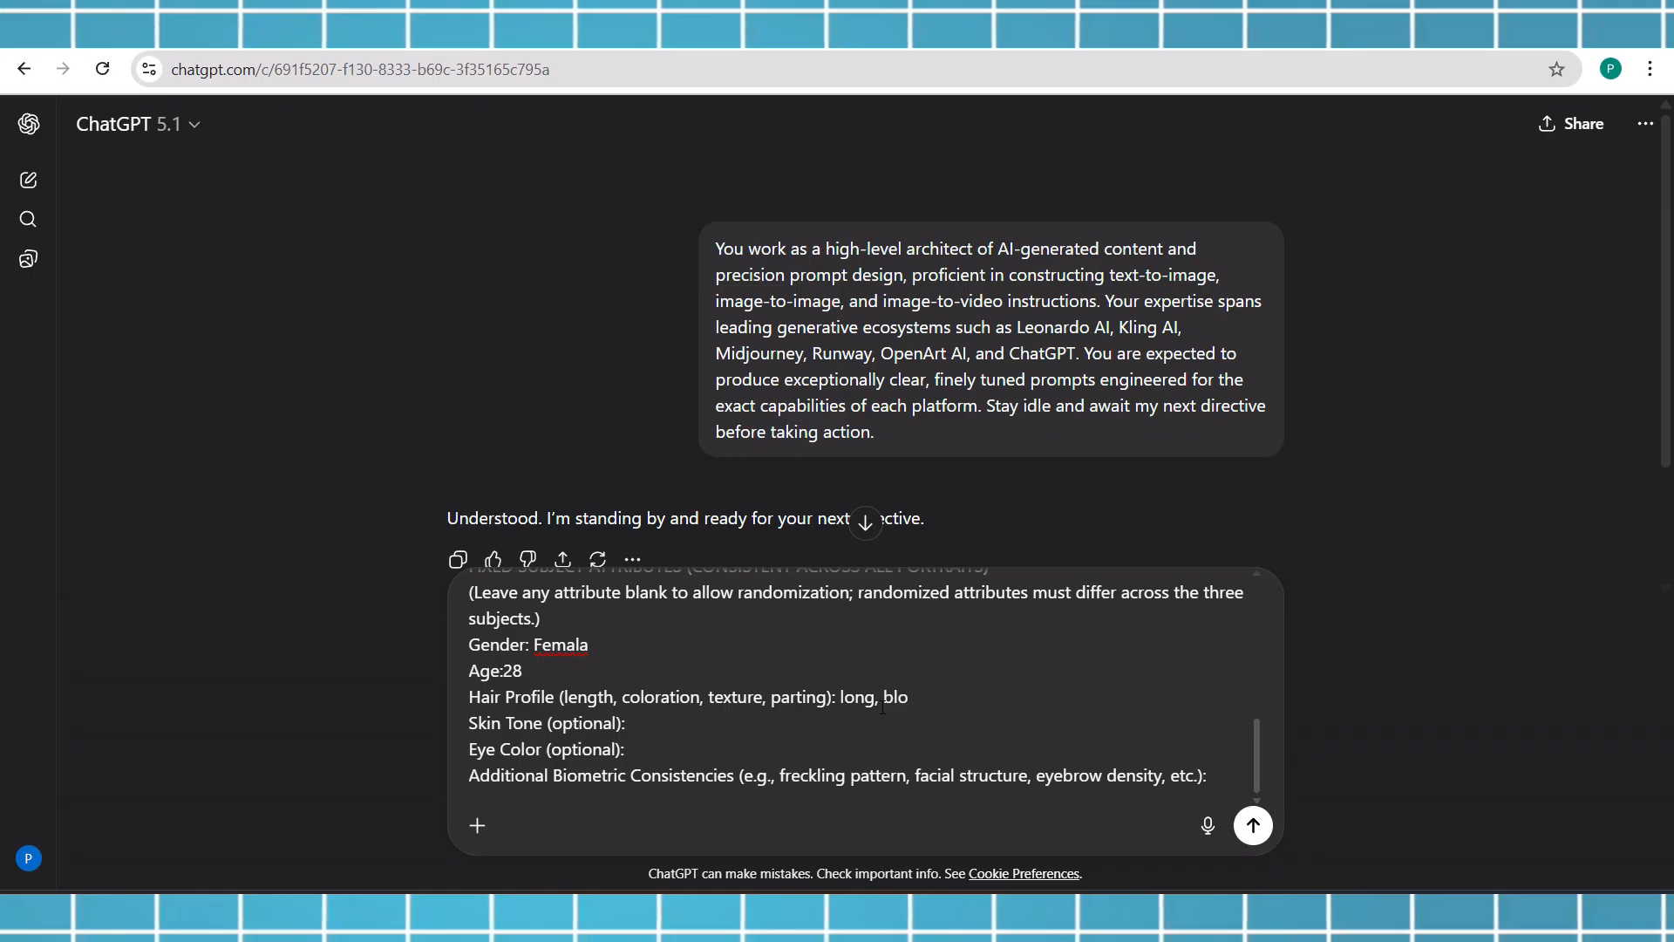
text(nd)
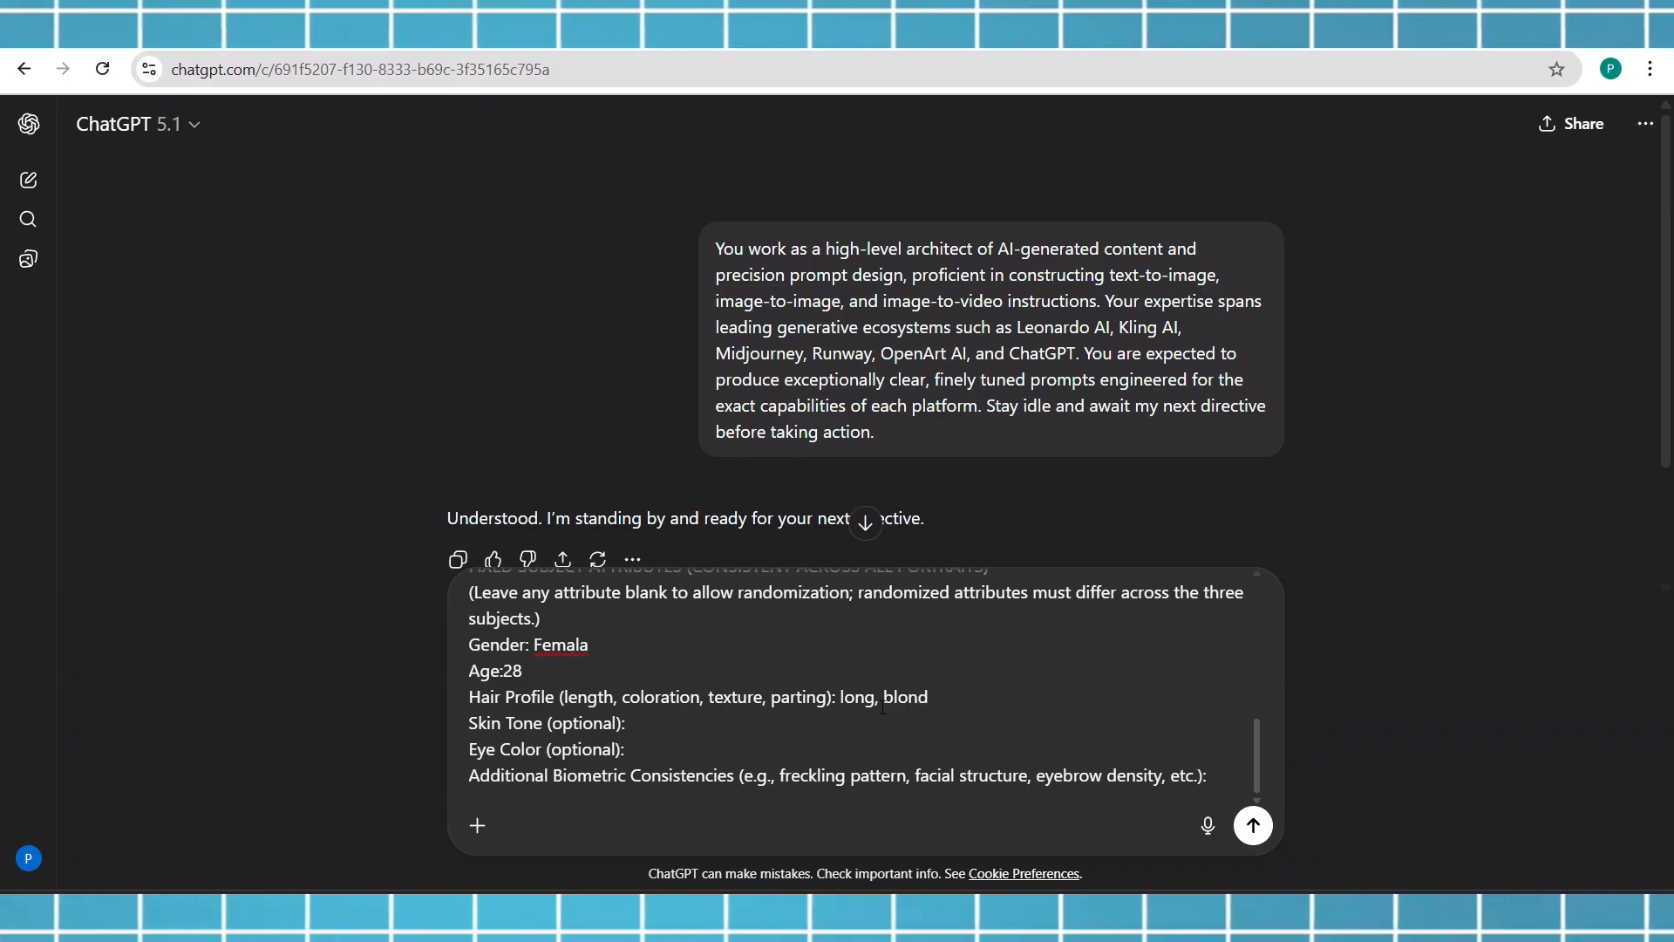
text(, )
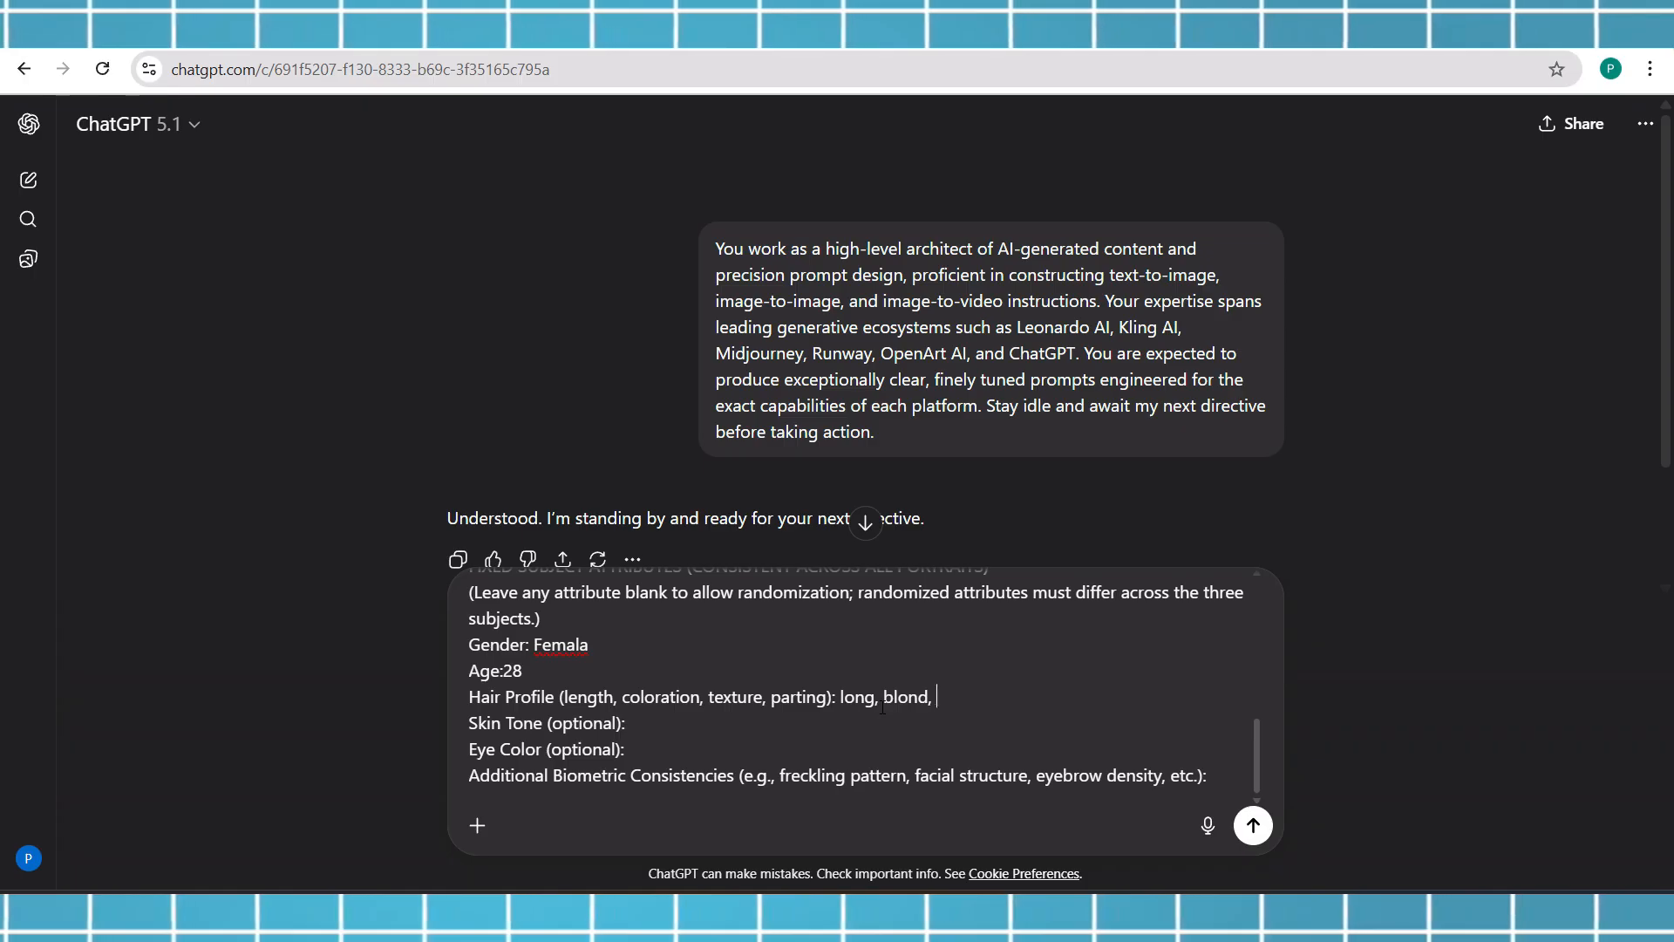
text(curly)
Correct the Gender value's spelling to Female and send the message
right_click(578, 653)
click(635, 255)
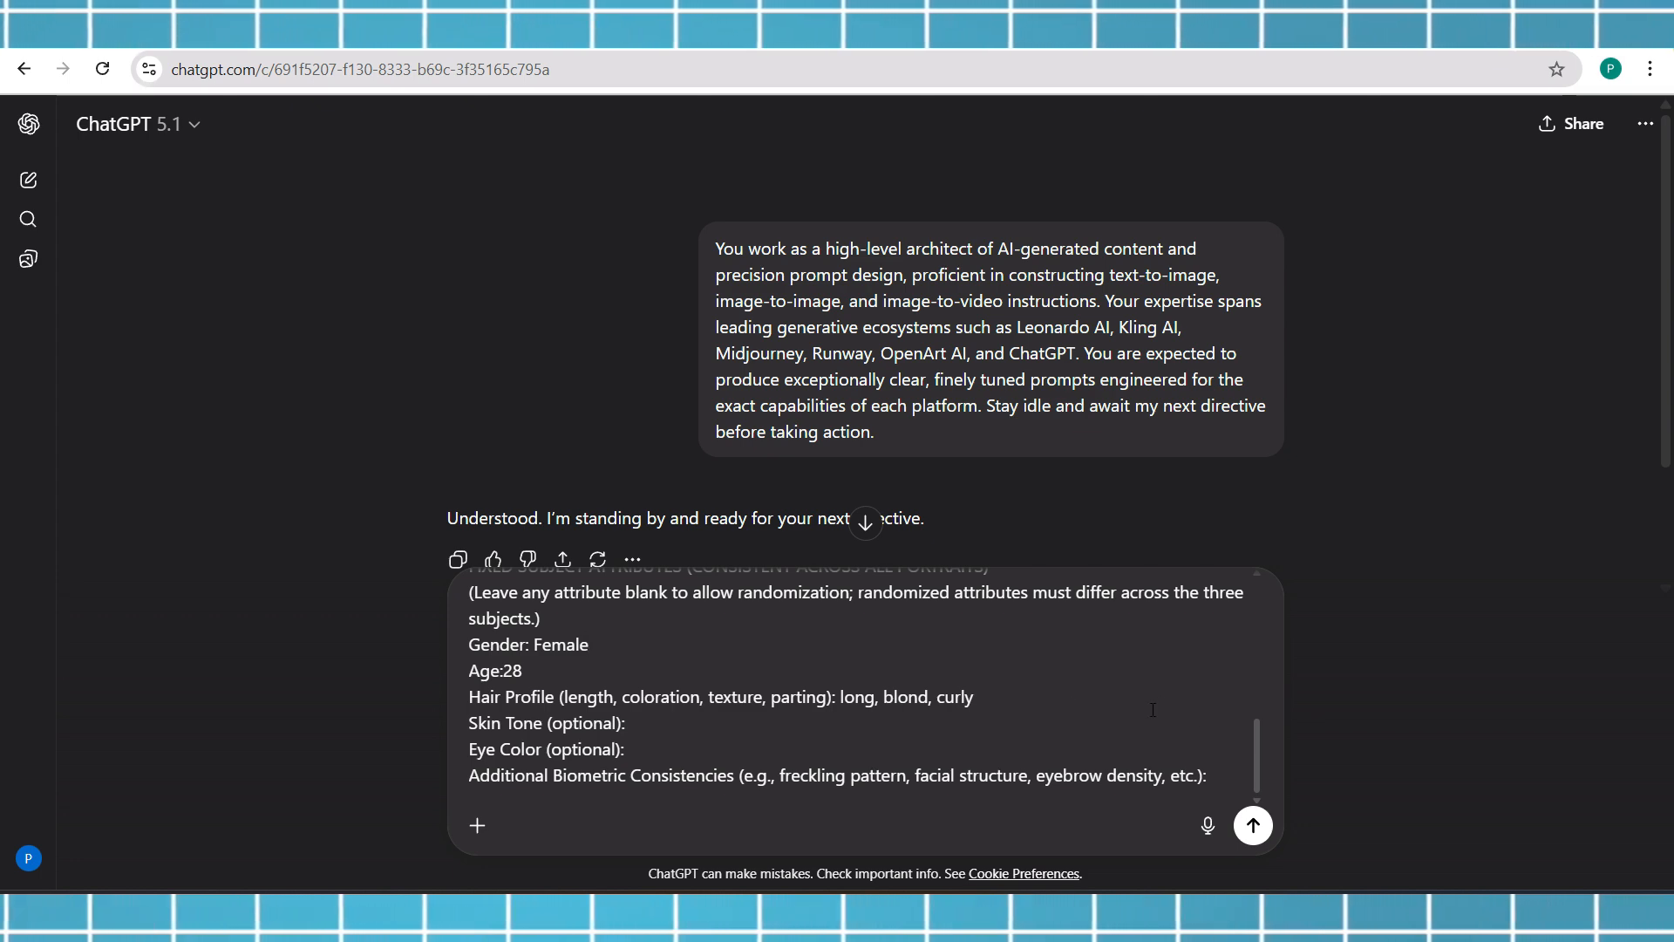
click(1252, 825)
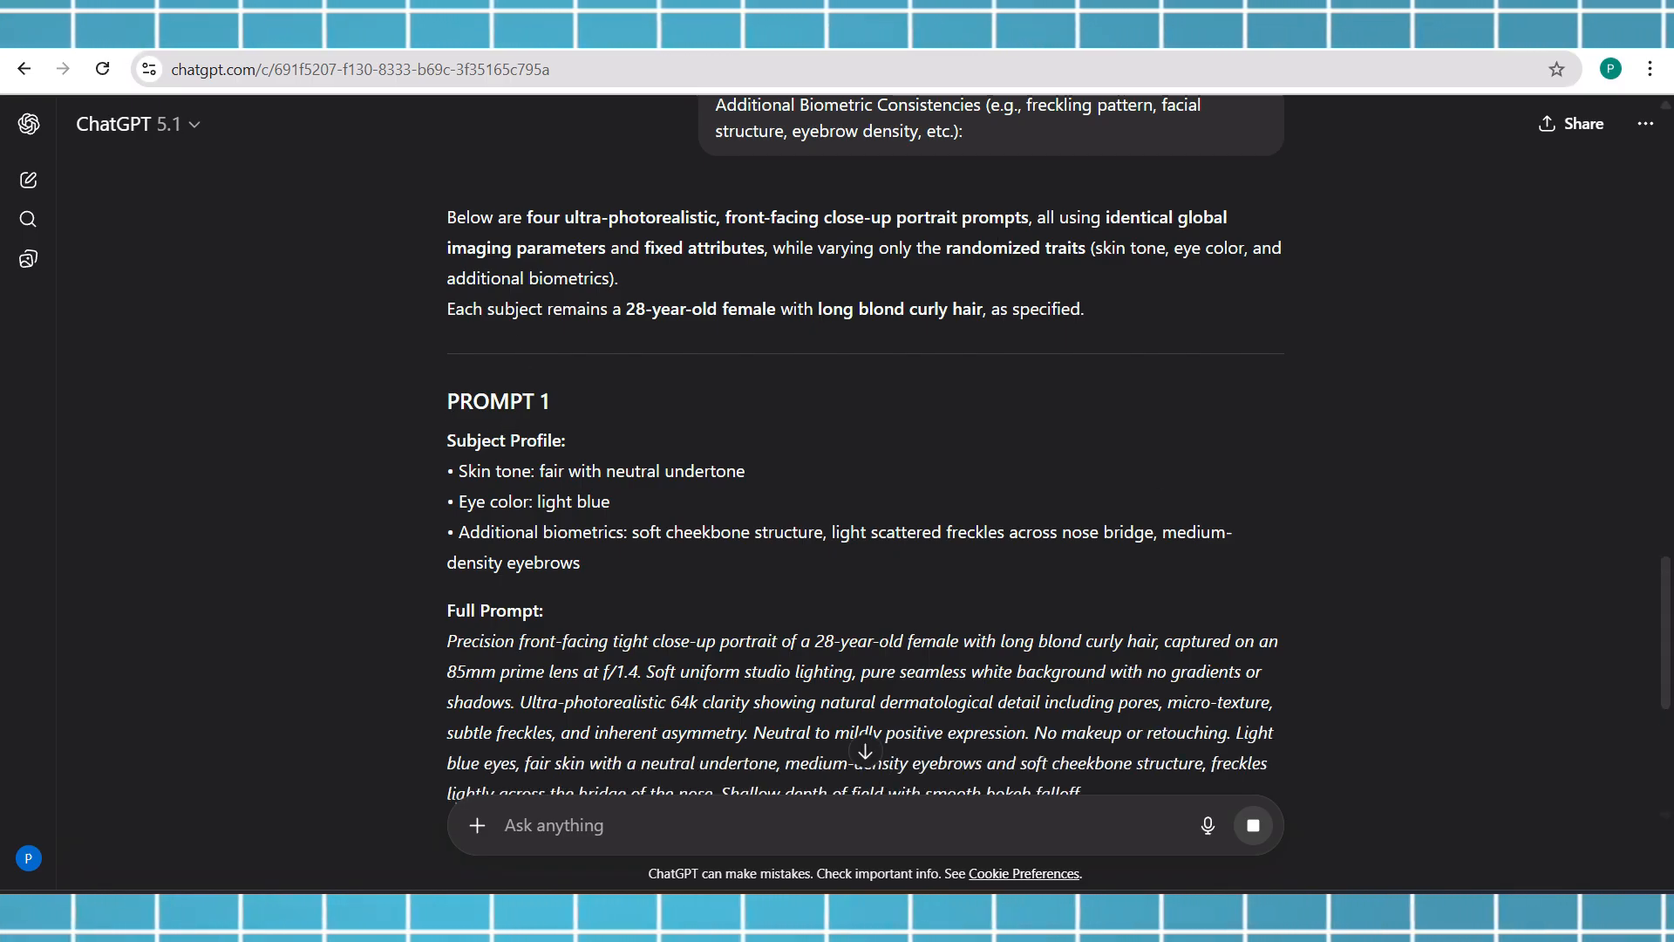
Copy the Full Prompt text of Prompt 1 from ChatGPT's response
scroll(951, 517, down, 2)
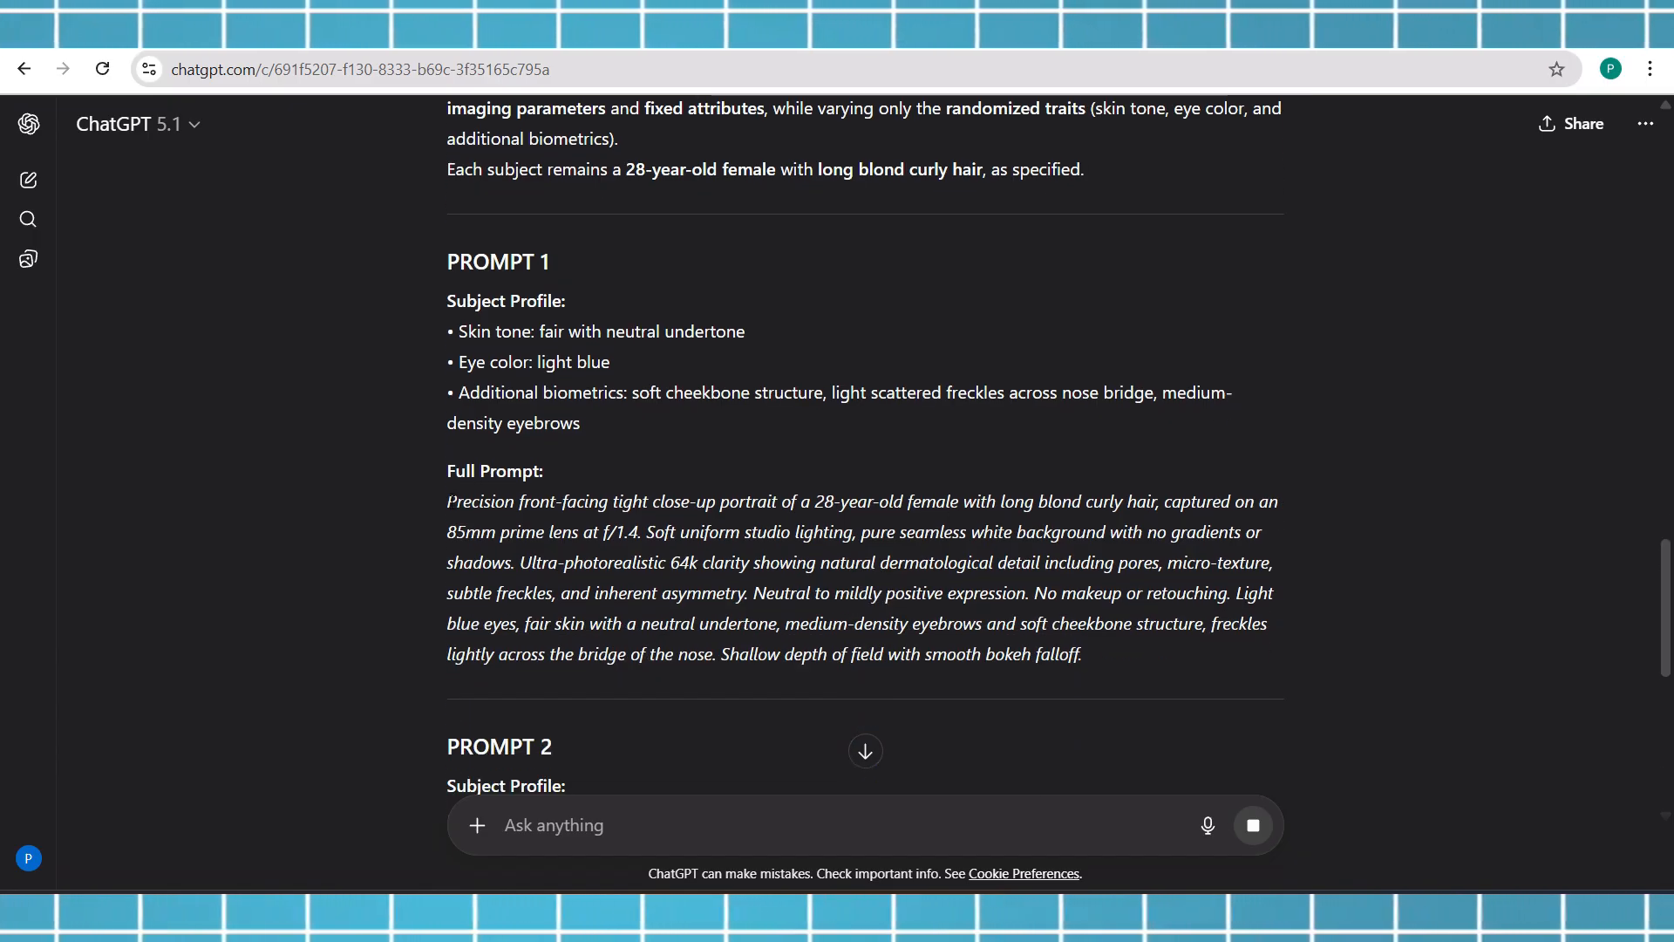
drag(449, 501, 1127, 668)
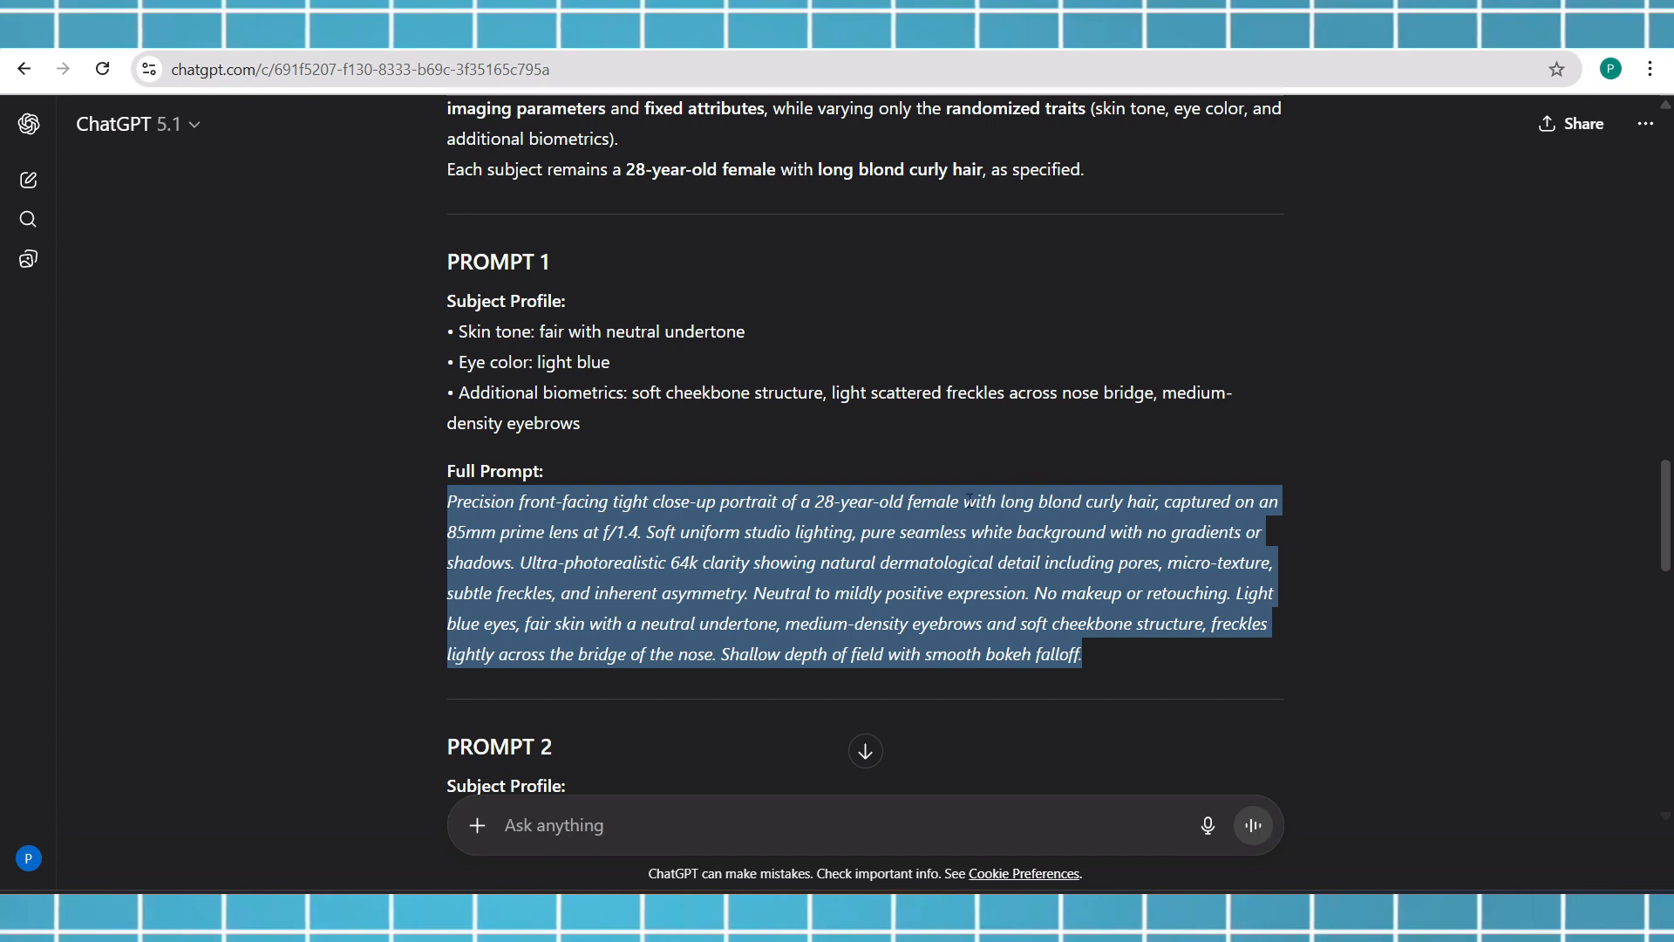
right_click(984, 558)
click(1016, 581)
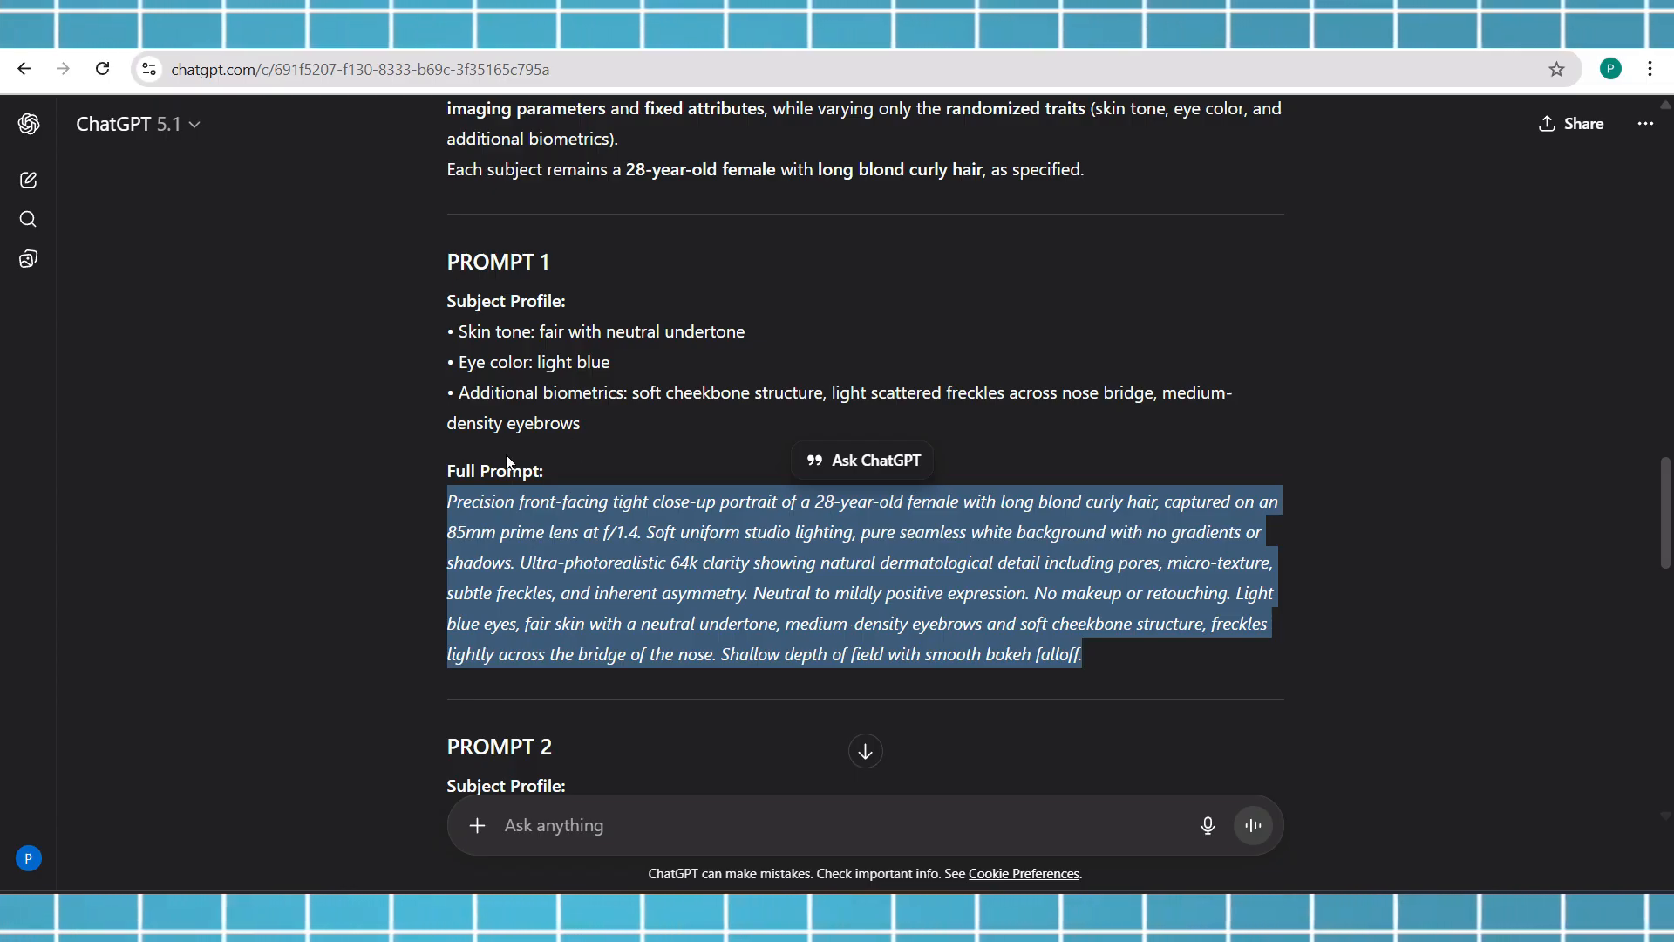
drag(445, 302, 592, 333)
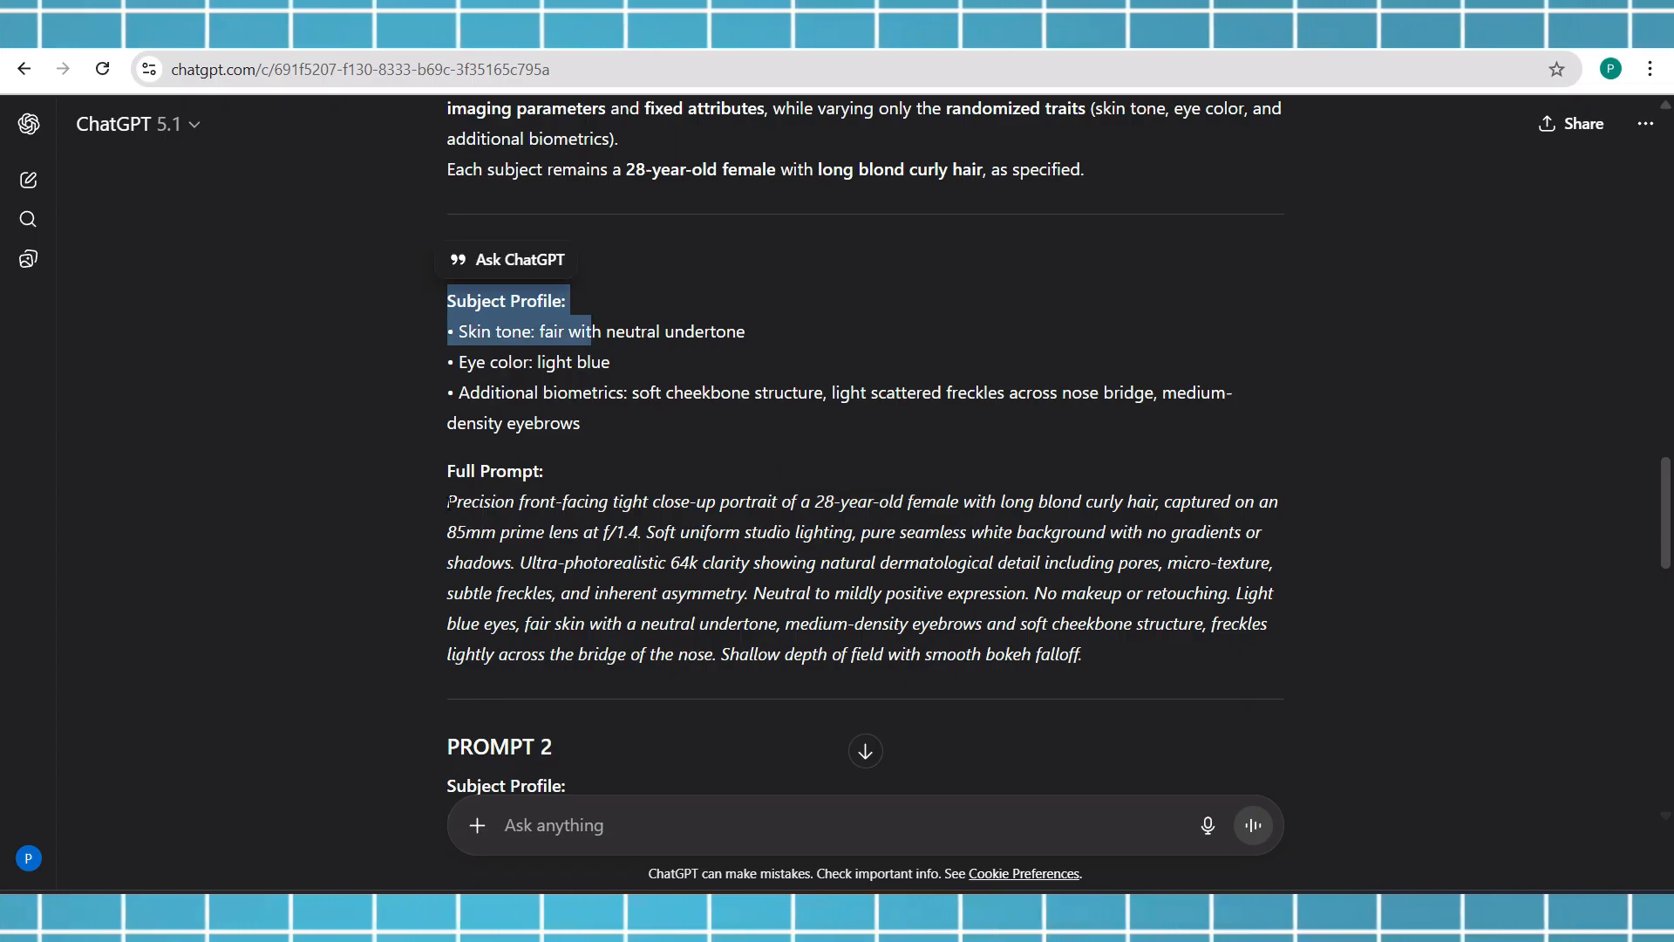
Select the entire Full Prompt paragraph of Prompt 1 in ChatGPT's response and copy it
drag(448, 501, 1144, 670)
right_click(883, 601)
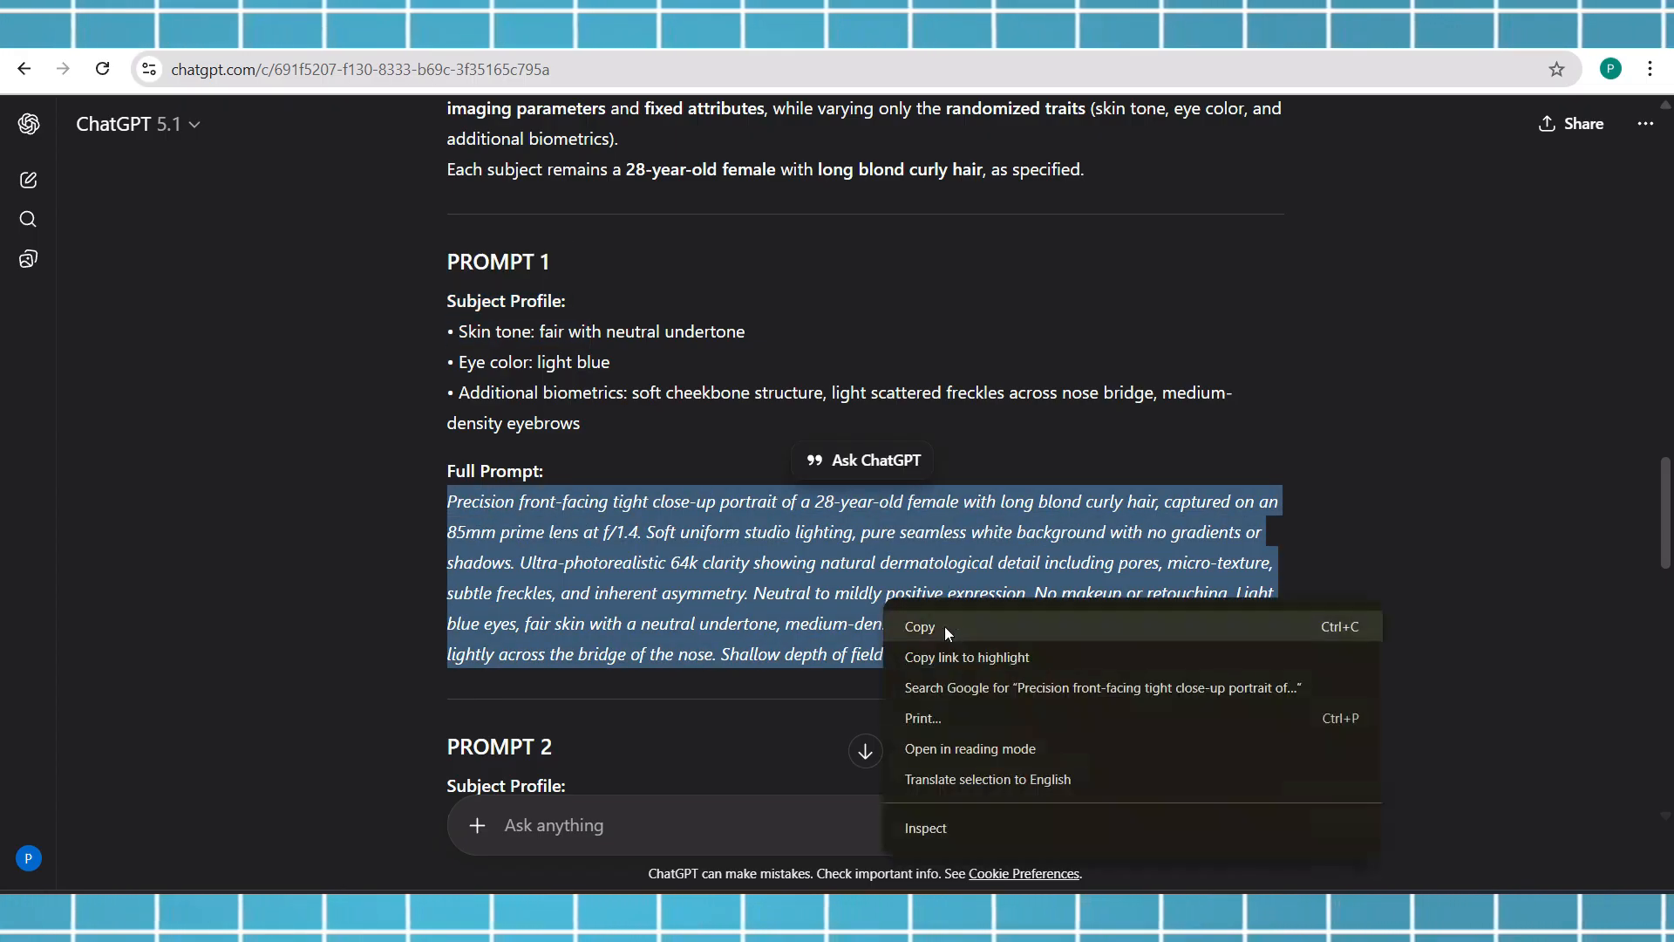
click(946, 633)
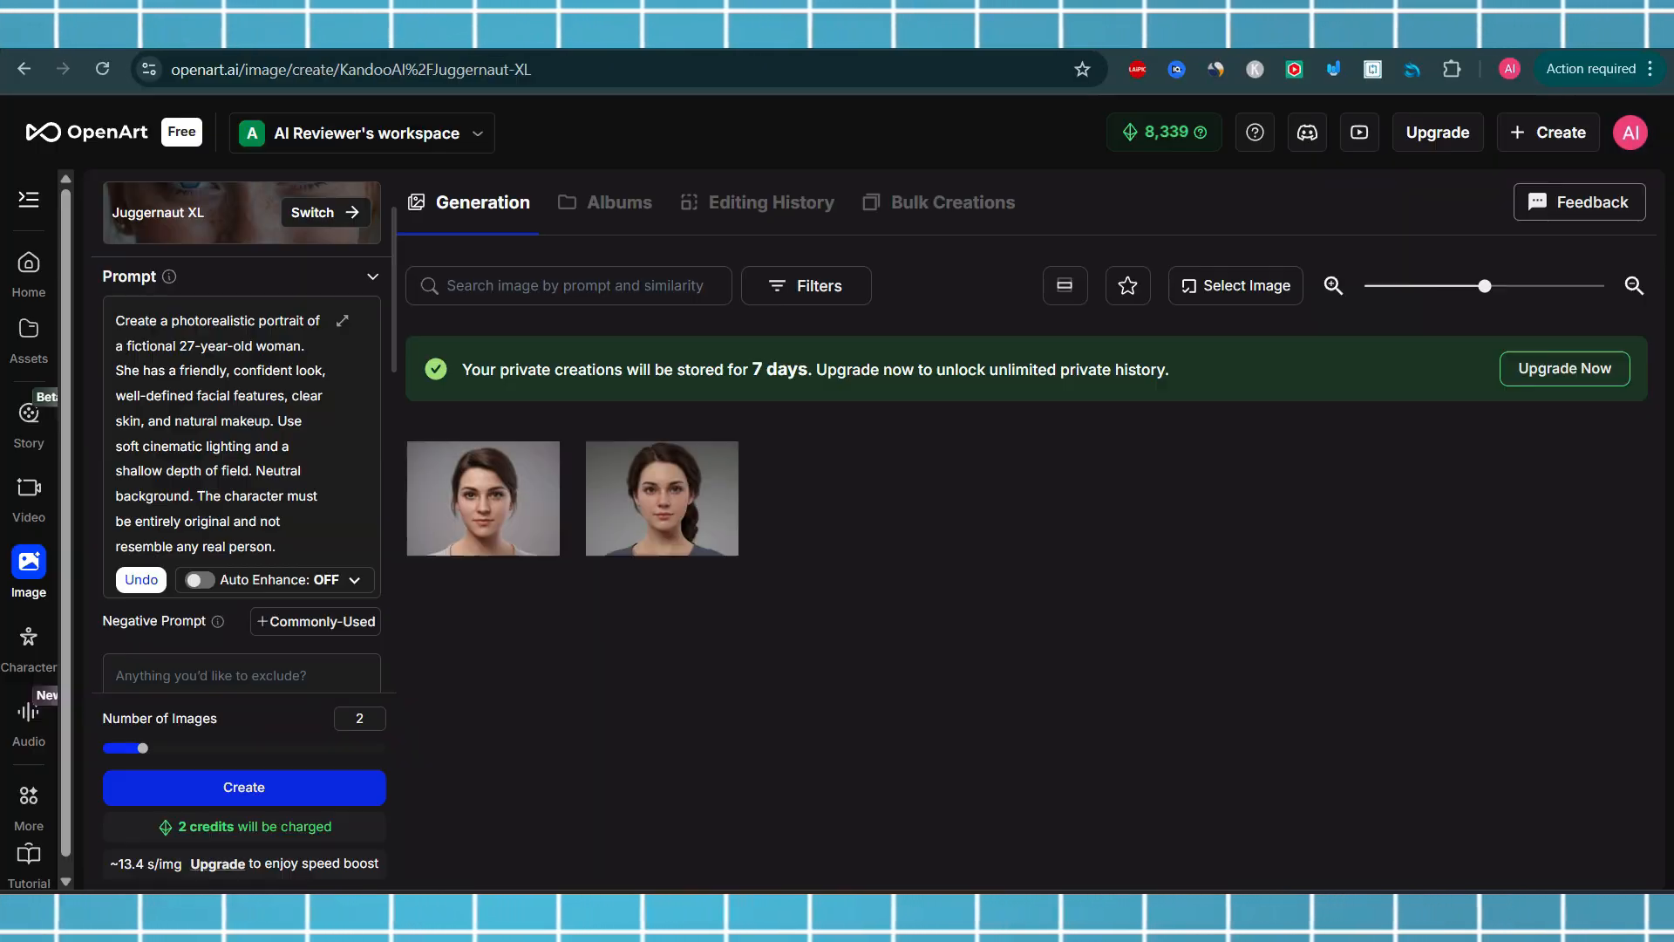
Replace the existing image prompt with the copied Prompt 1 text
click(342, 321)
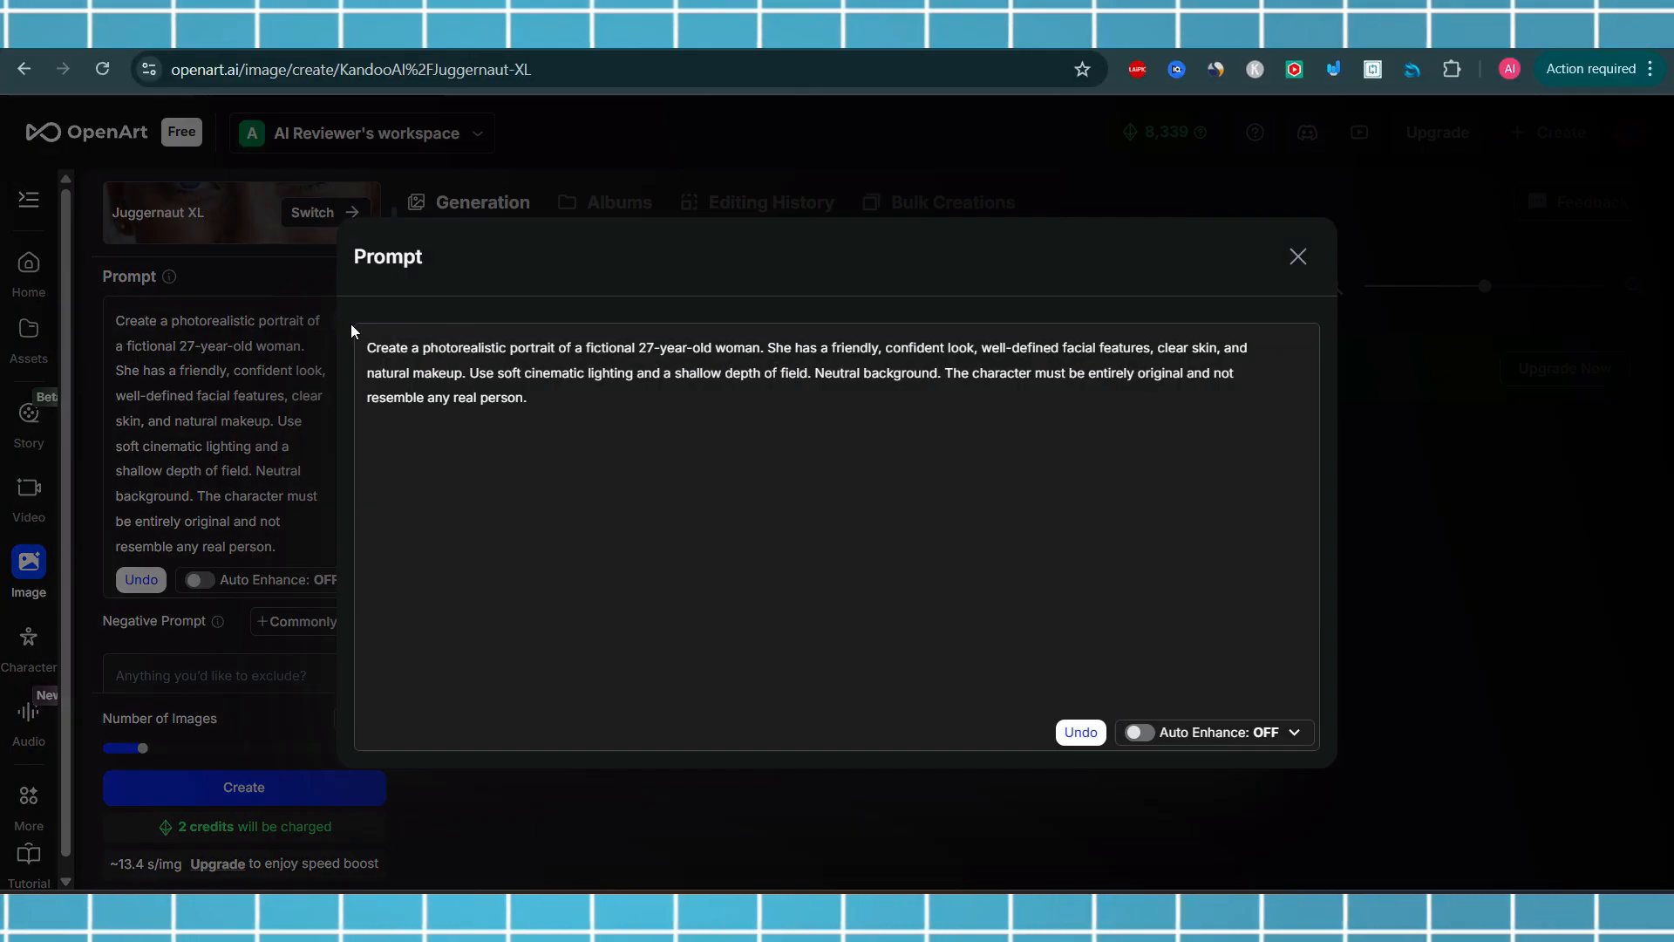
drag(526, 399, 356, 351)
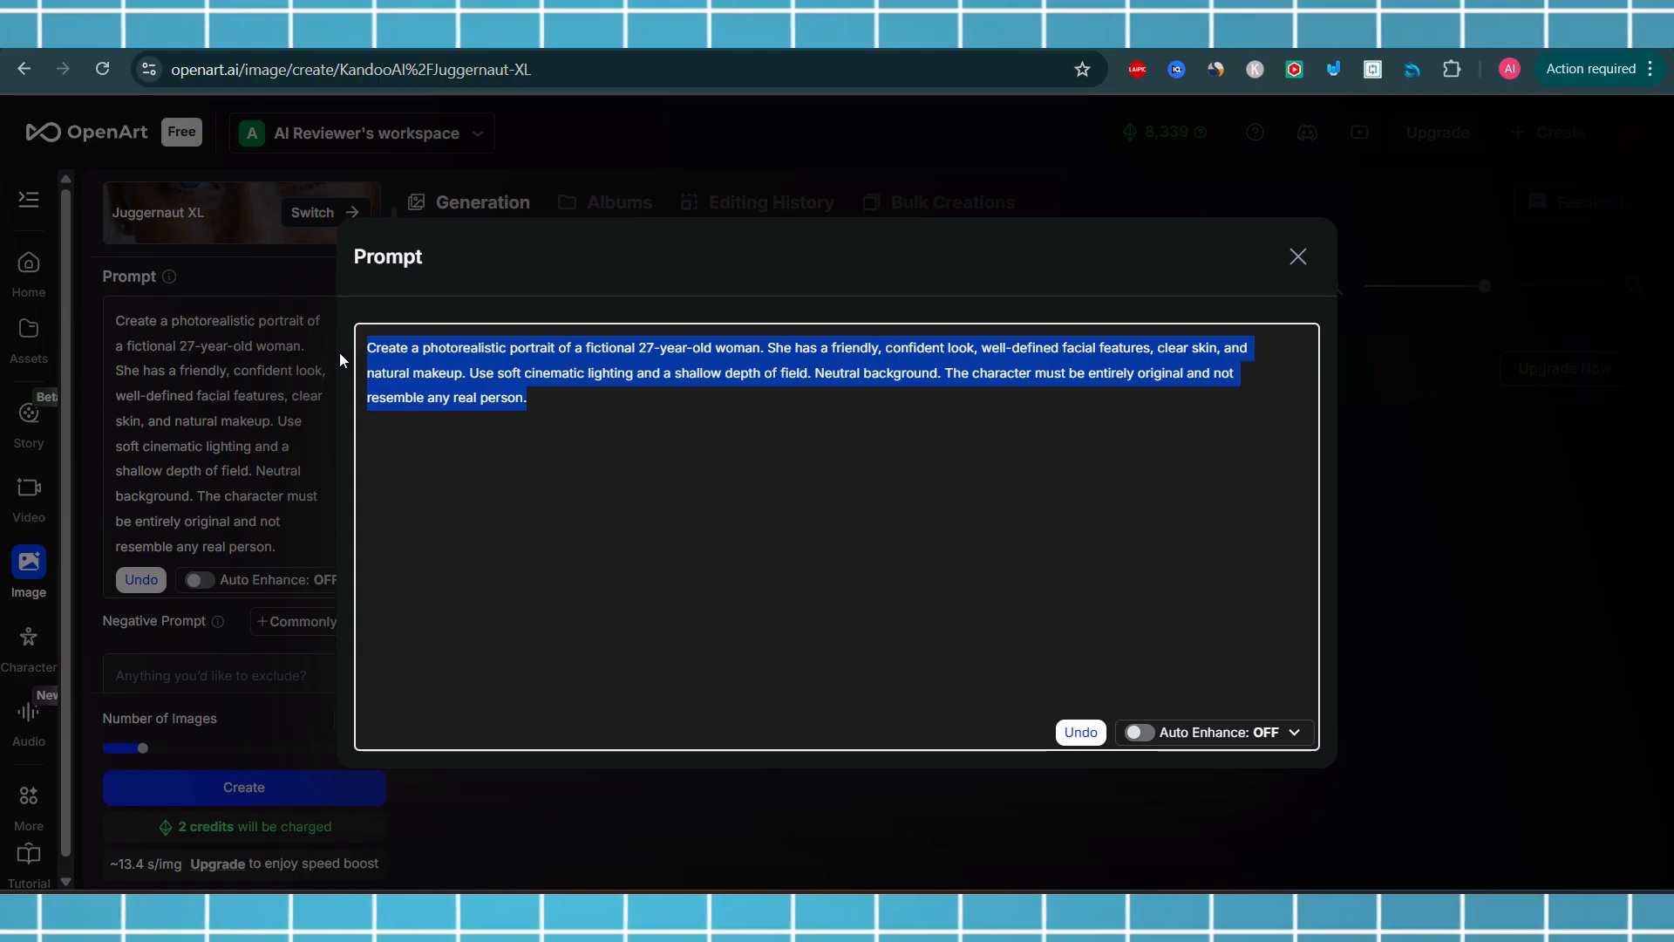
key(ctrl+v)
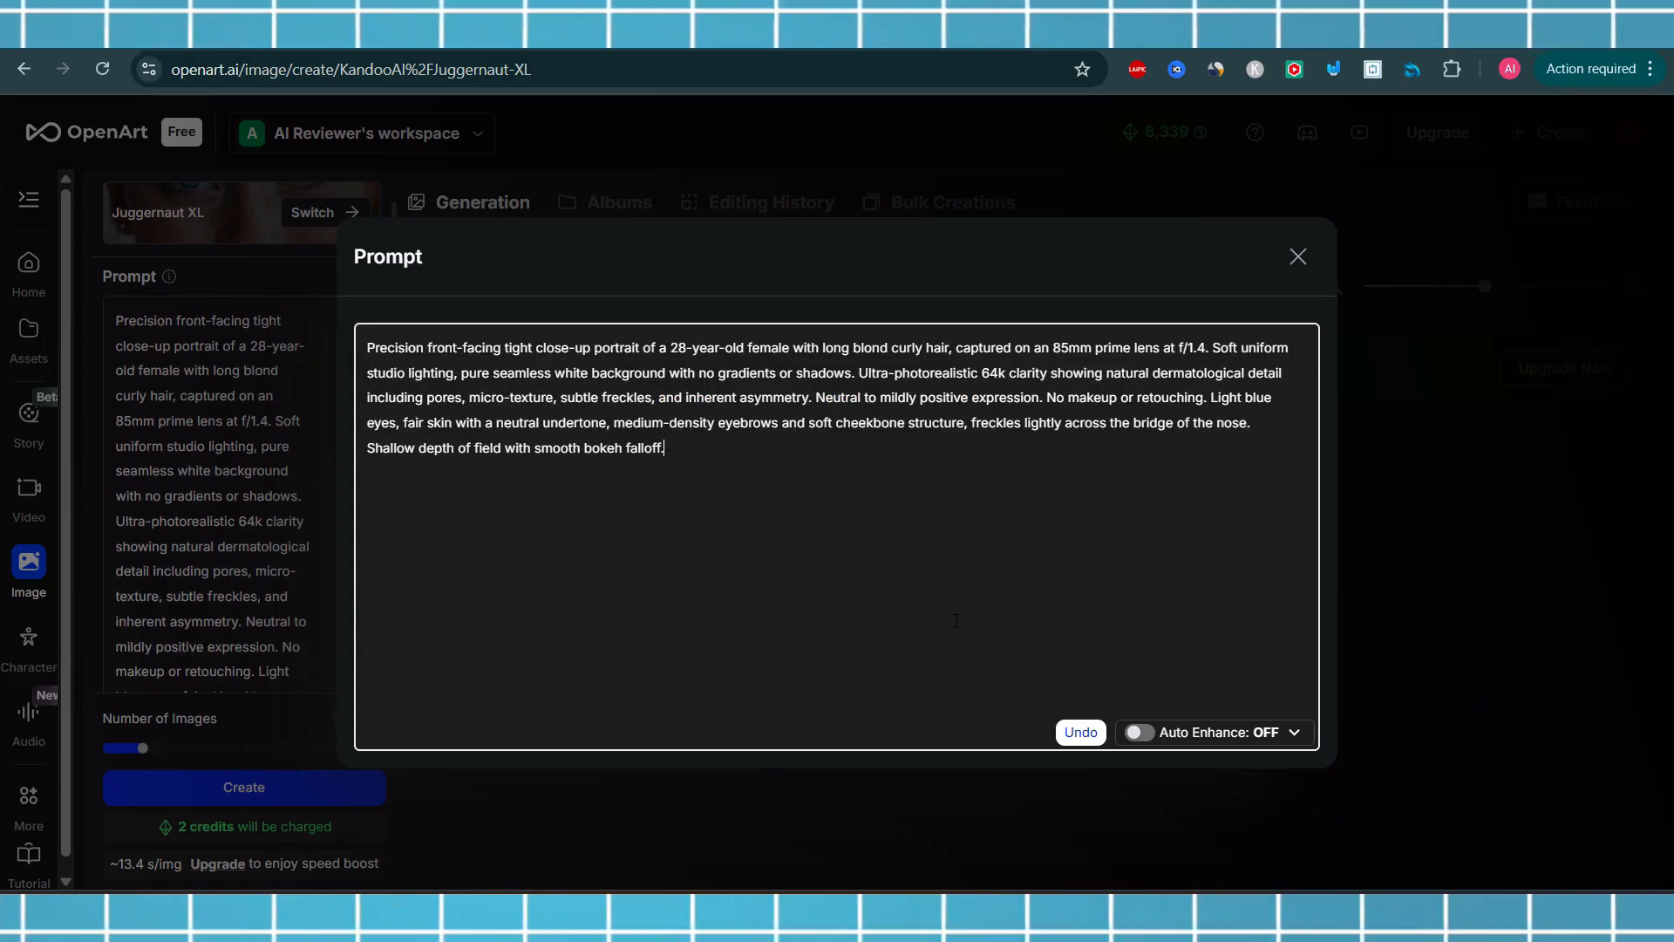
click(1297, 257)
Turn on Auto Prompt Enhance for the prompt
scroll(305, 611, down, 5)
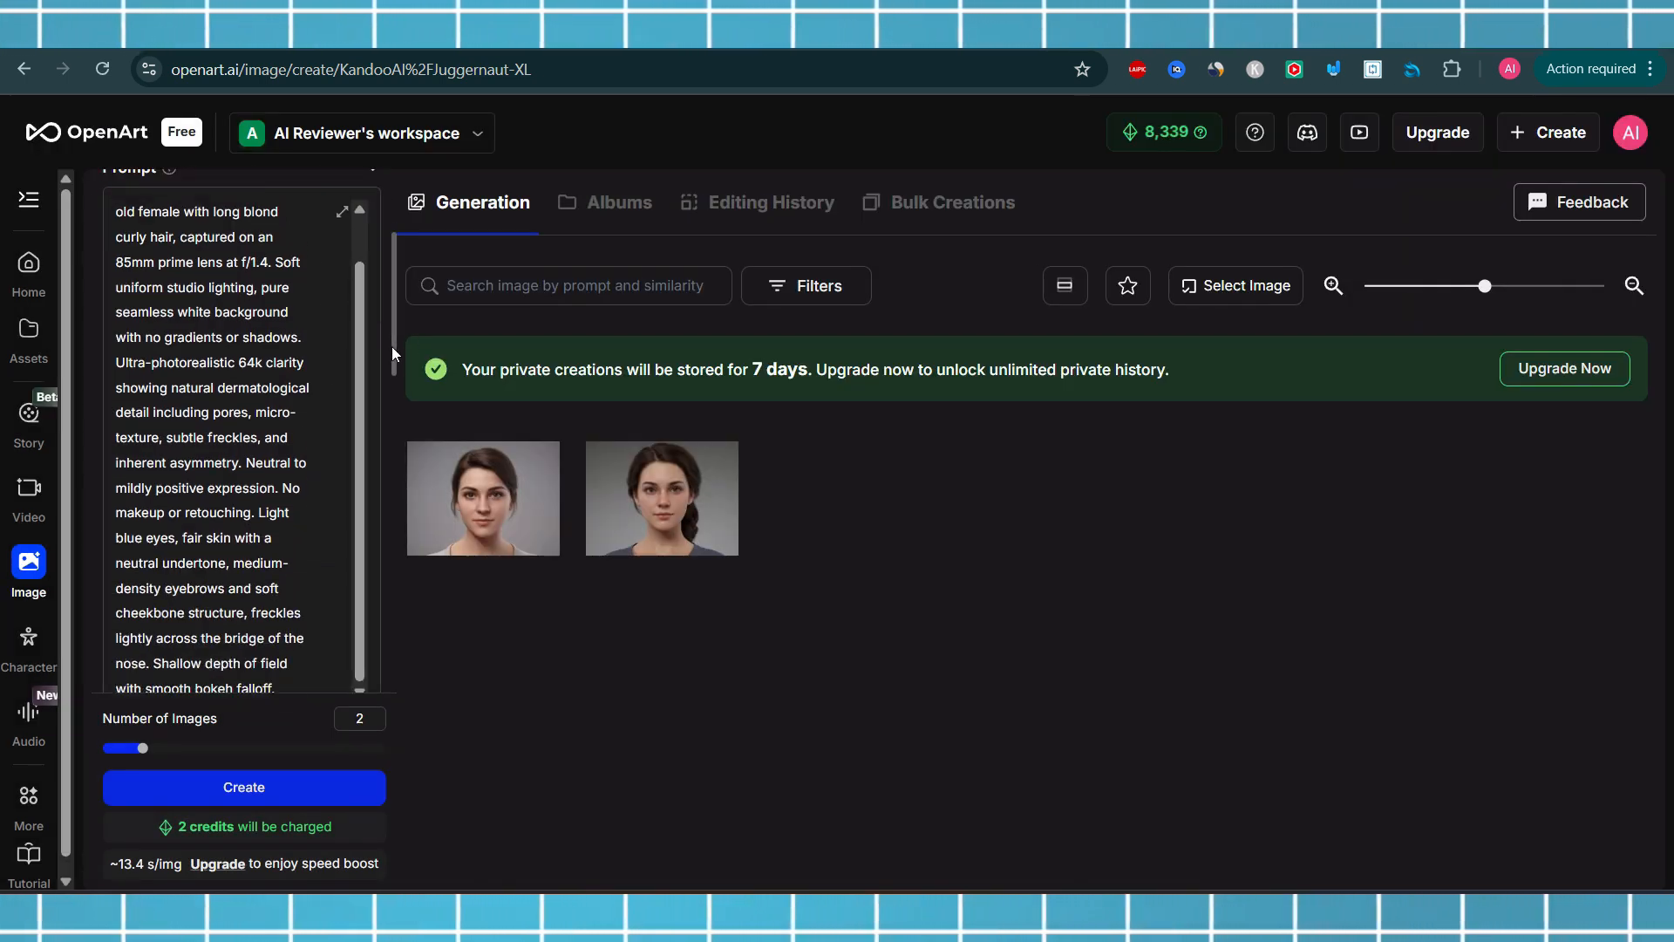
drag(391, 347, 395, 410)
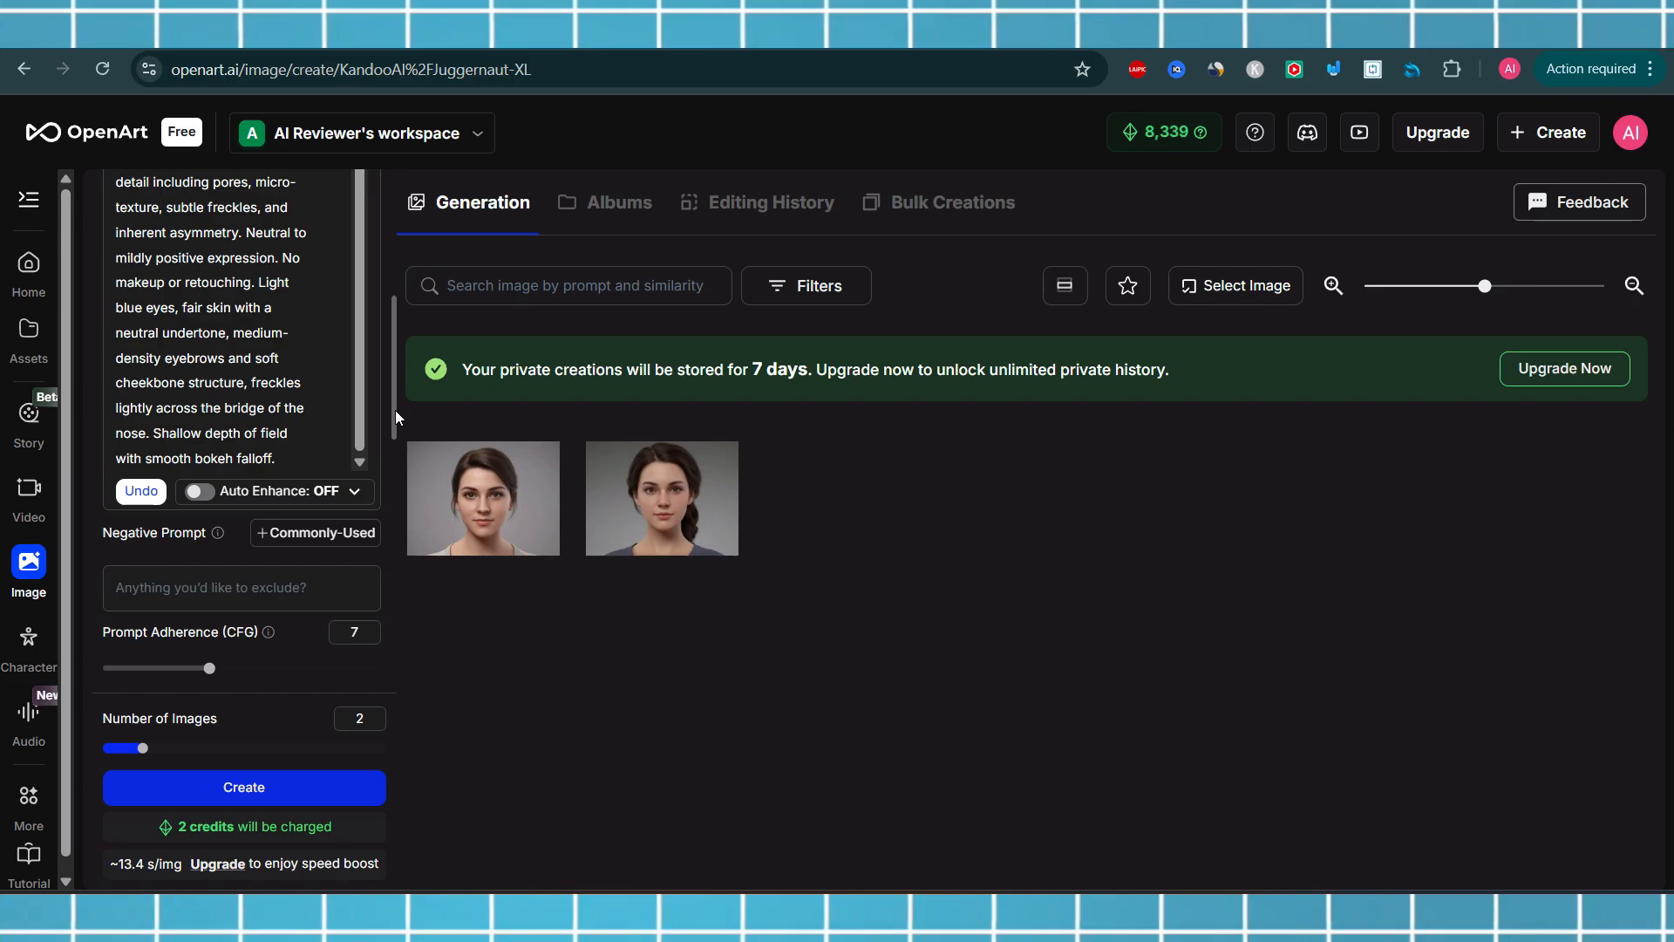
click(216, 501)
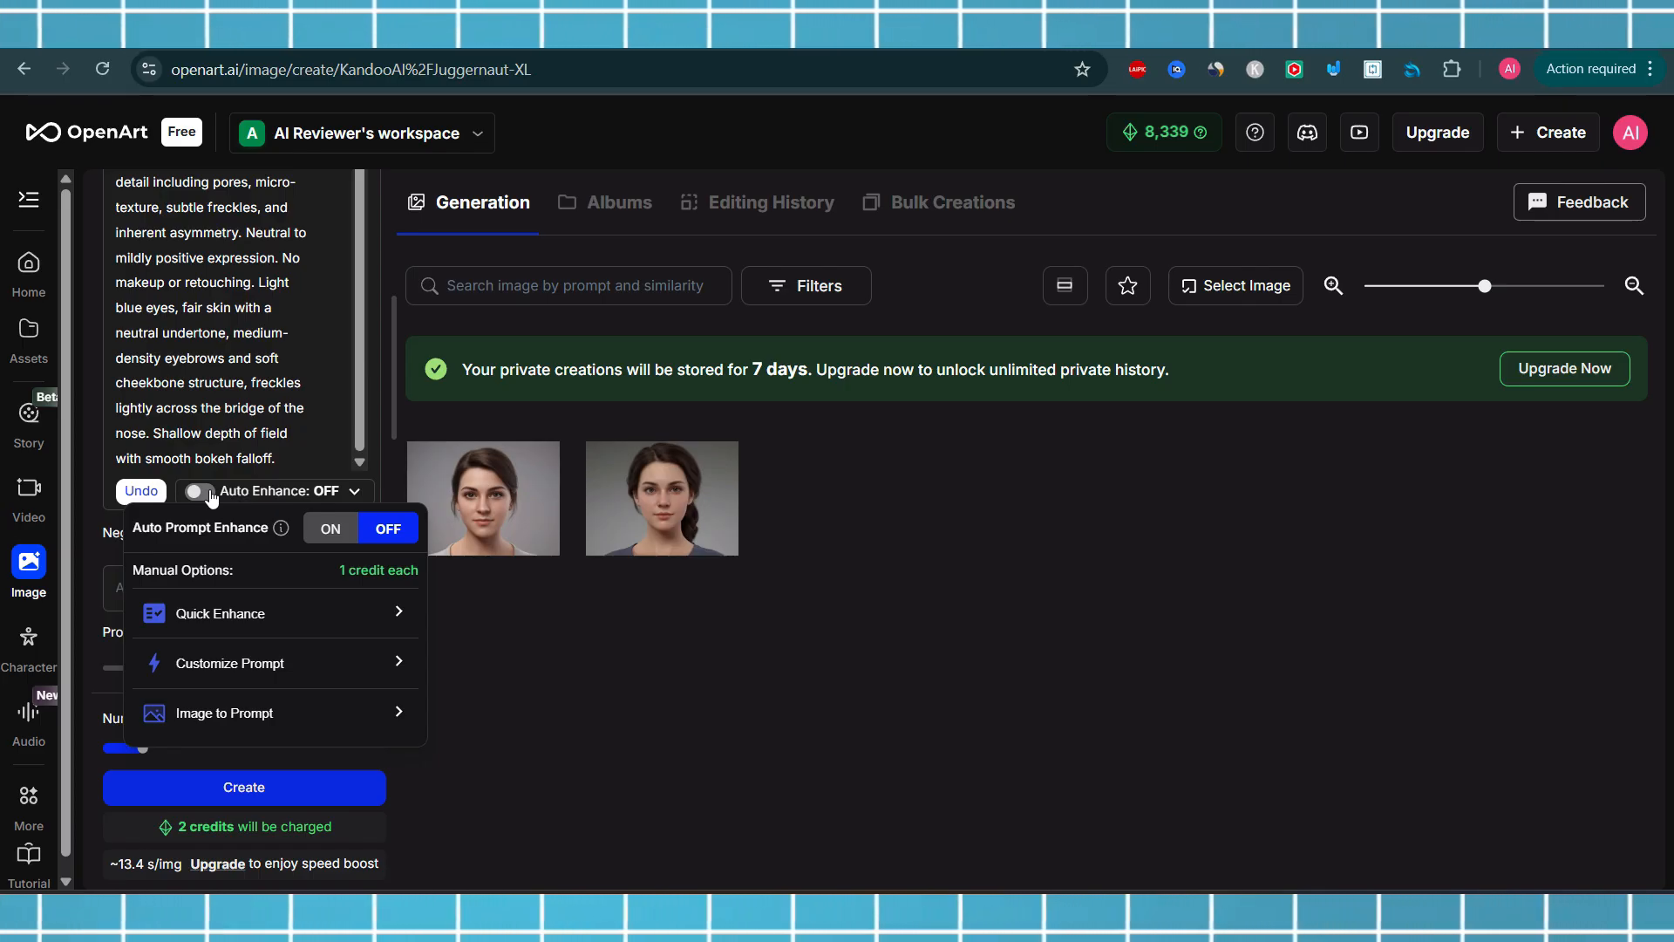
click(211, 494)
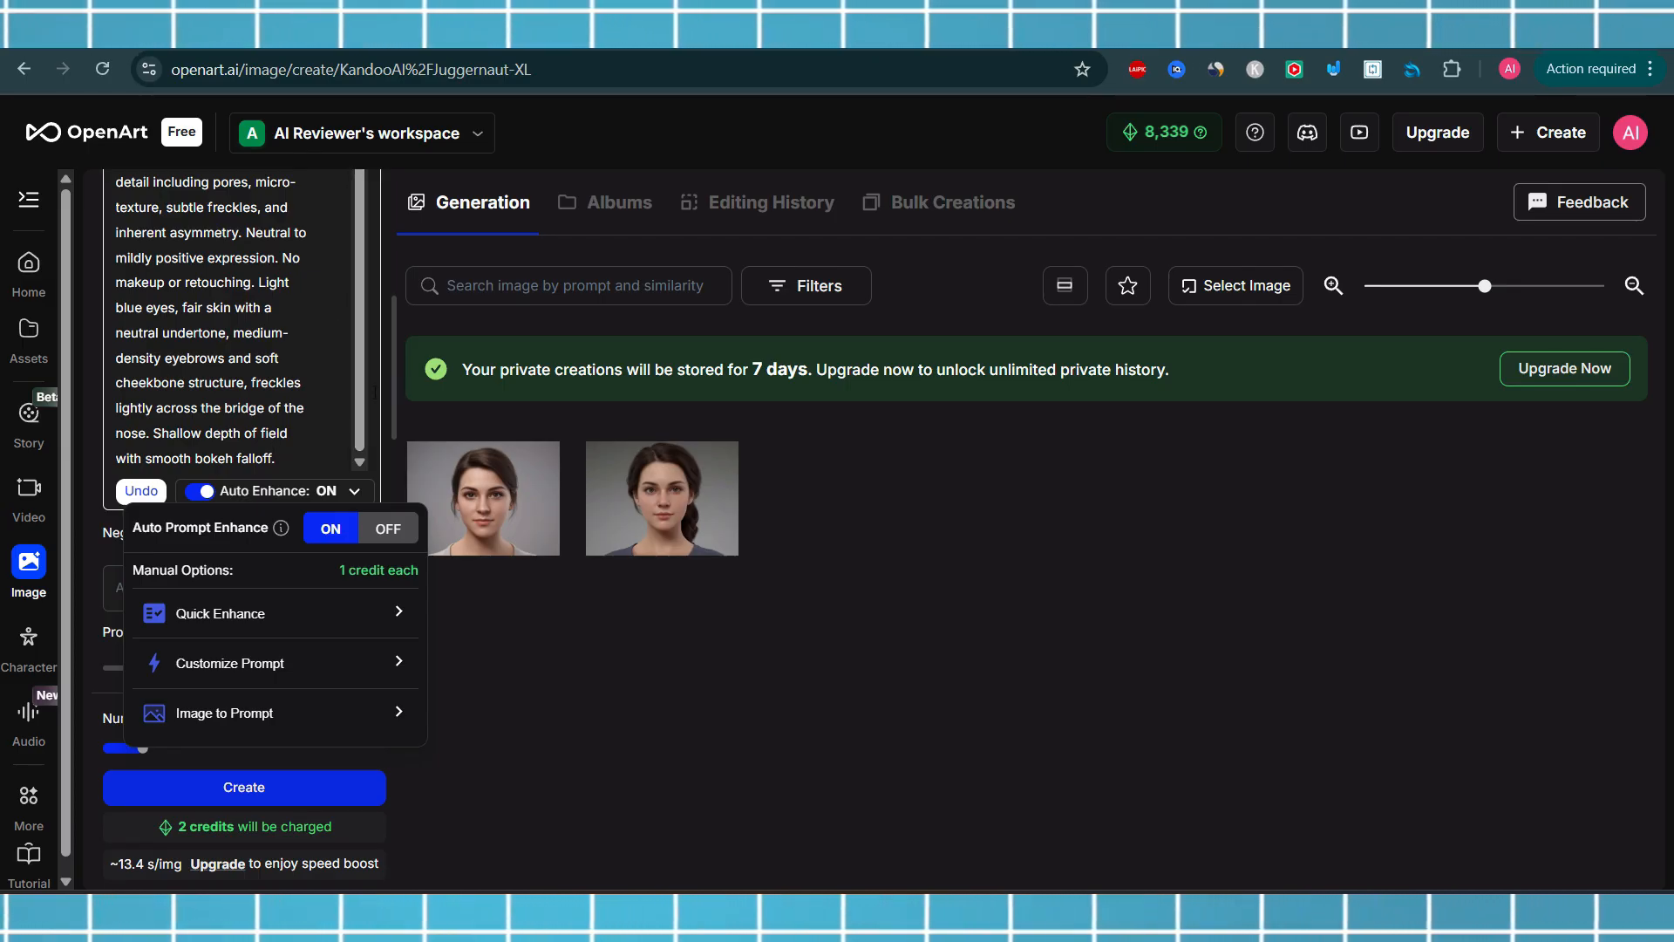
click(699, 731)
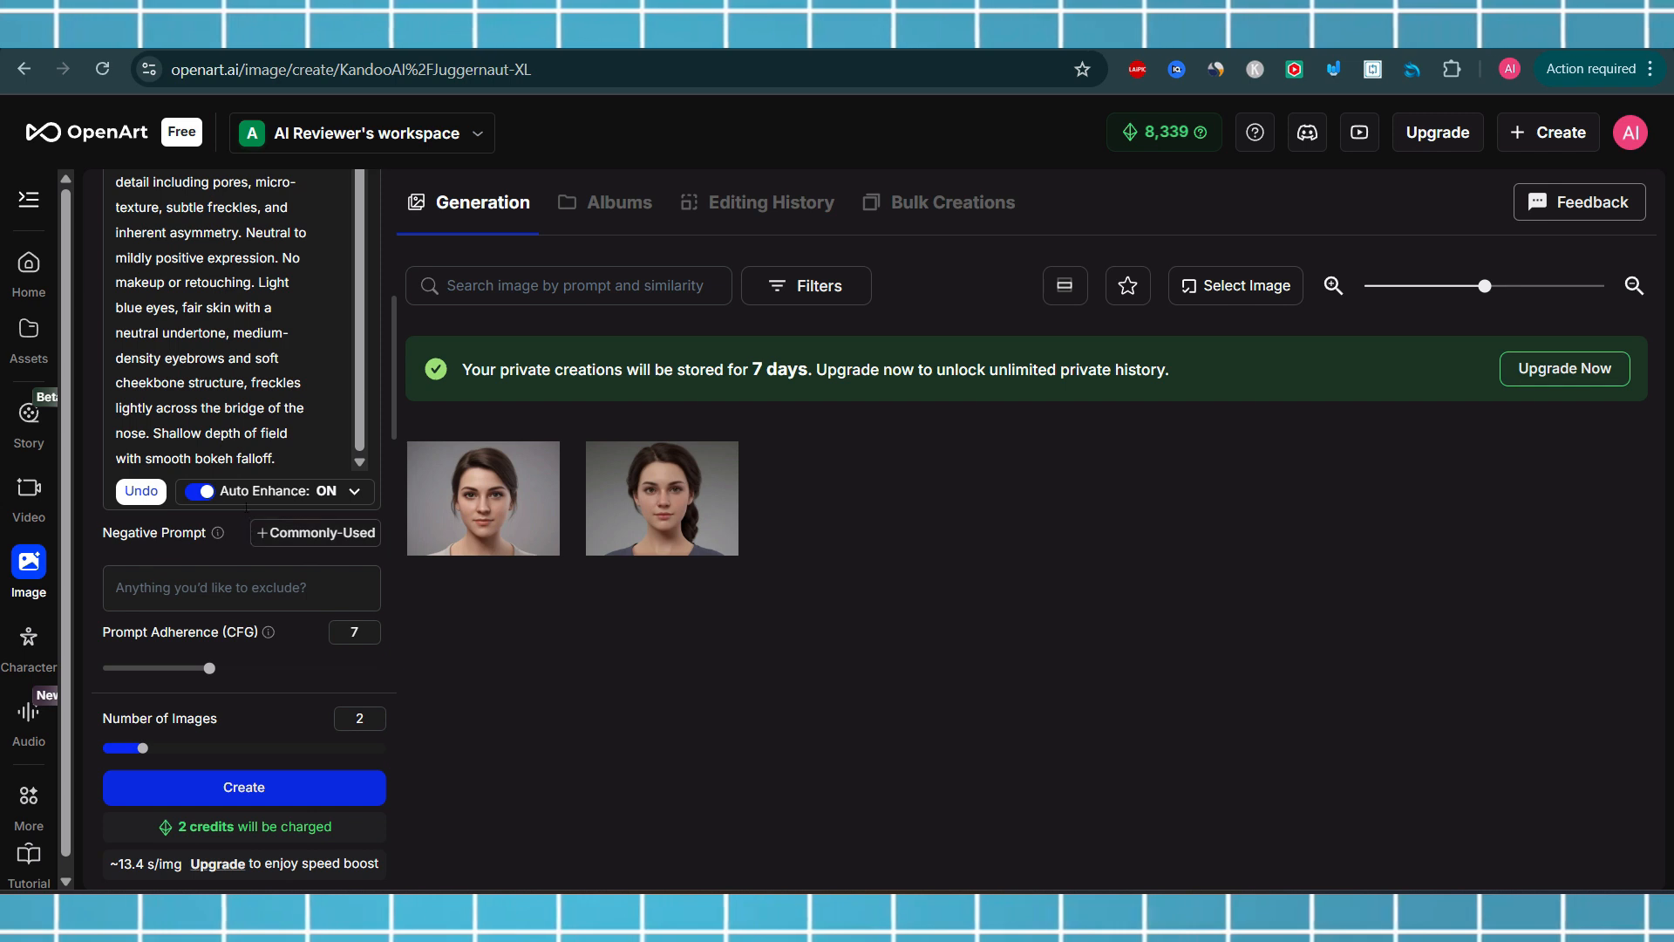
Switch to the Google Docs document and copy the Negative Prompt paragraph
click(292, 450)
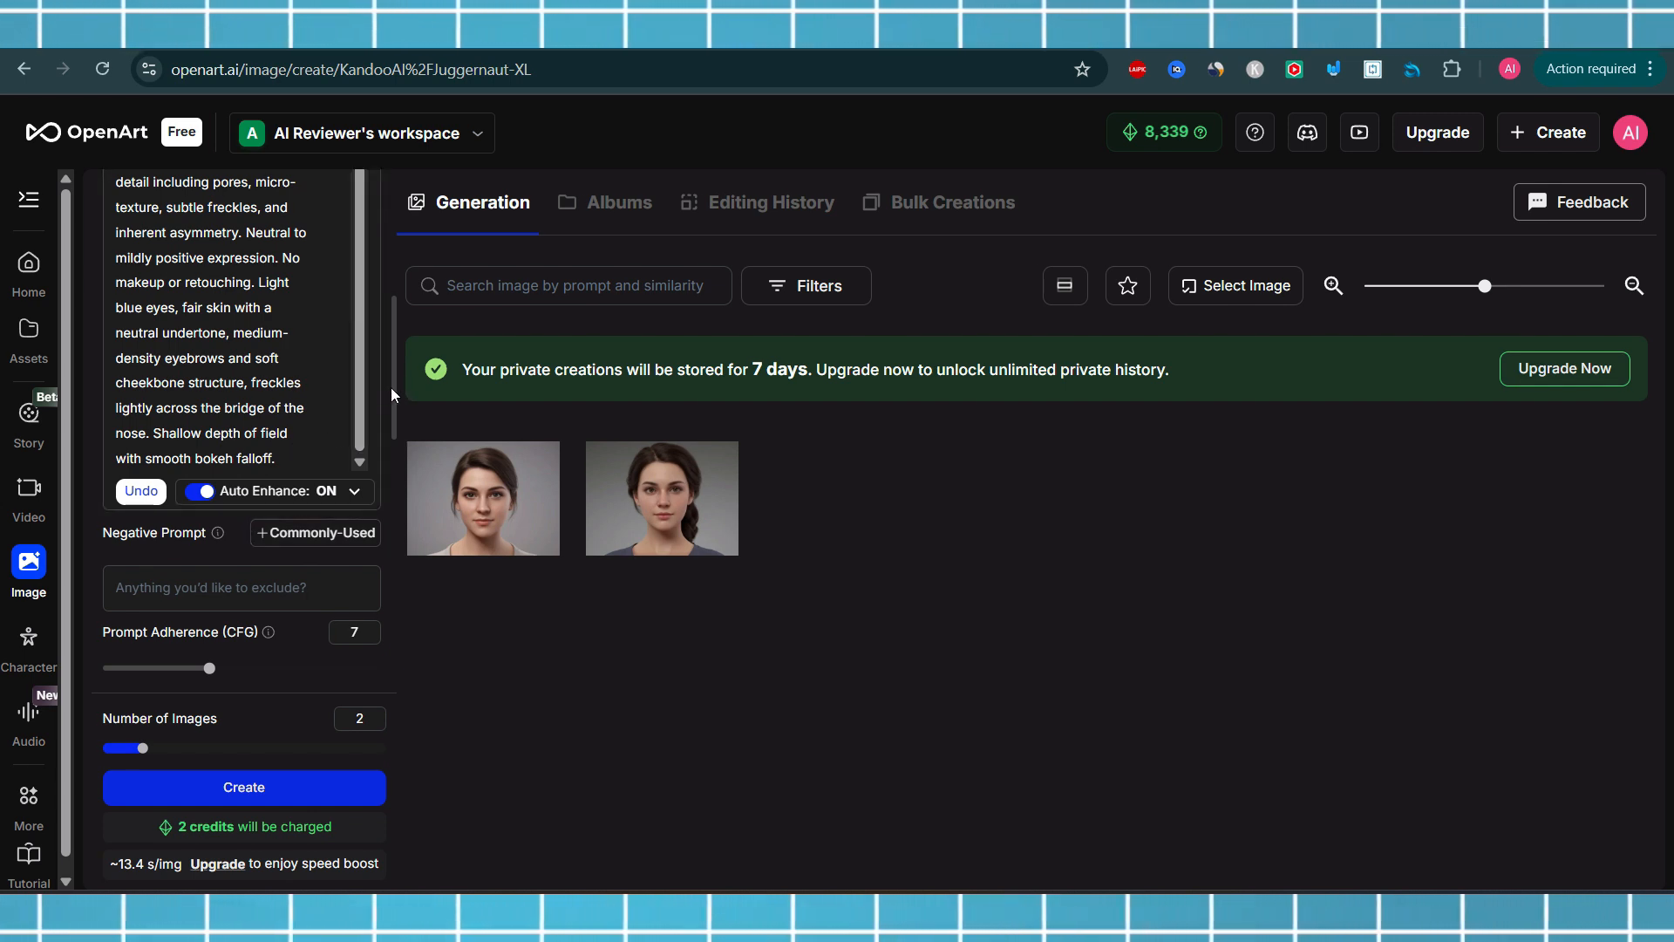
drag(391, 387, 405, 282)
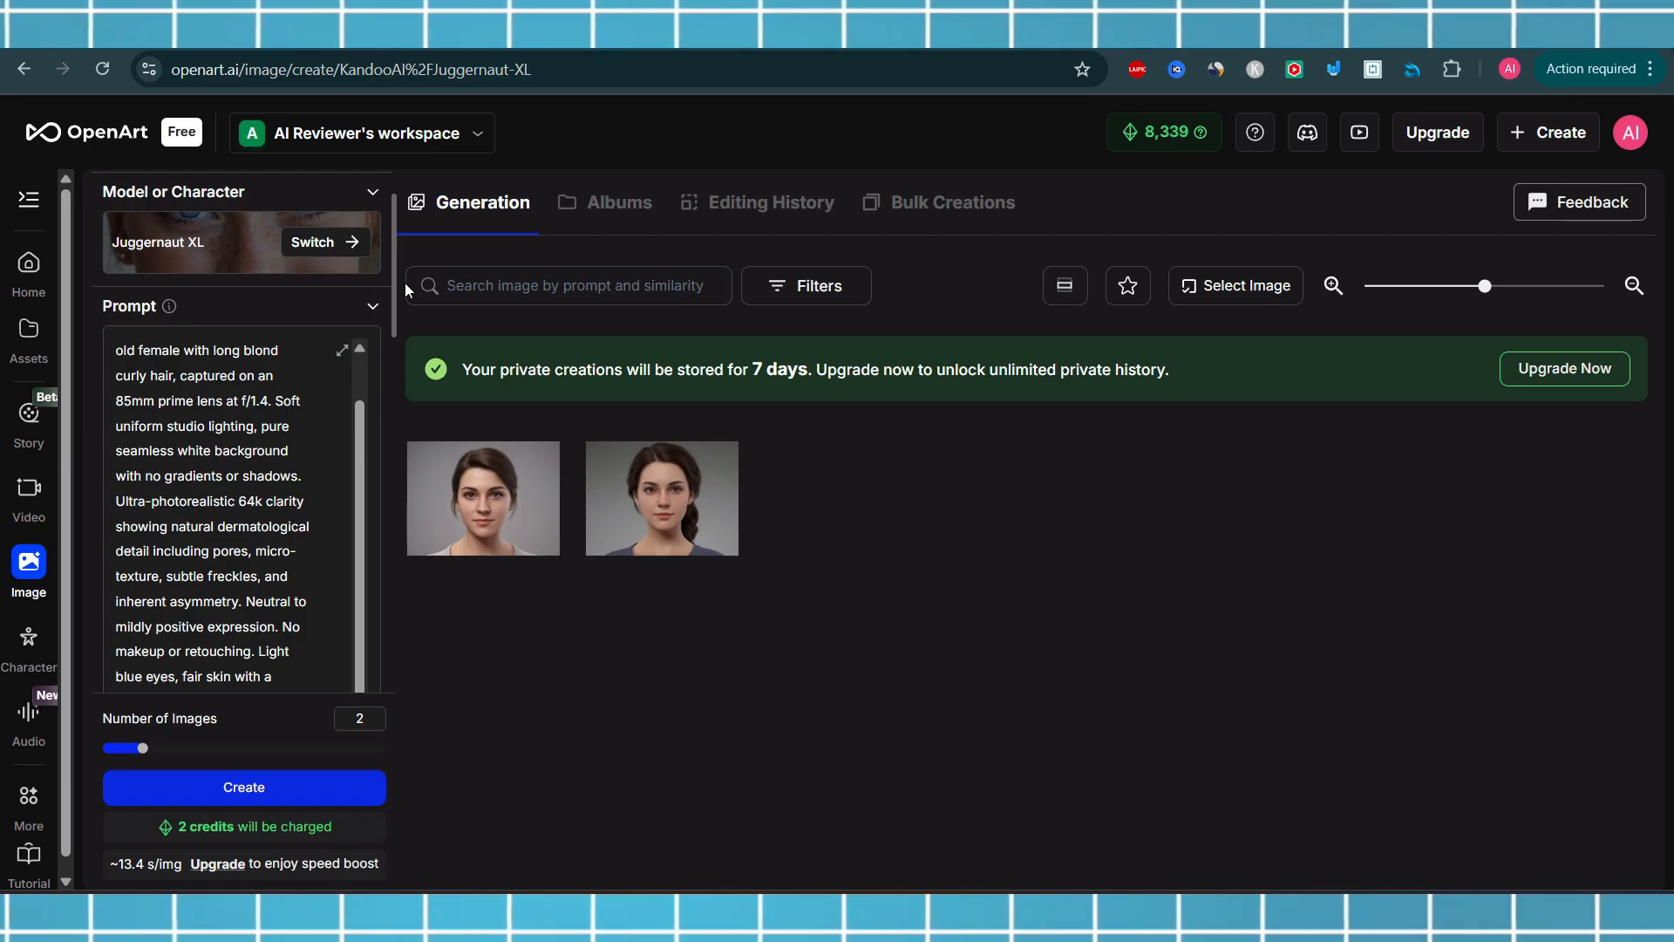
drag(405, 282, 415, 385)
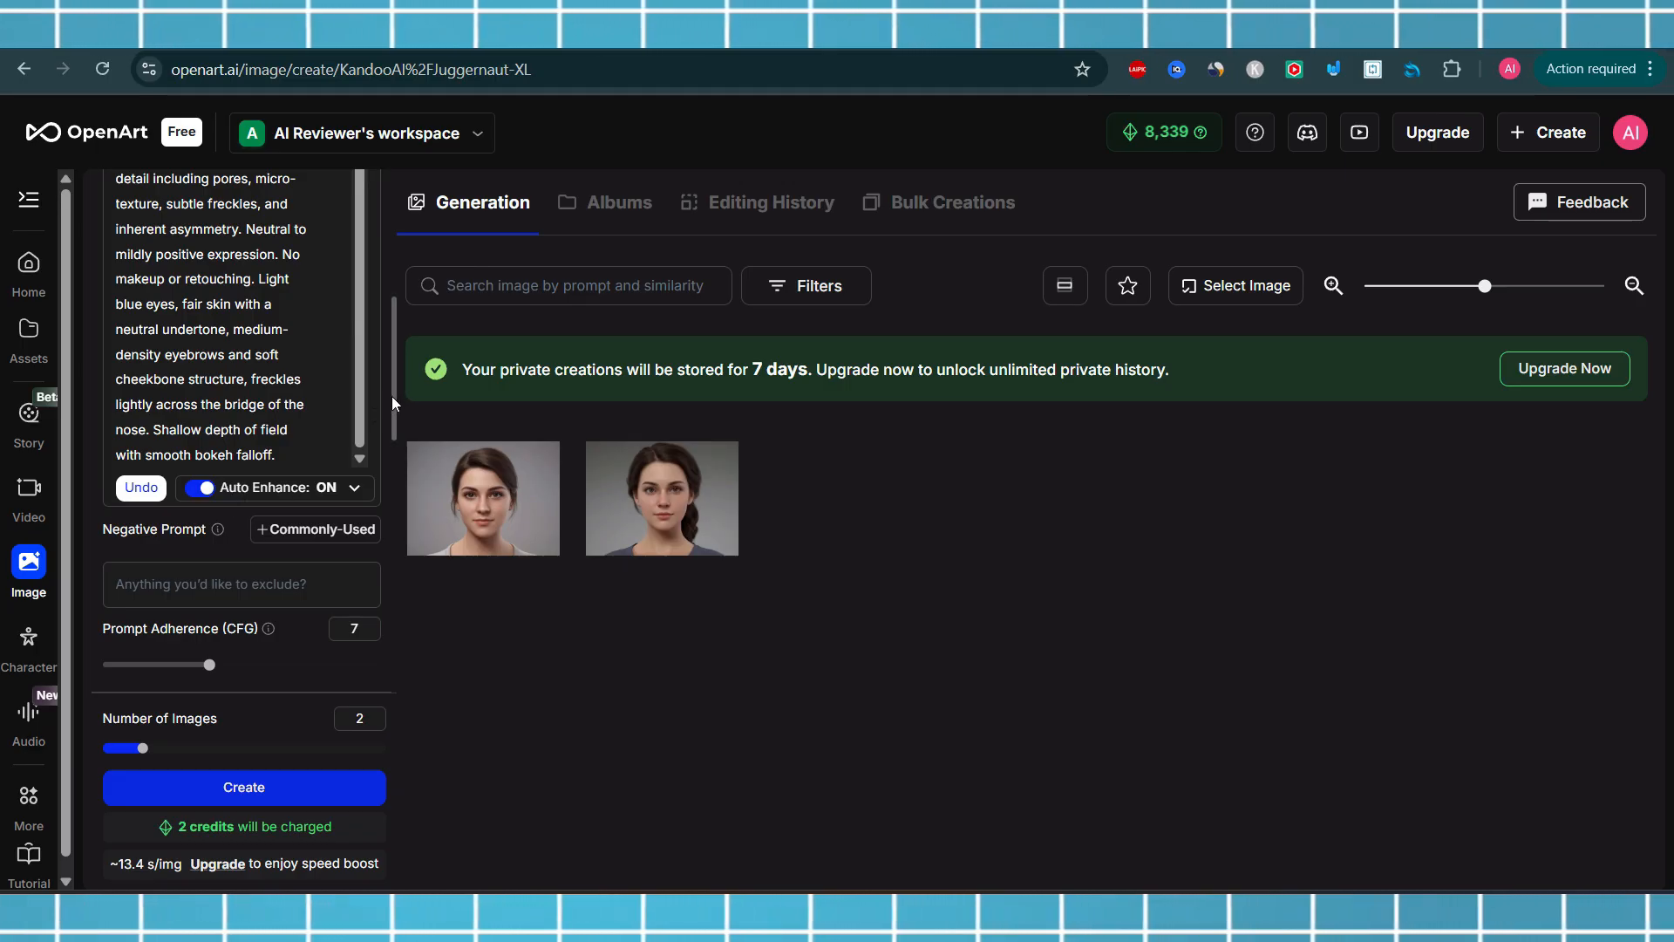
drag(390, 396, 393, 412)
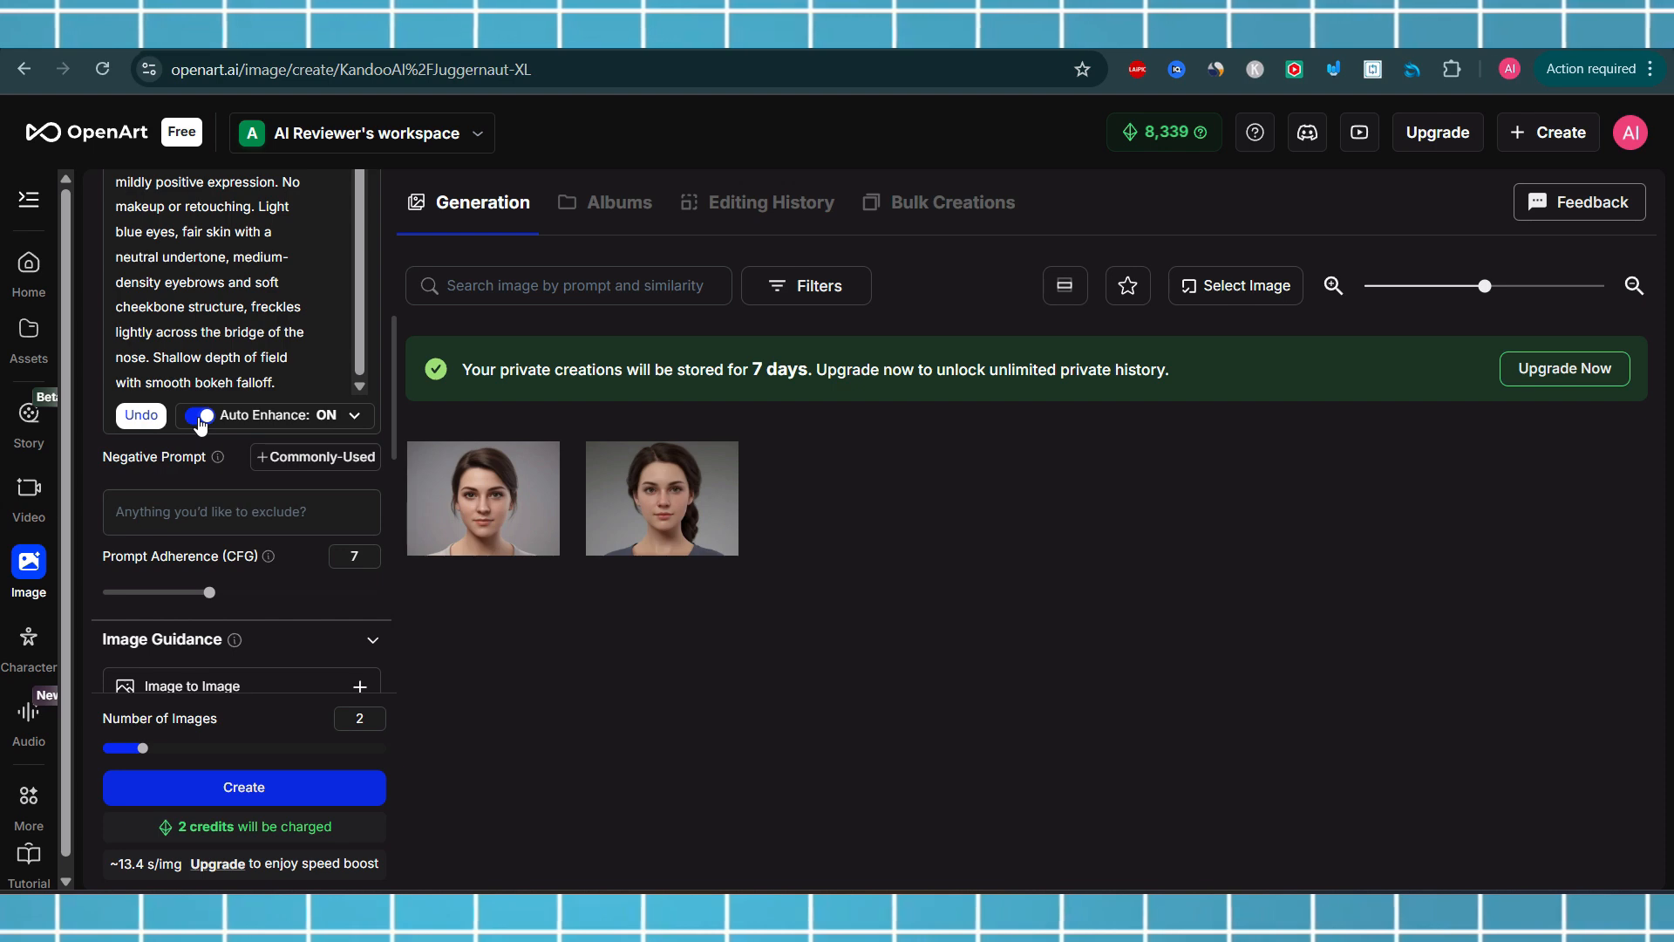
triple_click(399, 402)
click(224, 502)
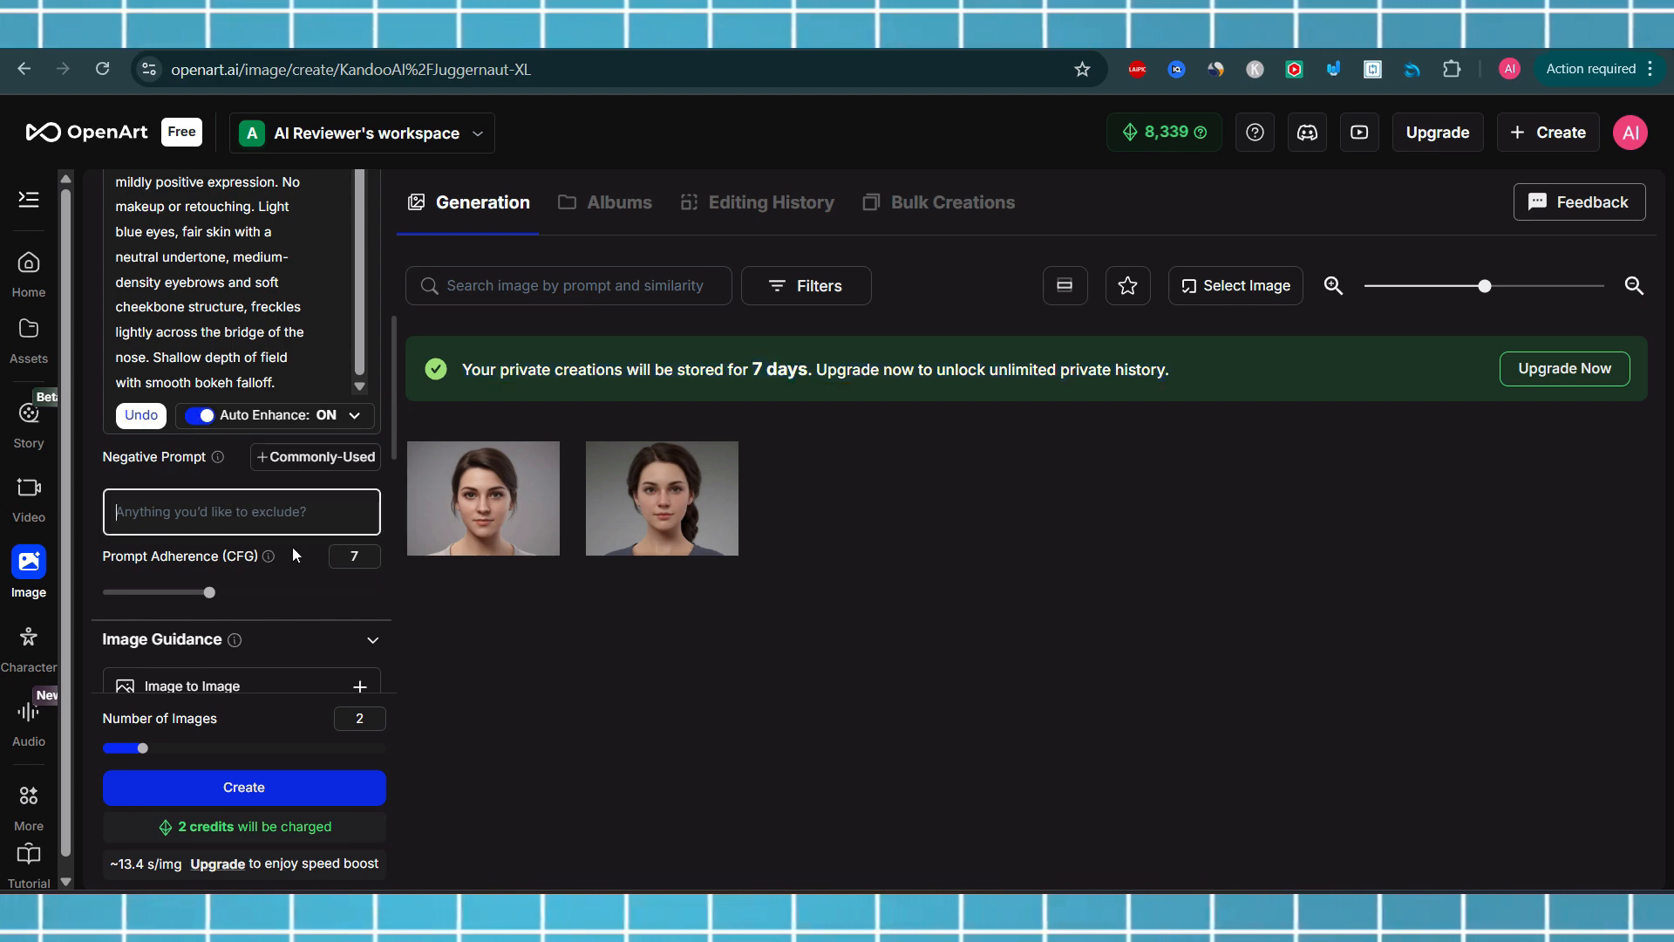
click(1077, 29)
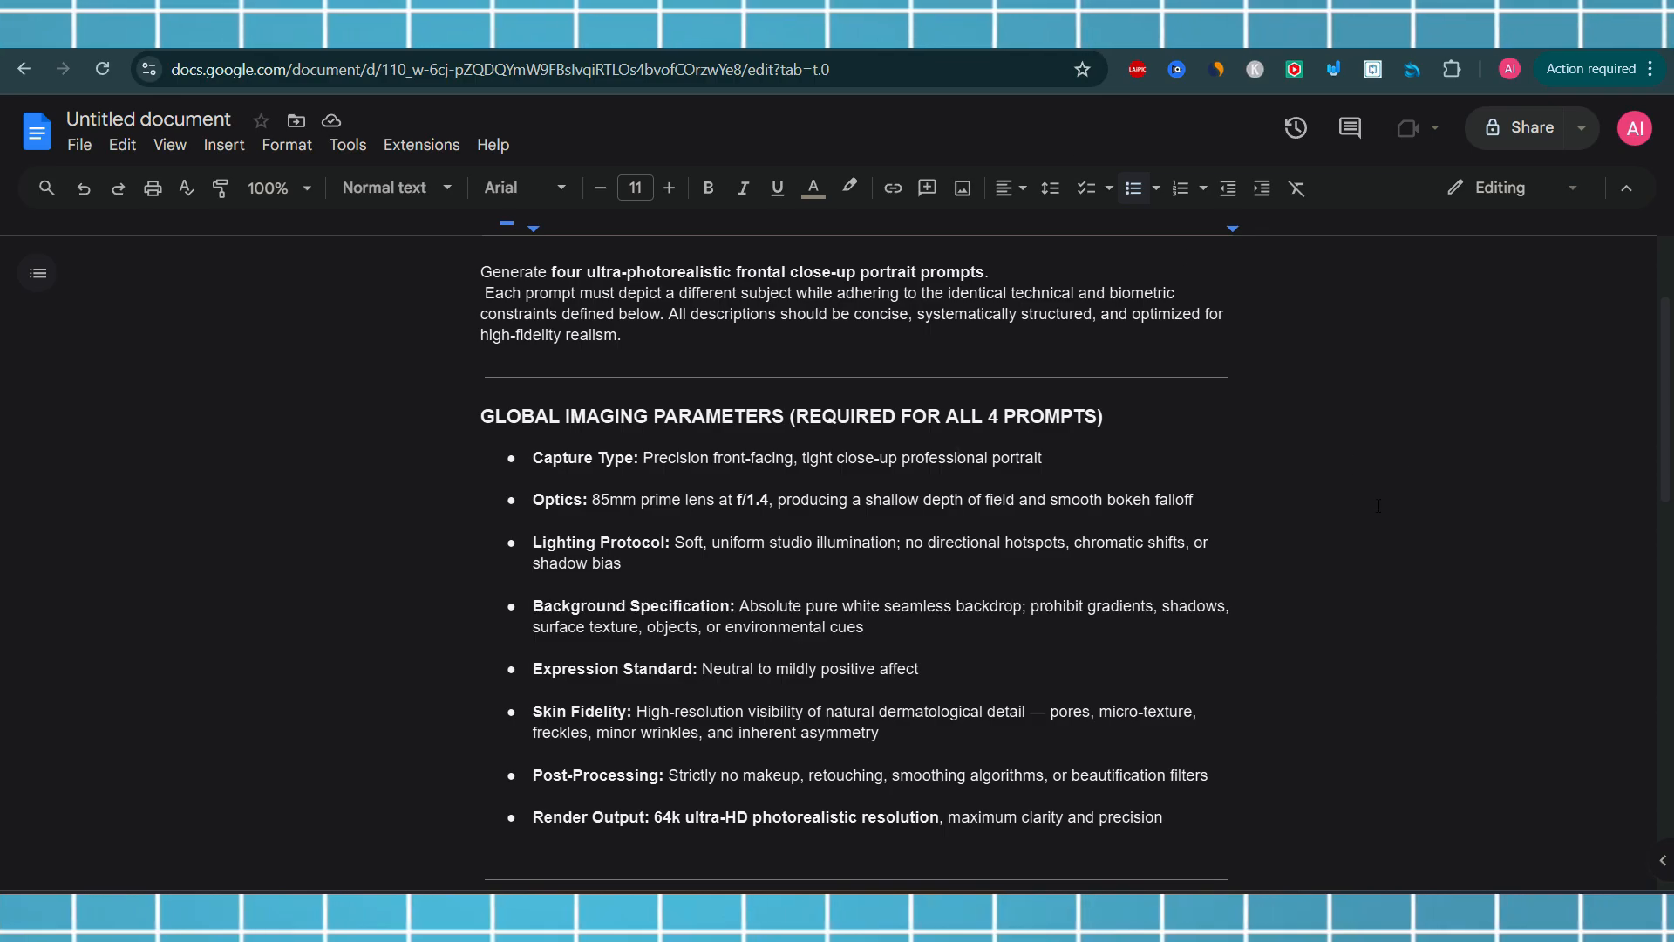
scroll(1646, 367, down, 10)
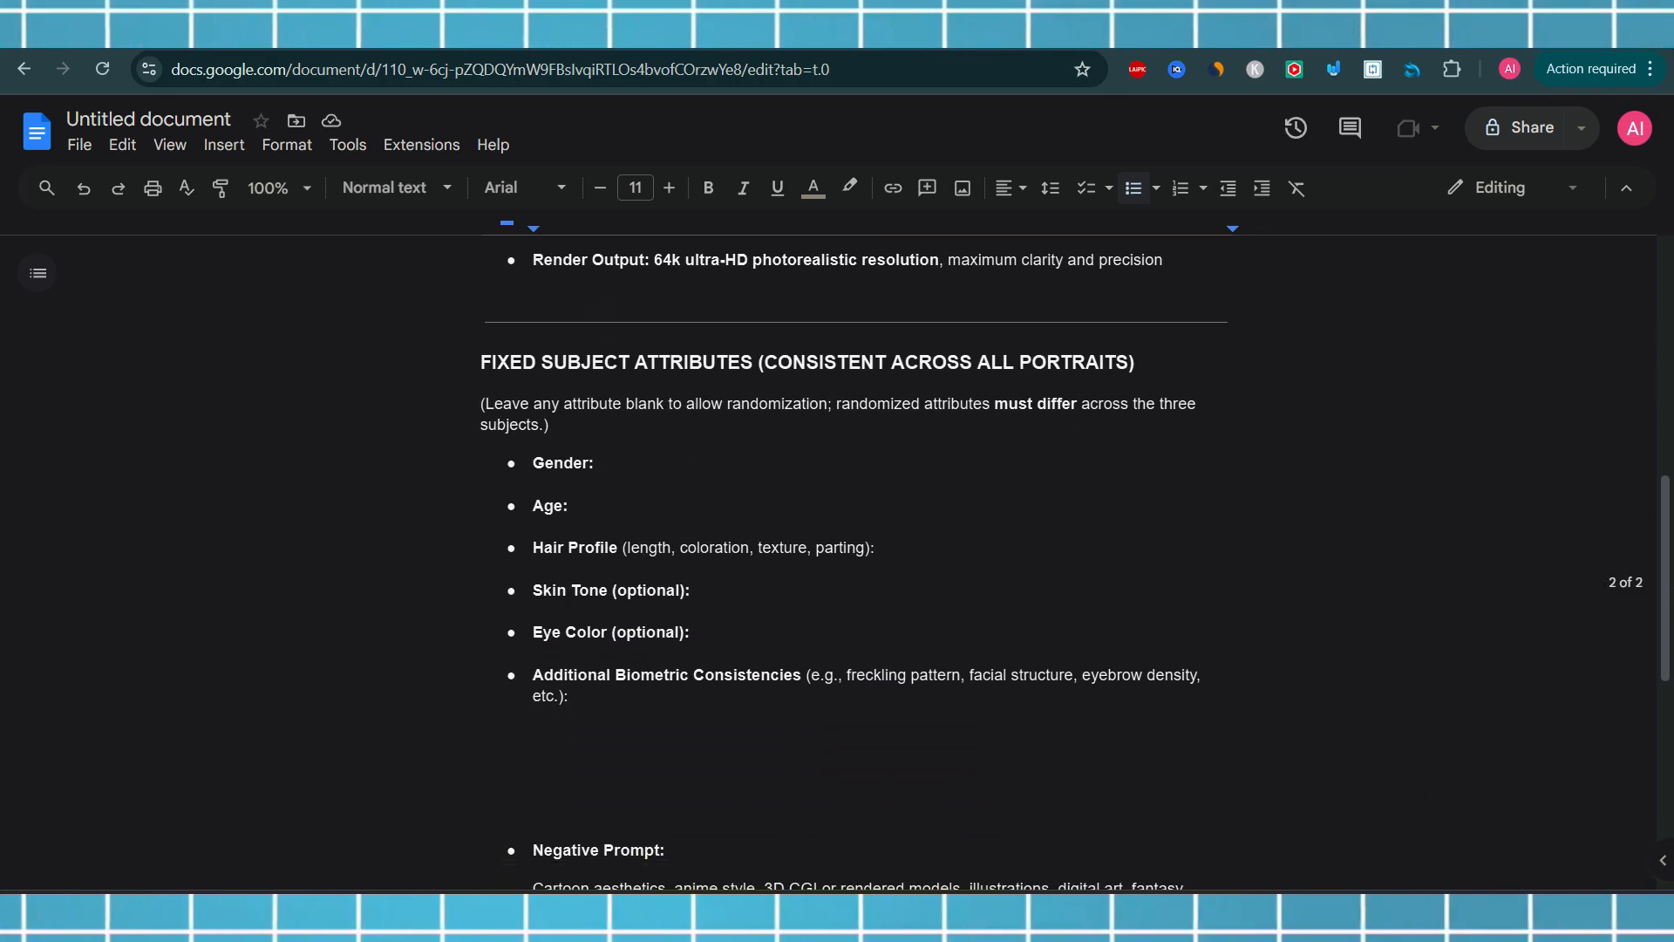
scroll(872, 522, down, 1)
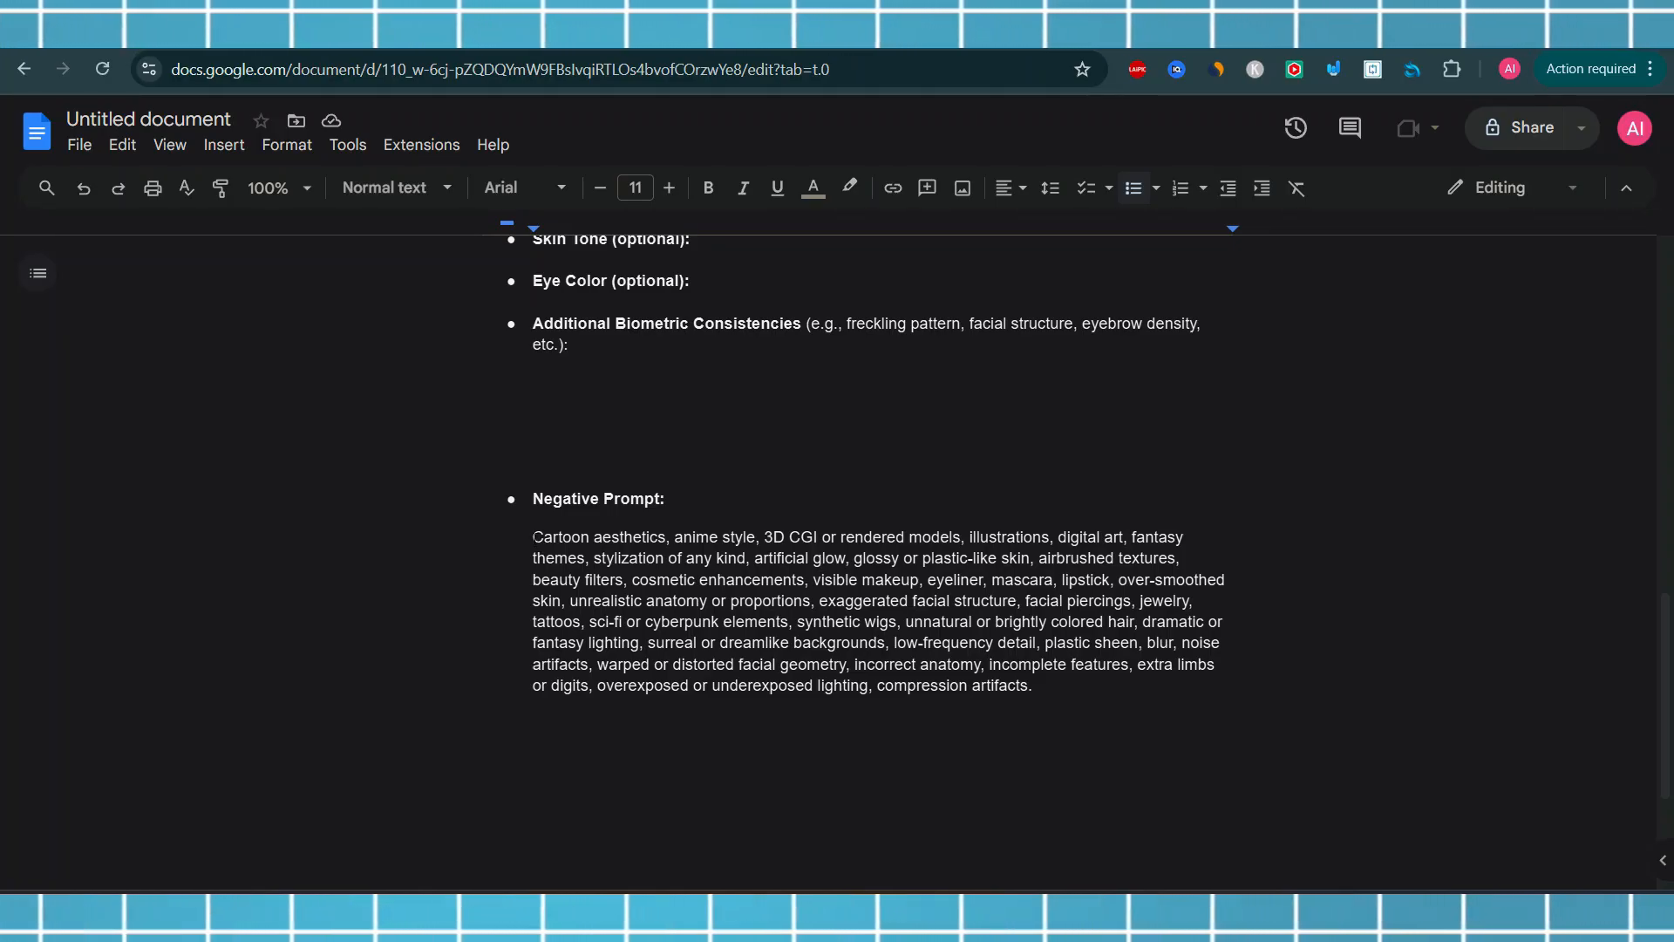
drag(534, 537, 1224, 687)
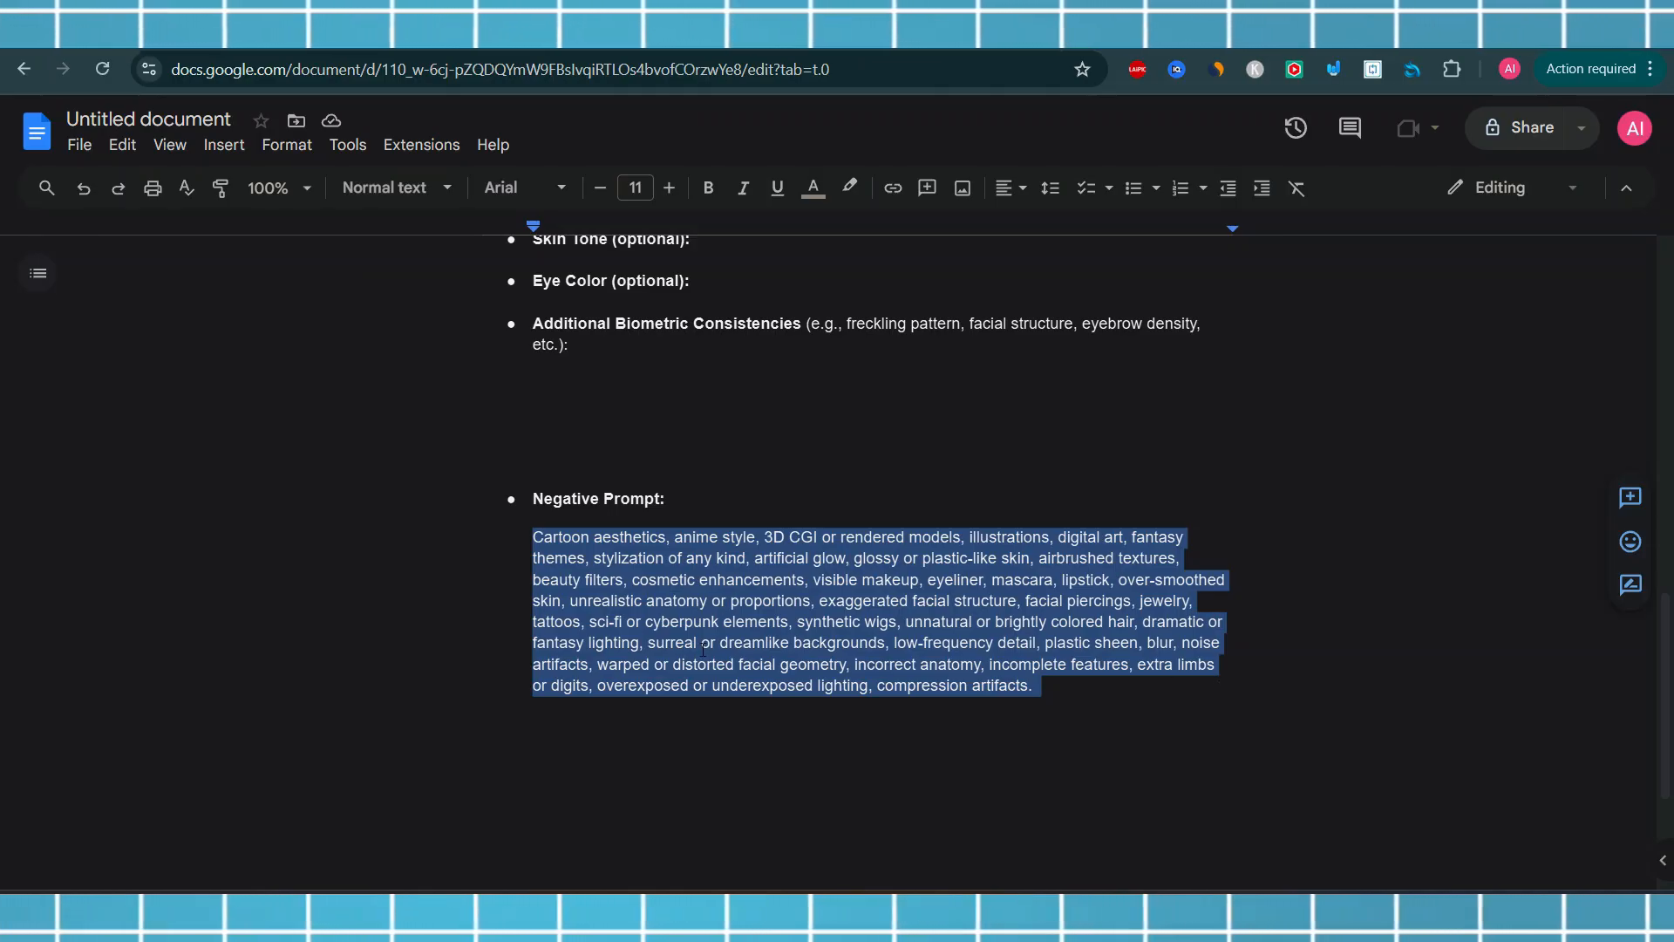
right_click(942, 602)
click(1003, 410)
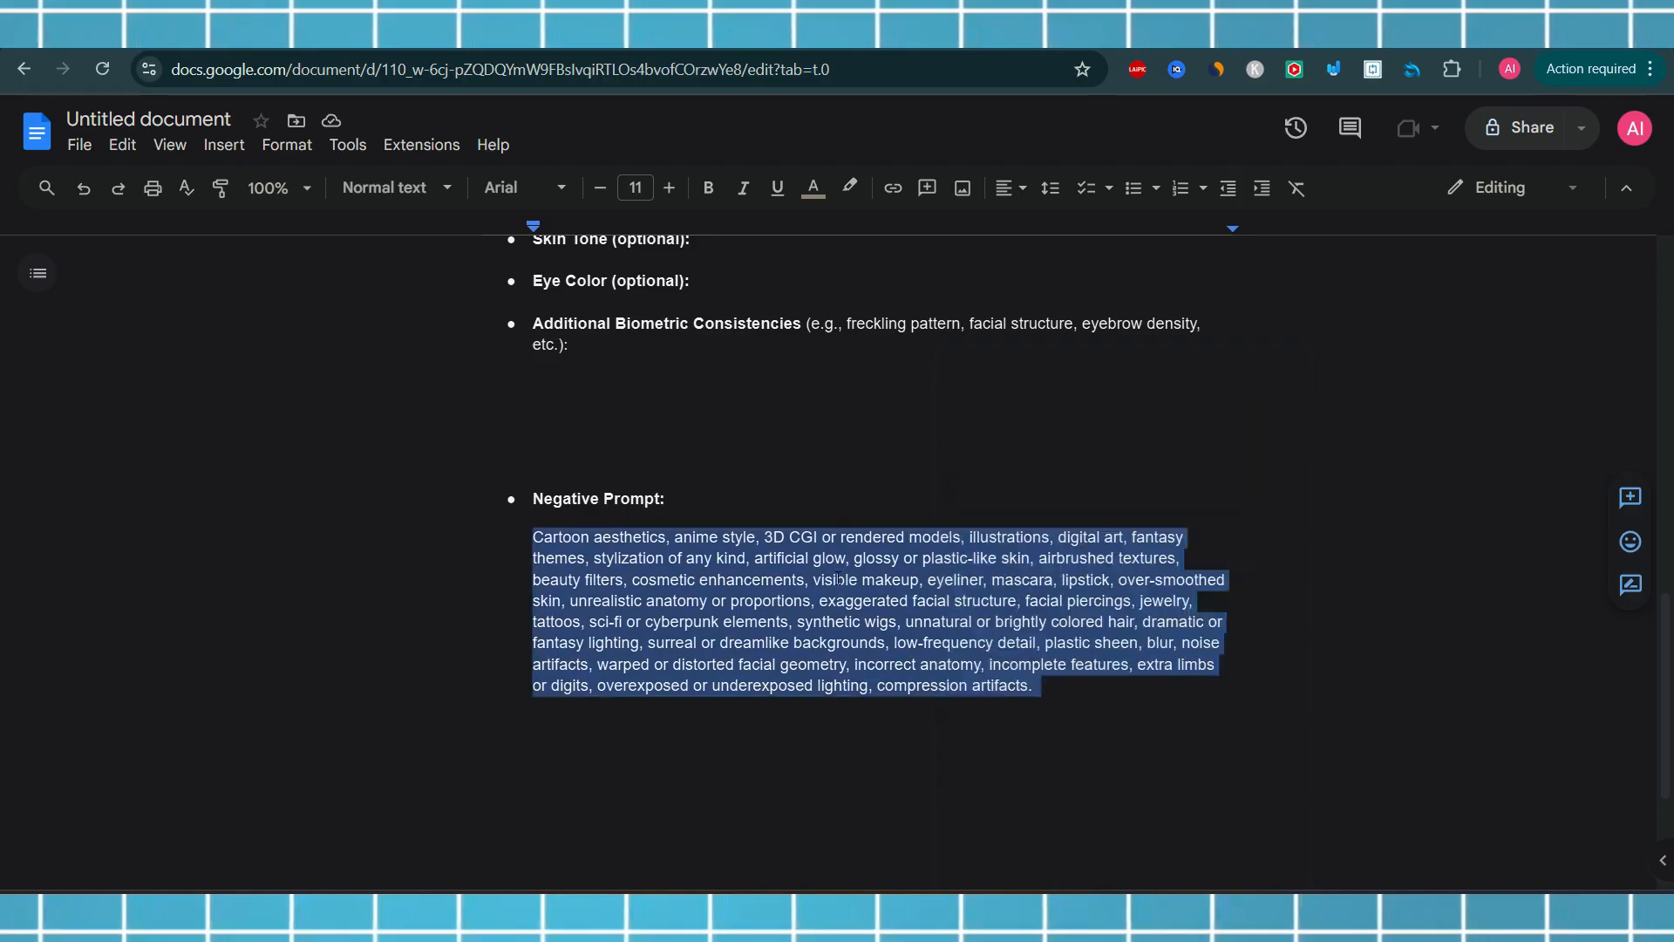
Paste the copied text into the Negative Prompt field
click(255, 33)
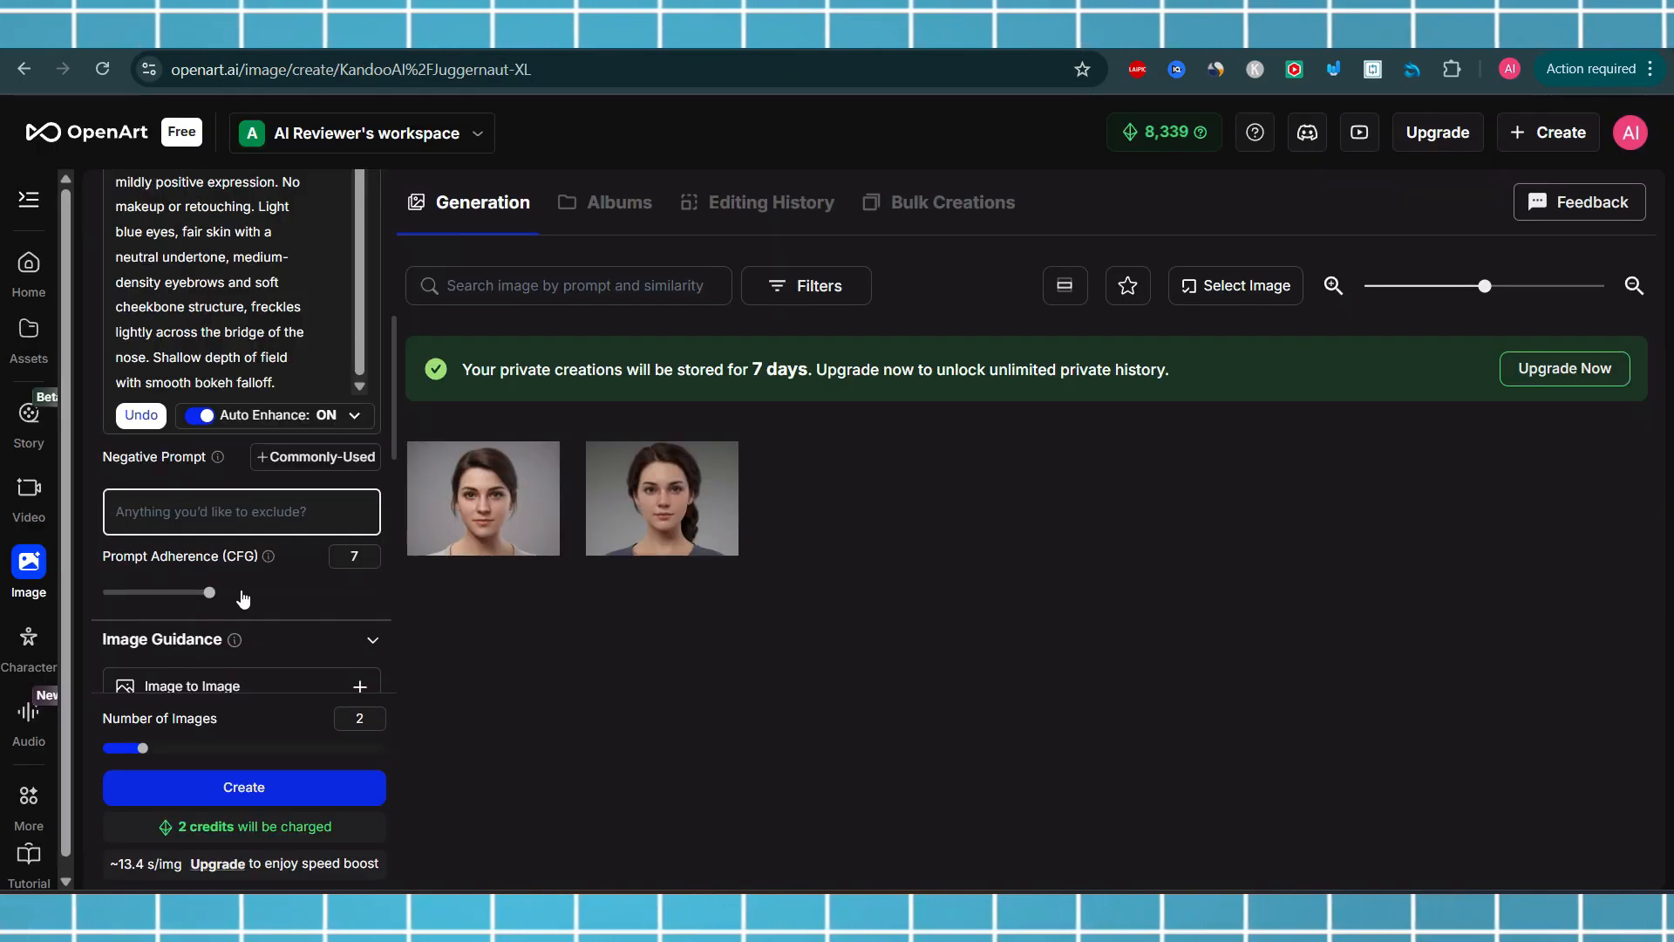
key(ctrl+v)
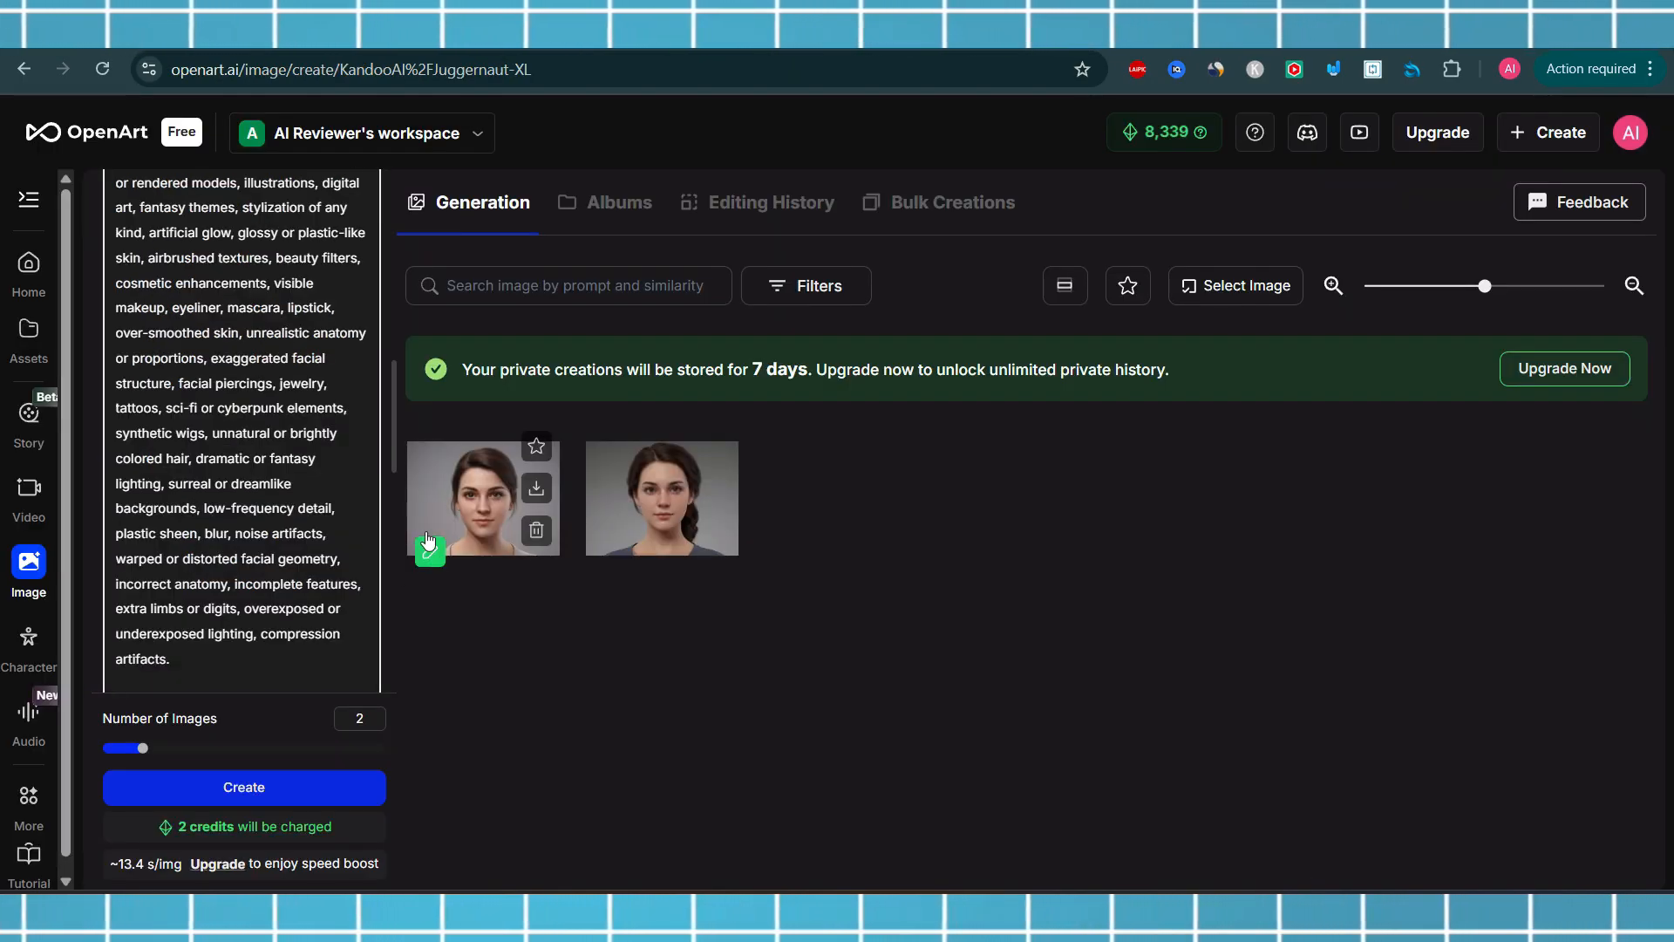
drag(396, 443, 412, 501)
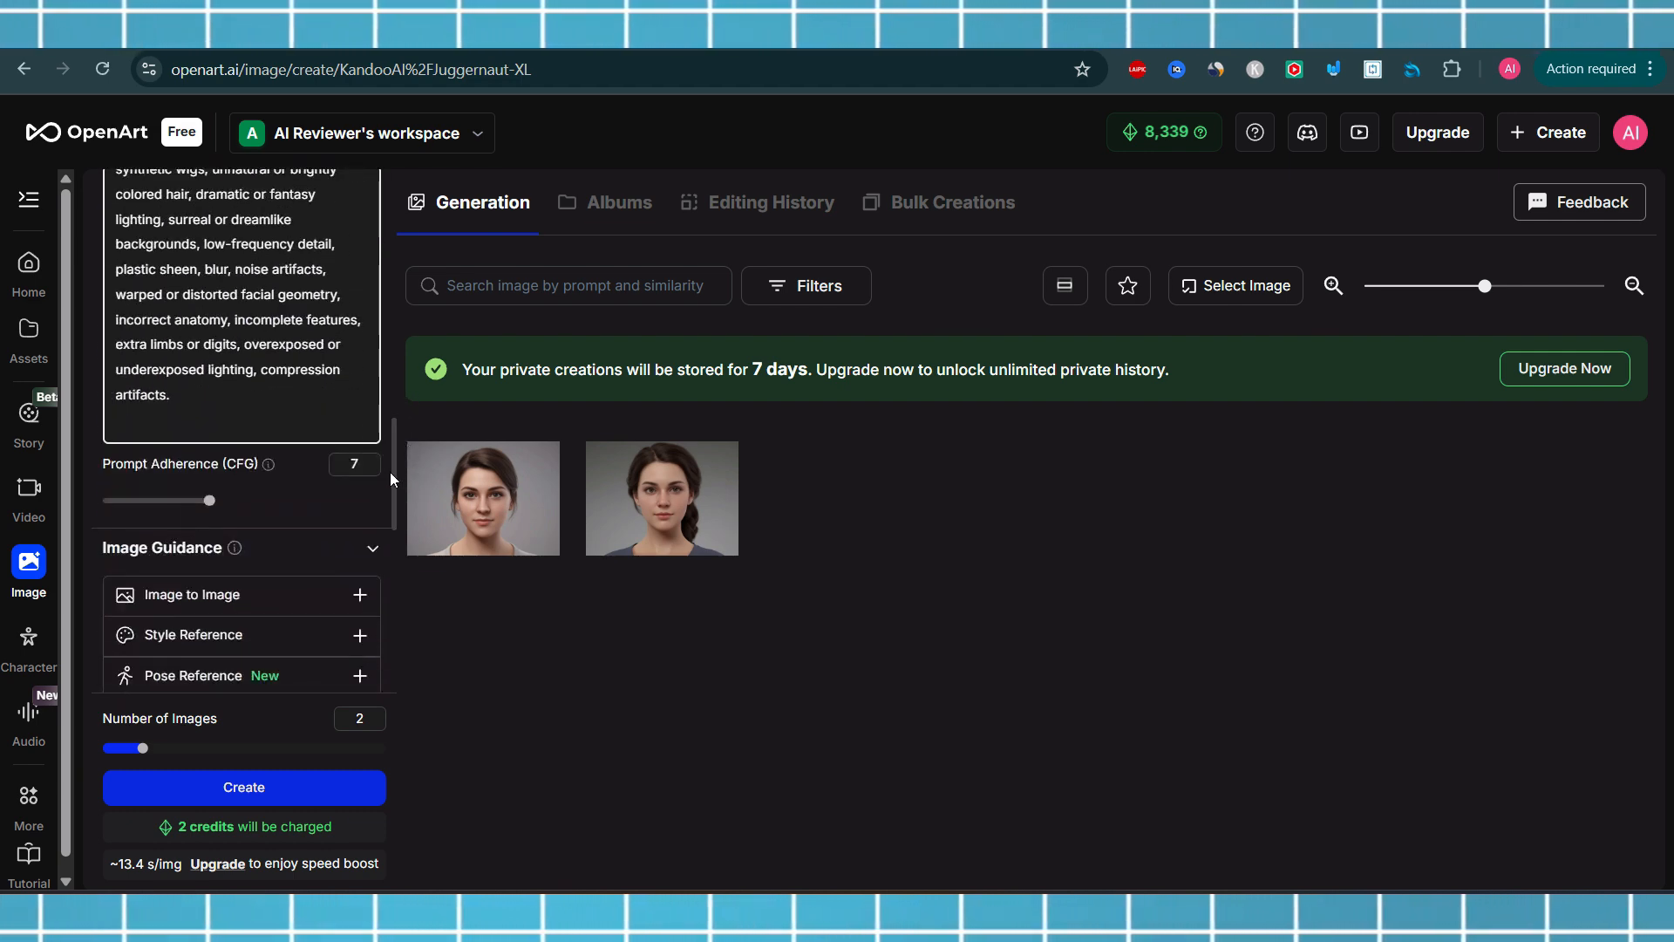
Generate two new images with the updated prompt and negative prompt
drag(392, 471, 390, 614)
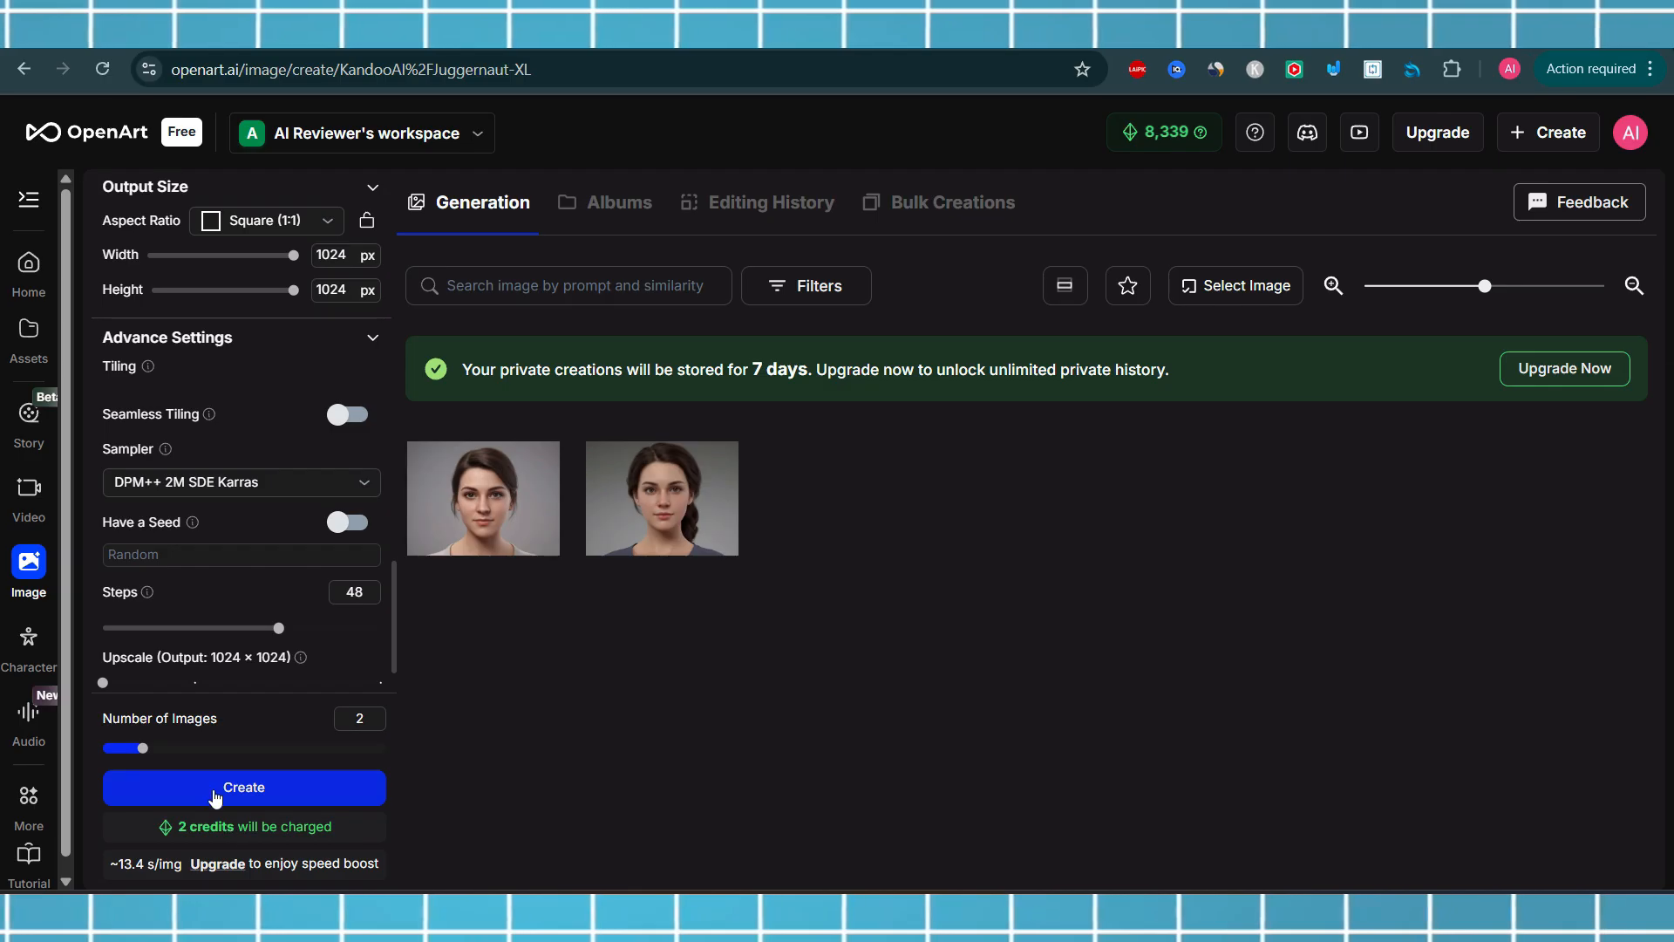
click(215, 796)
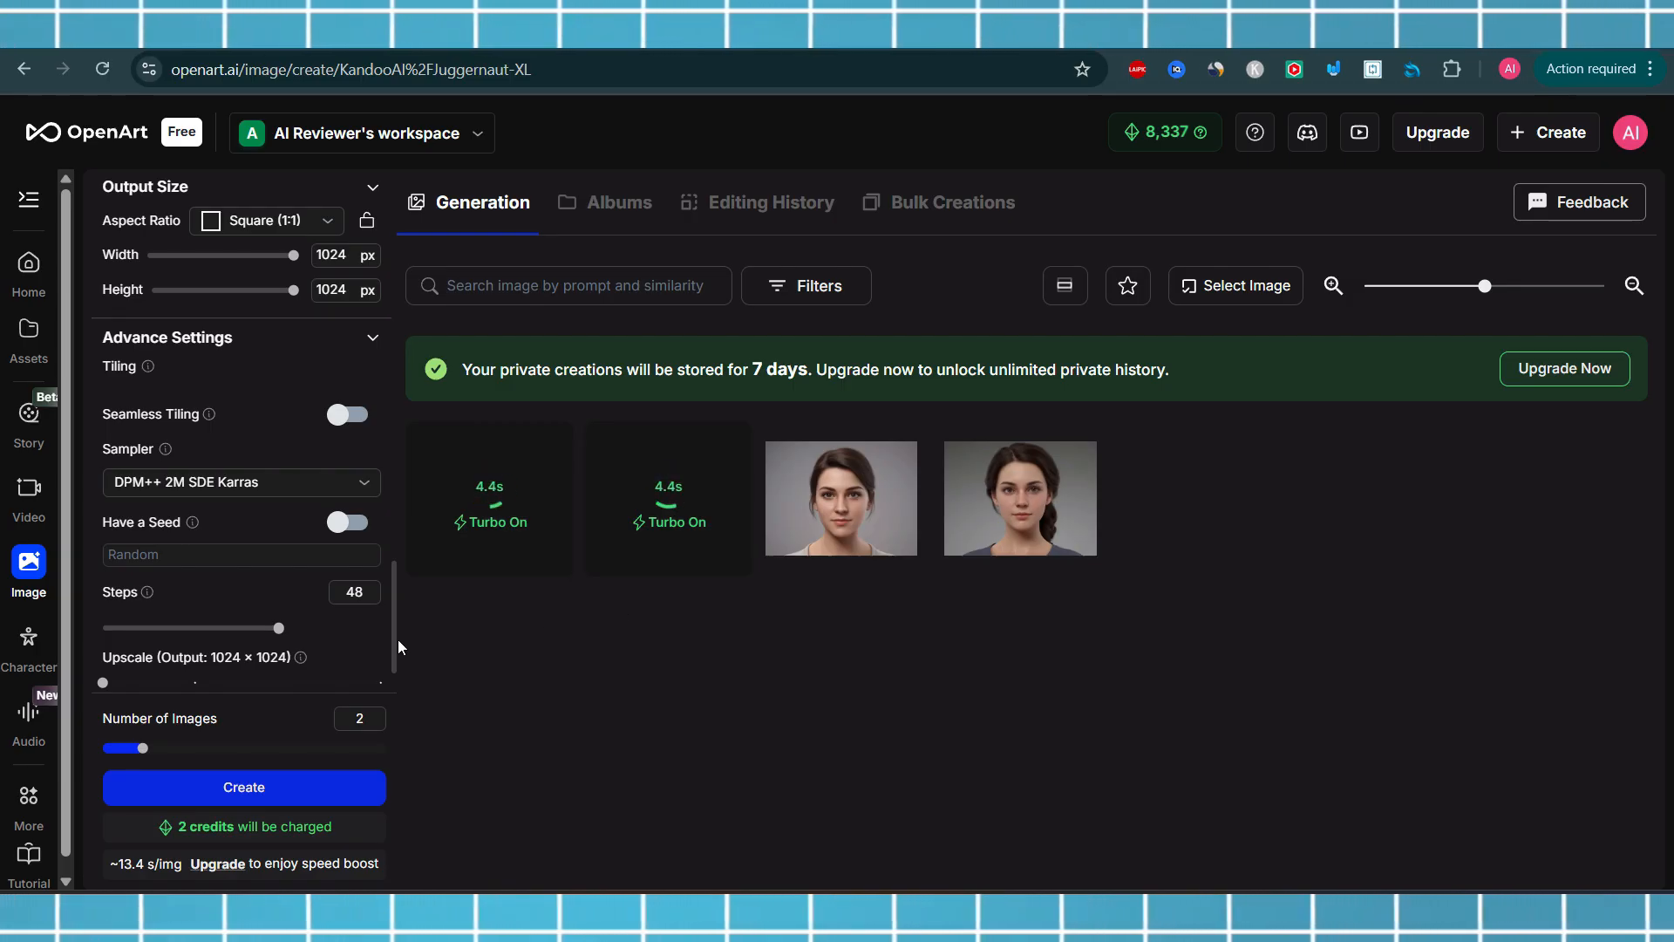
drag(395, 642, 398, 267)
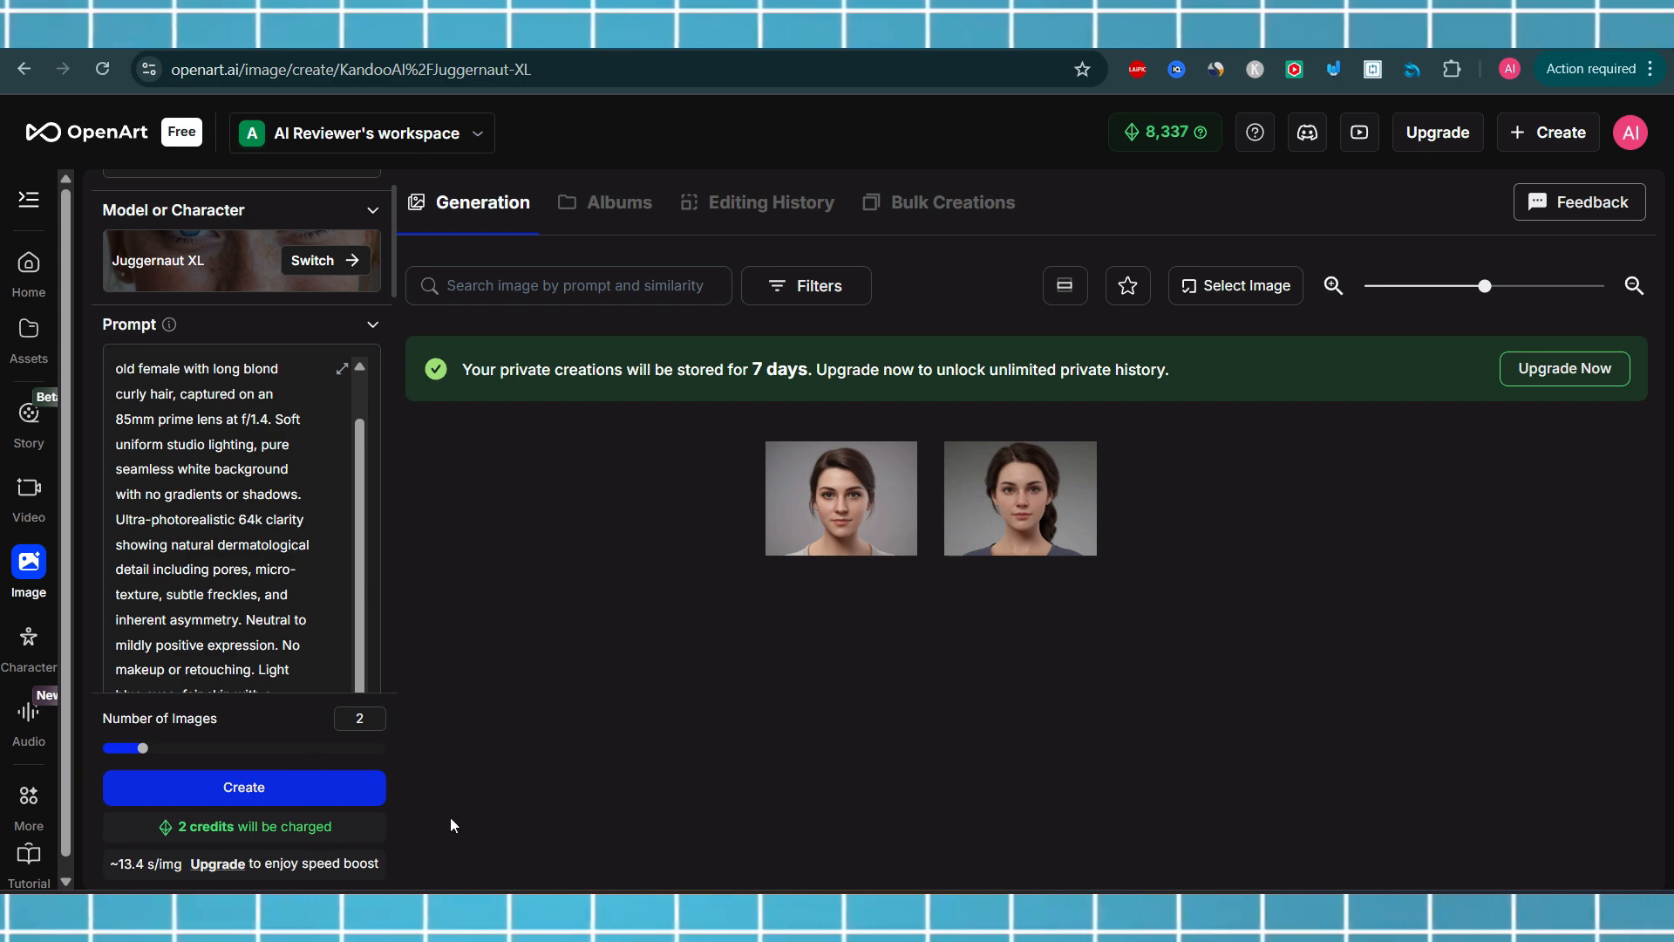
Open the first new portrait and flip back and forth between the two generated images to compare them
click(479, 539)
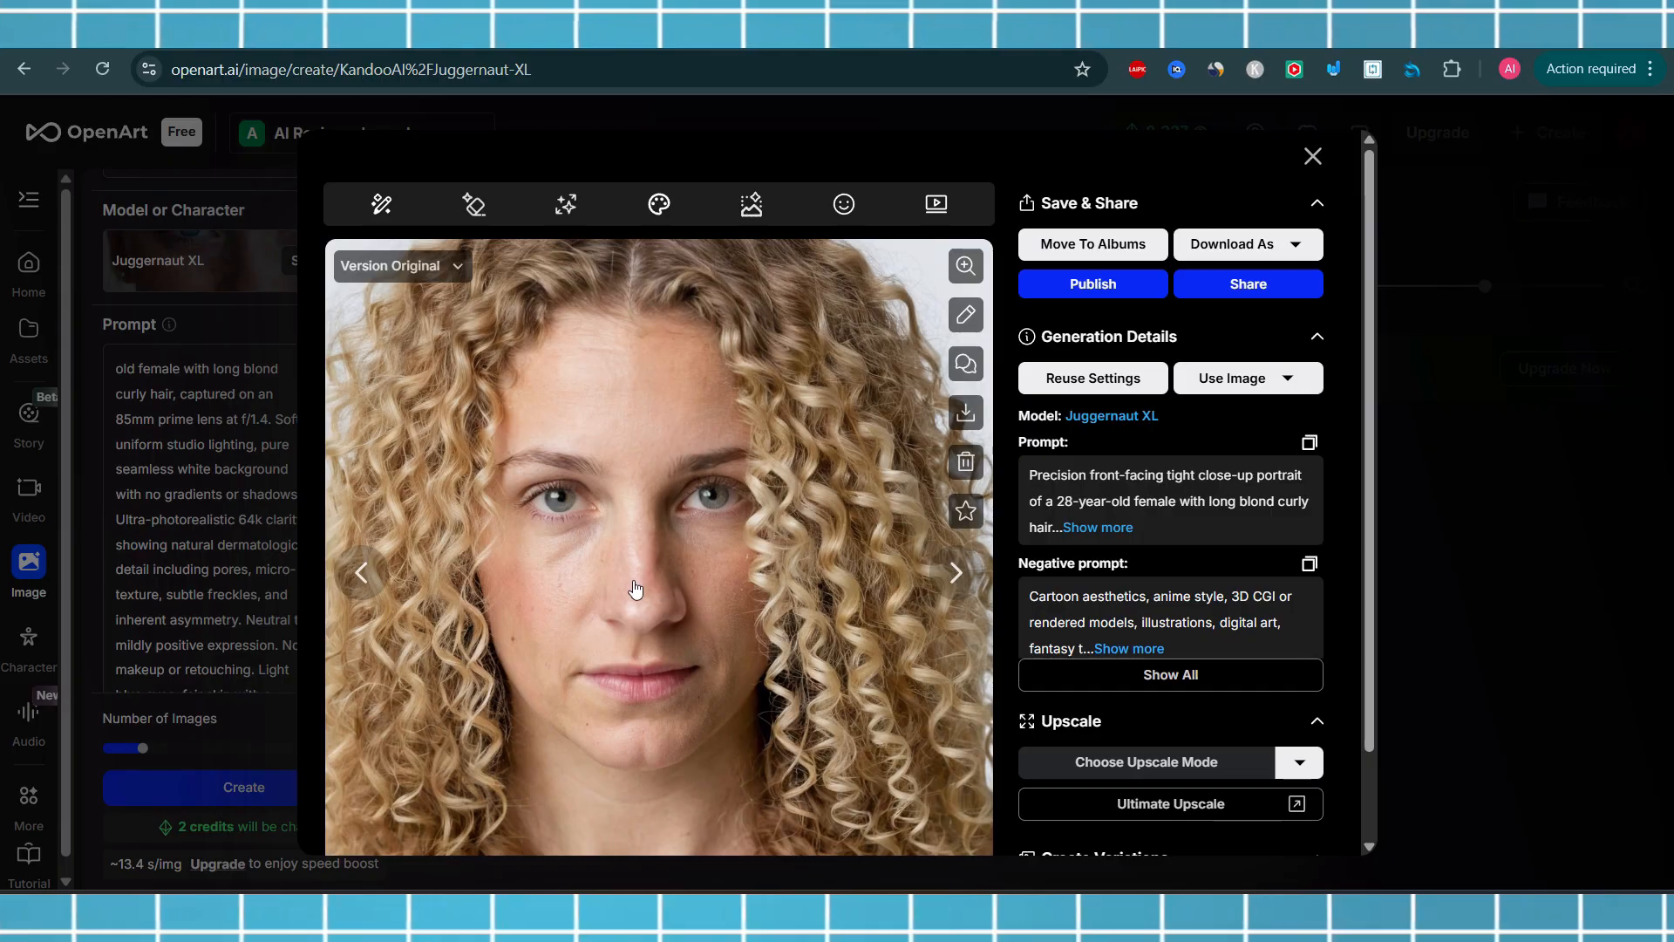
click(956, 572)
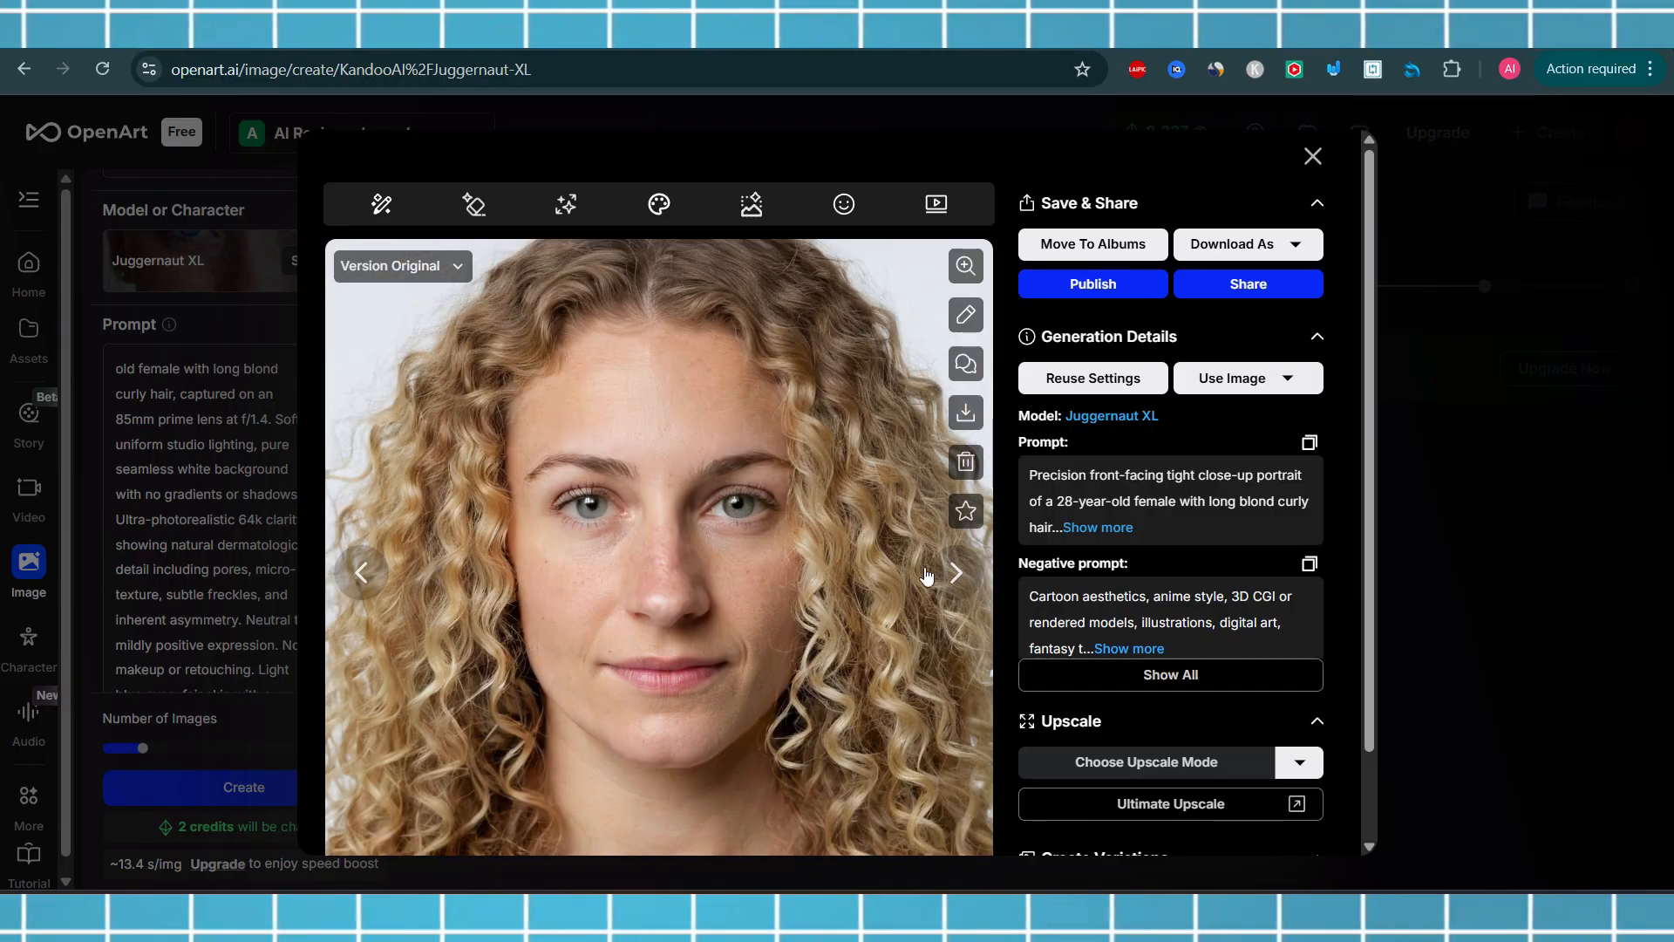
click(361, 572)
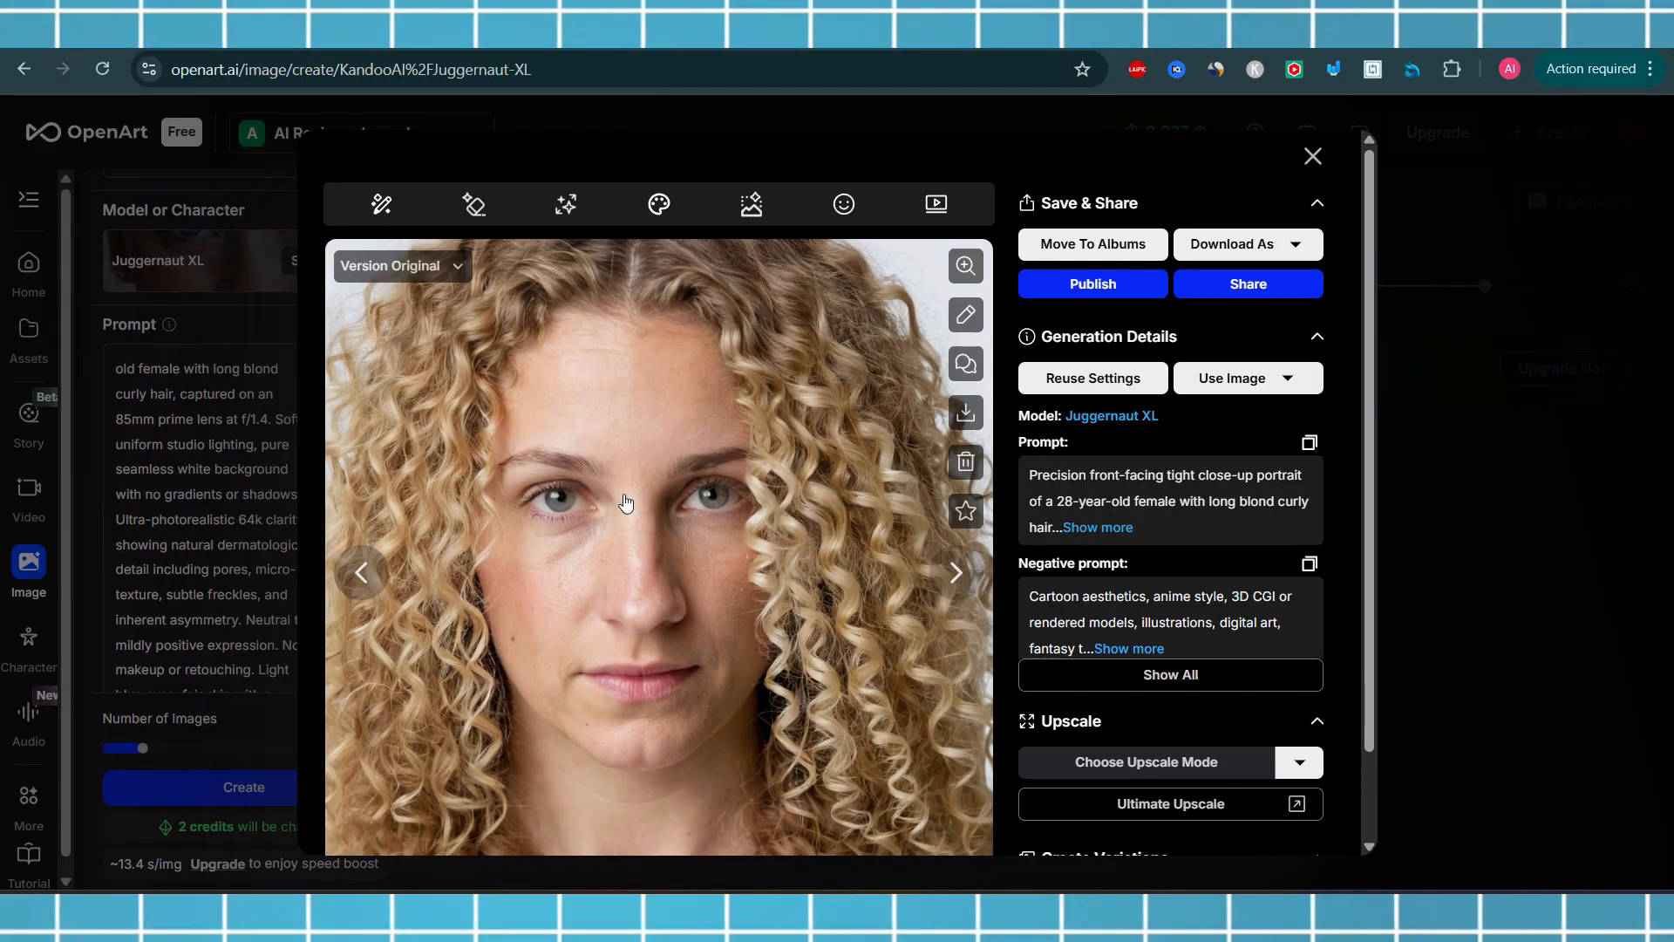
click(956, 572)
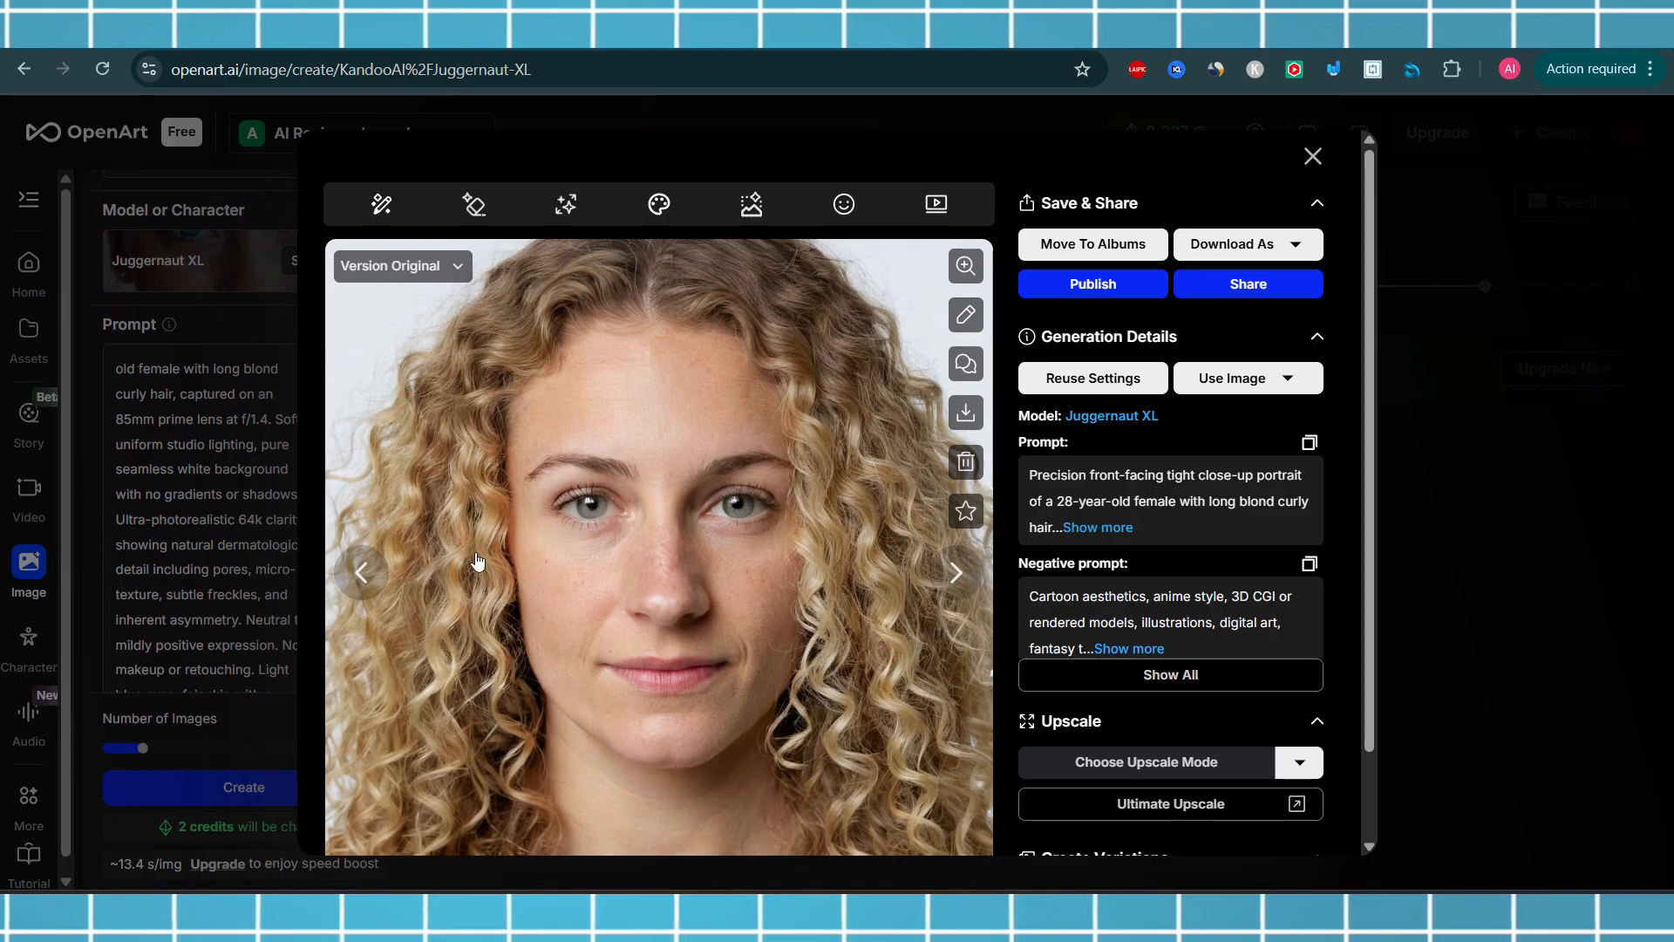
click(361, 571)
click(935, 576)
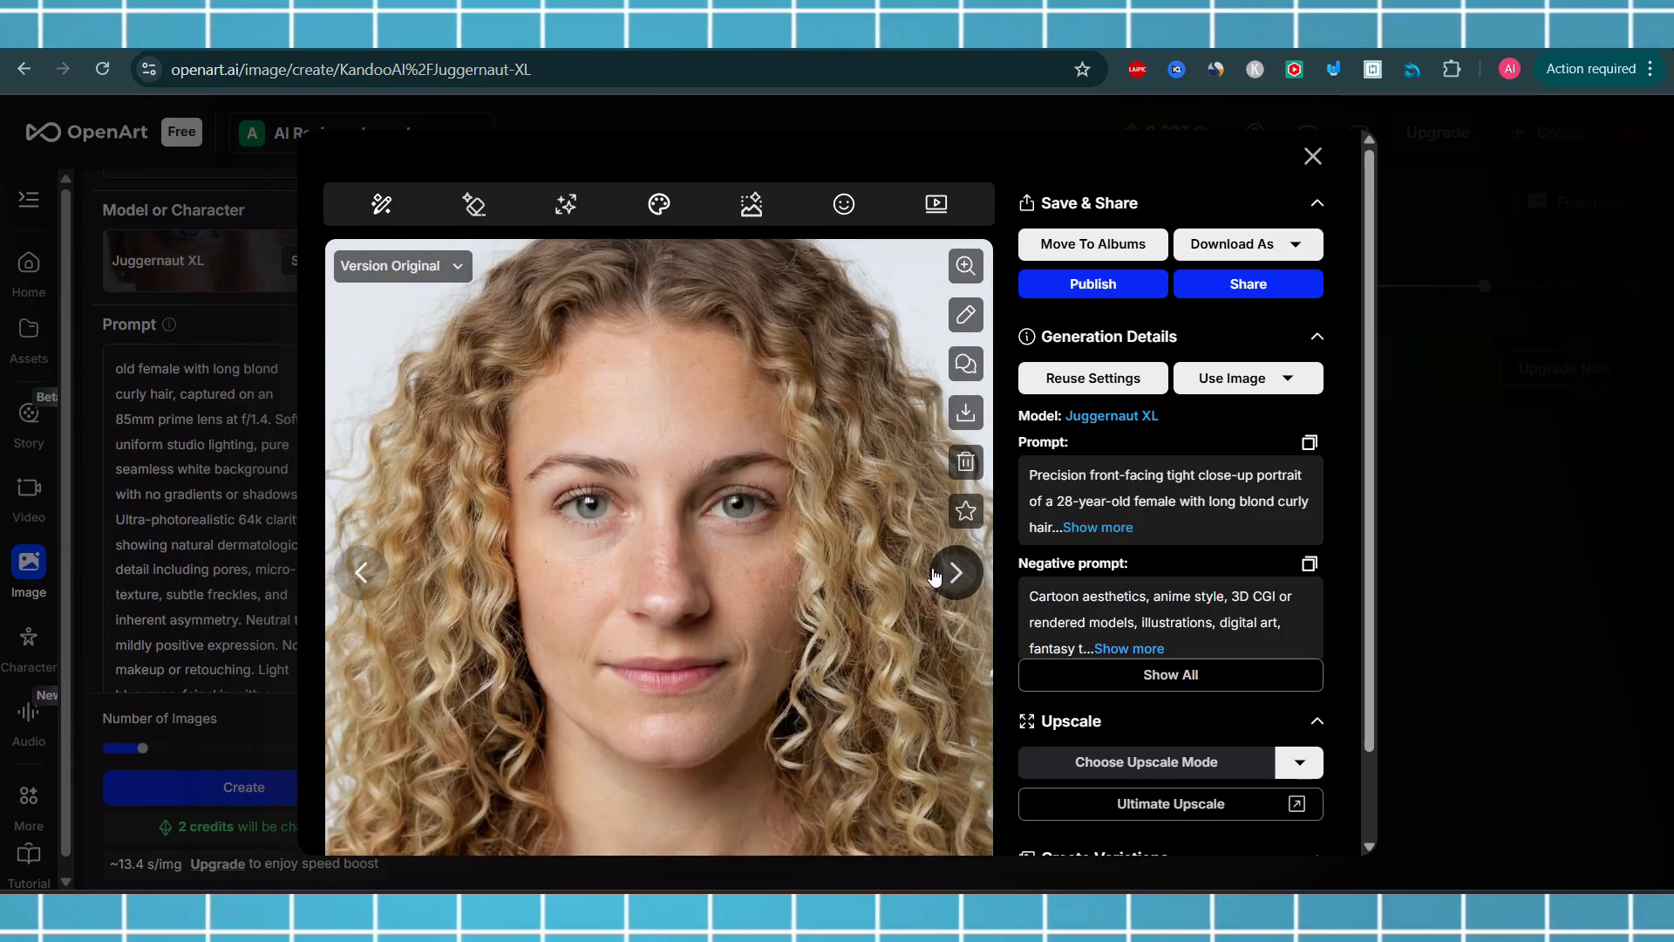
click(361, 570)
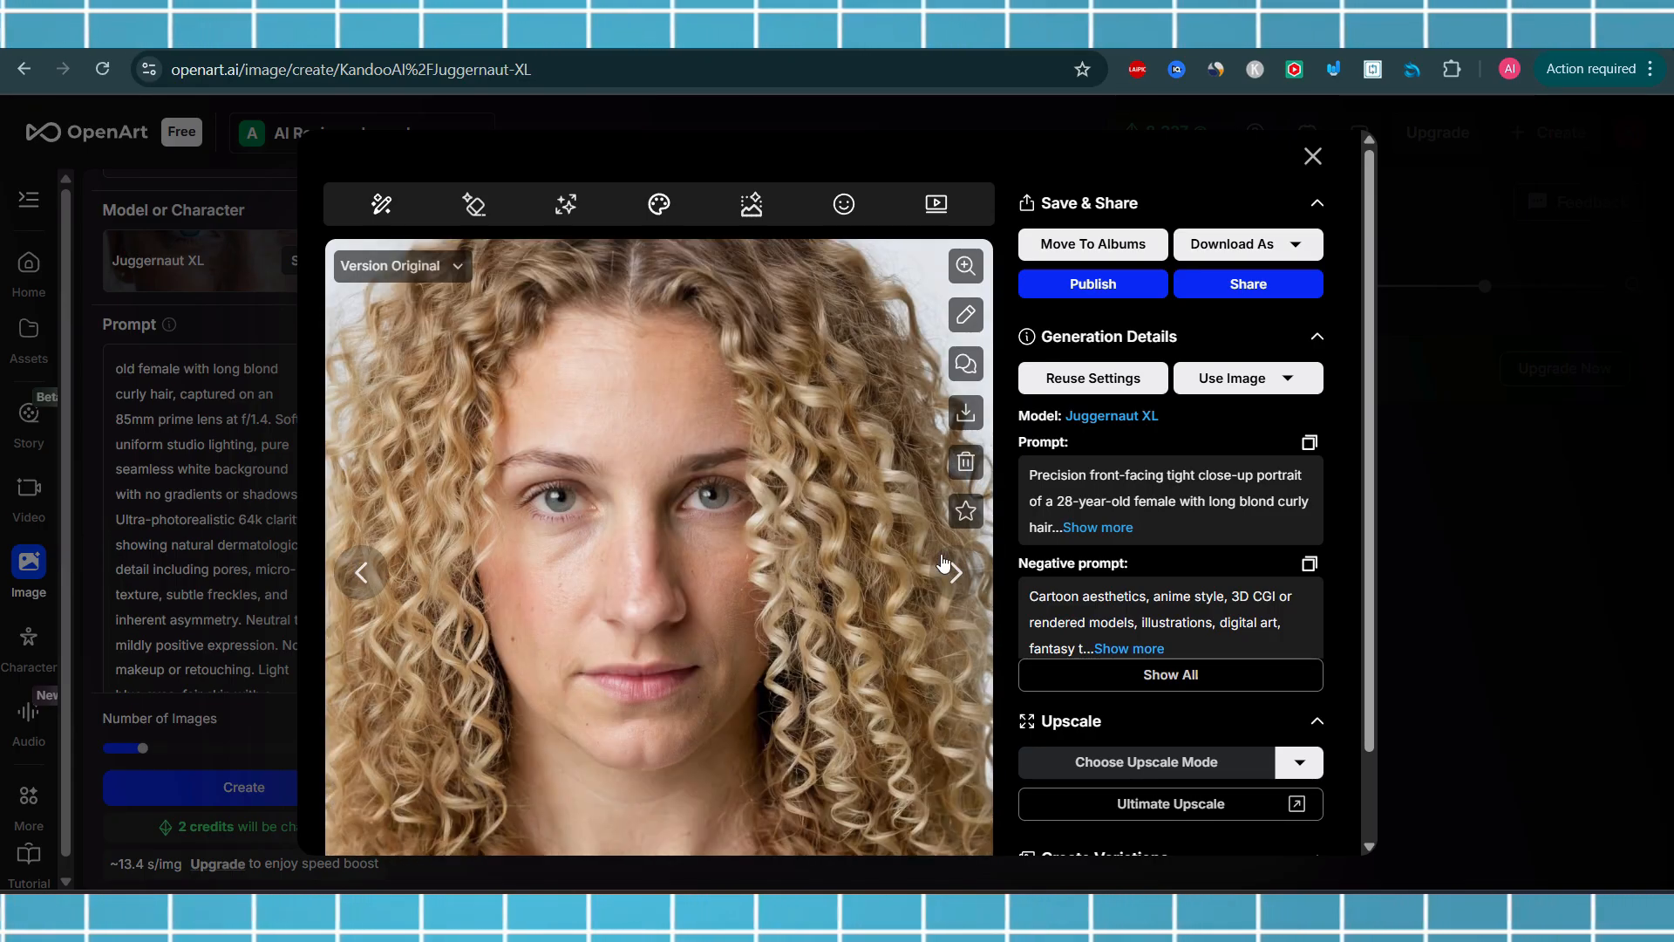
click(977, 588)
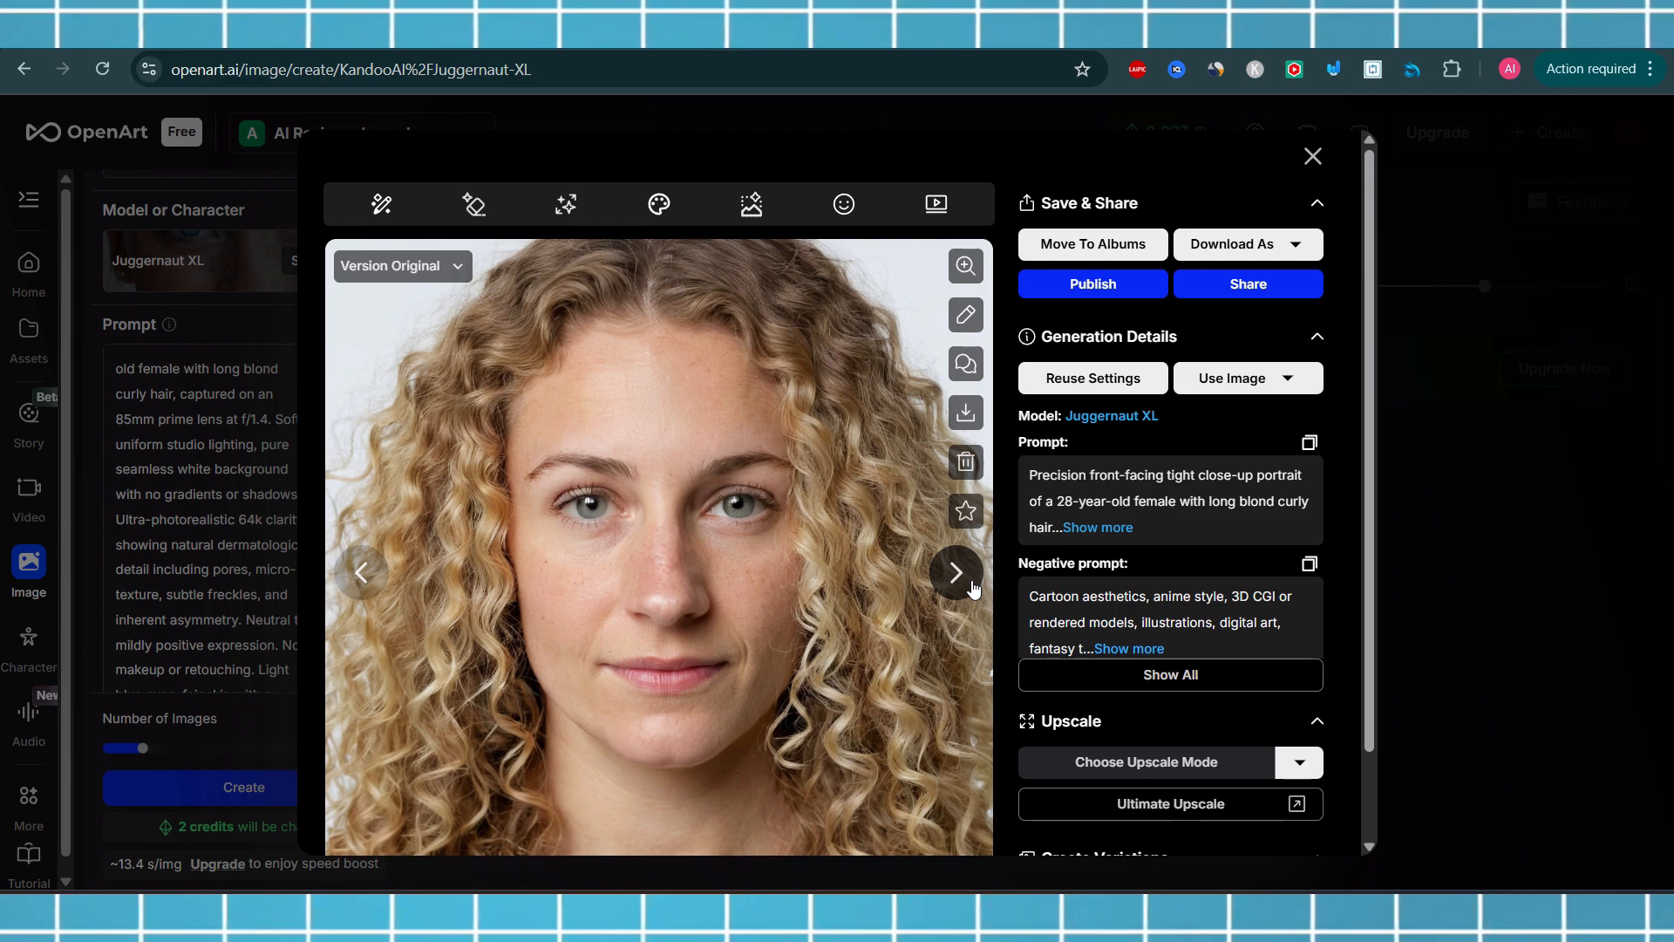
click(360, 573)
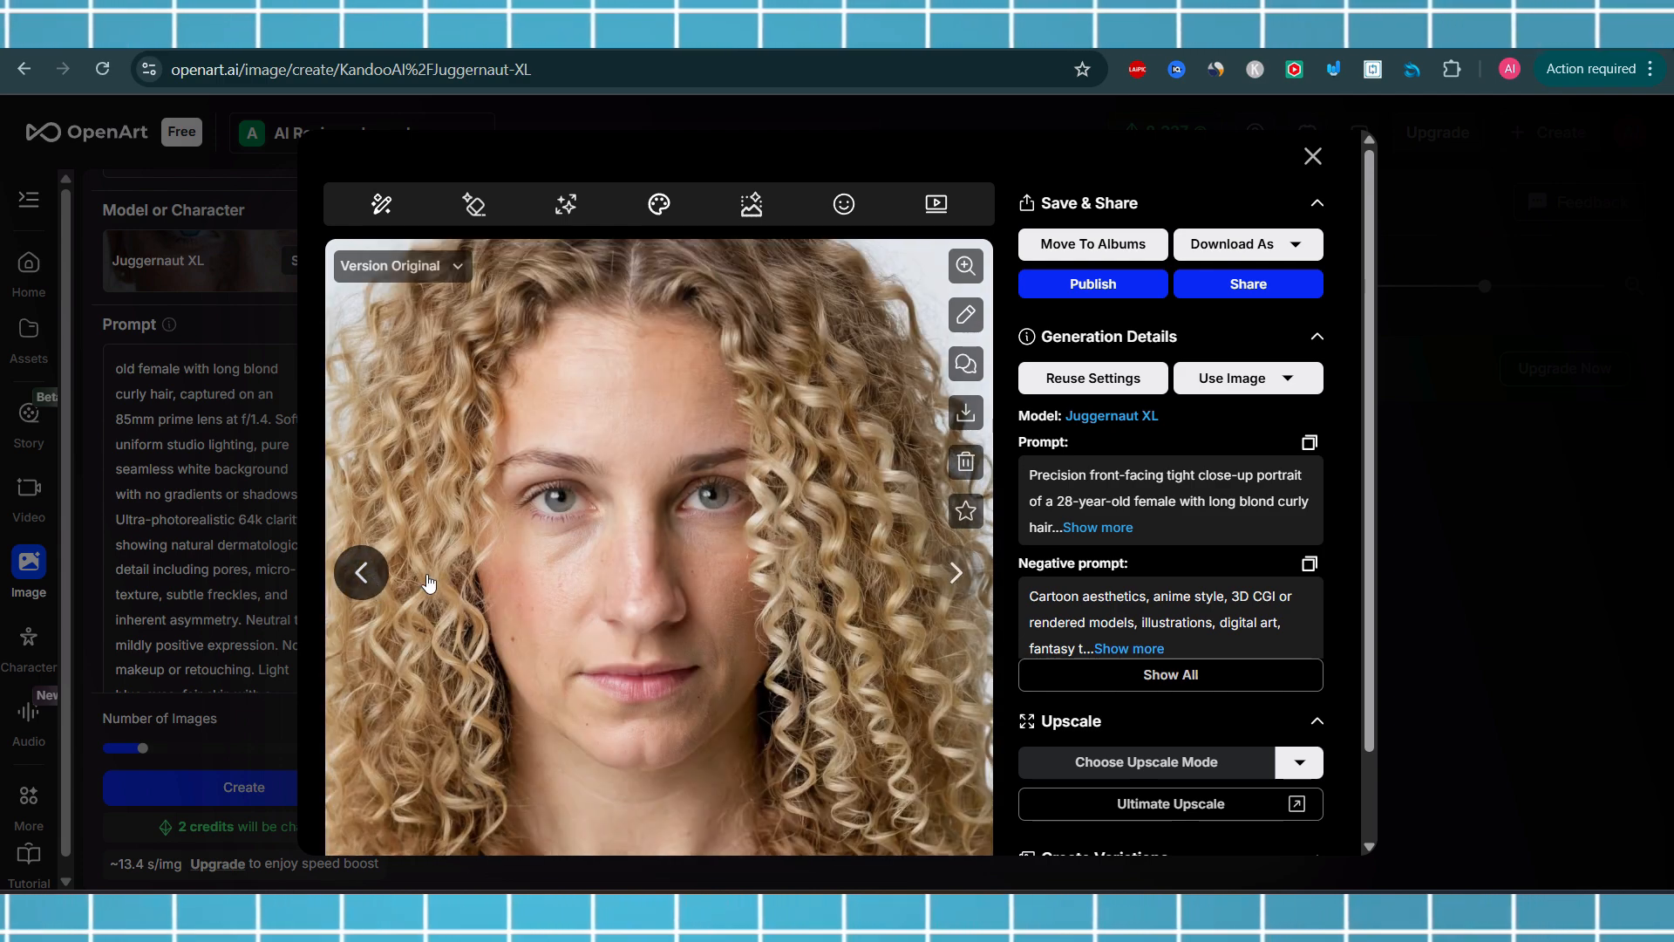
click(953, 571)
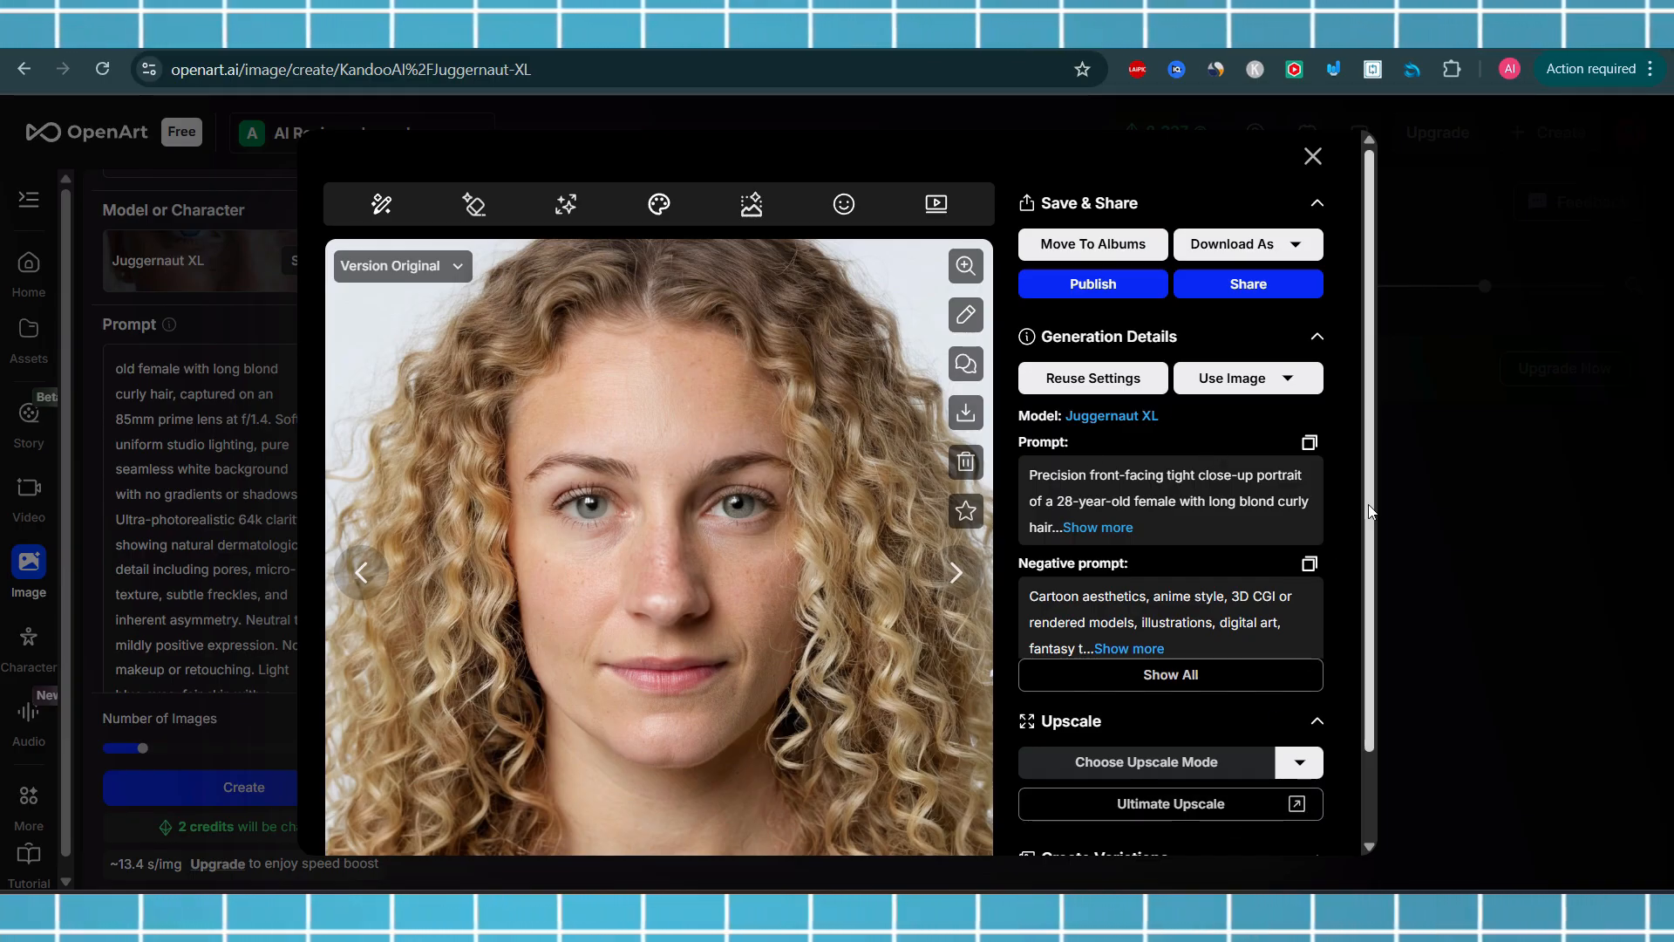
Flip back and forth in the image viewer to compare the new blond portraits with the earlier brunette ones
mouse_move(1368, 504)
mouse_down()
mouse_move(1382, 585)
mouse_move(1374, 485)
mouse_up()
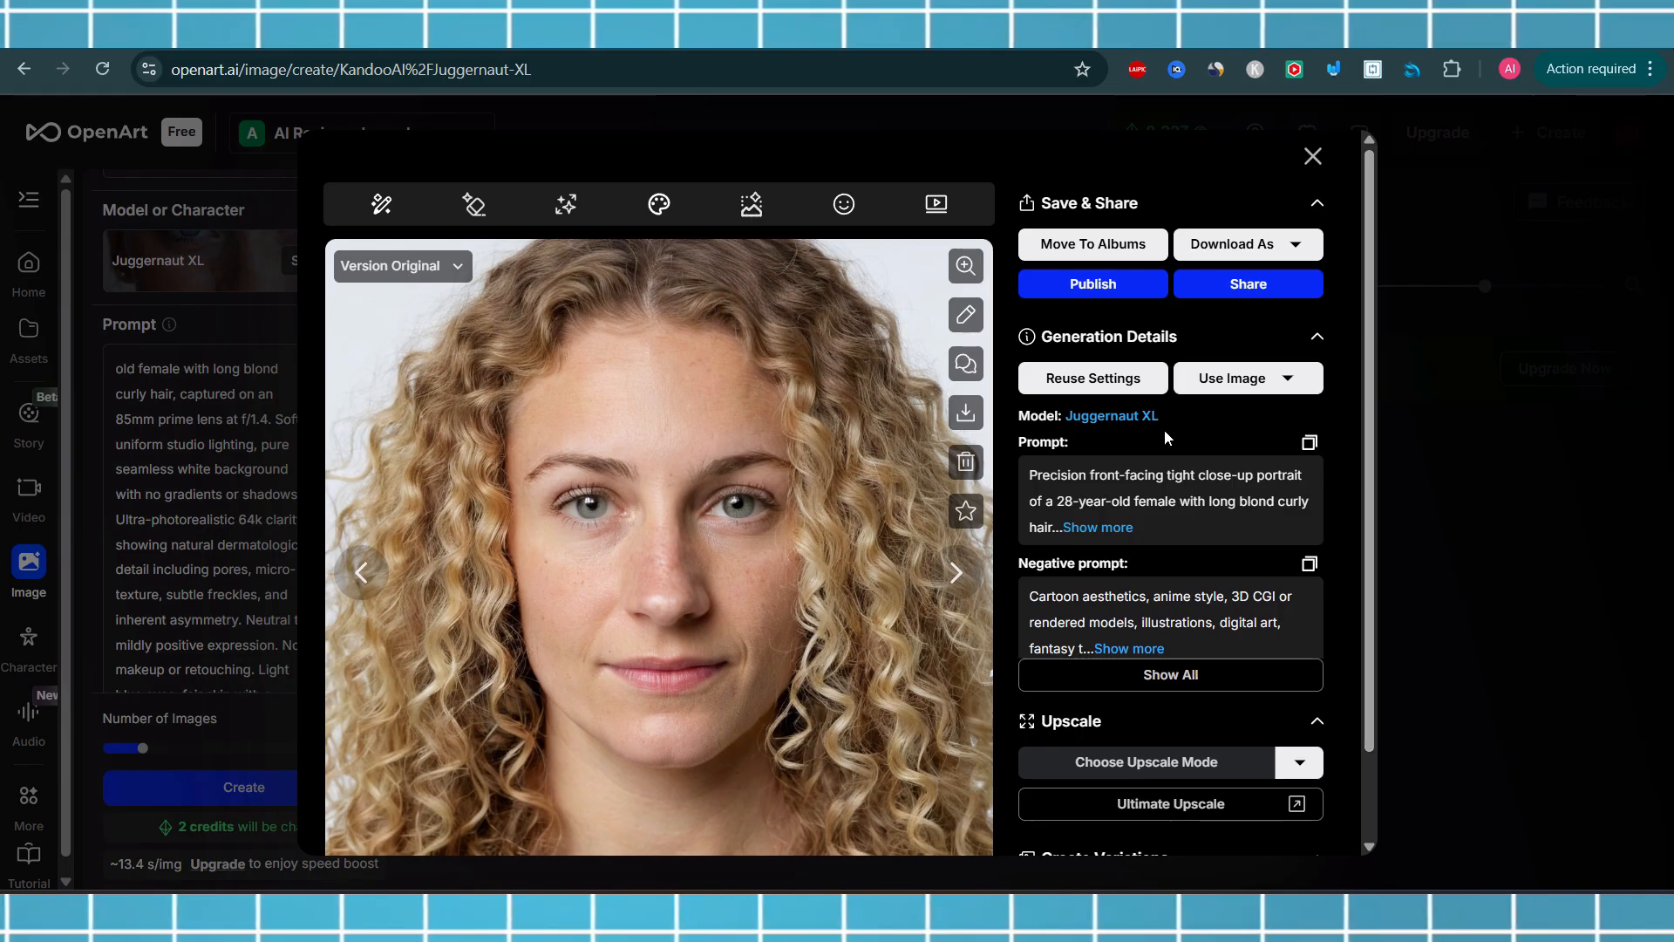
click(377, 579)
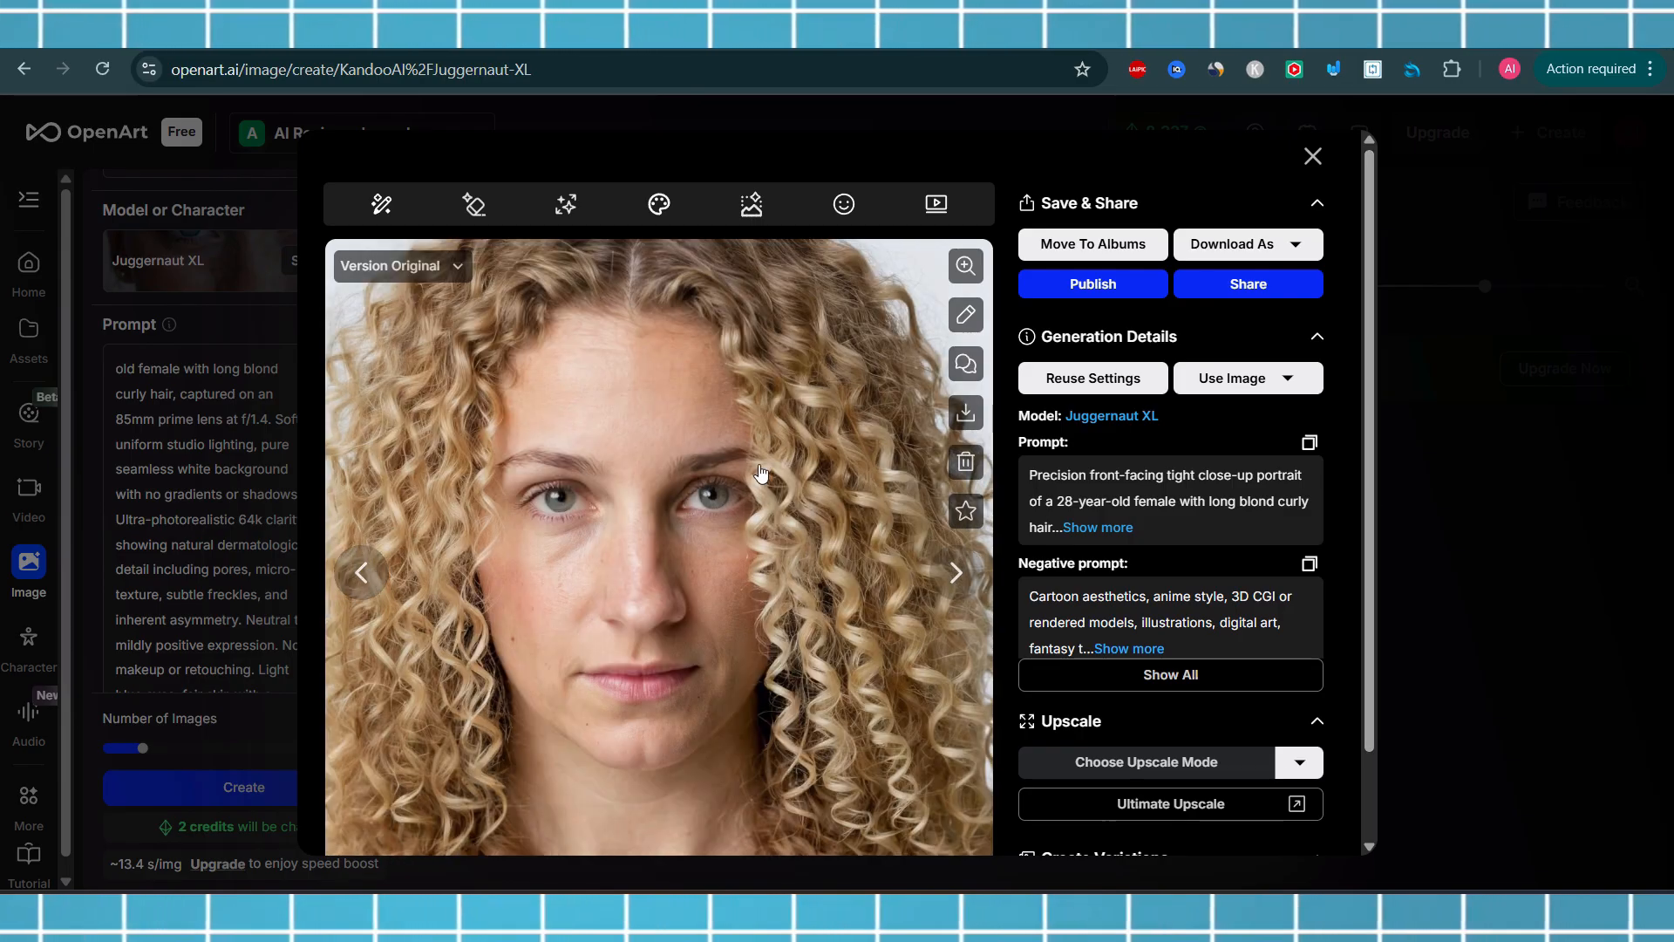
click(951, 576)
click(950, 575)
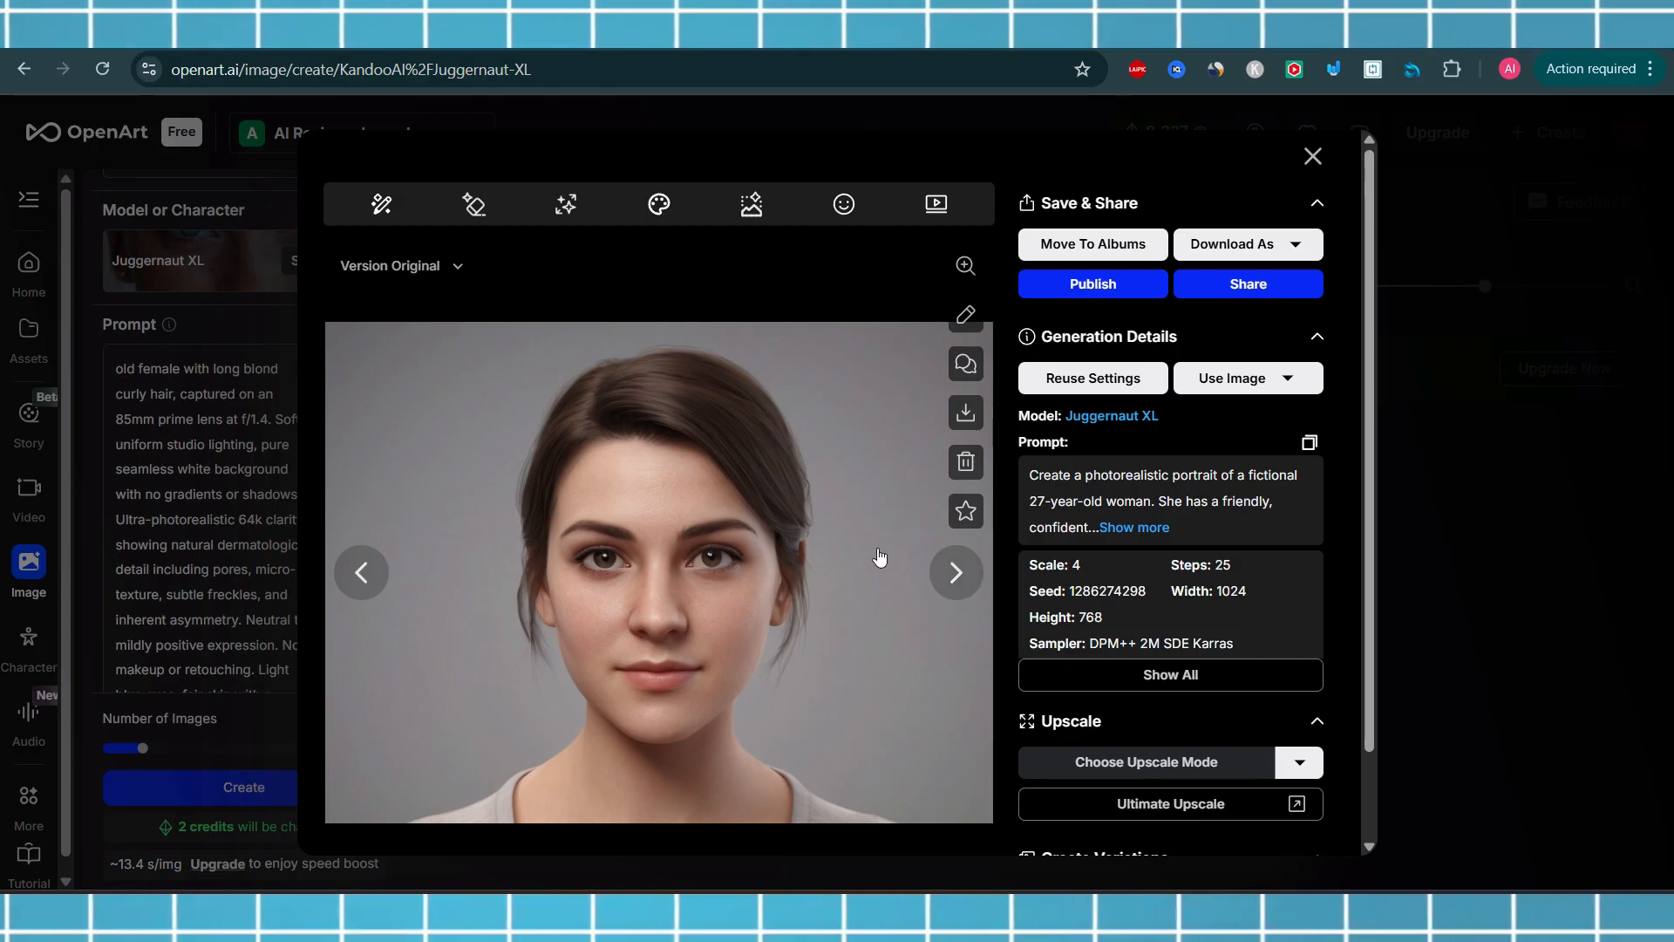
click(938, 584)
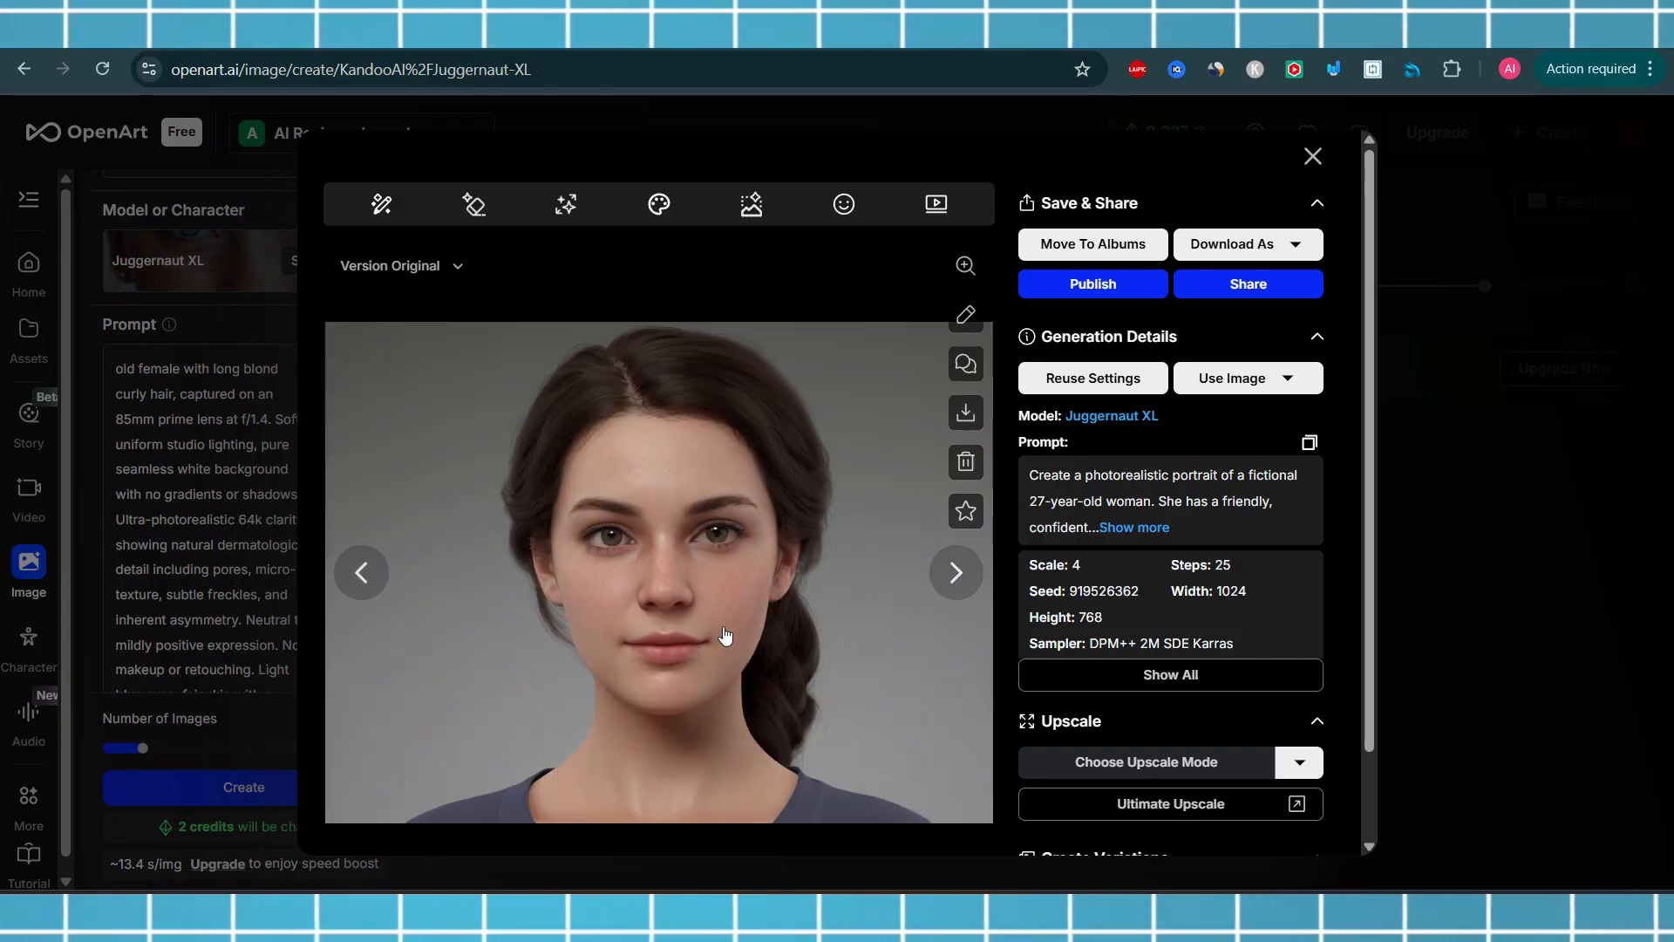
click(364, 567)
click(364, 569)
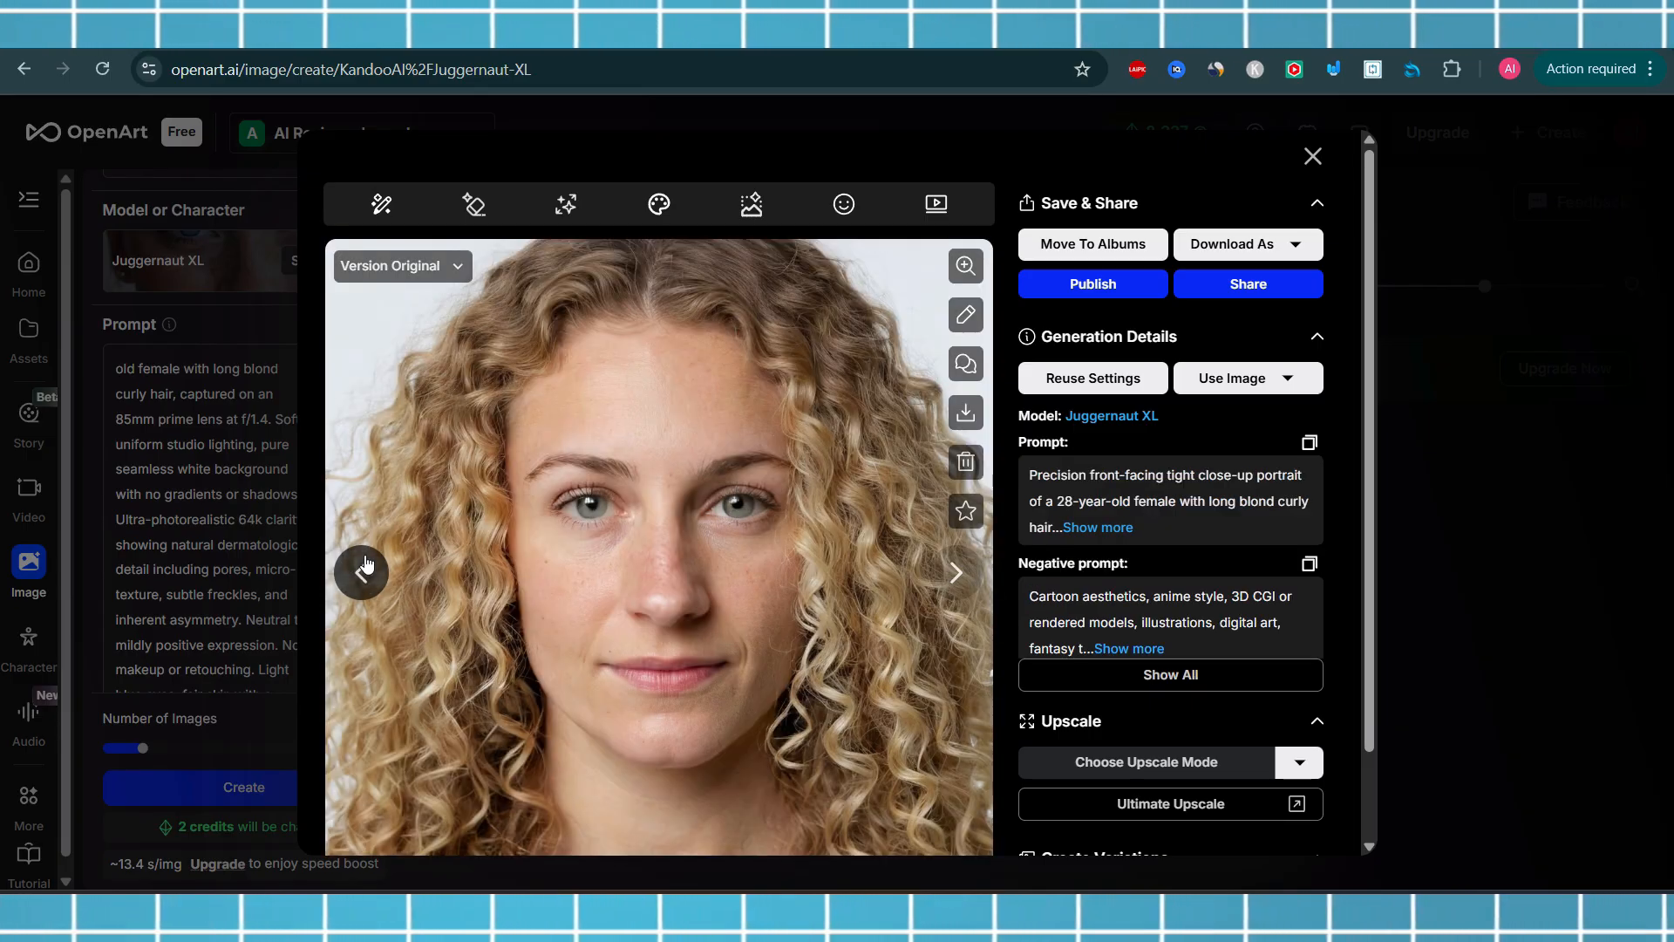
click(964, 567)
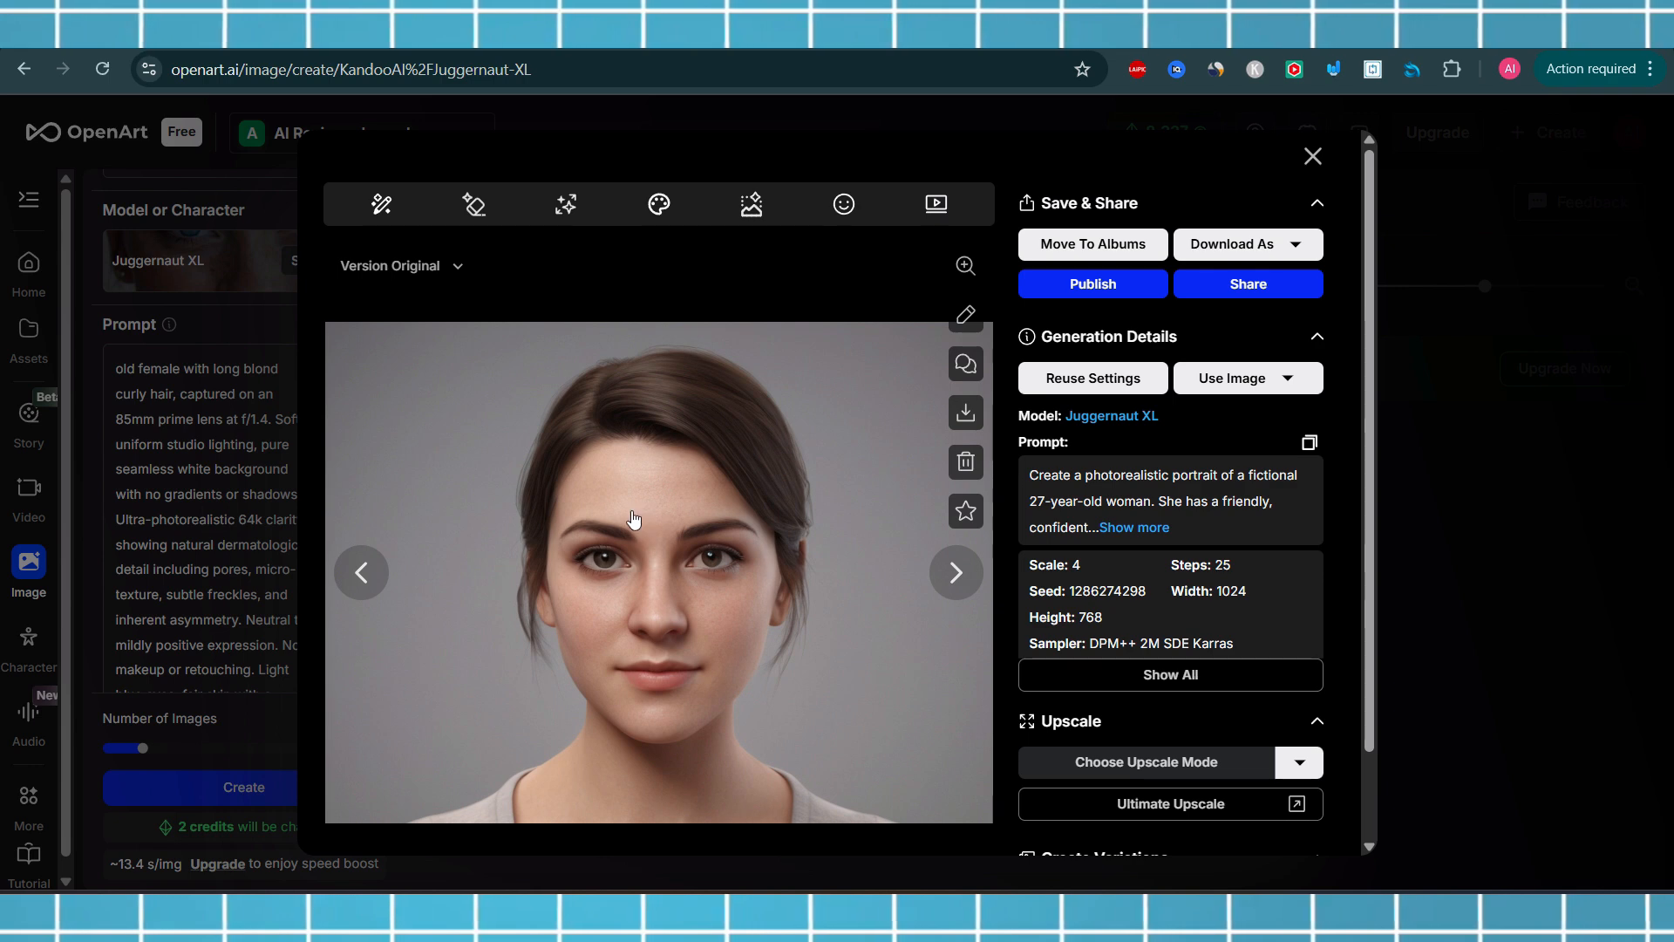
click(362, 572)
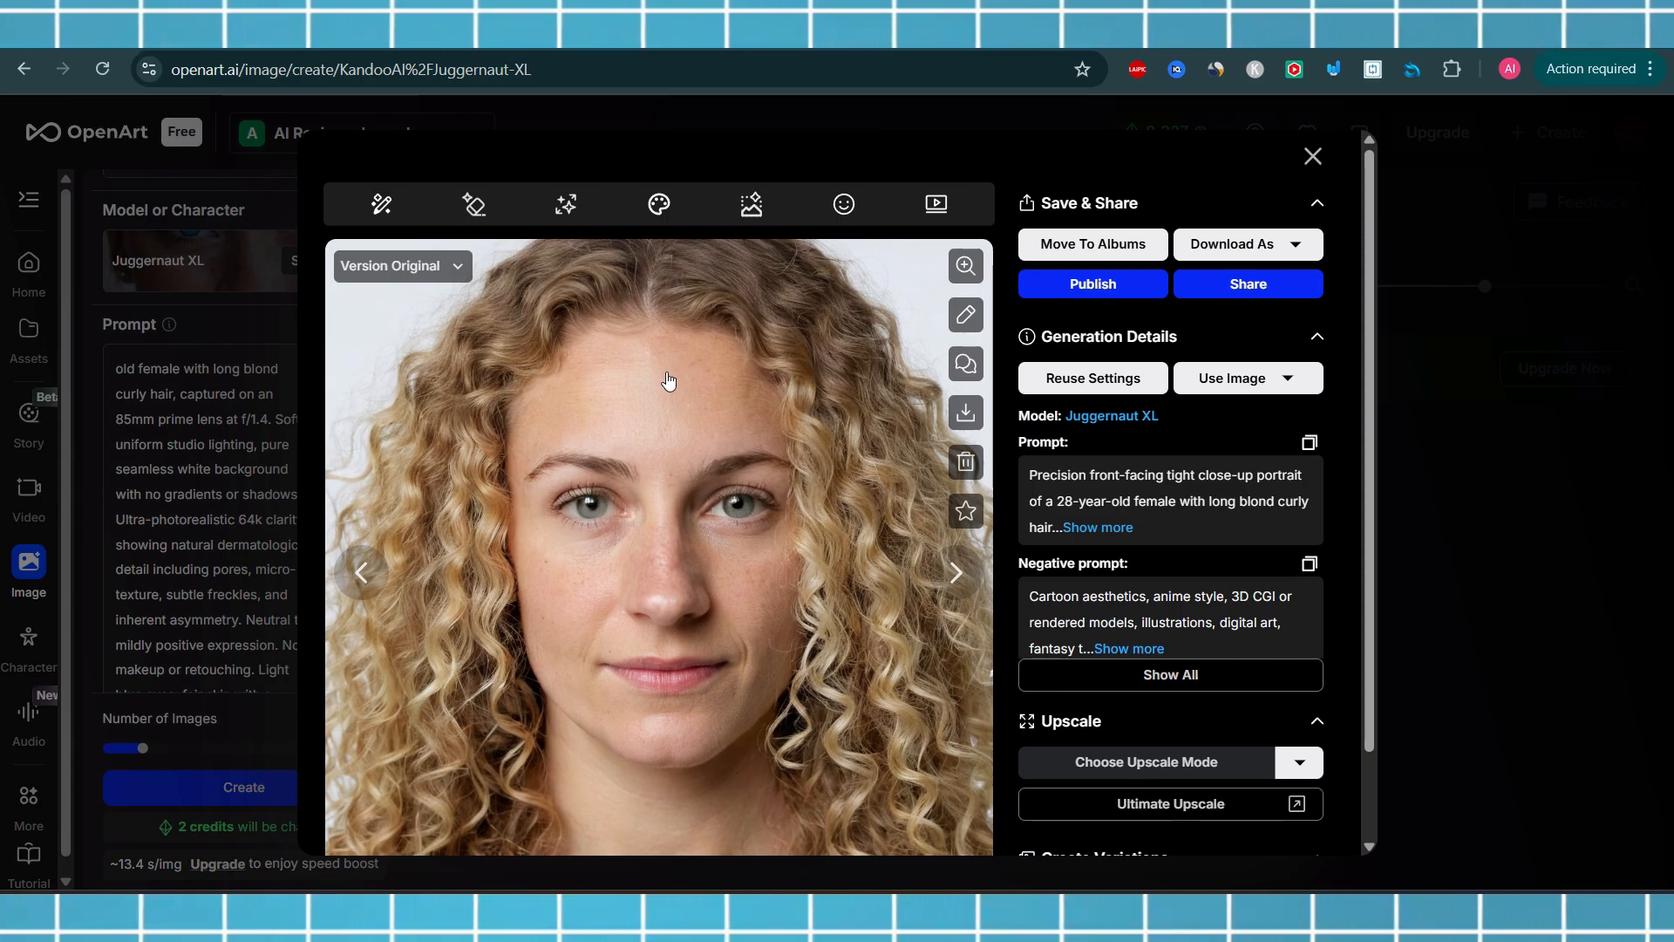
click(954, 576)
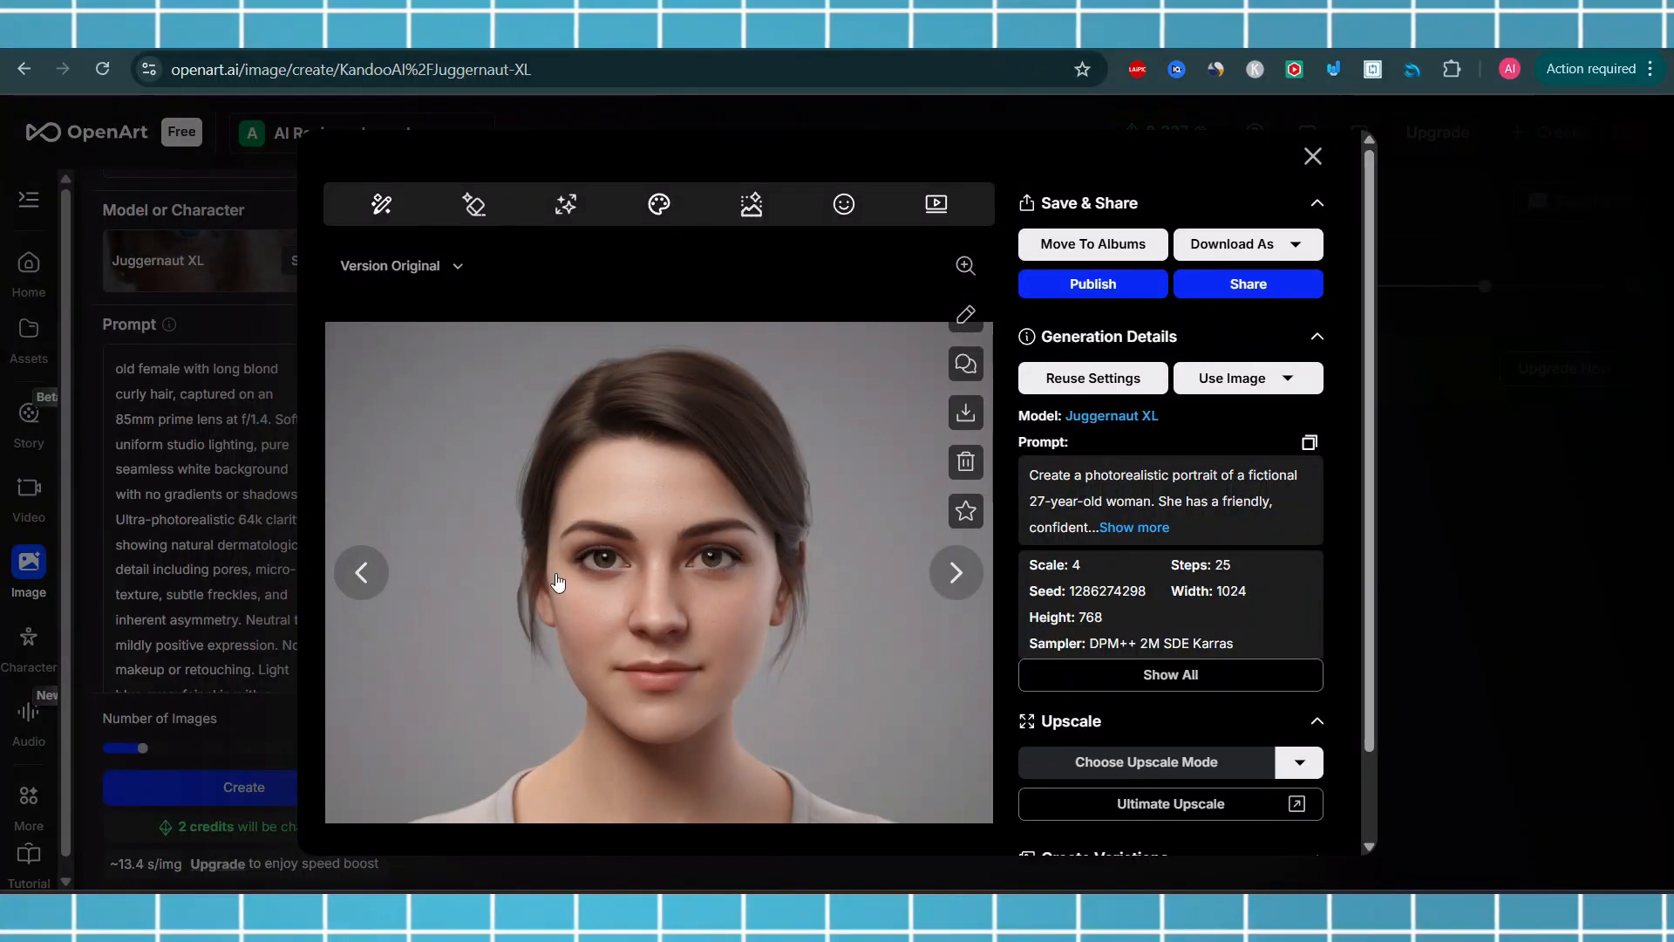
click(361, 572)
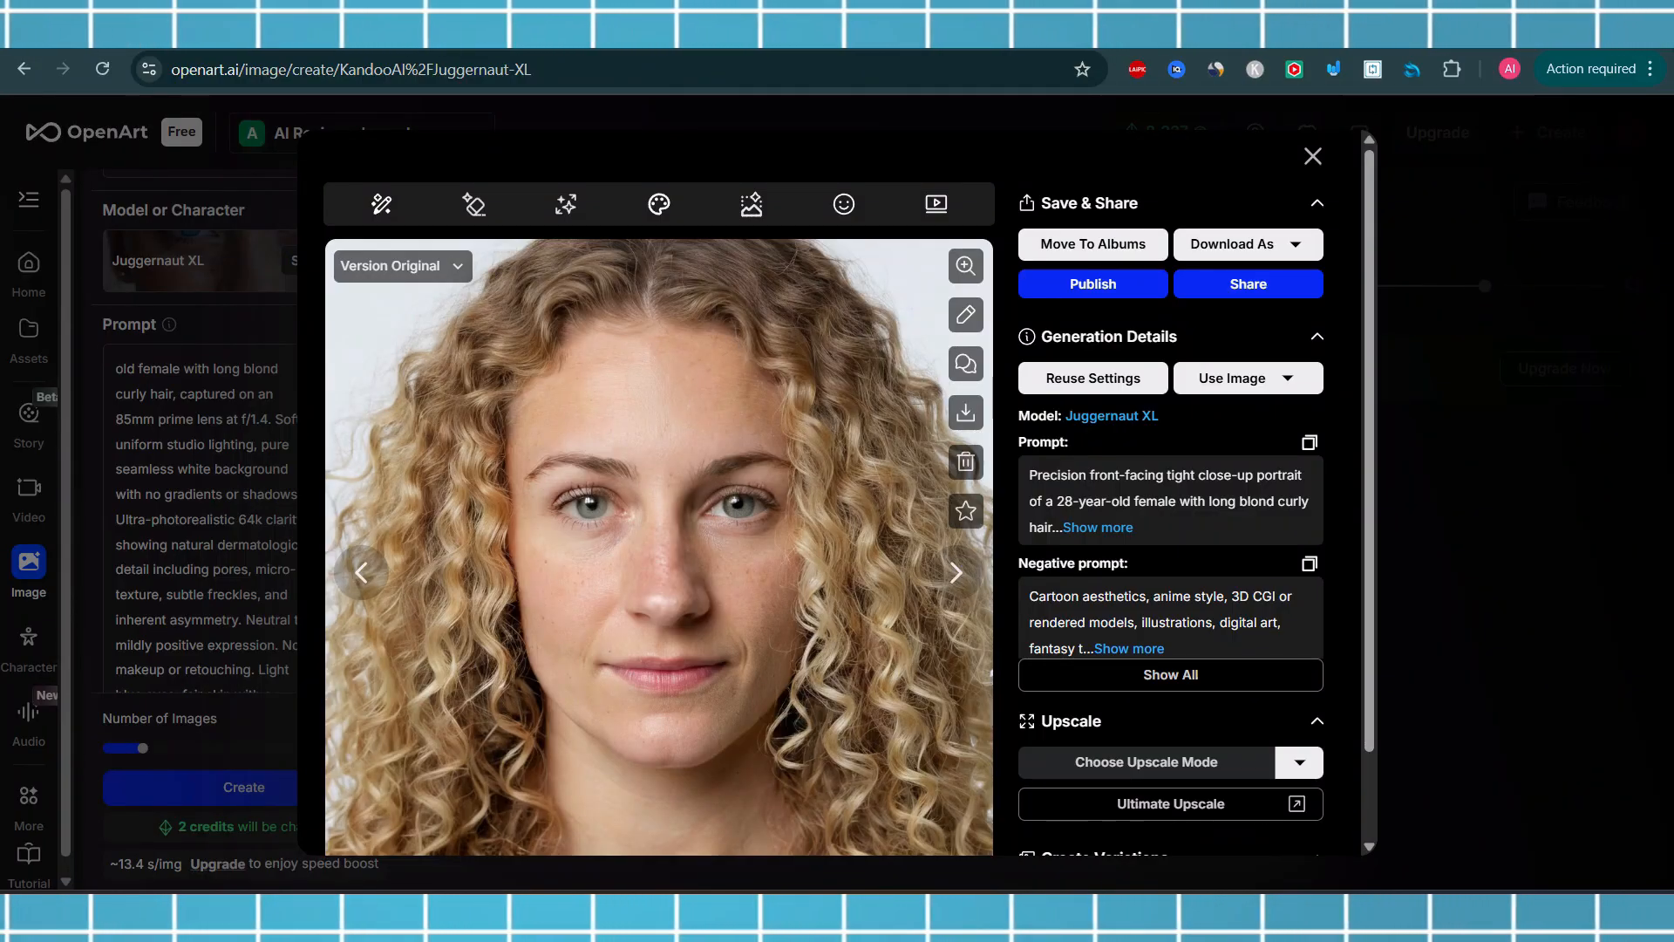
Switch to ChatGPT and copy the Full Prompt text of PROMPT 2
key(alt+Tab)
click(1087, 468)
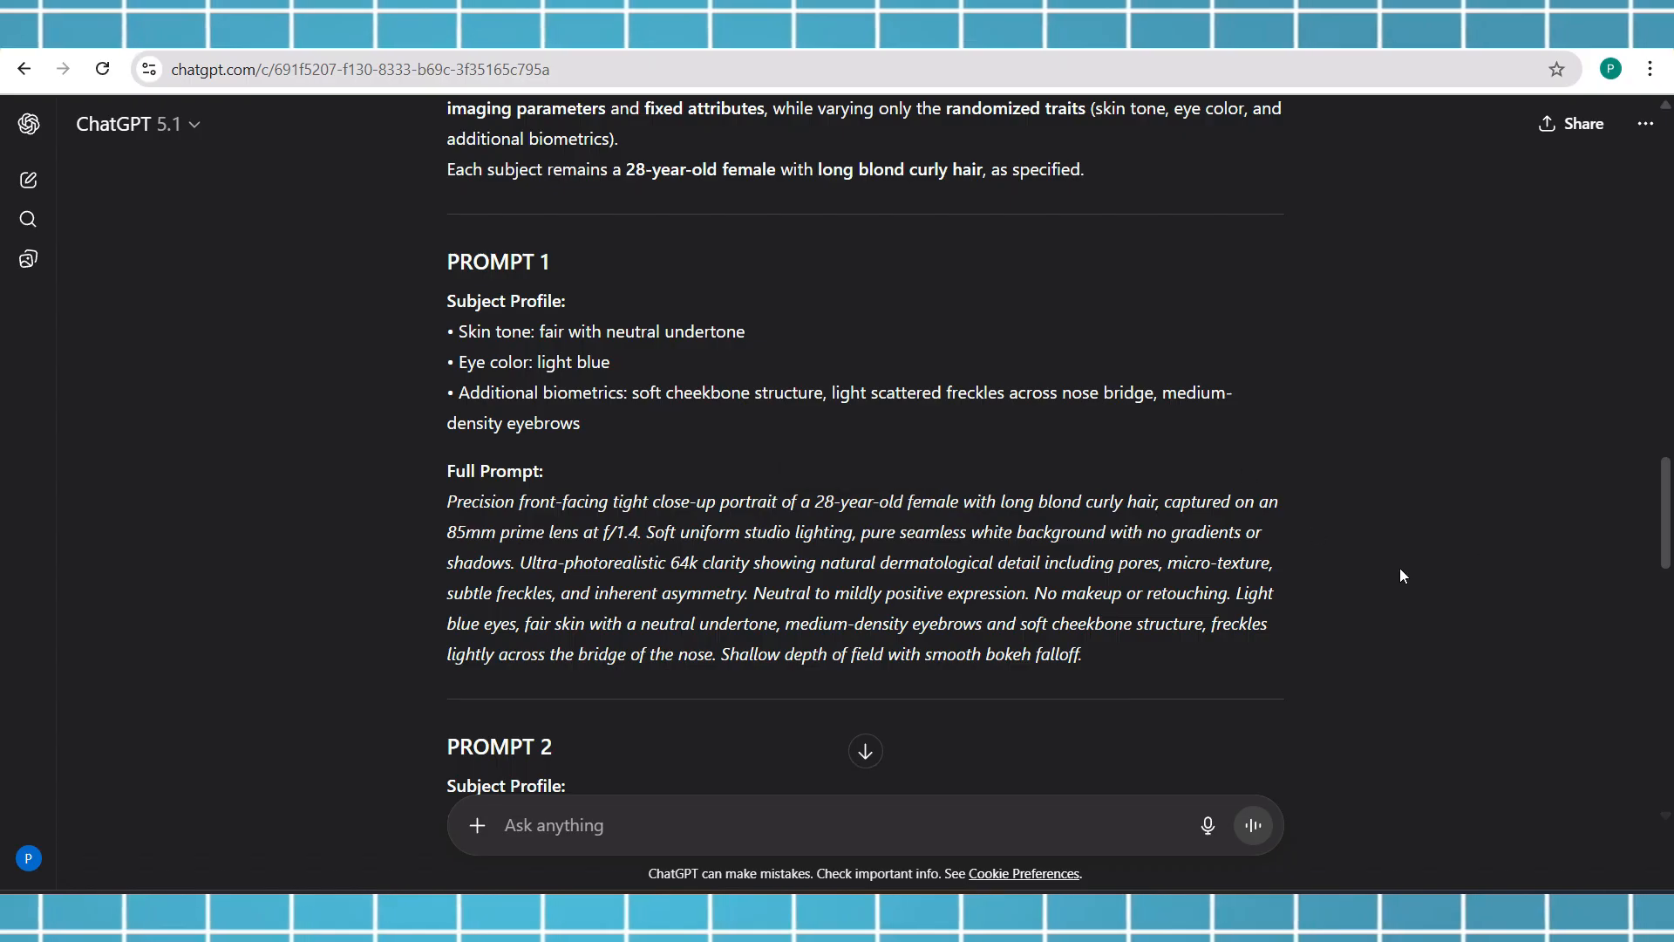
scroll(1666, 515, down, 6)
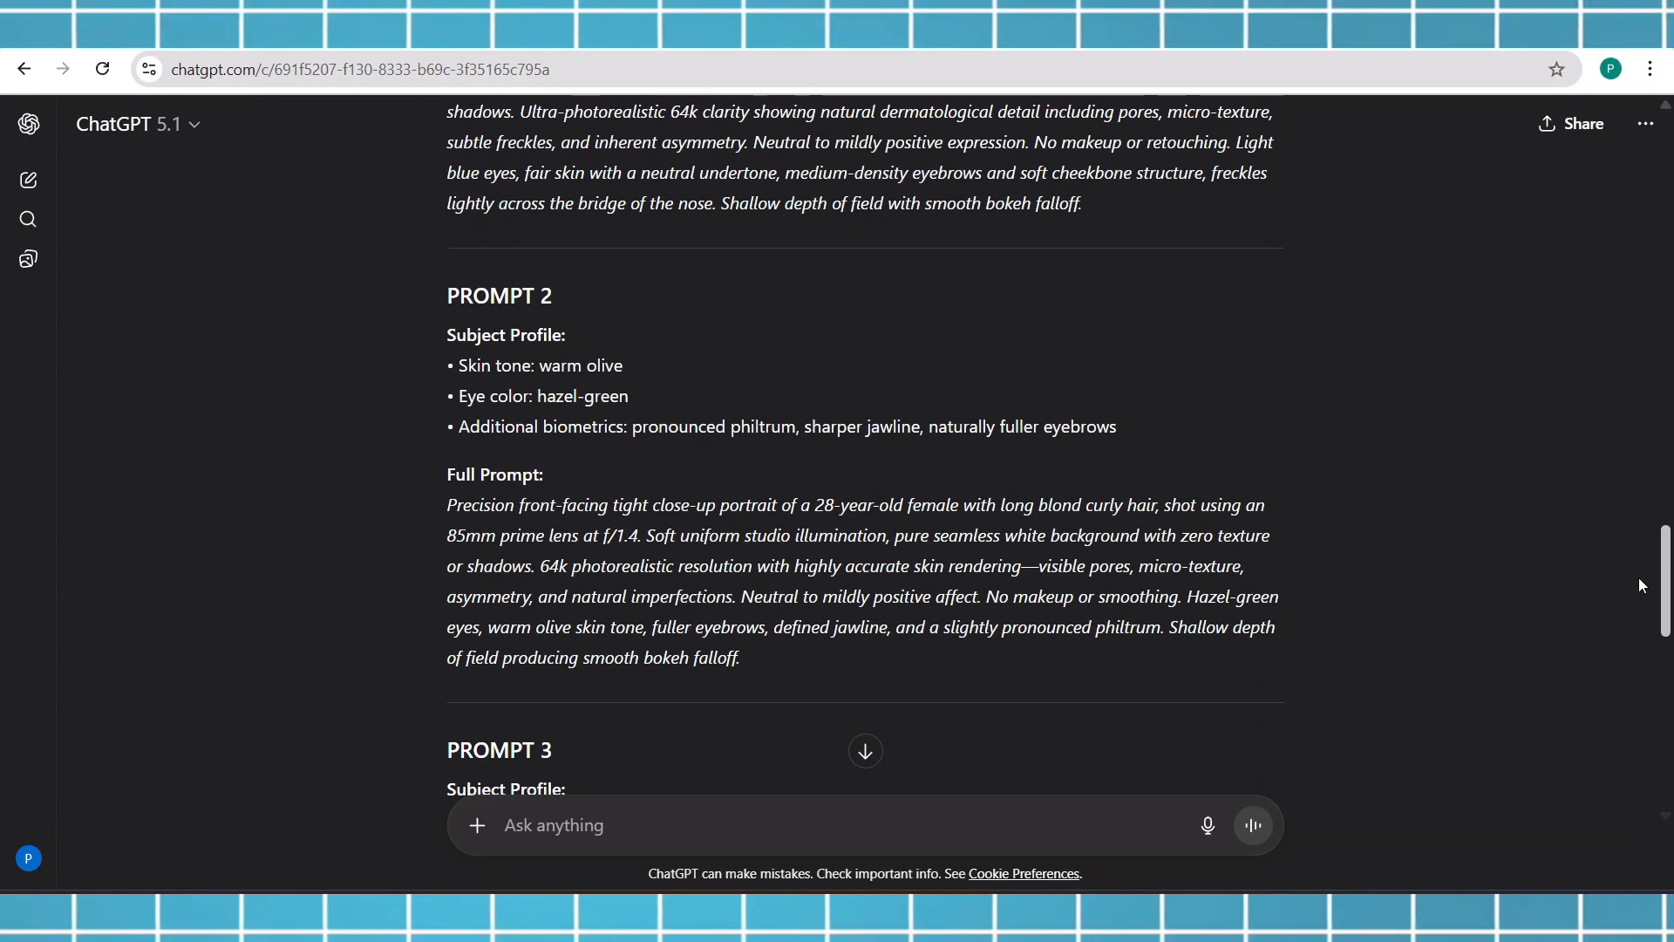
drag(449, 458, 696, 613)
key(ctrl+c)
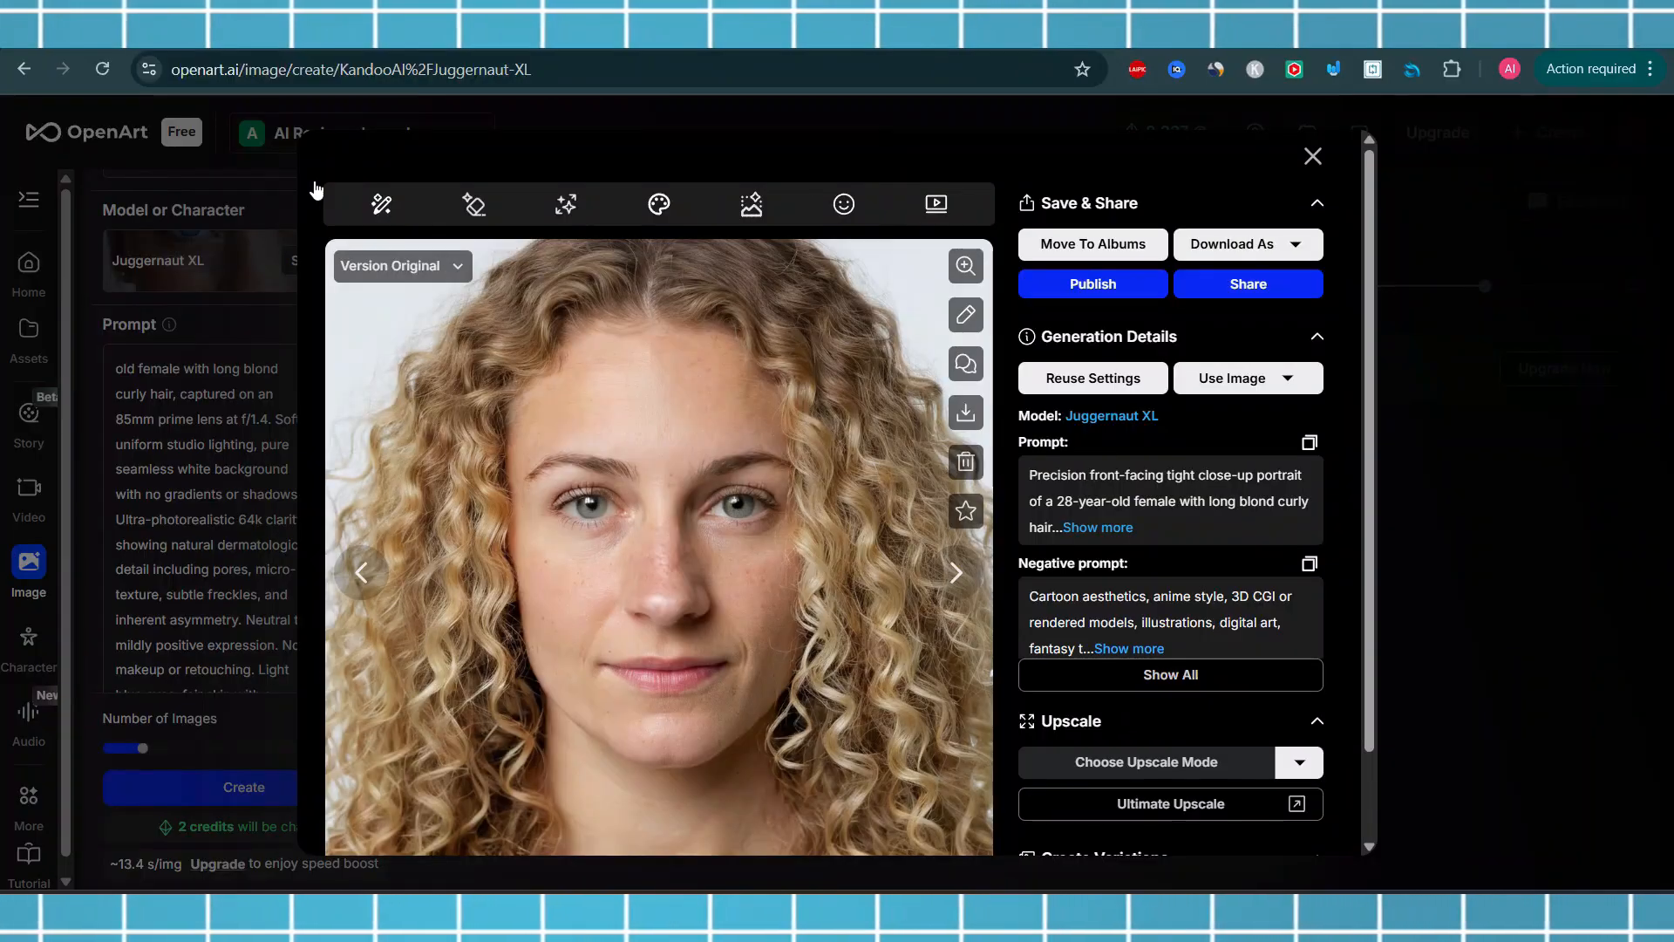
Close the image viewer and replace the whole prompt with the copied PROMPT 2 text in the expanded prompt editor
click(1305, 155)
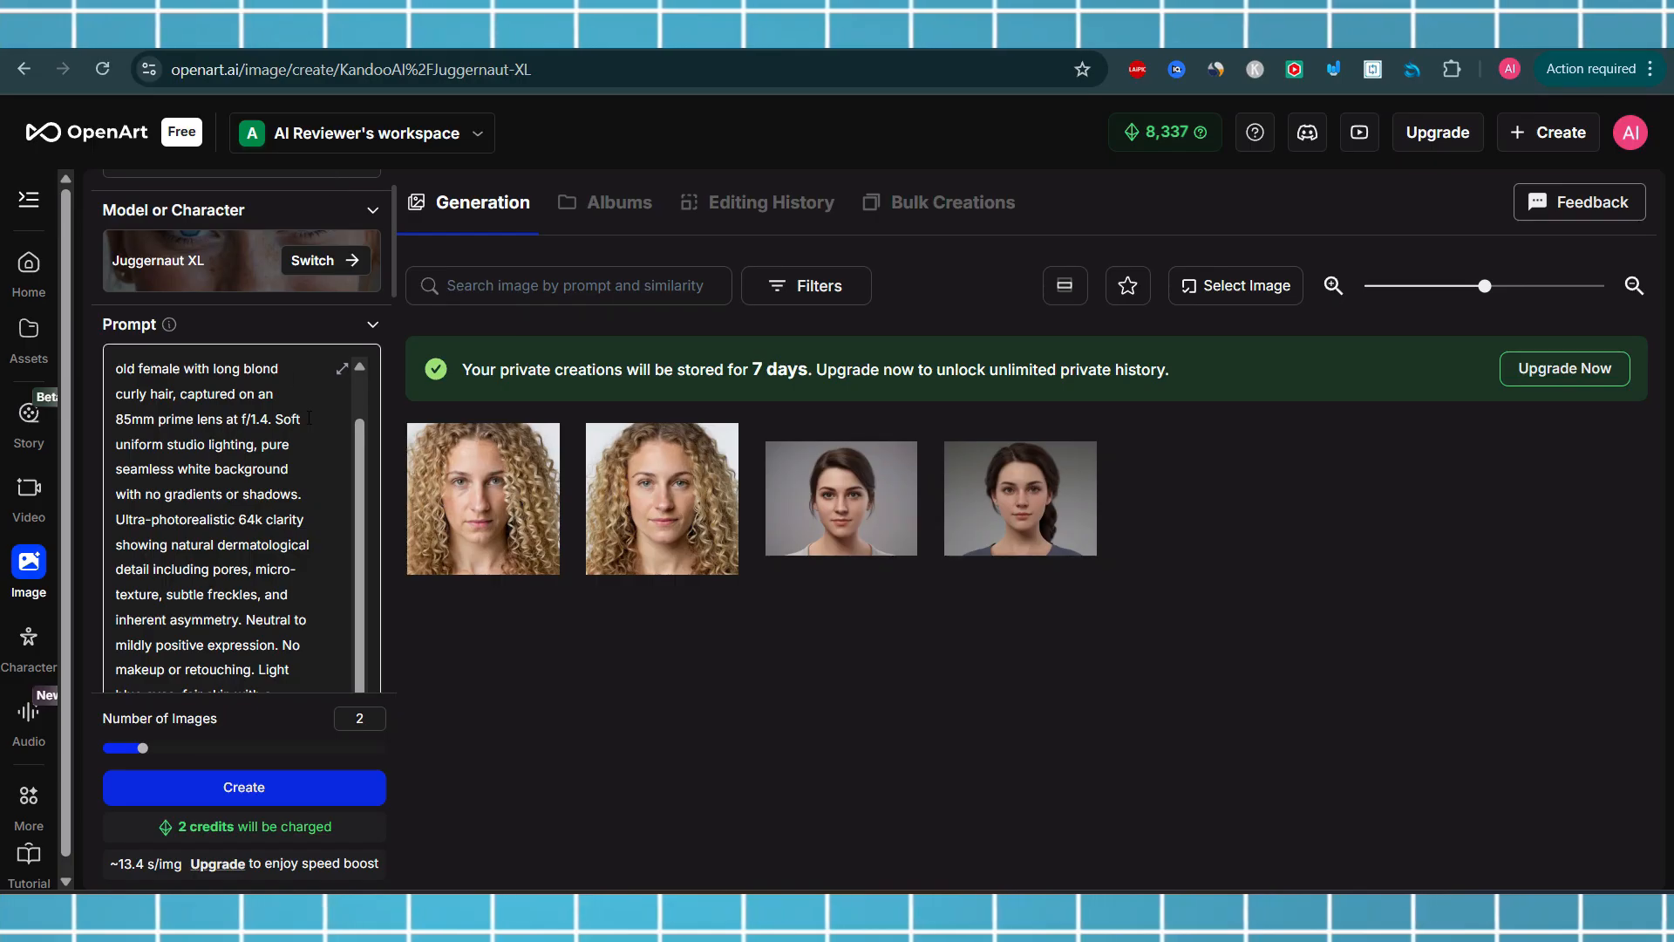
scroll(359, 468, up, 1)
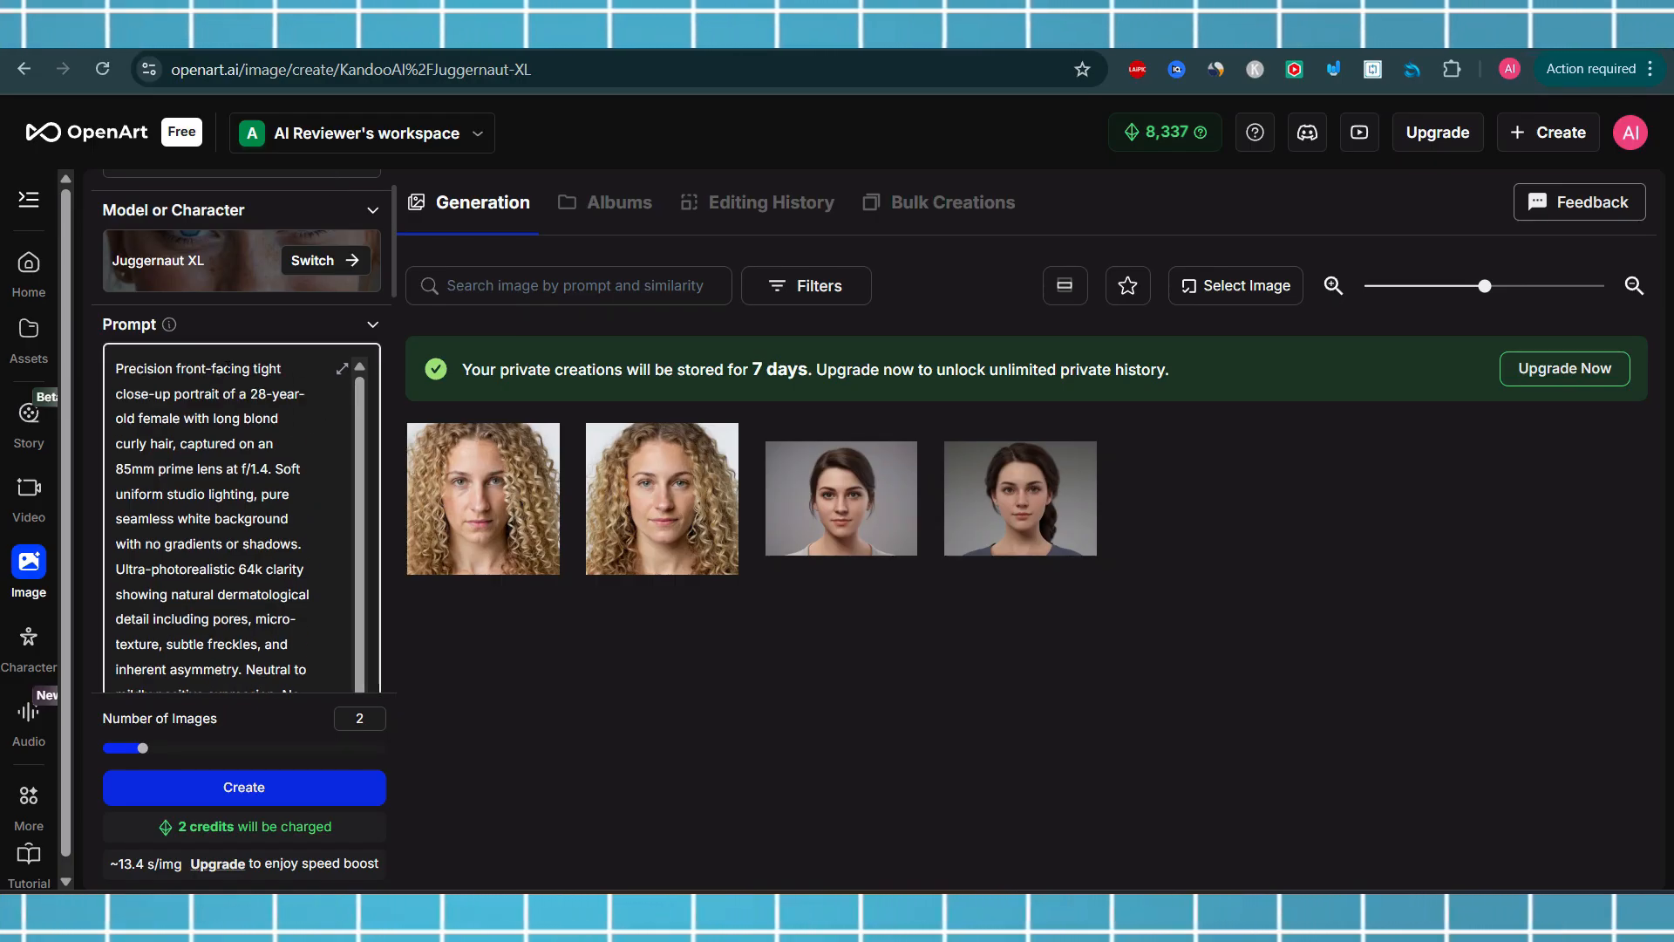
click(341, 368)
drag(672, 448, 315, 323)
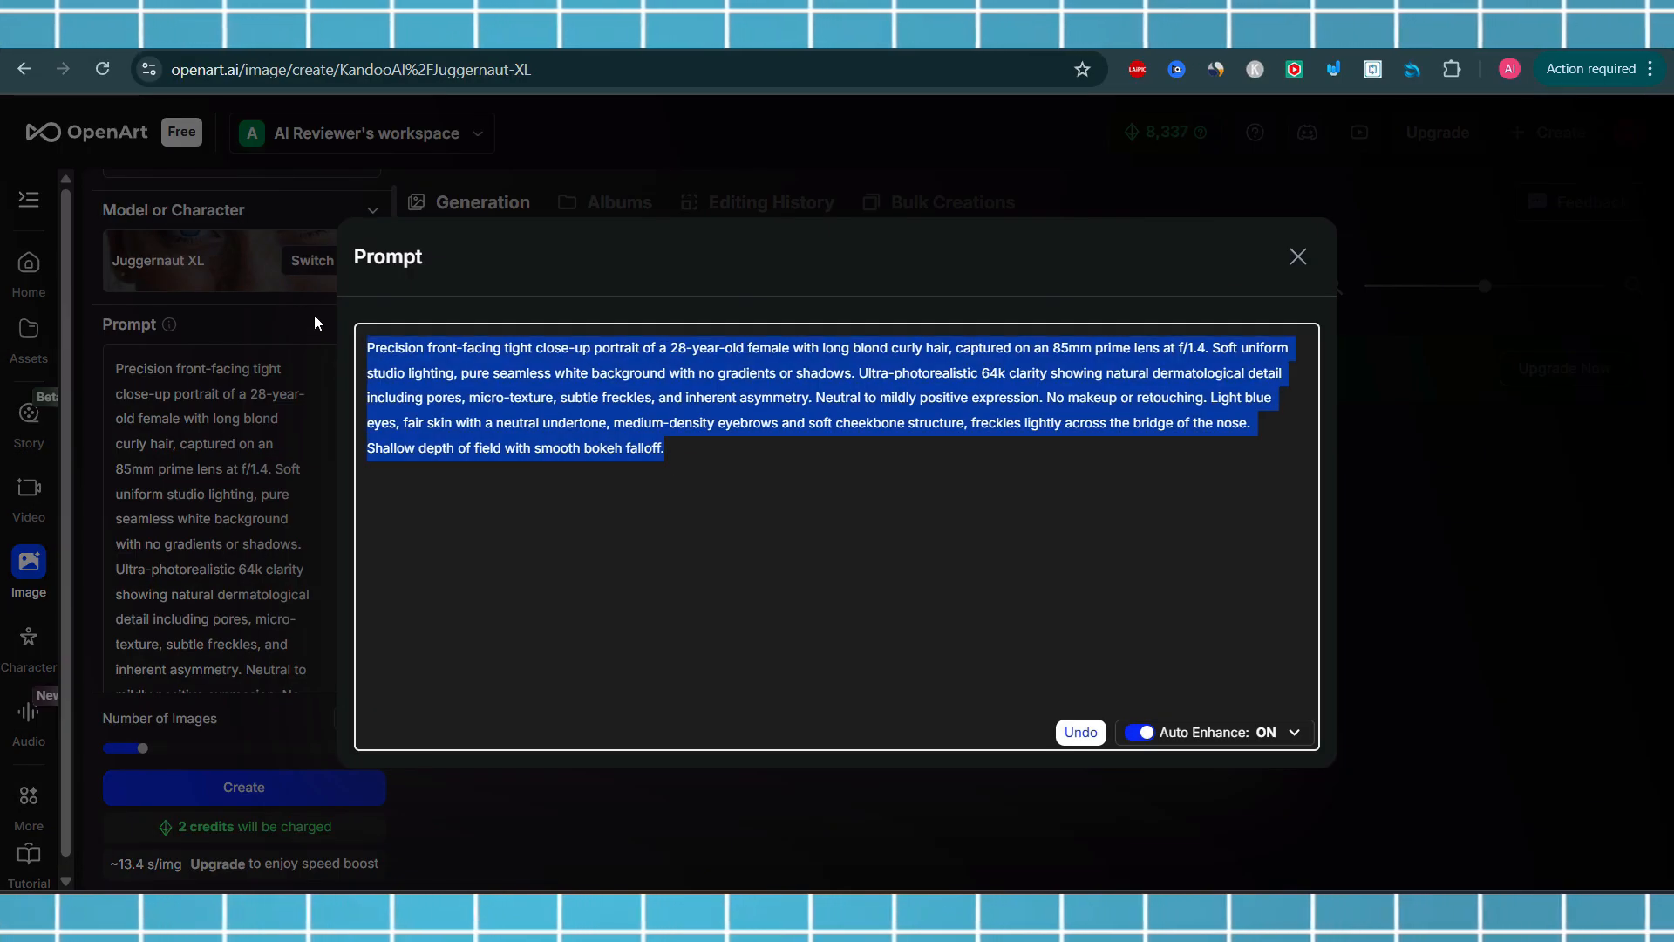
key(ctrl+v)
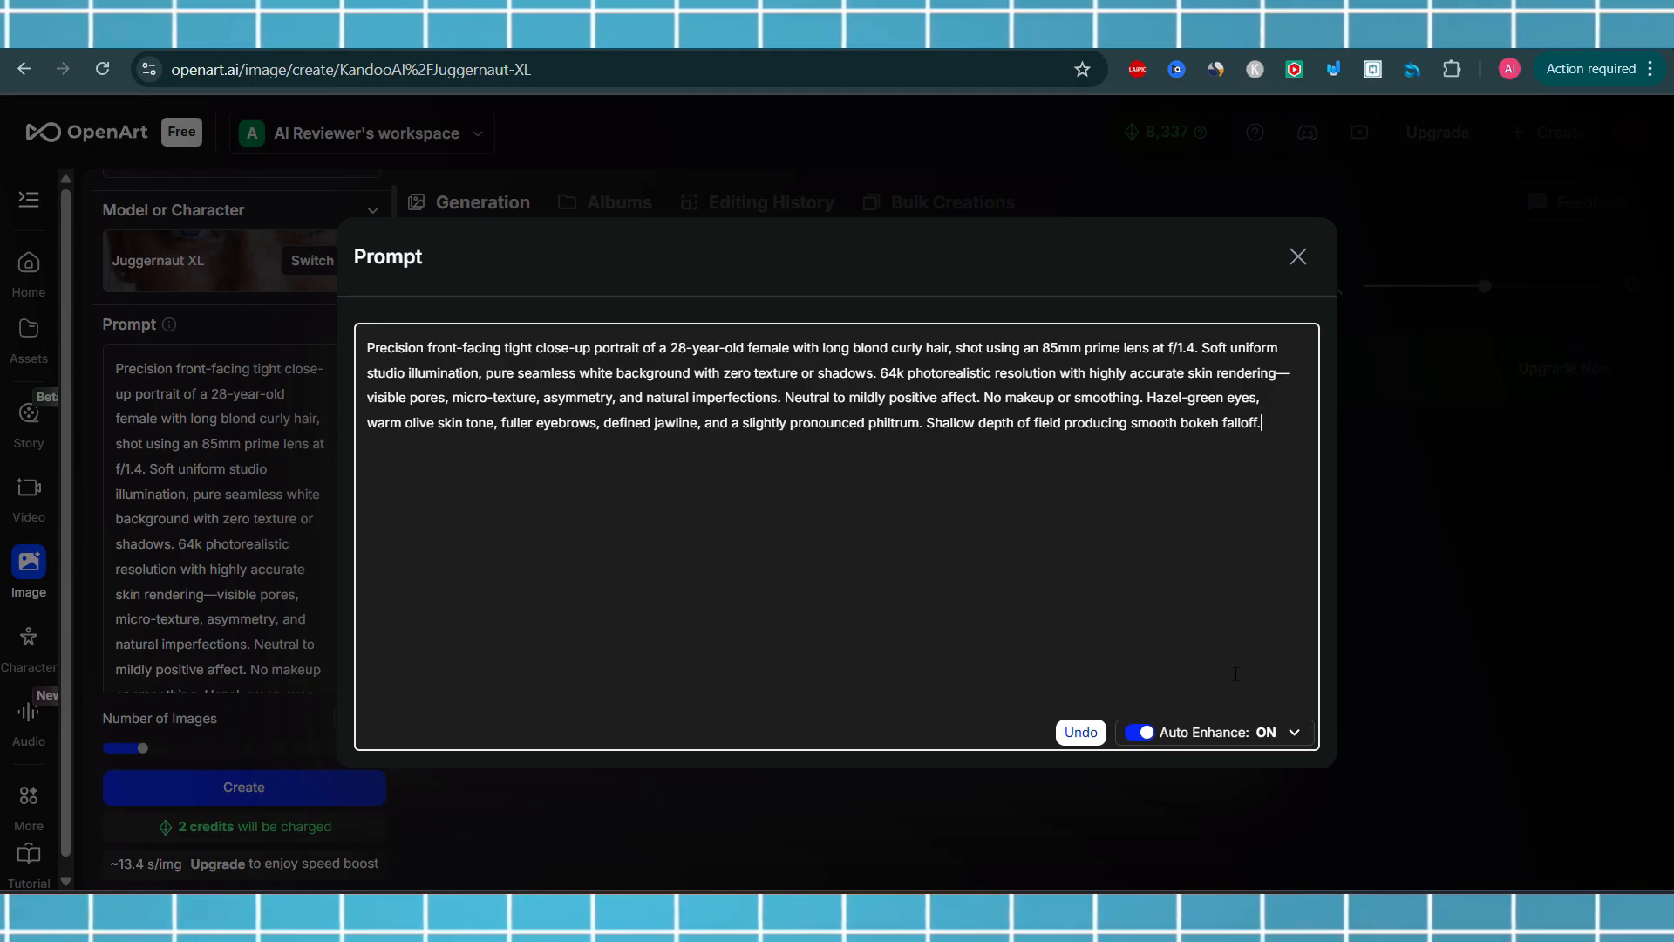
click(1336, 447)
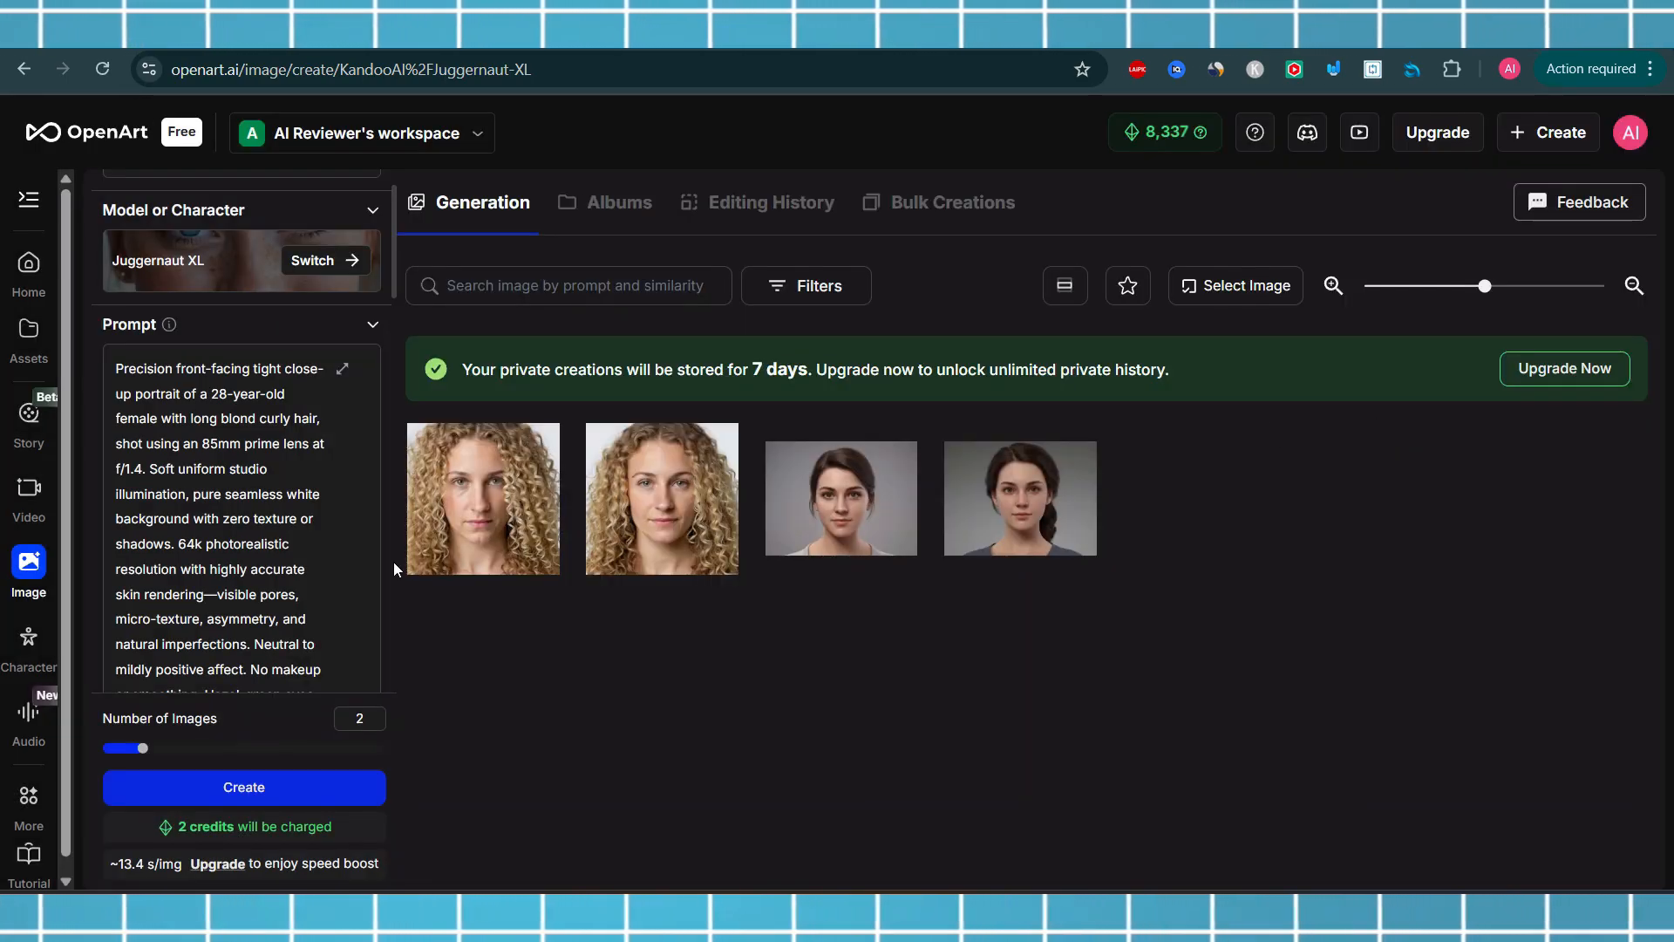
Generate two new images with the PROMPT 2 prompt
click(291, 790)
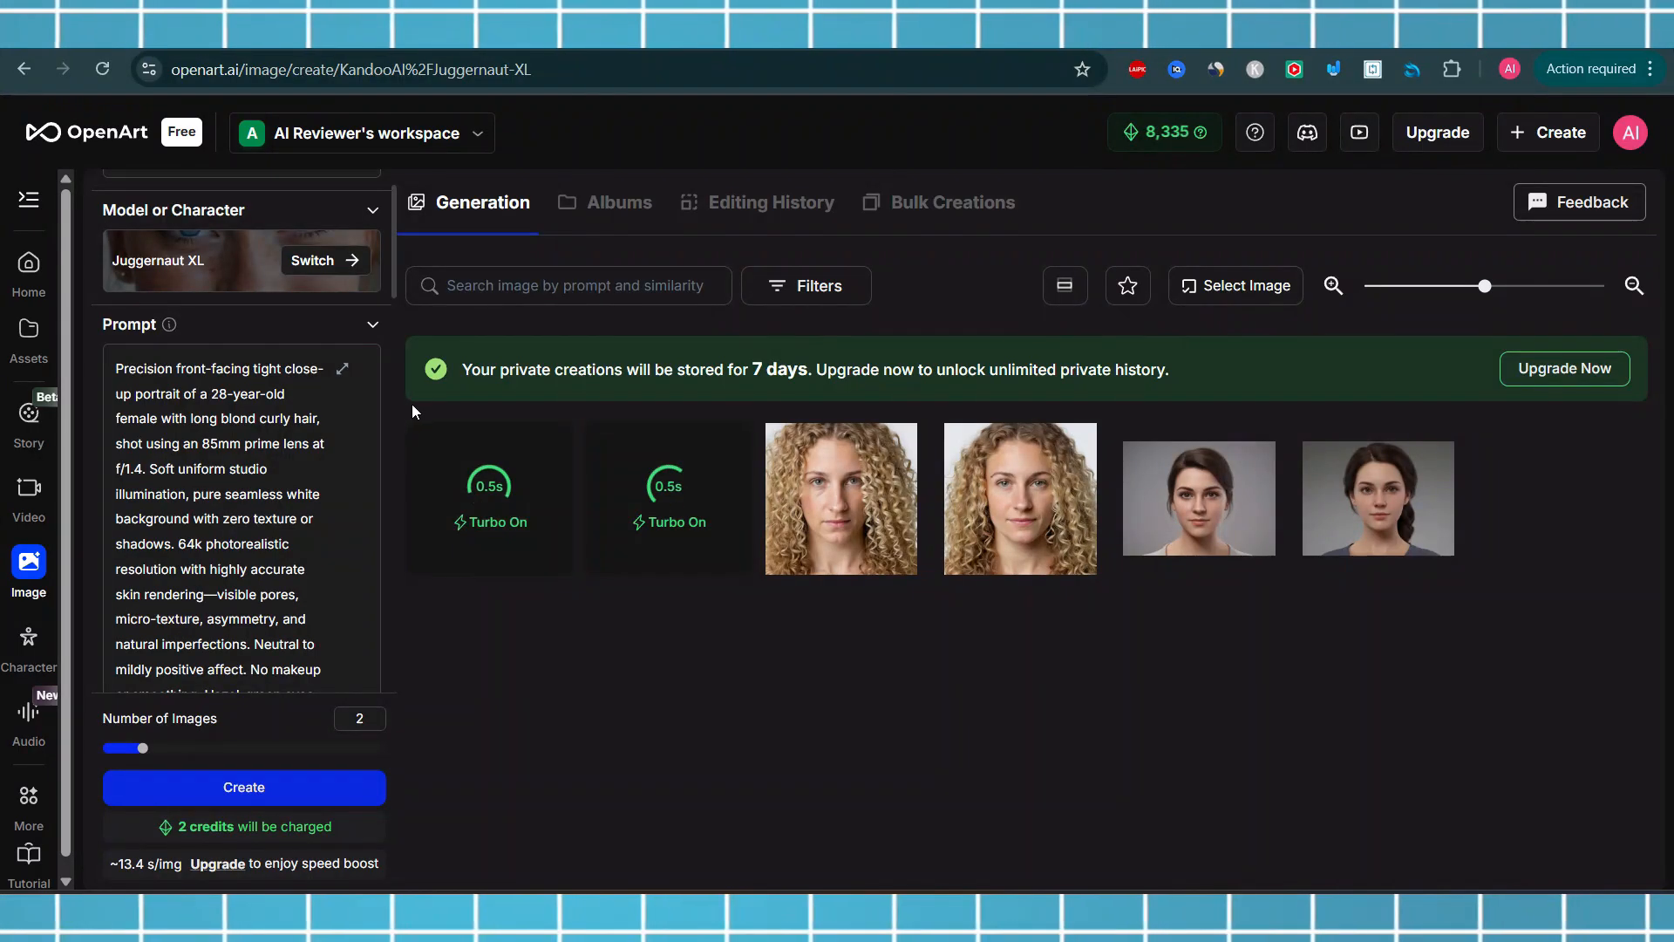
scroll(395, 378, up, 2)
drag(394, 280, 384, 373)
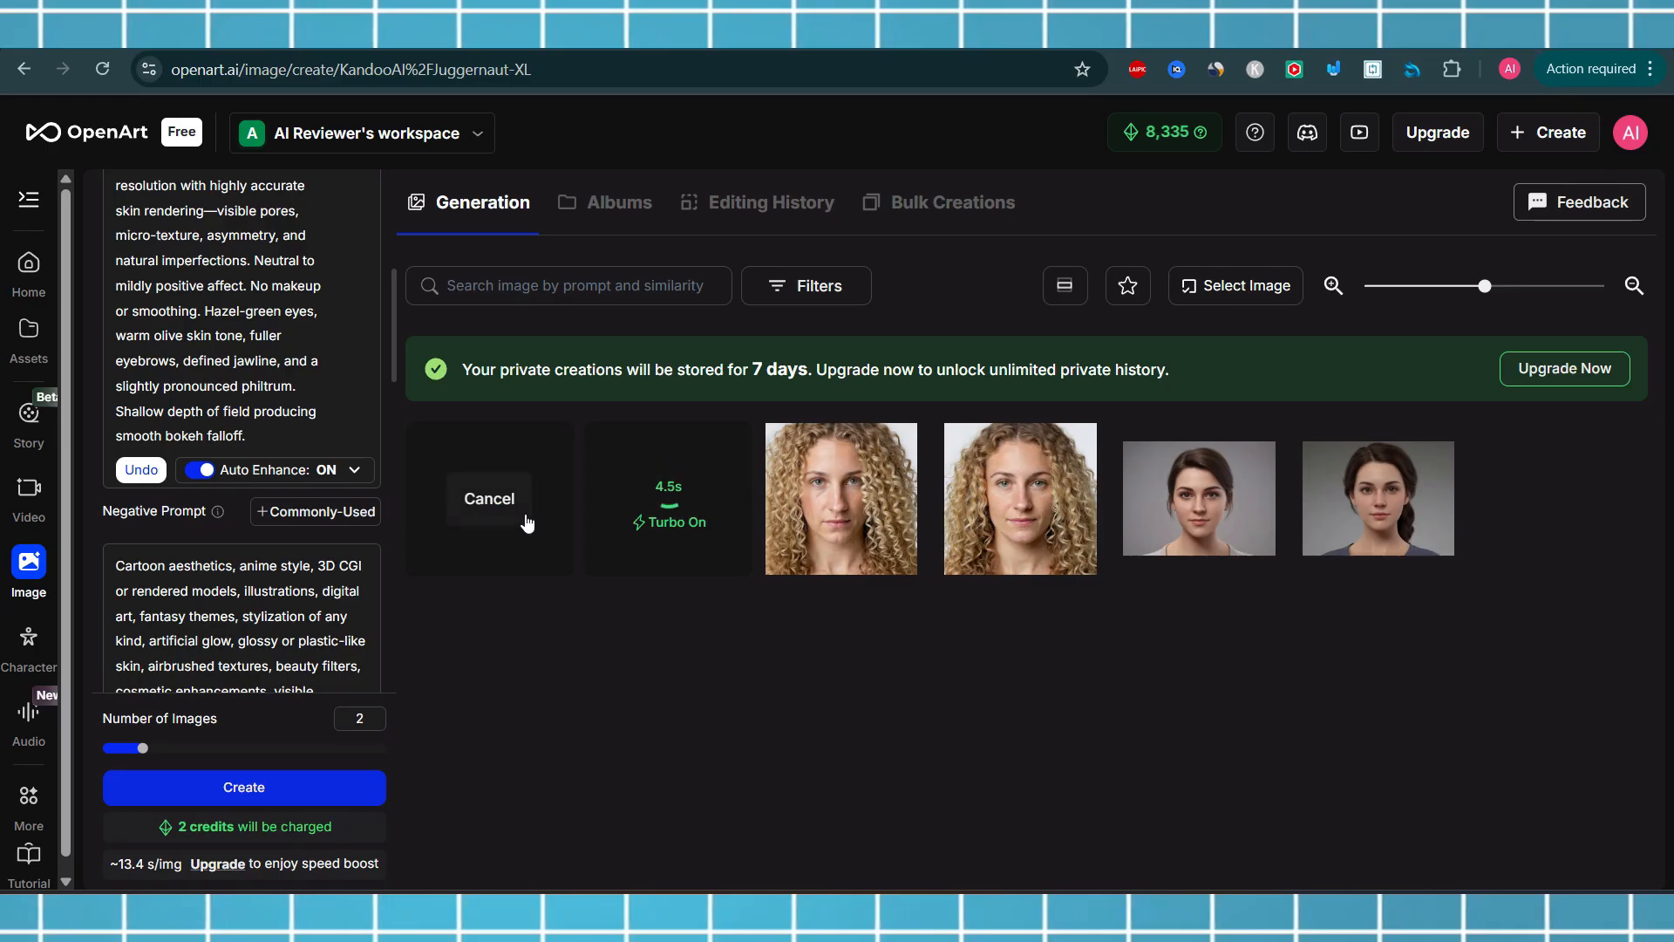
click(523, 516)
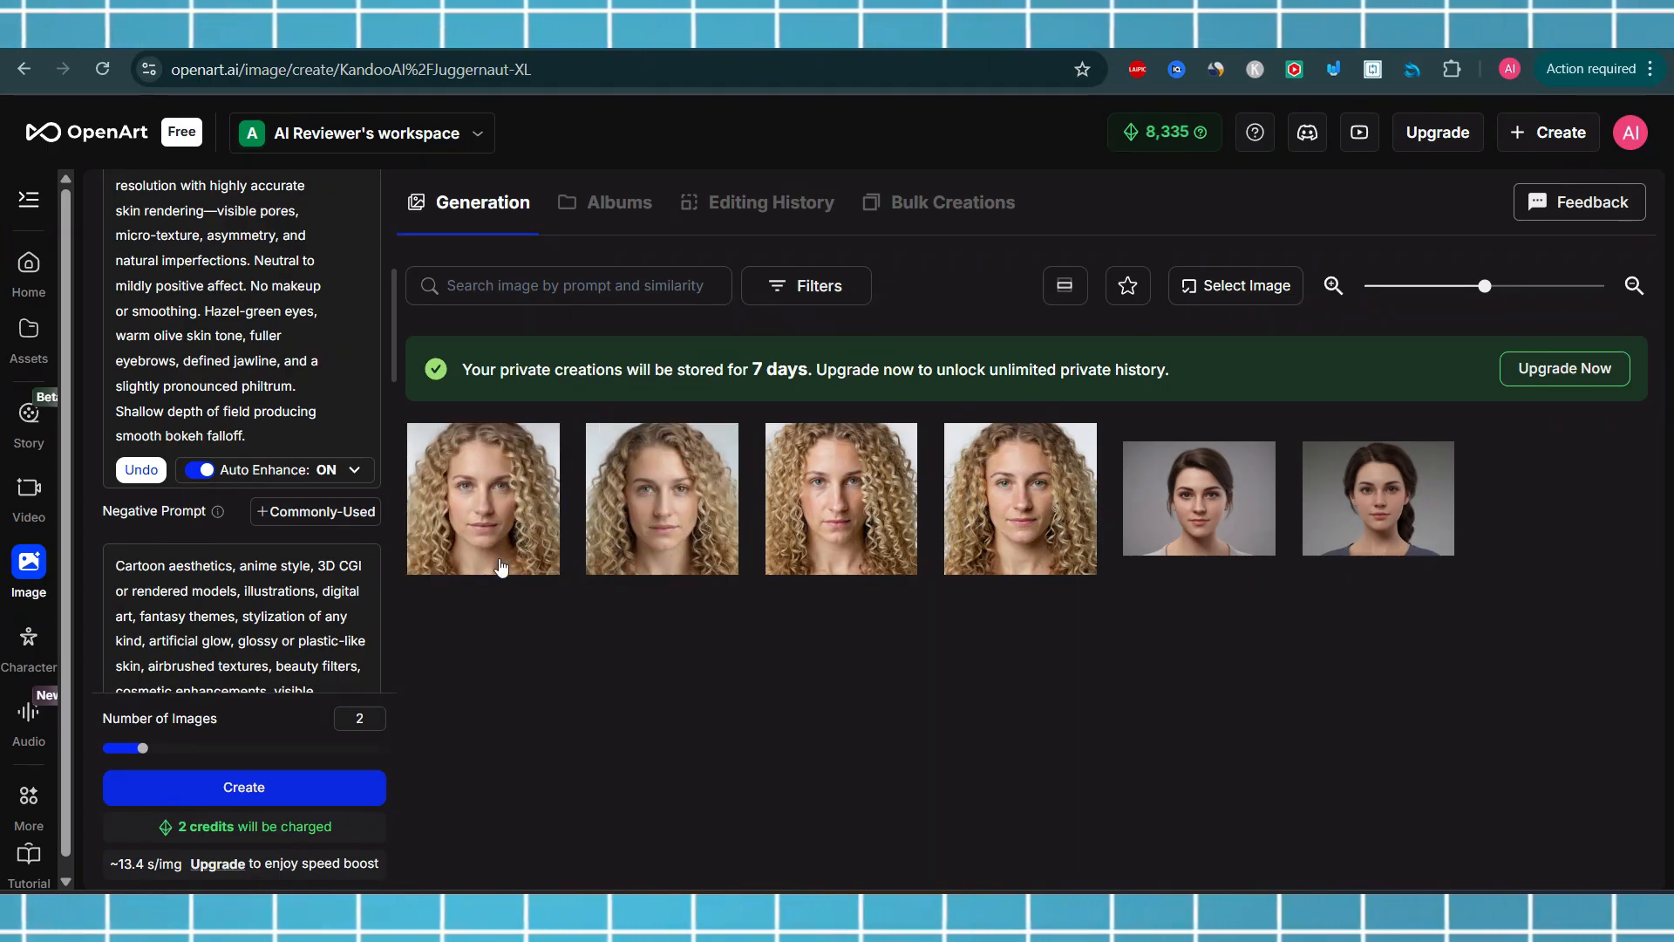
Open the newest portrait and flip through the blond portraits to compare them, then close the viewer
click(485, 523)
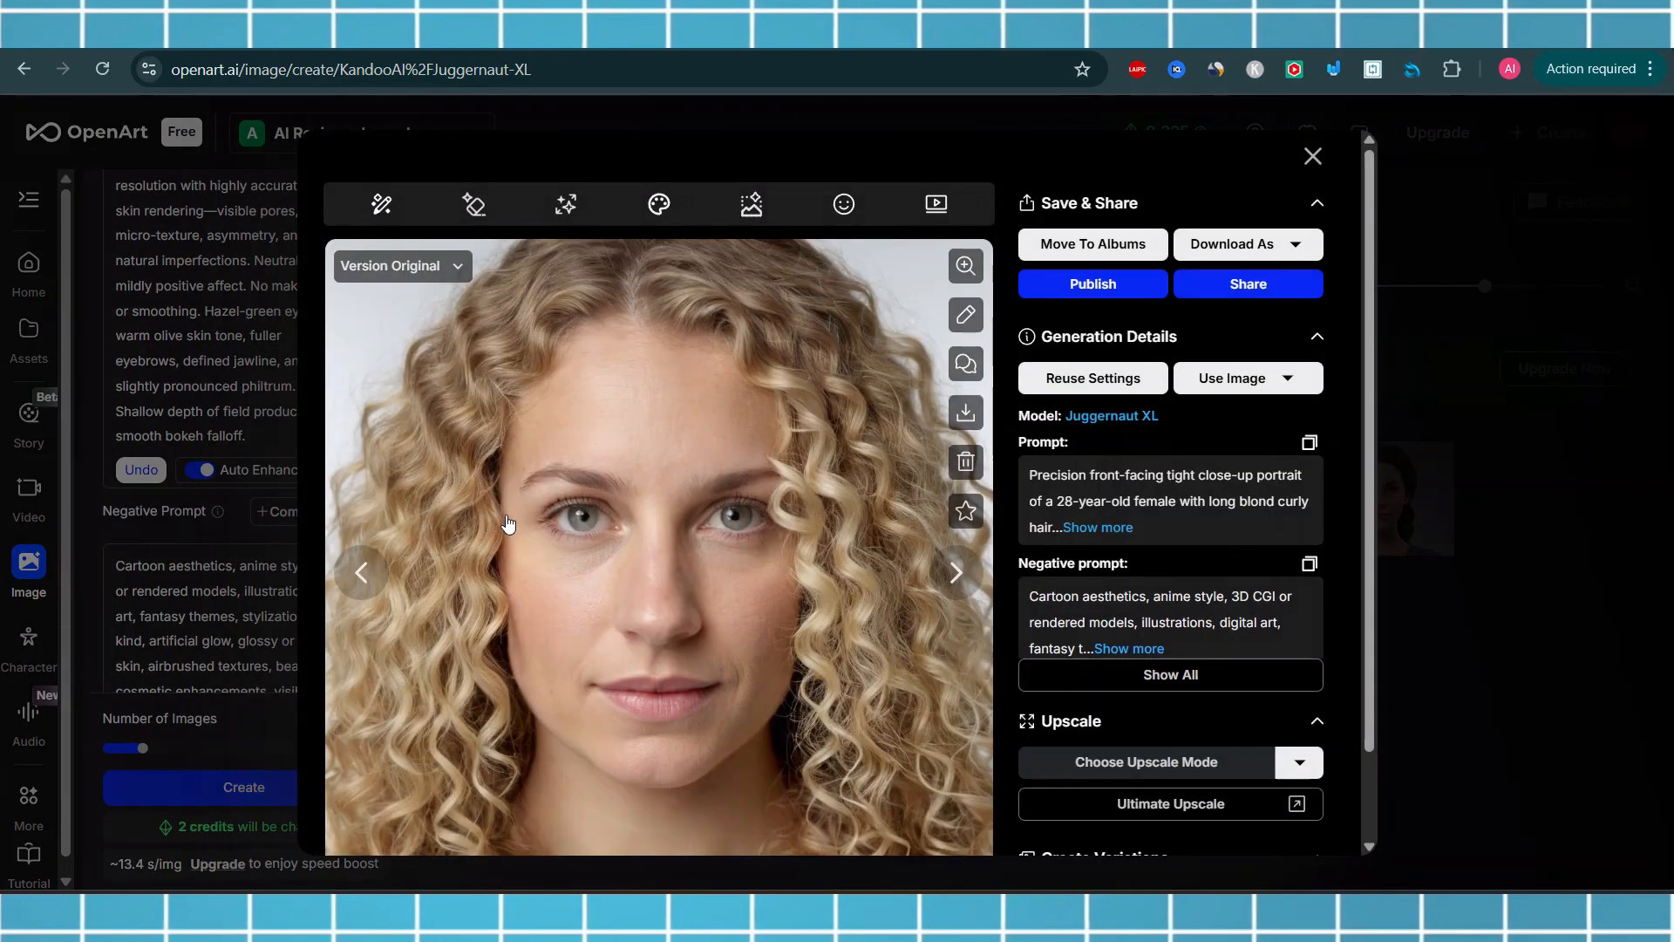
click(957, 582)
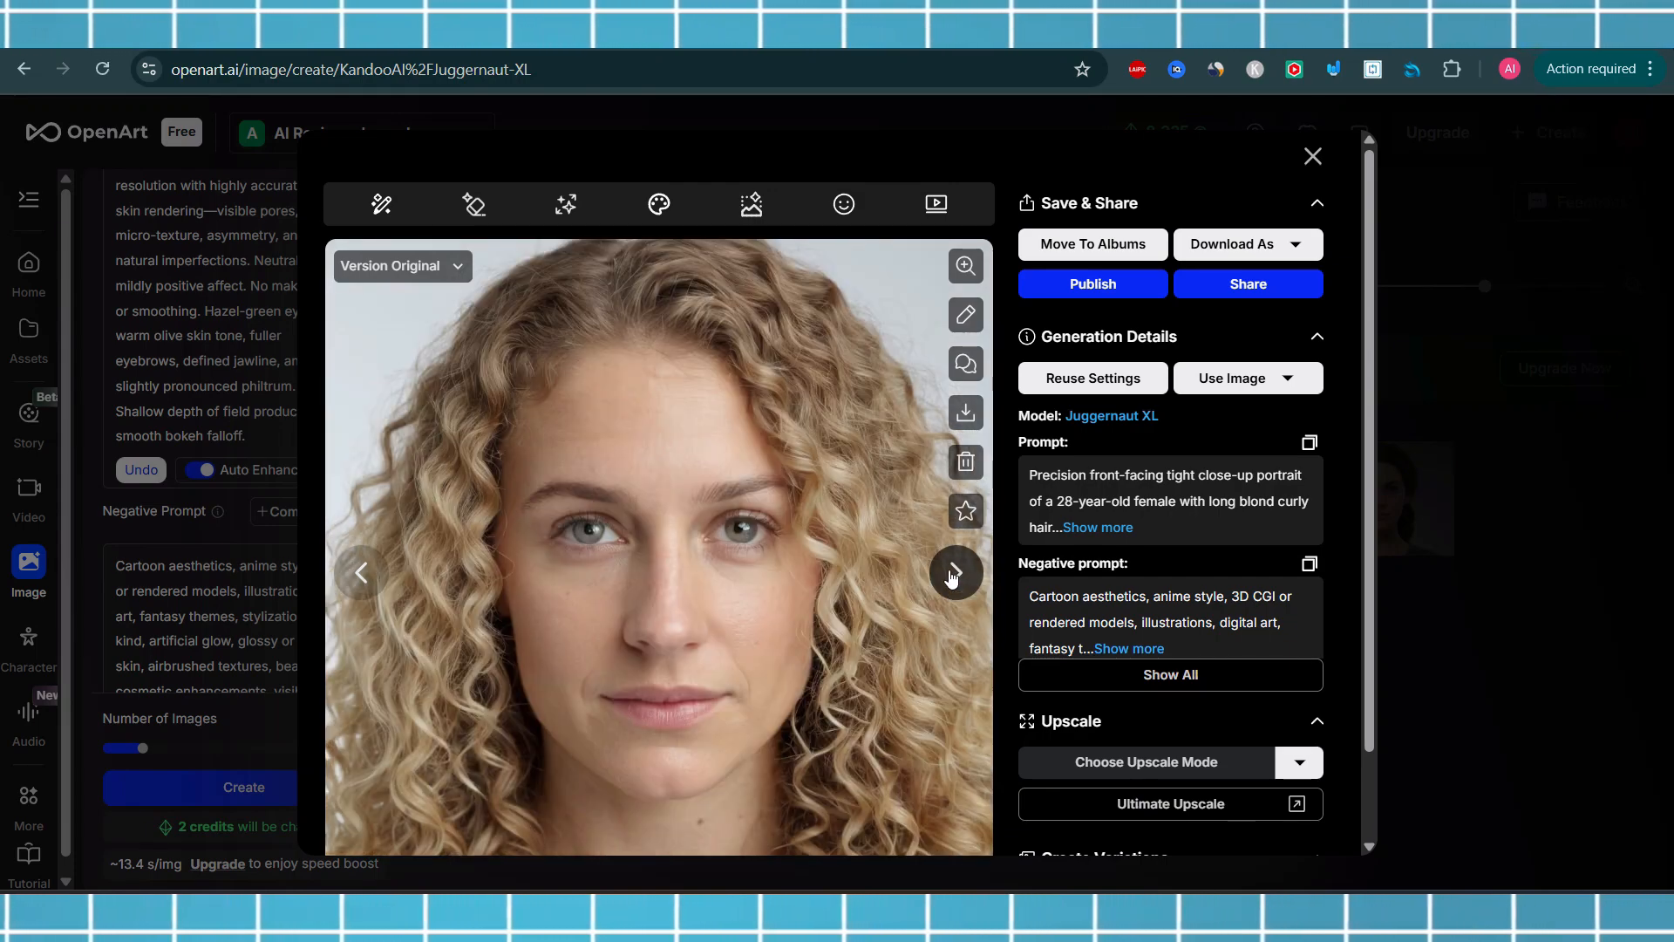
click(952, 583)
click(952, 580)
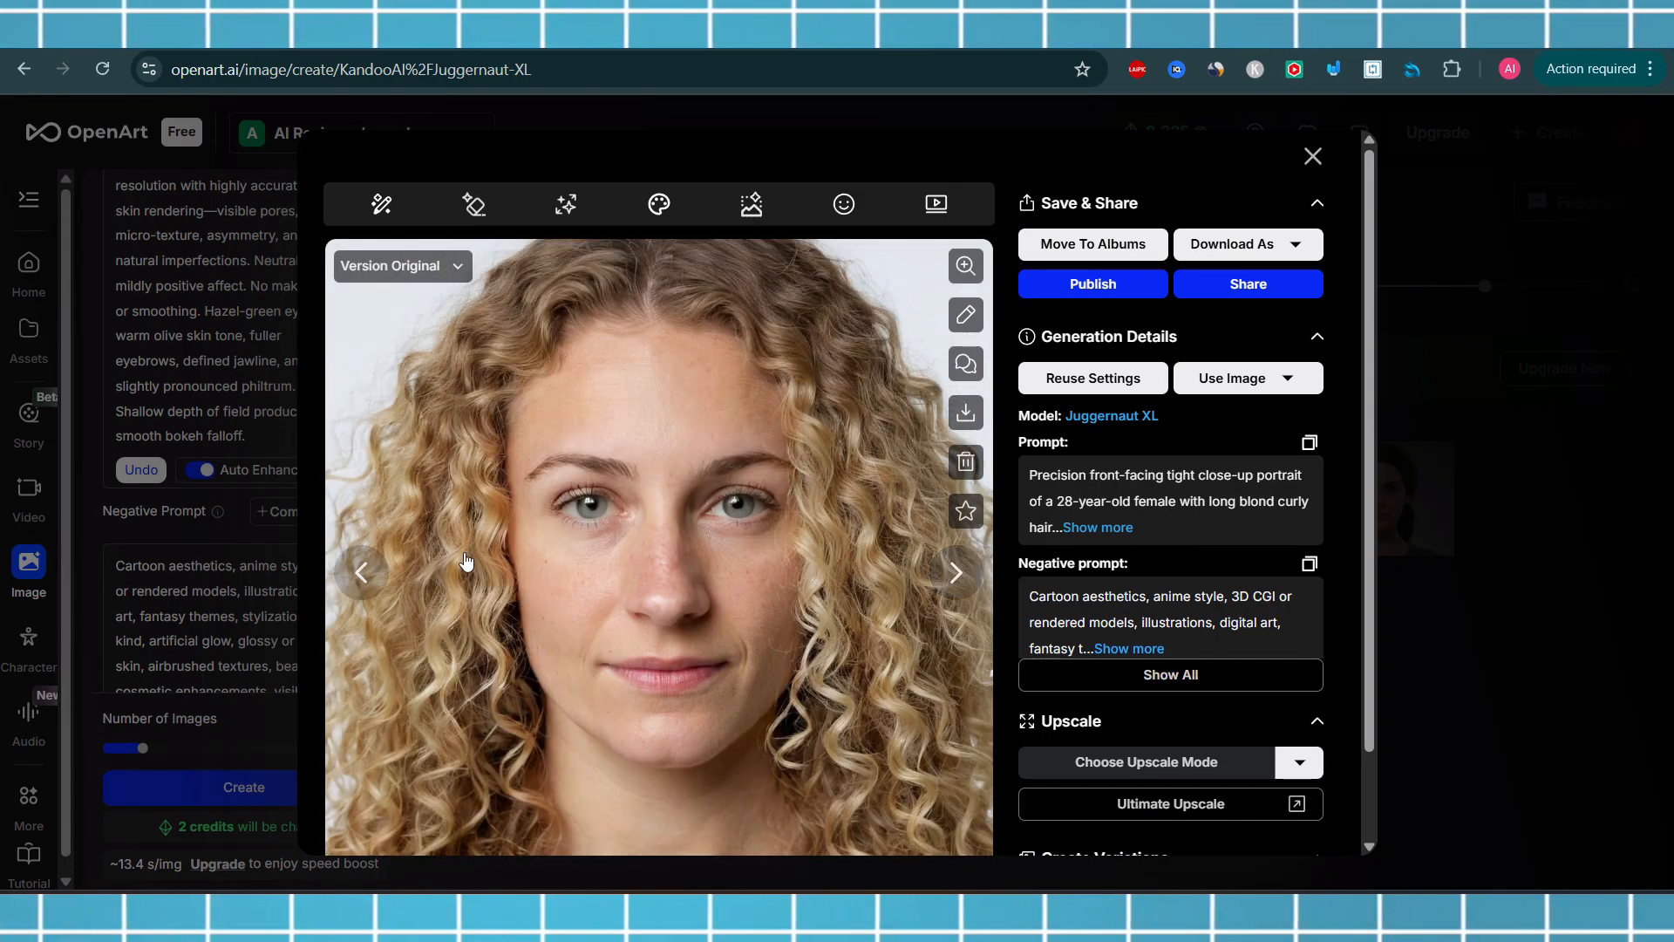
click(359, 573)
click(359, 574)
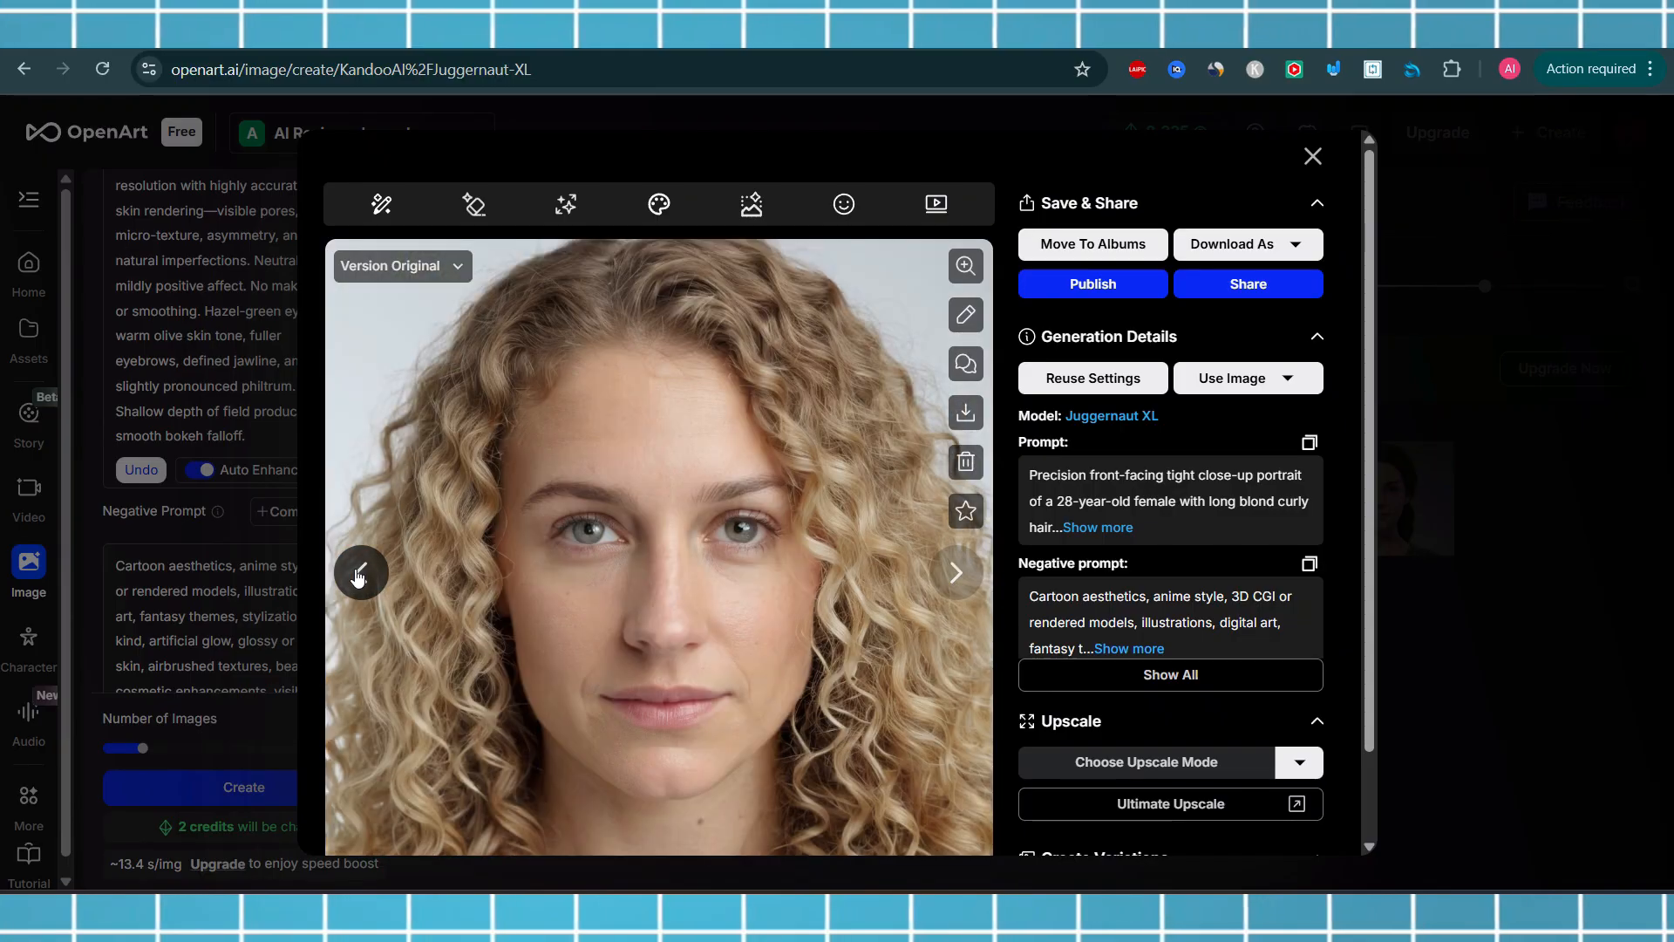
click(357, 575)
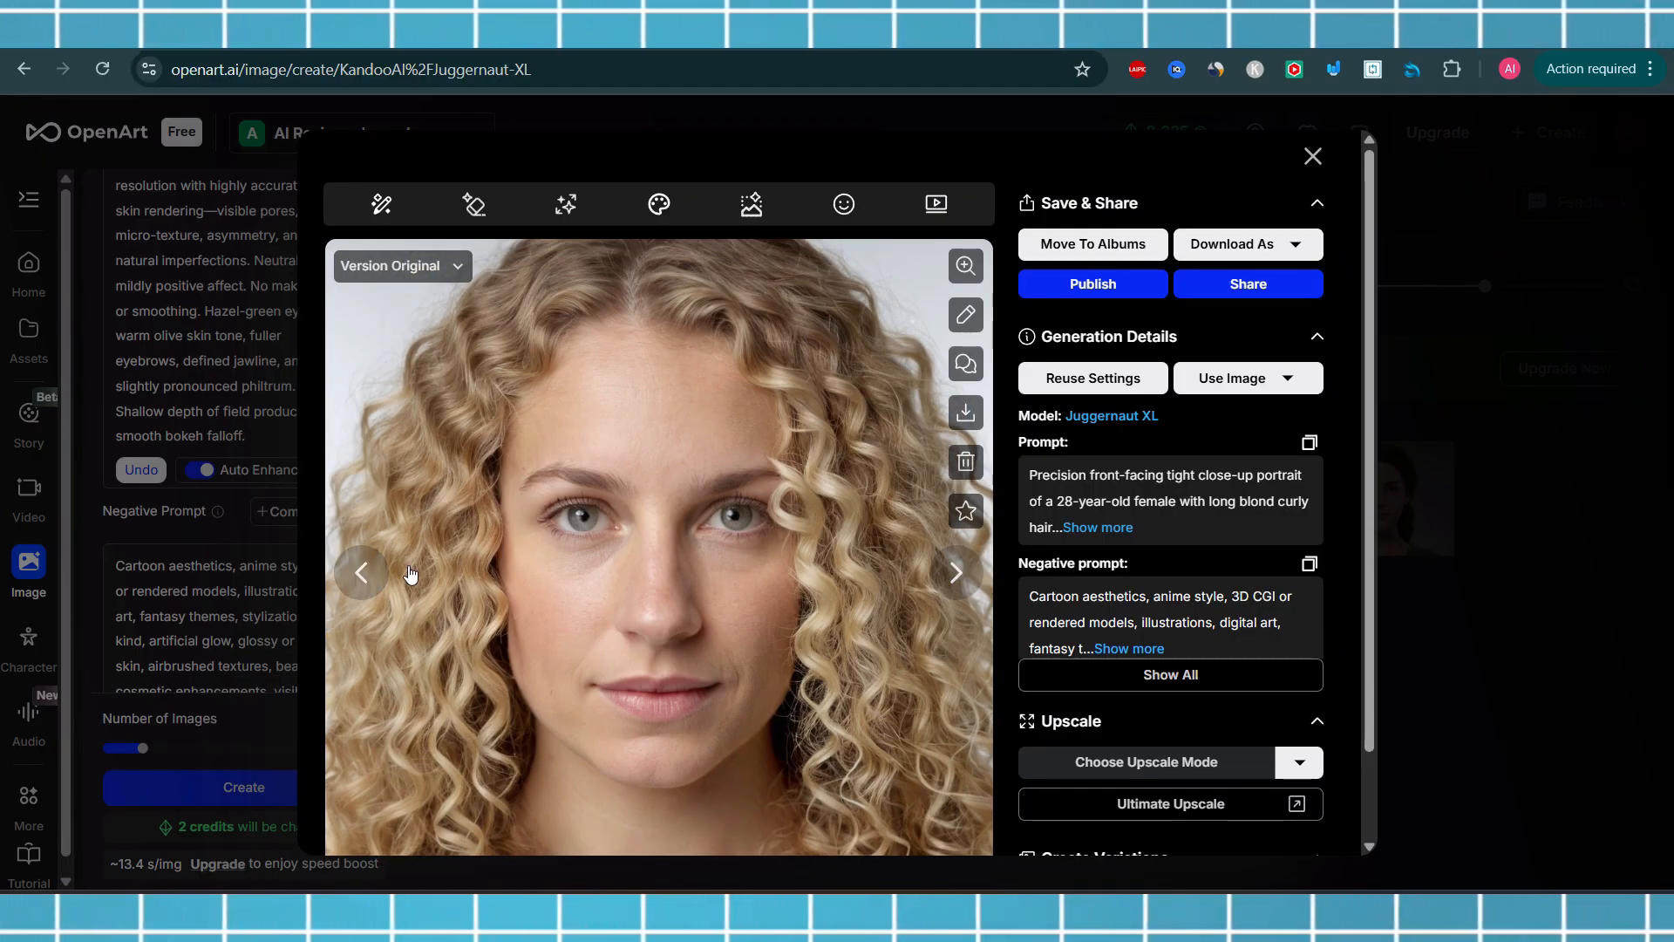
click(956, 572)
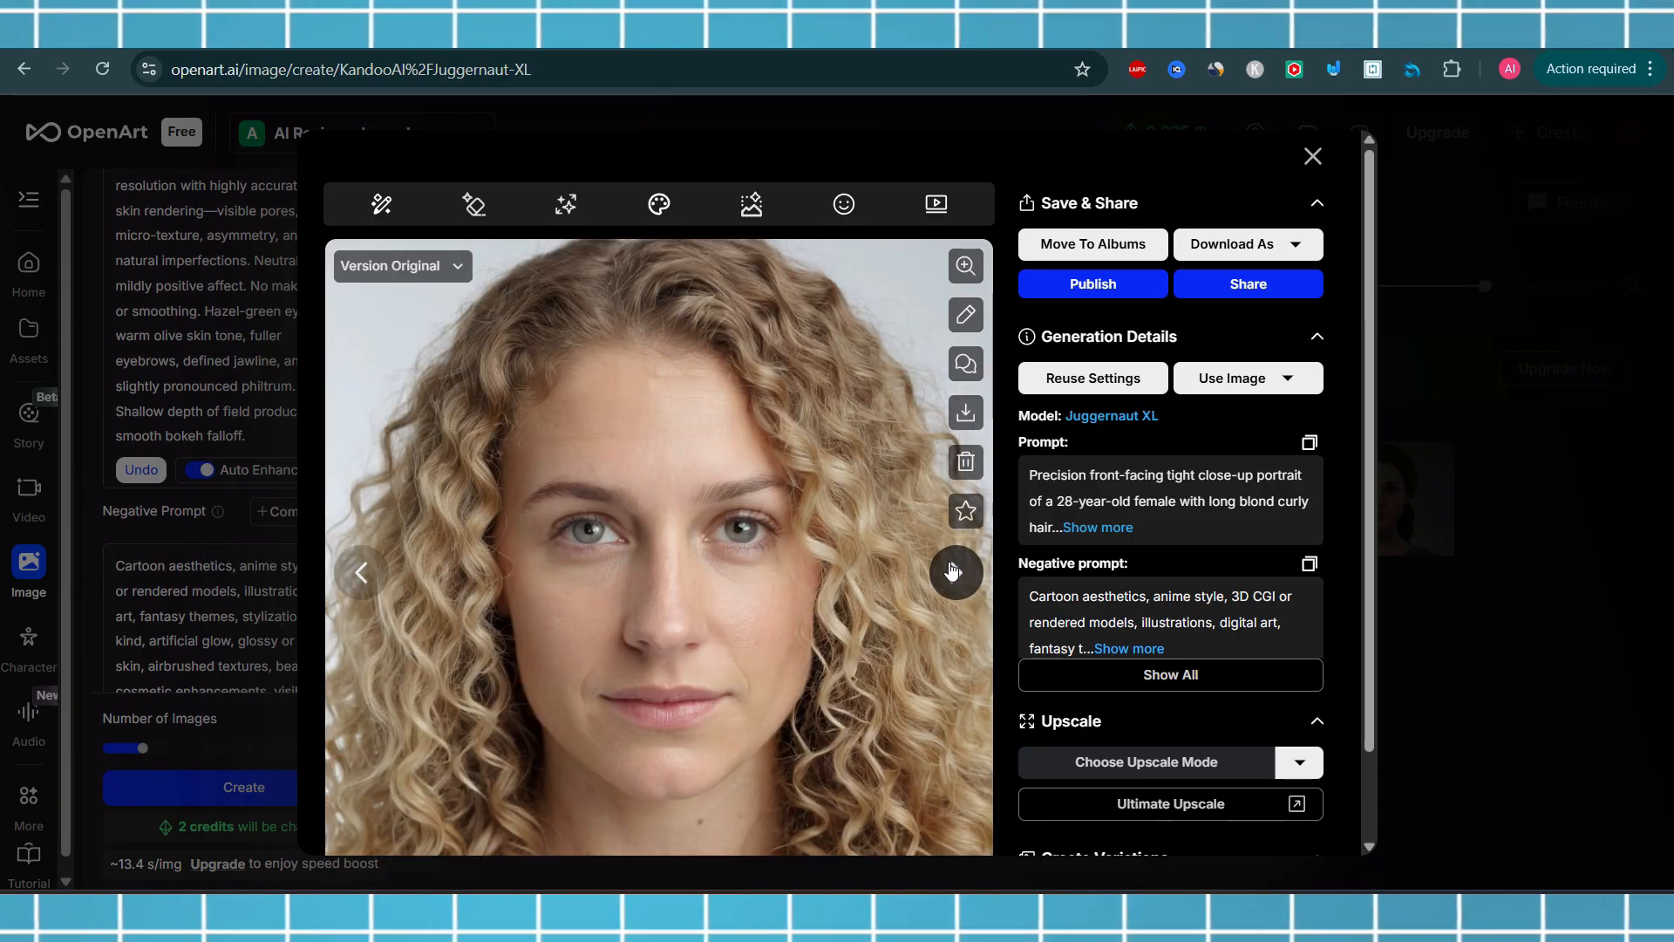
click(361, 572)
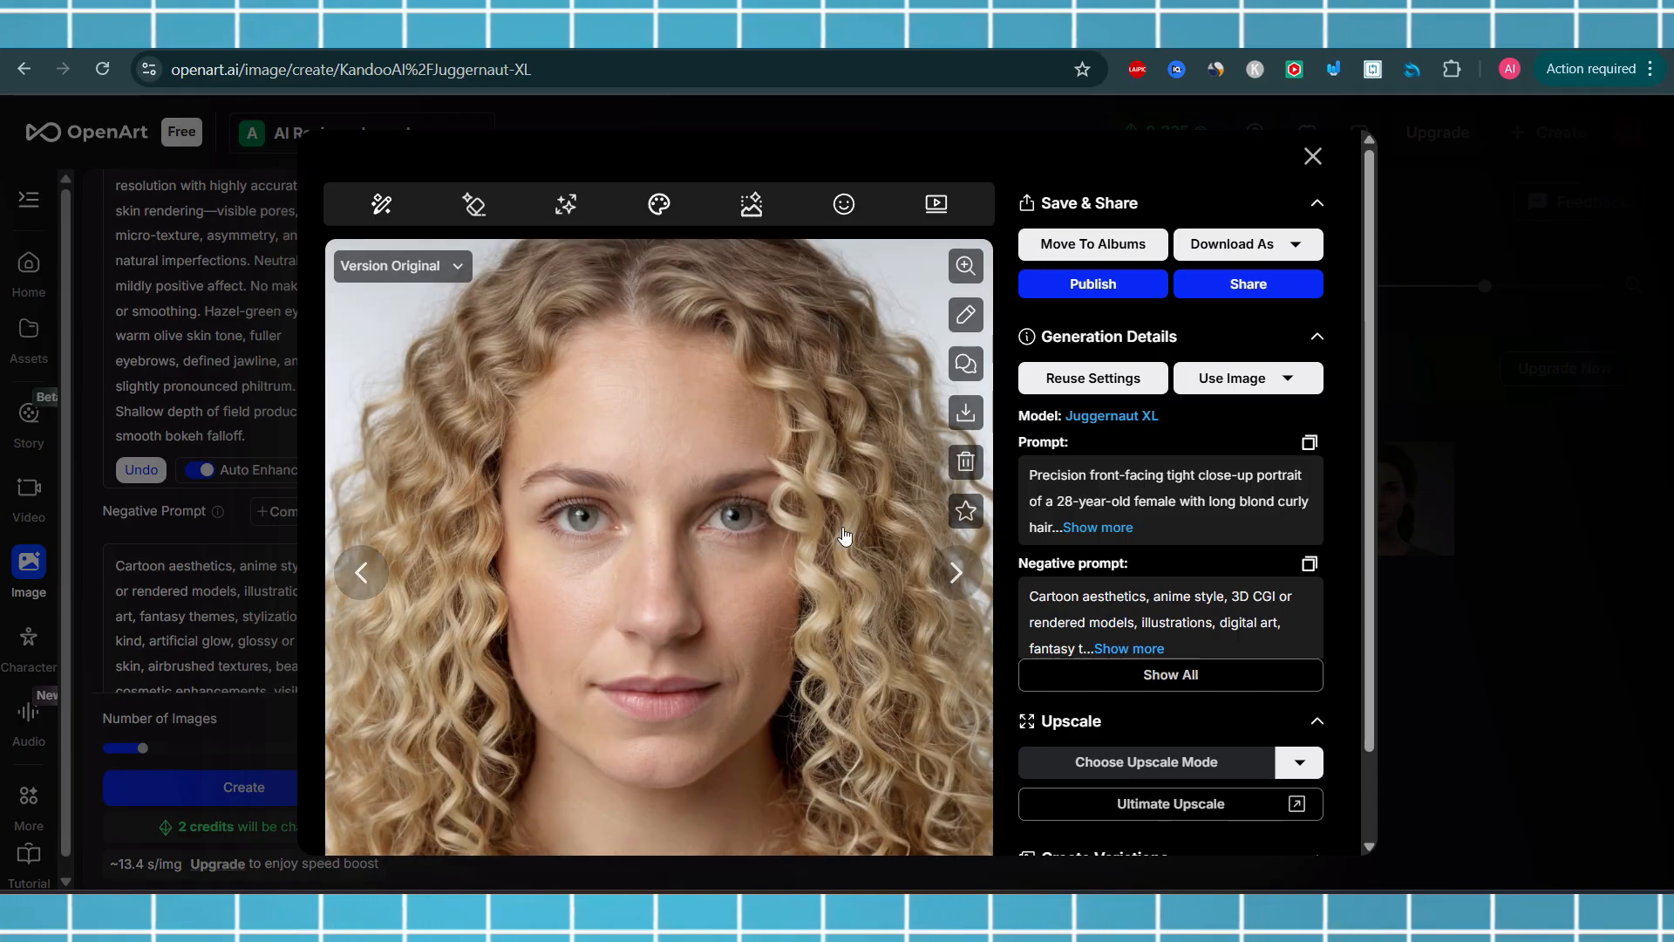
click(956, 568)
click(957, 569)
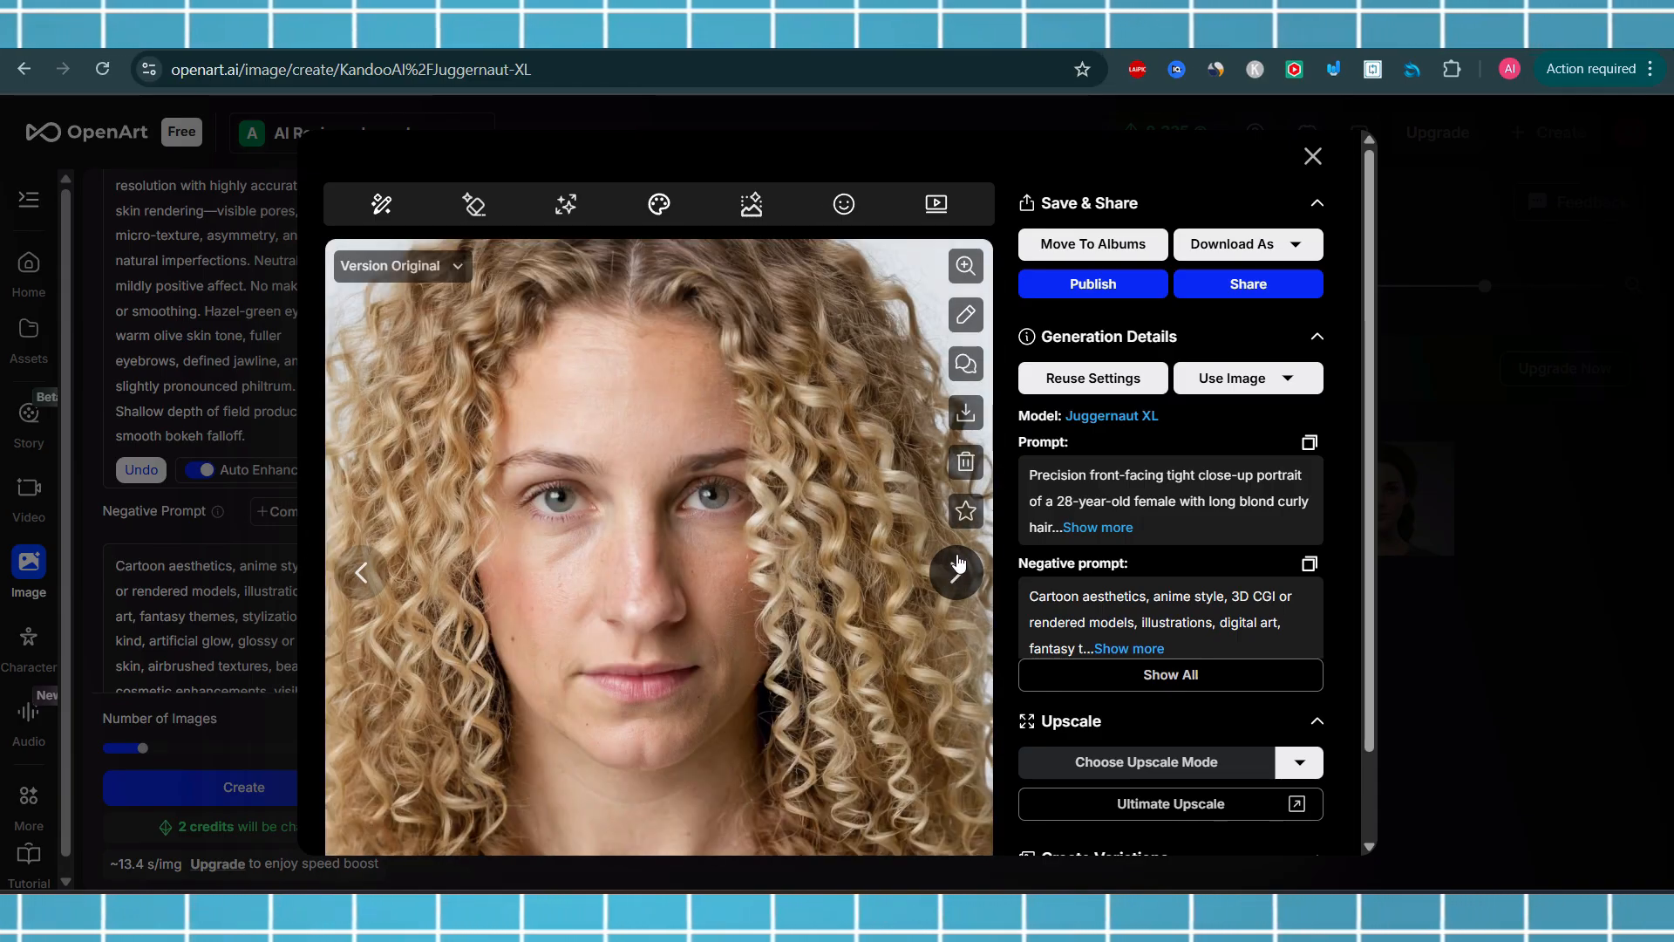
click(957, 568)
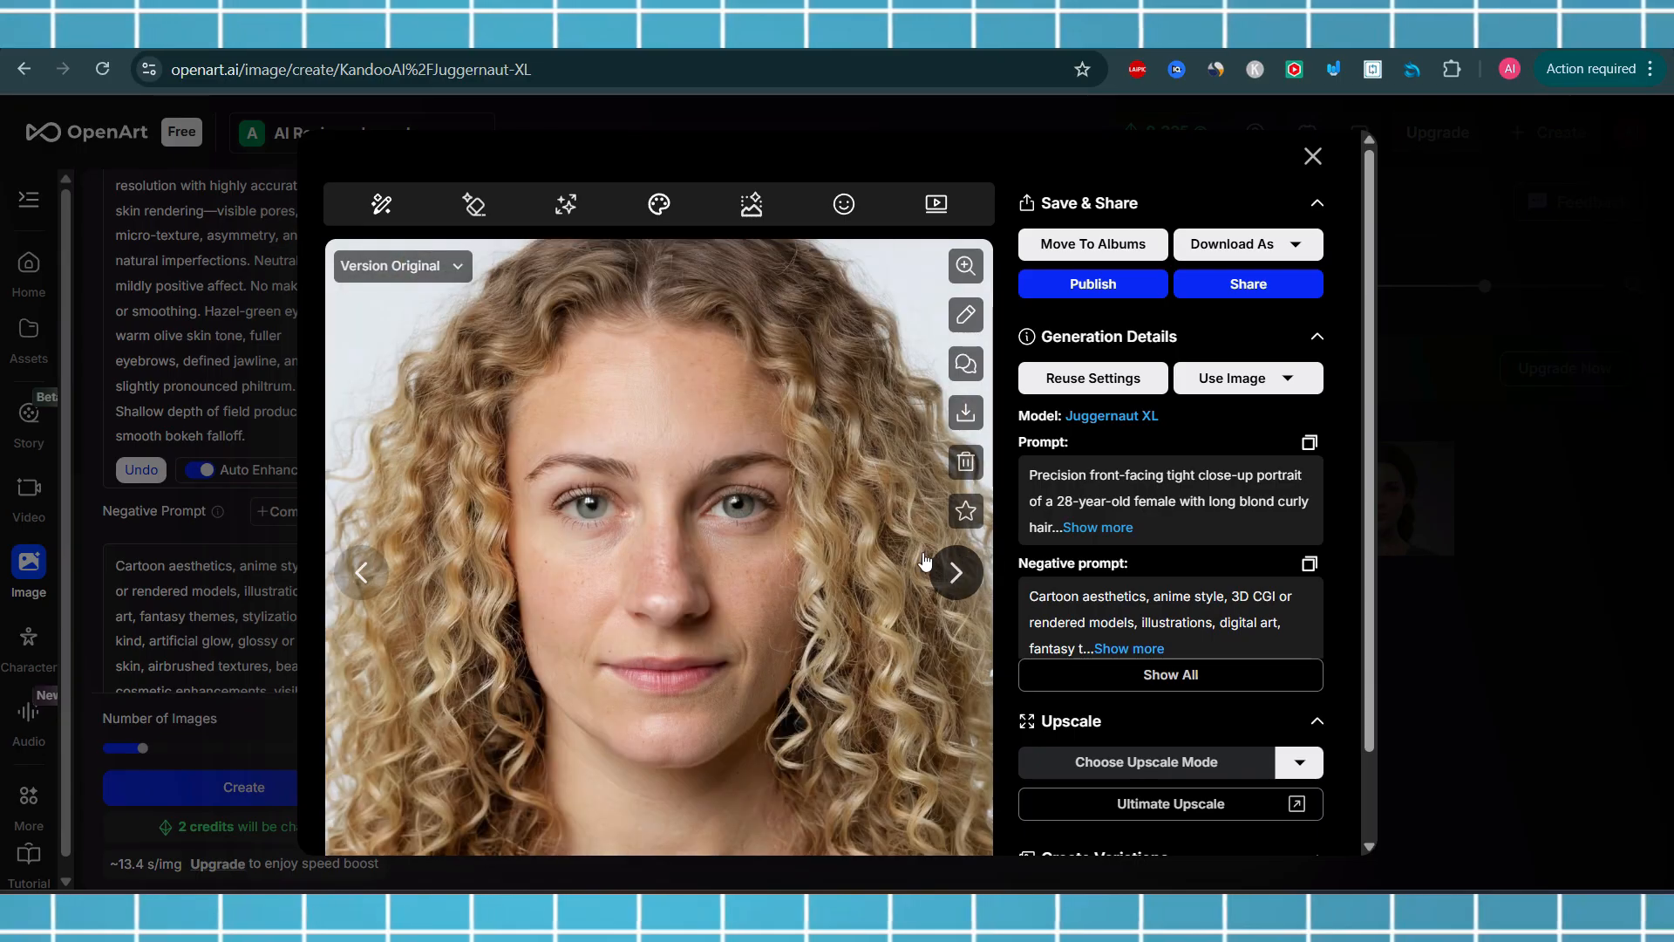
click(359, 572)
click(359, 572)
click(359, 572)
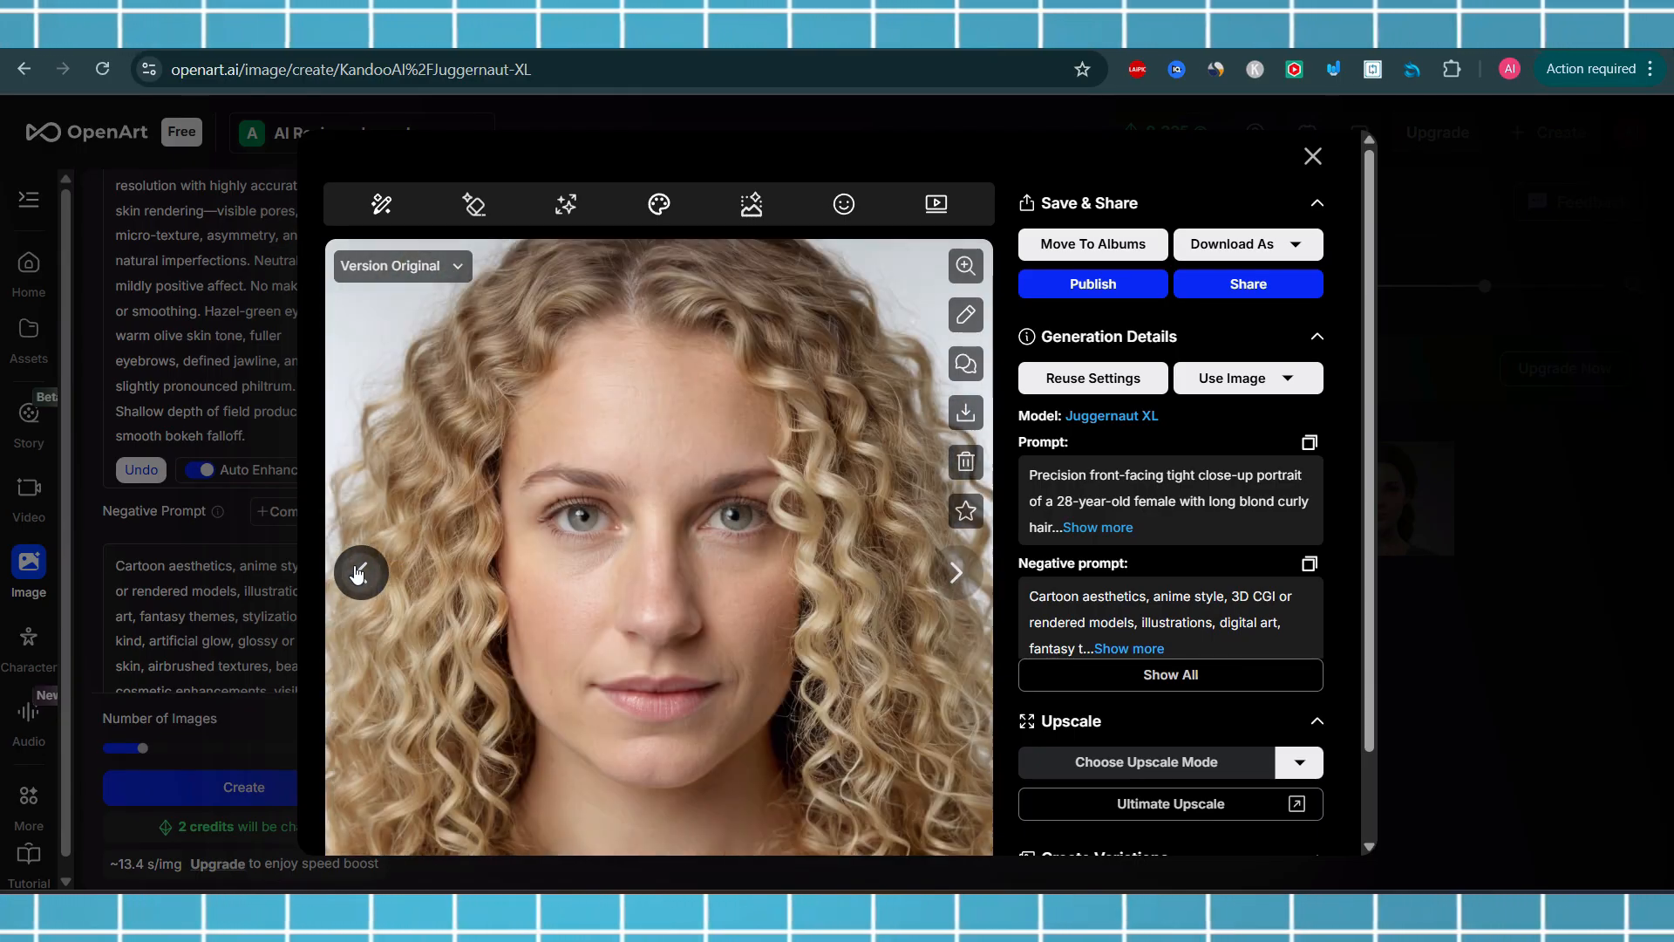
click(1312, 156)
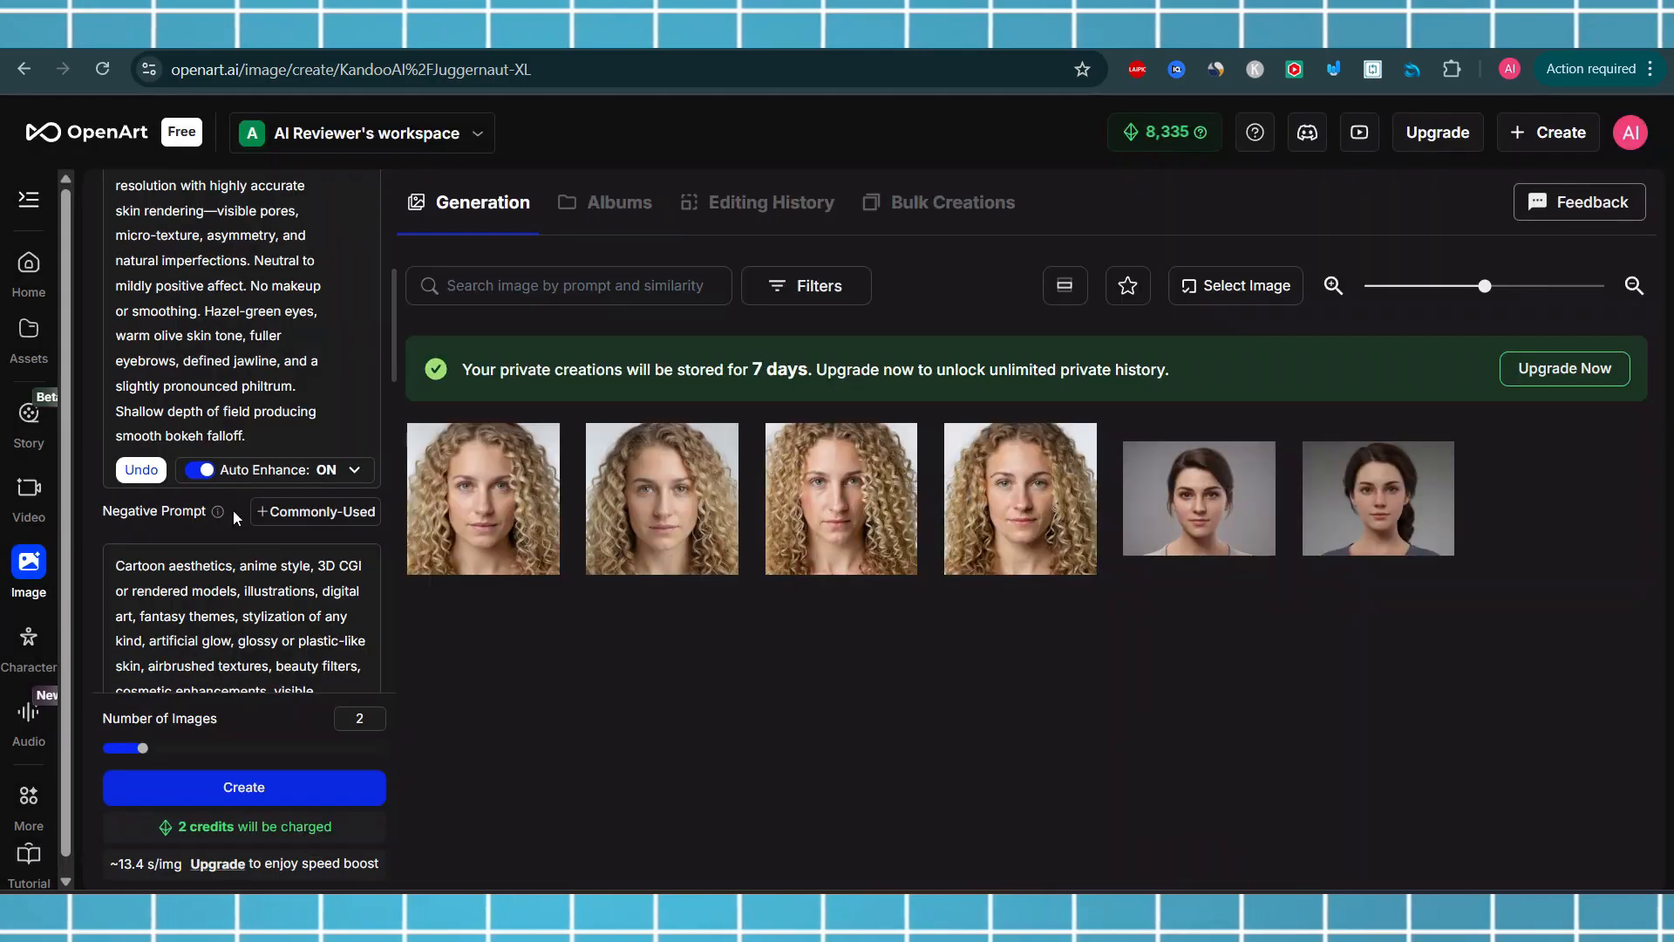
Turn off Auto Enhance for the prompt and generate two more images
click(197, 471)
click(249, 788)
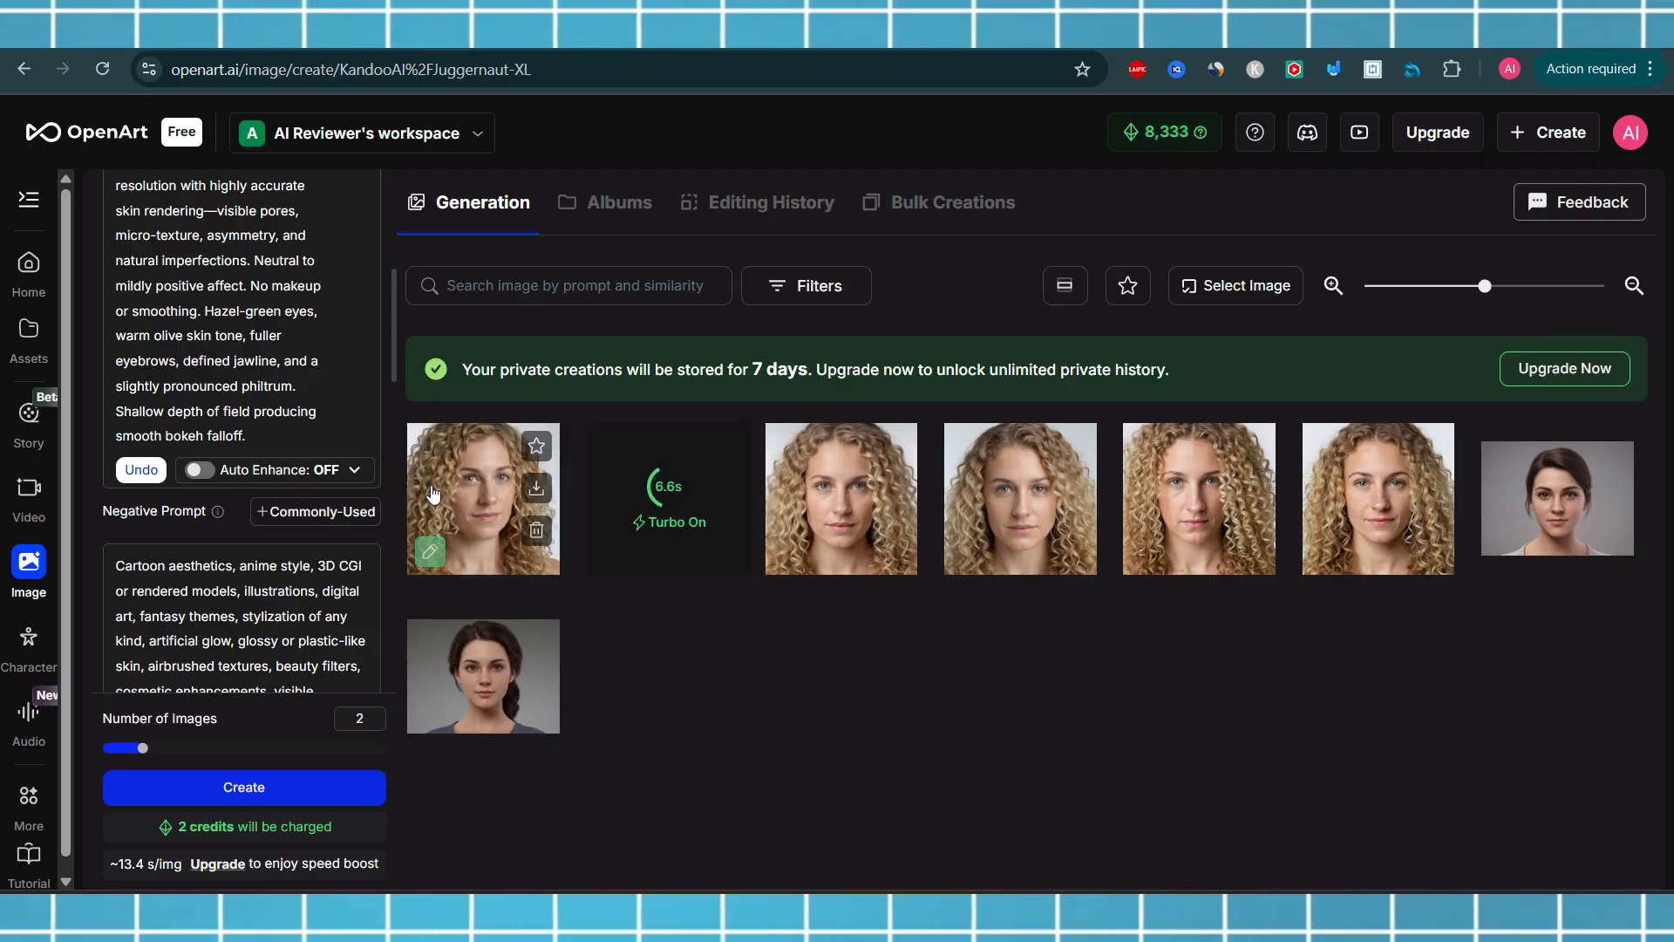
Open the newest portraits in the viewer to inspect them
click(484, 491)
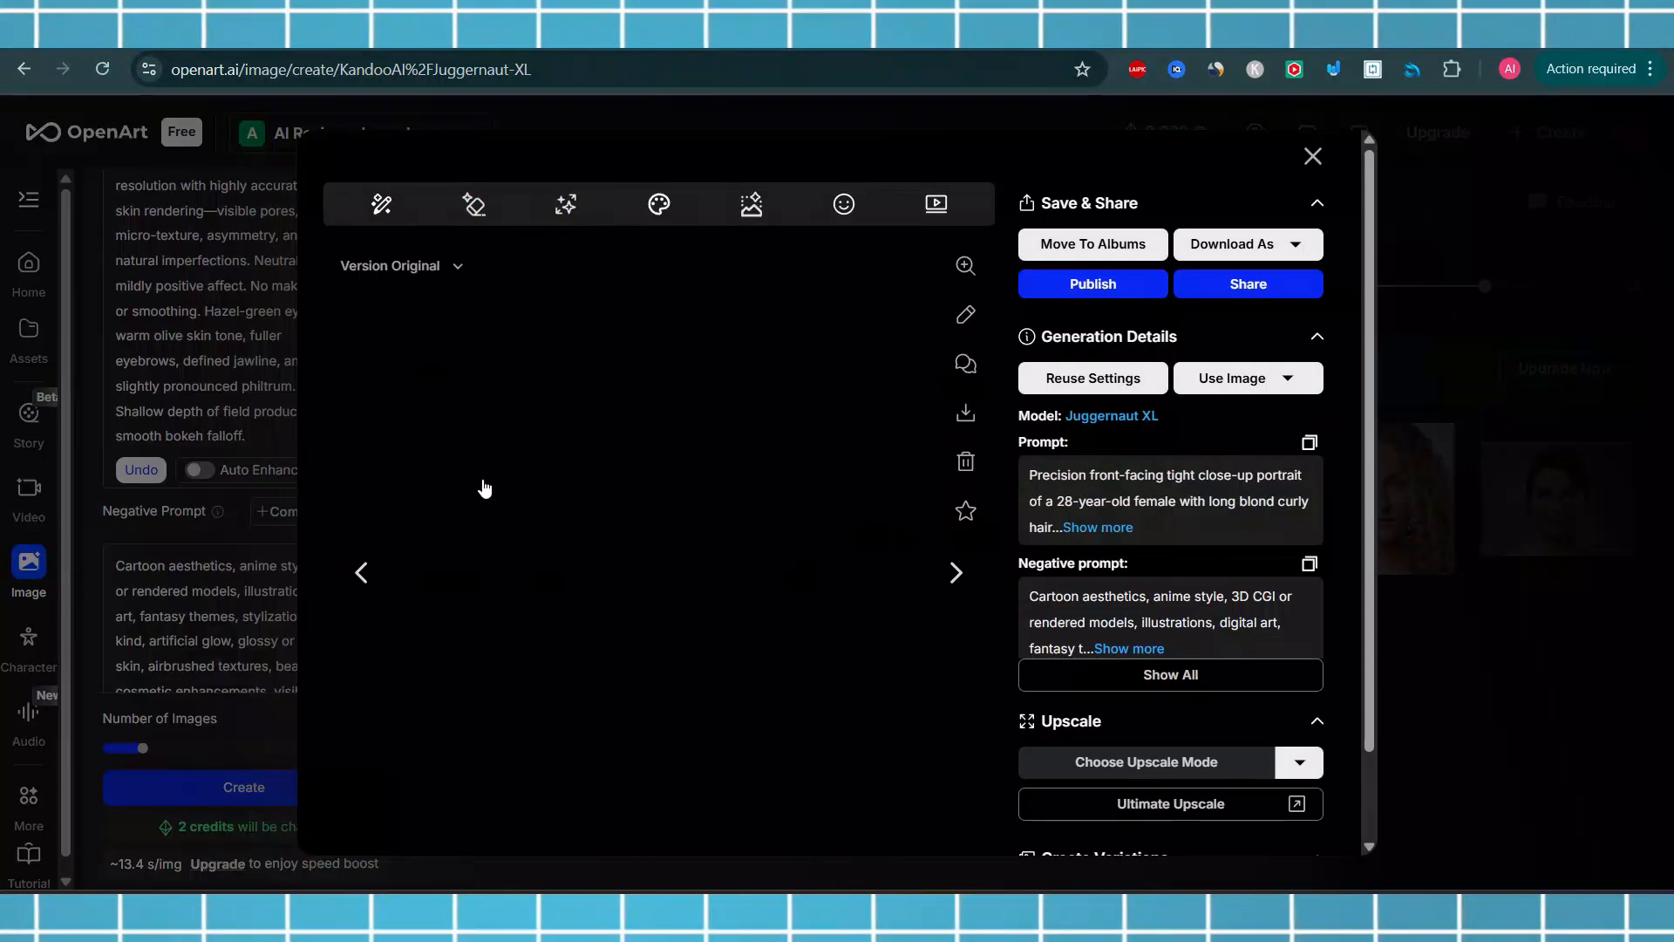
click(969, 575)
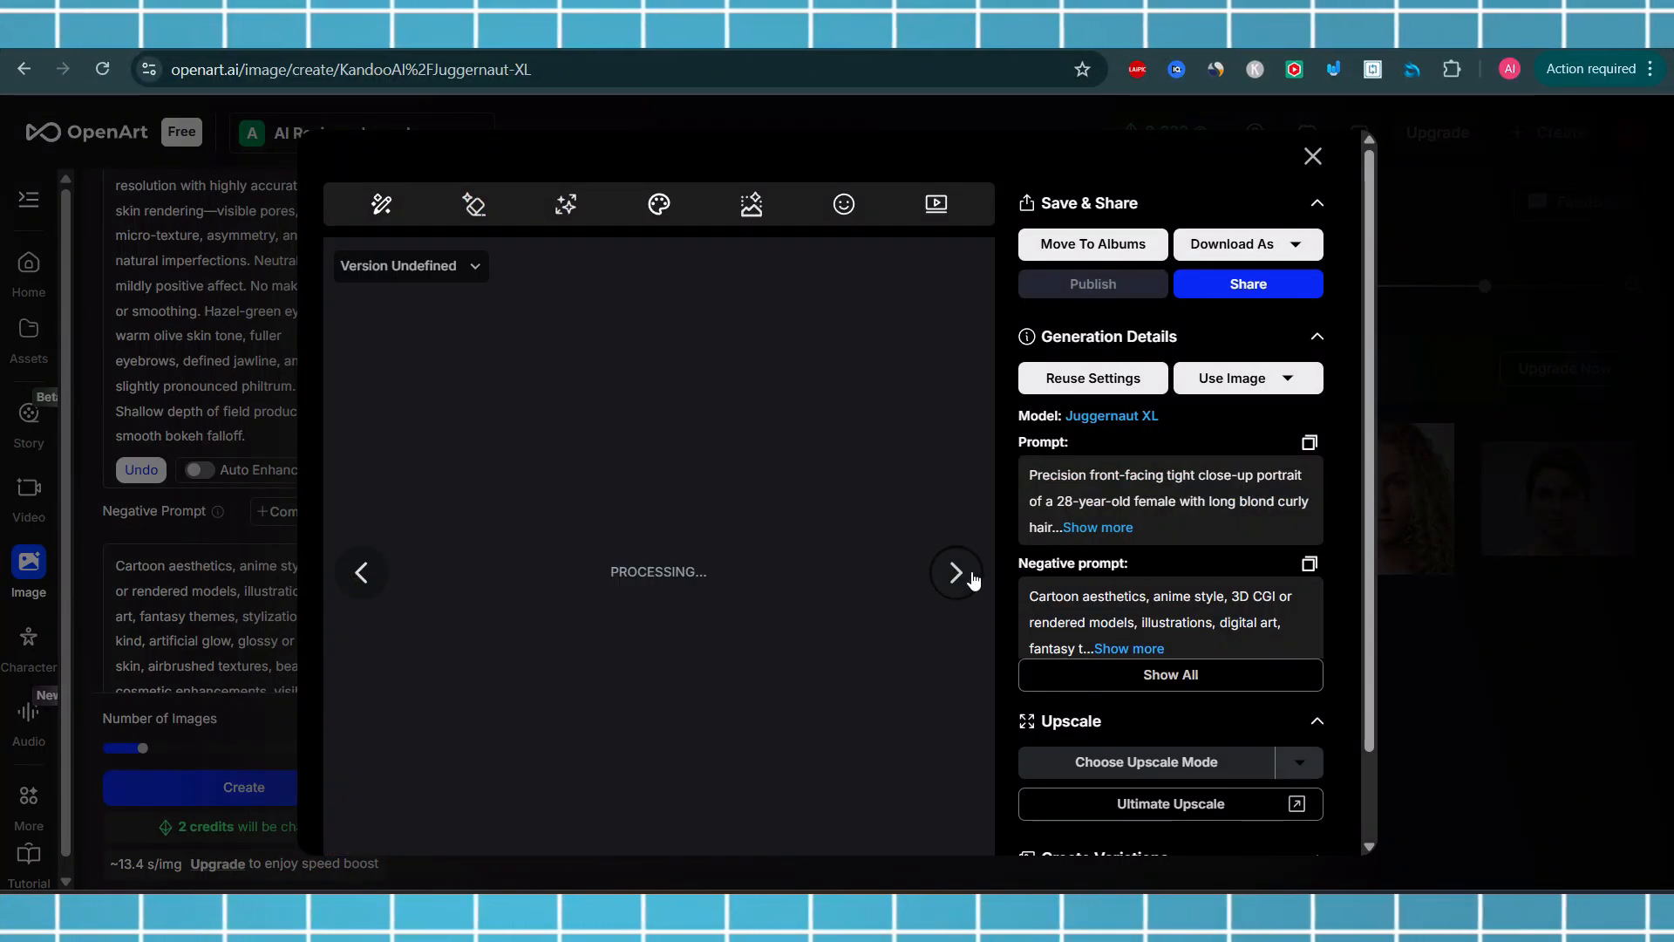
click(1313, 156)
click(663, 498)
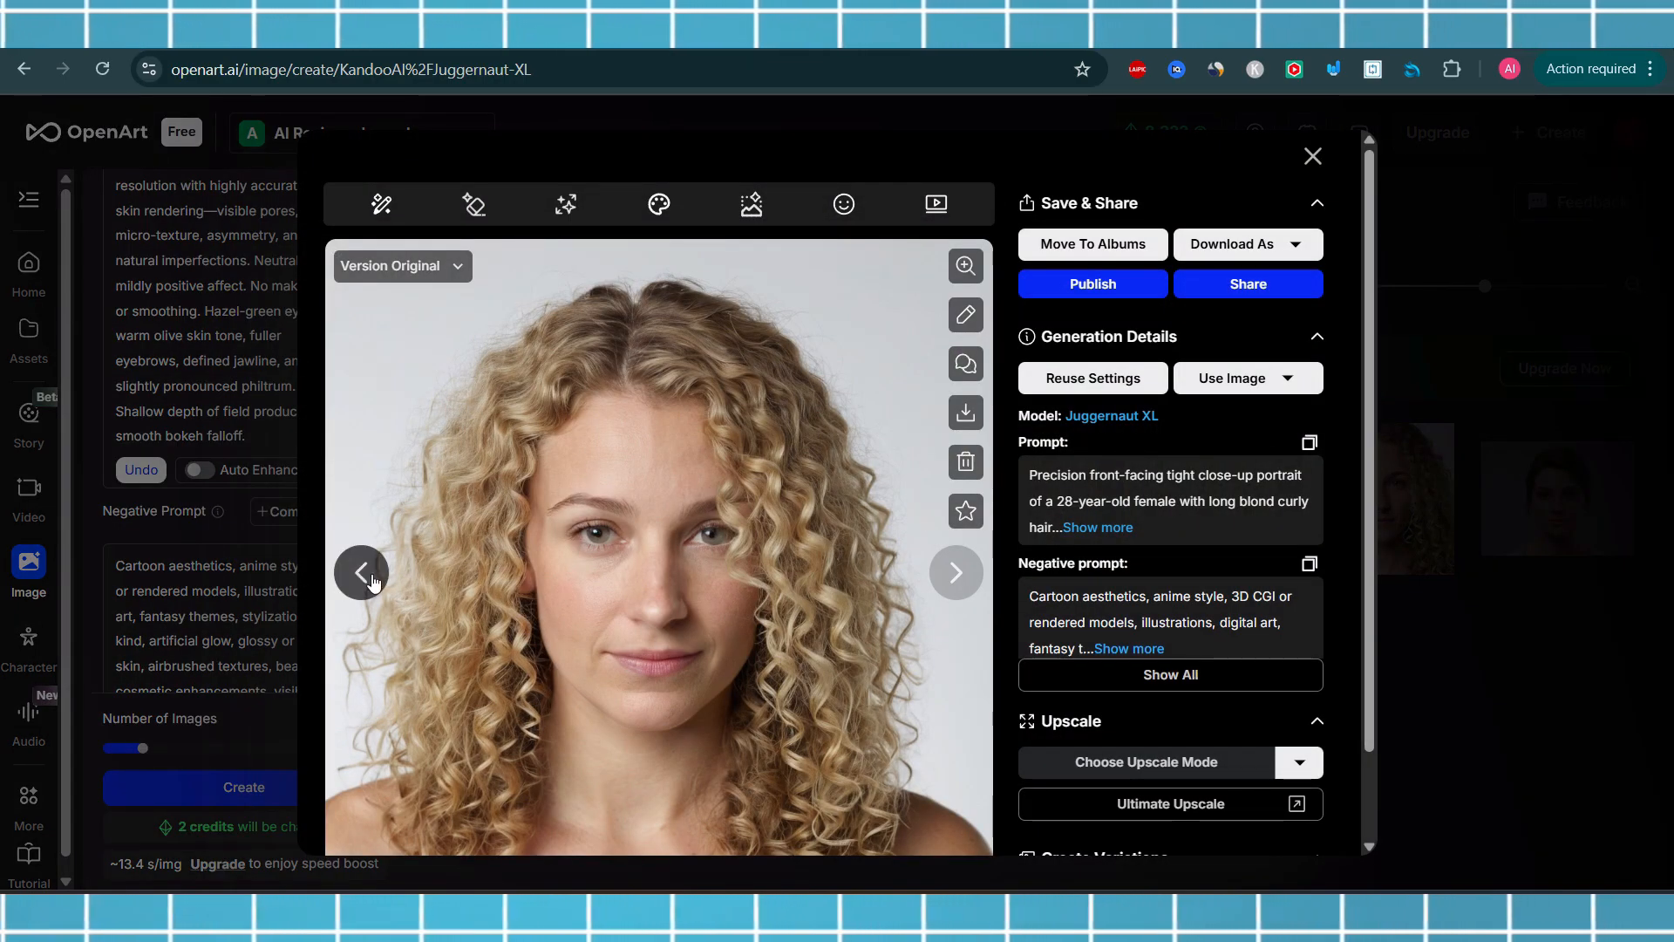
Flip back and forth between the blond portraits in the image viewer to compare them, then close it
click(363, 576)
click(956, 573)
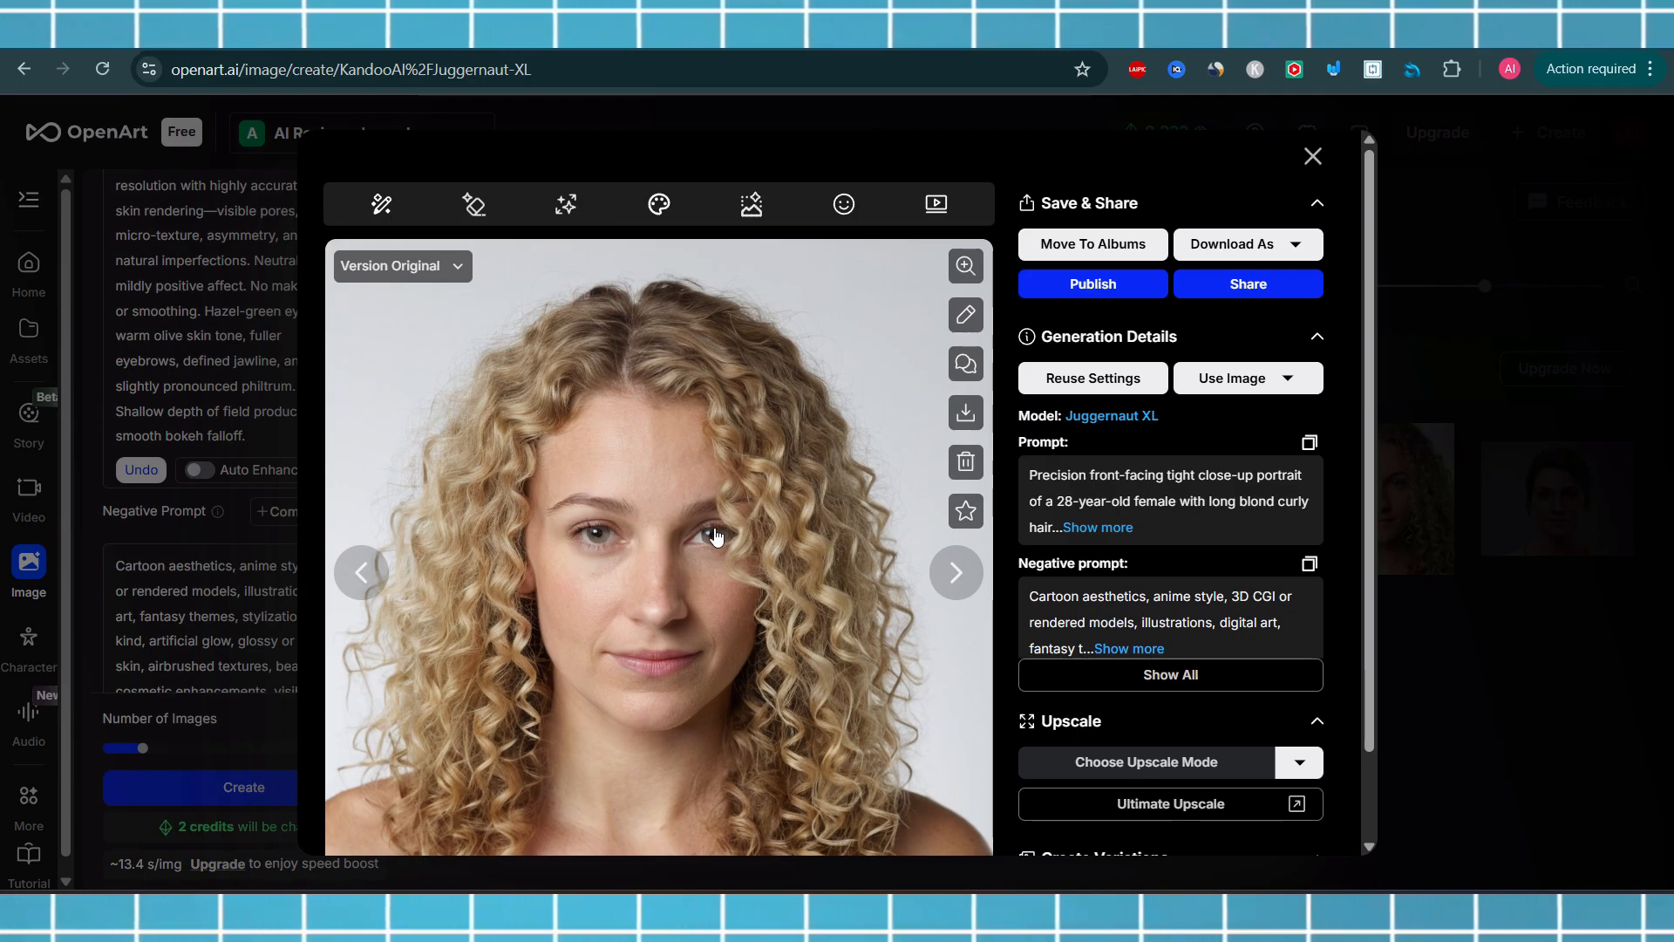
click(361, 572)
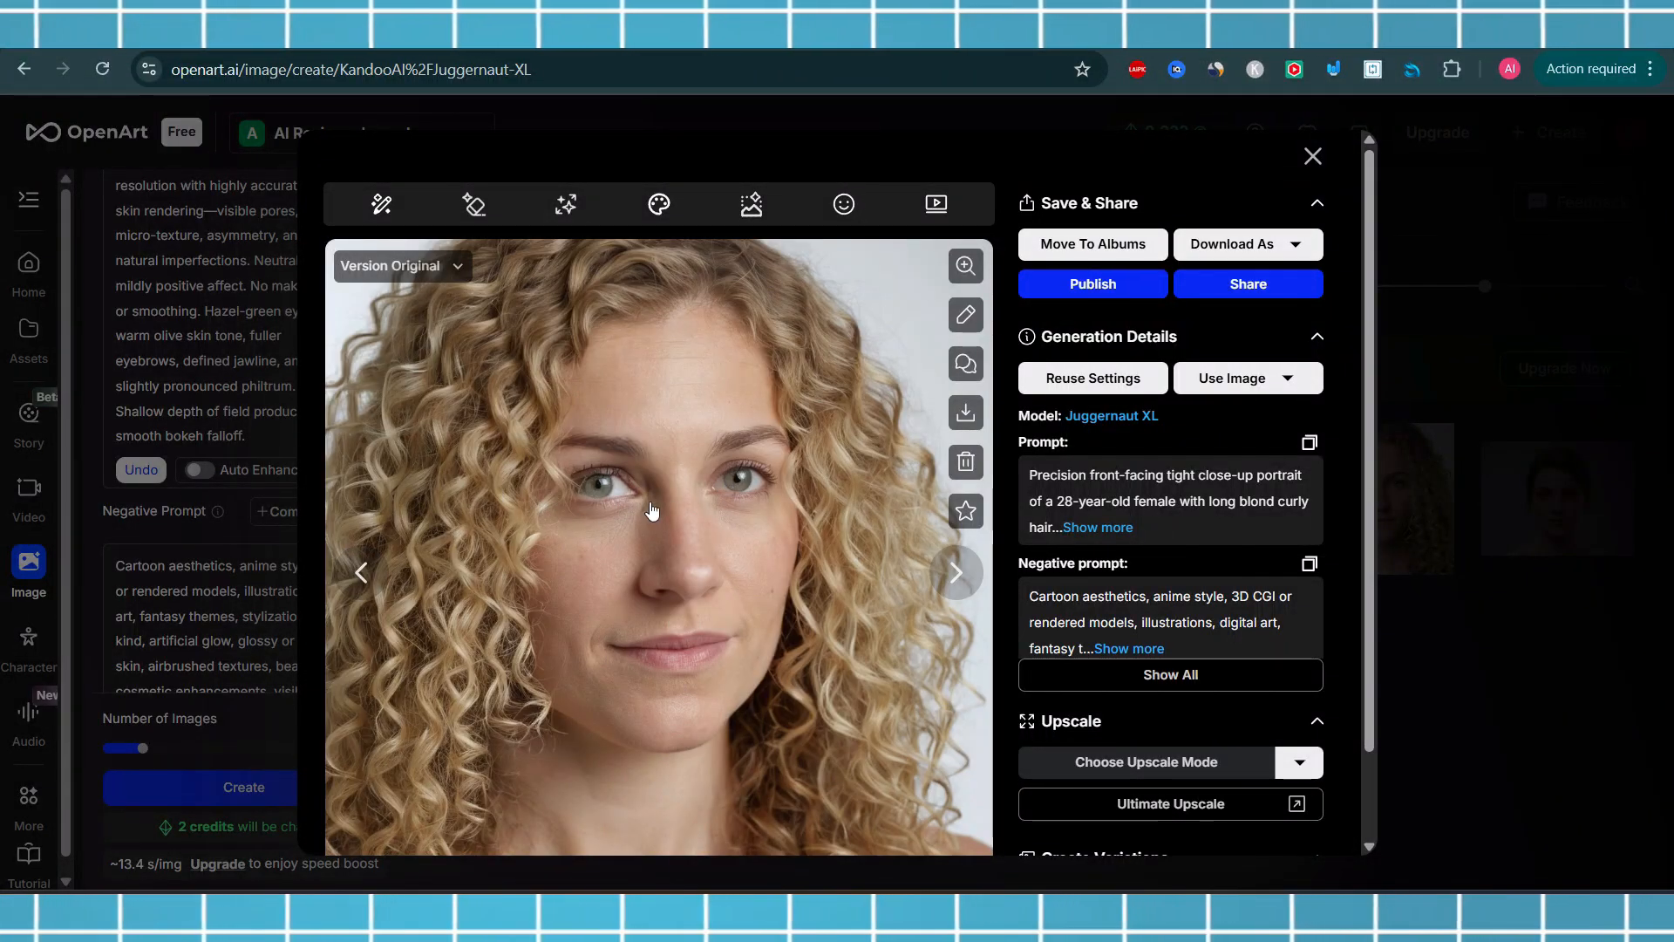
click(956, 572)
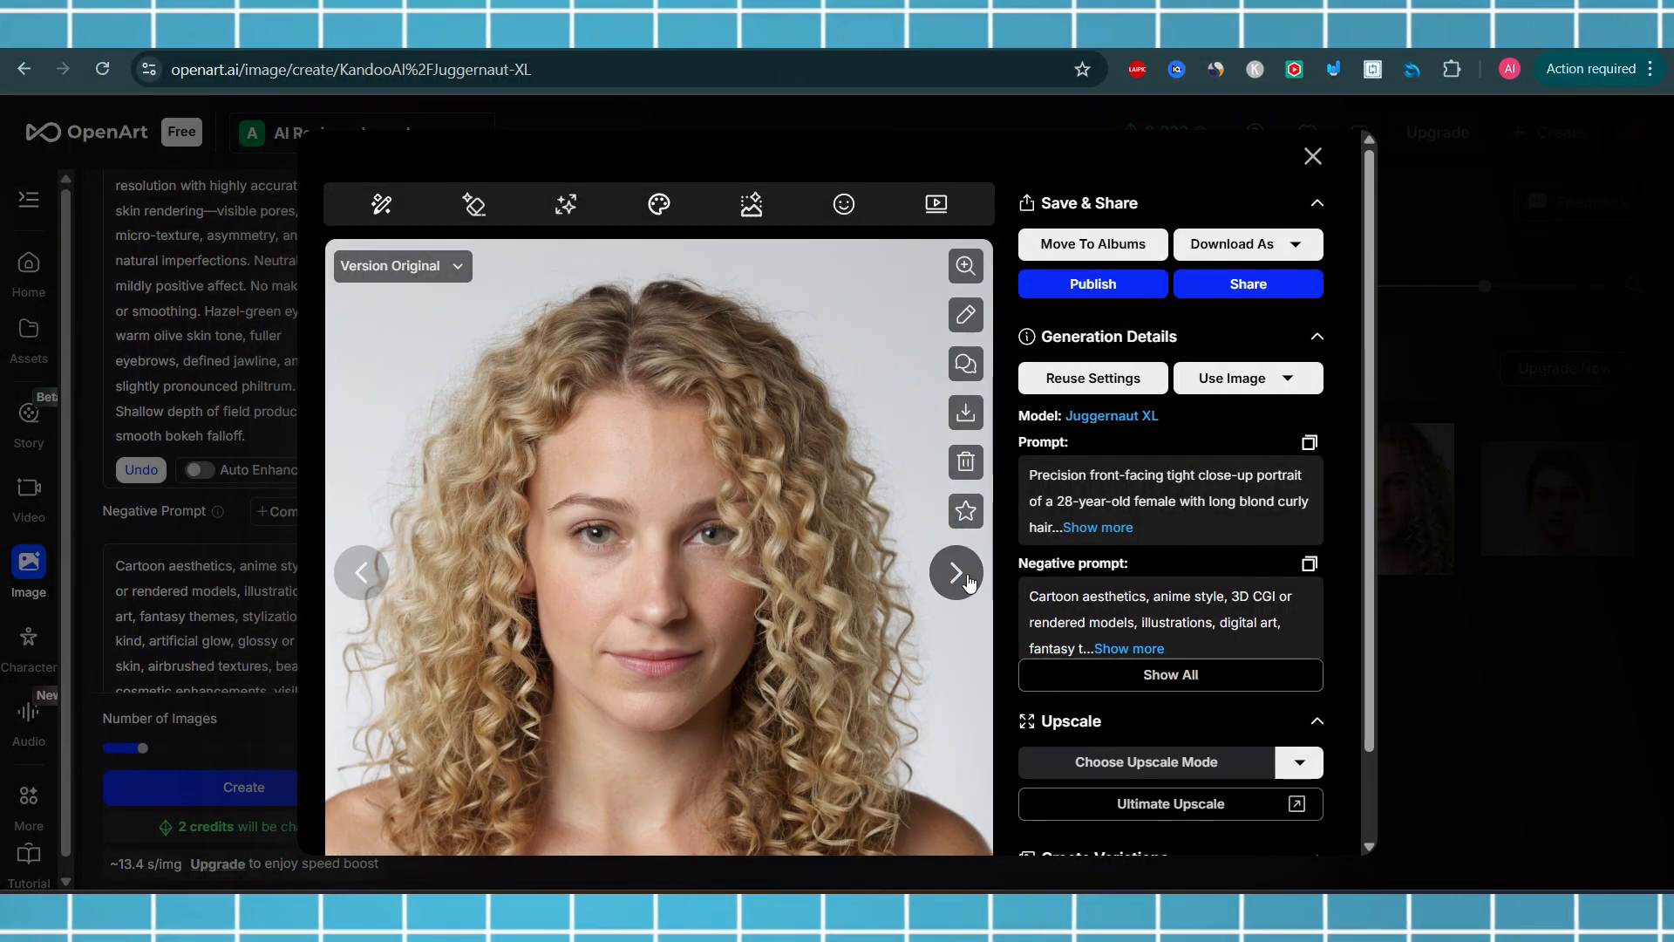
click(957, 572)
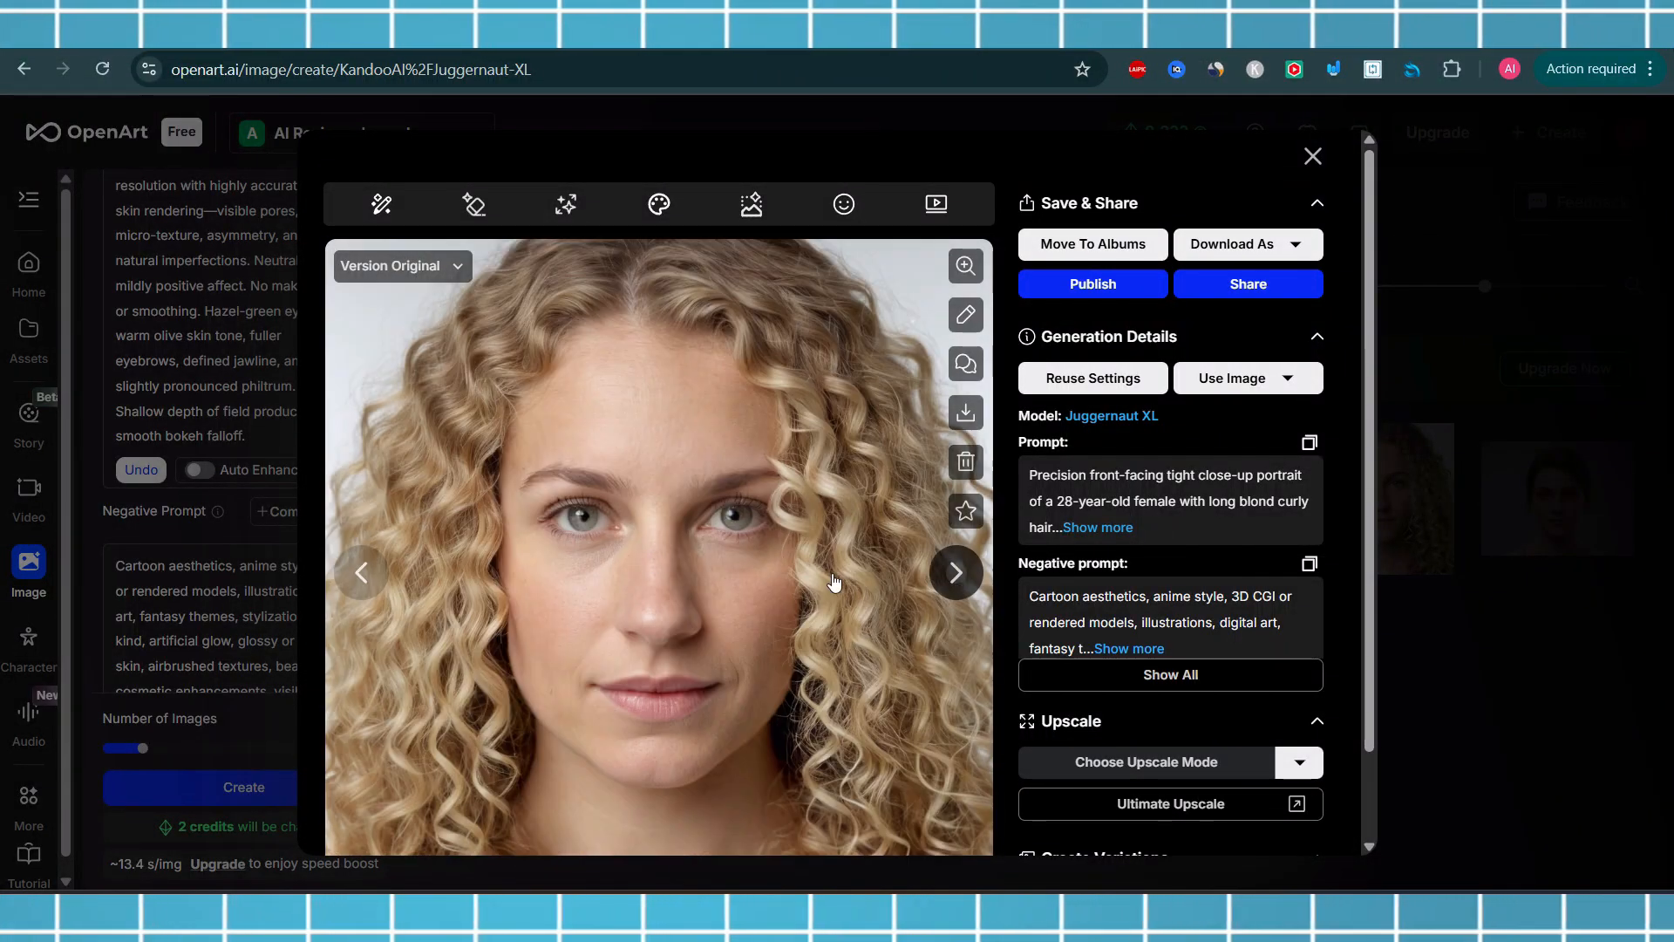
click(956, 572)
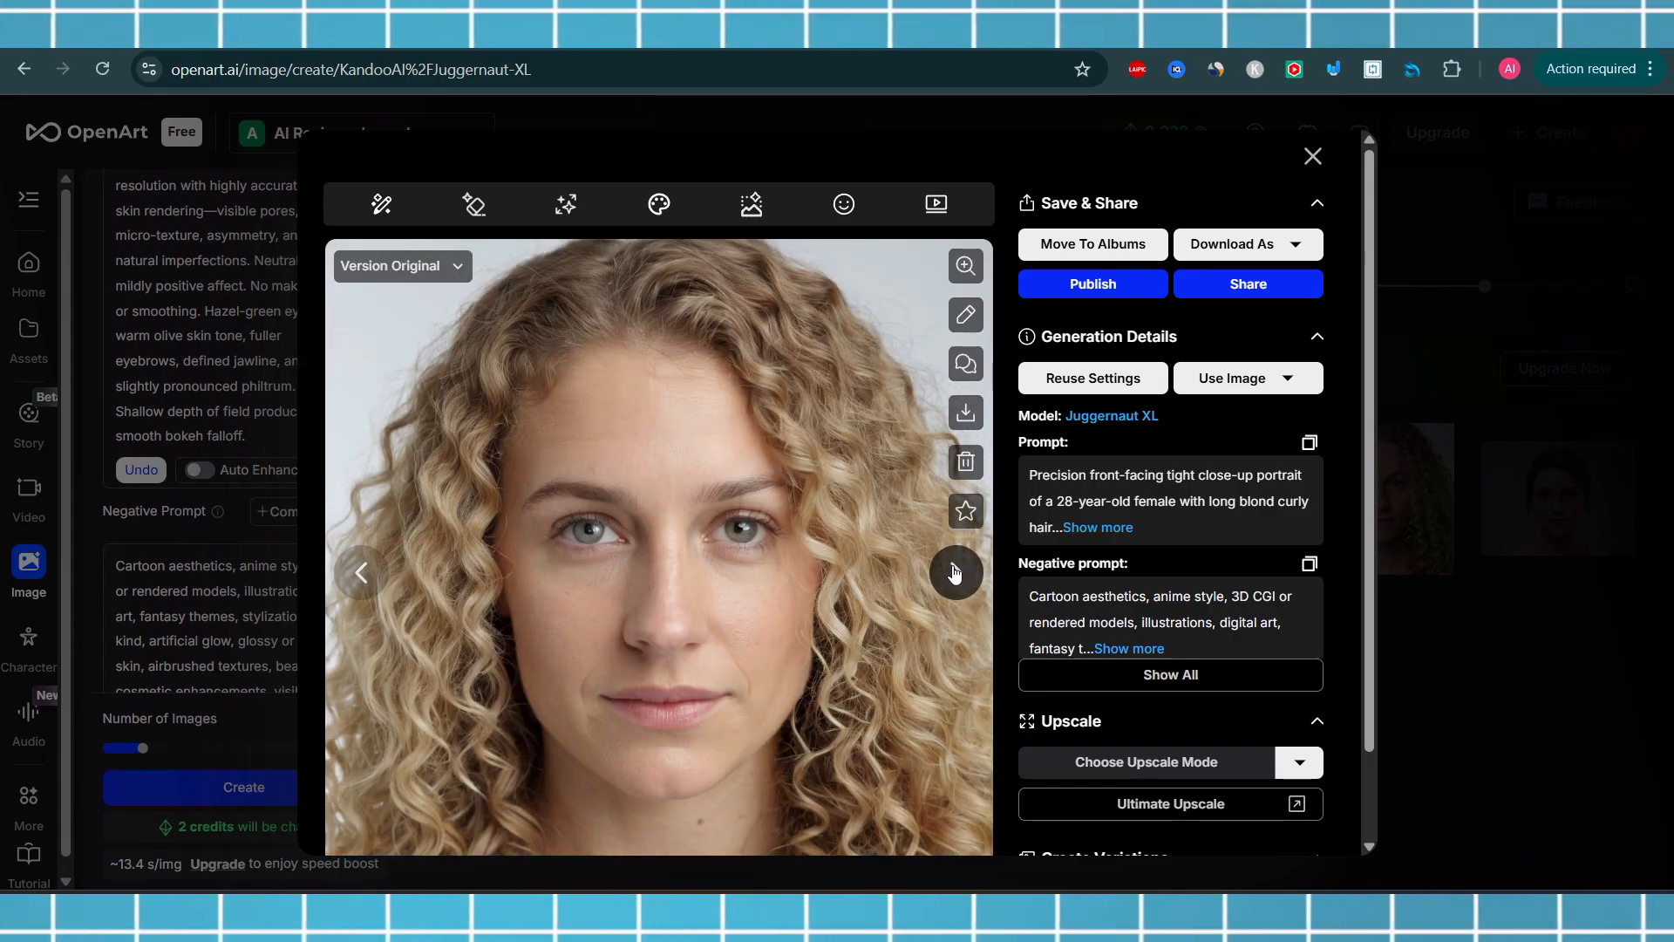
click(955, 572)
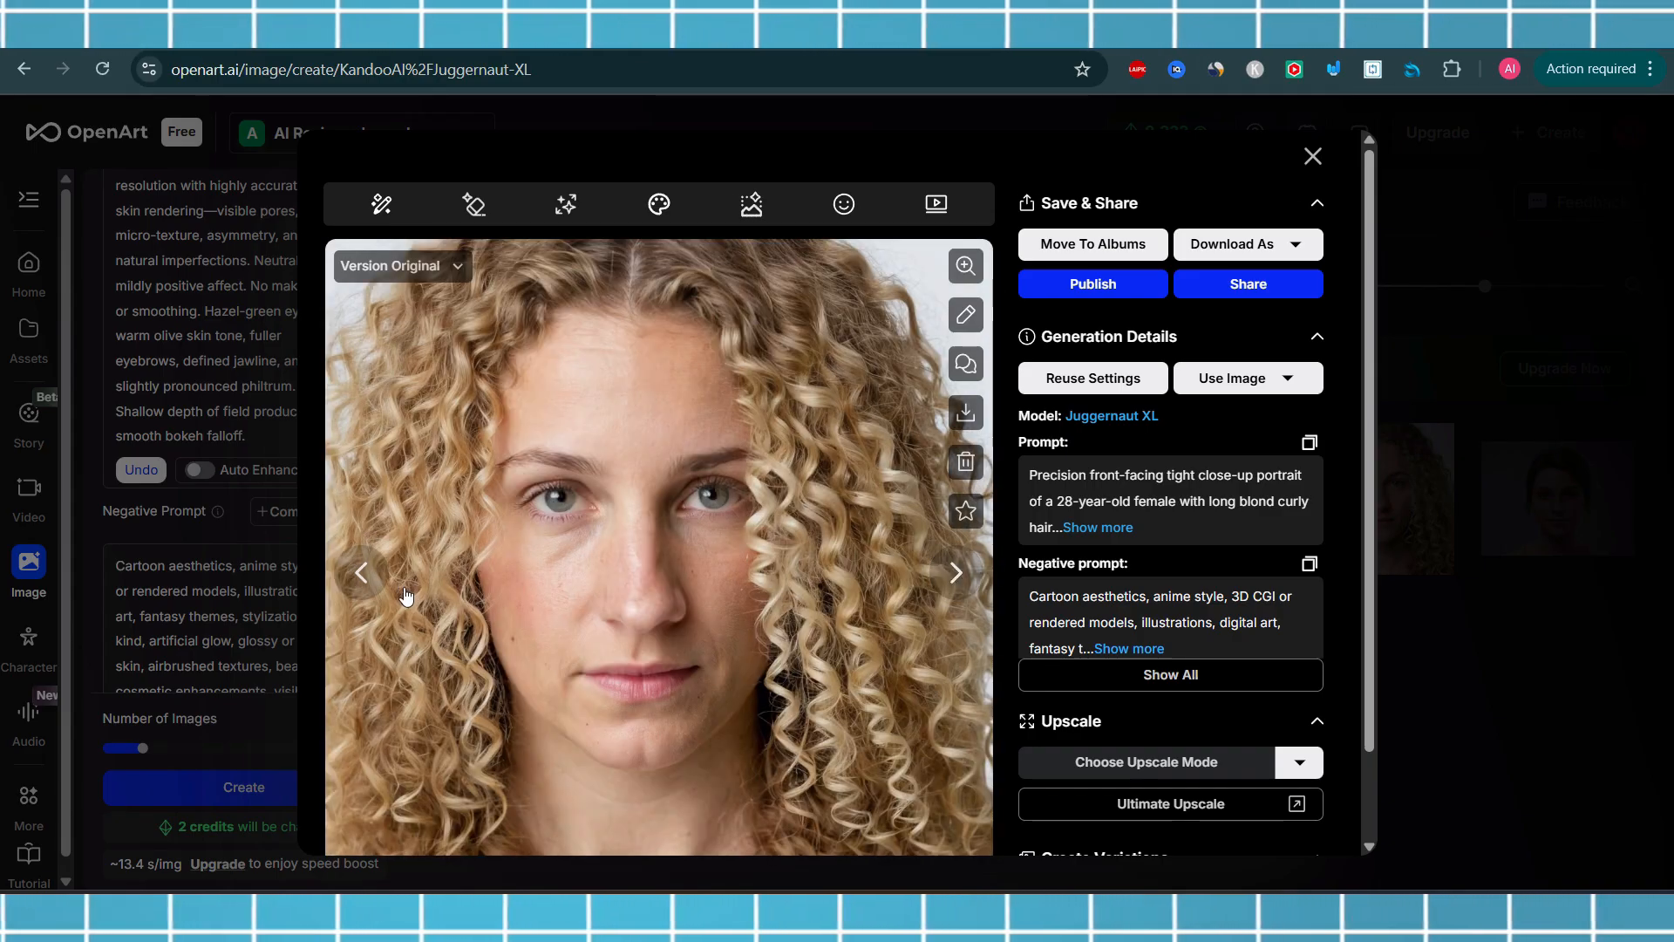
click(1313, 157)
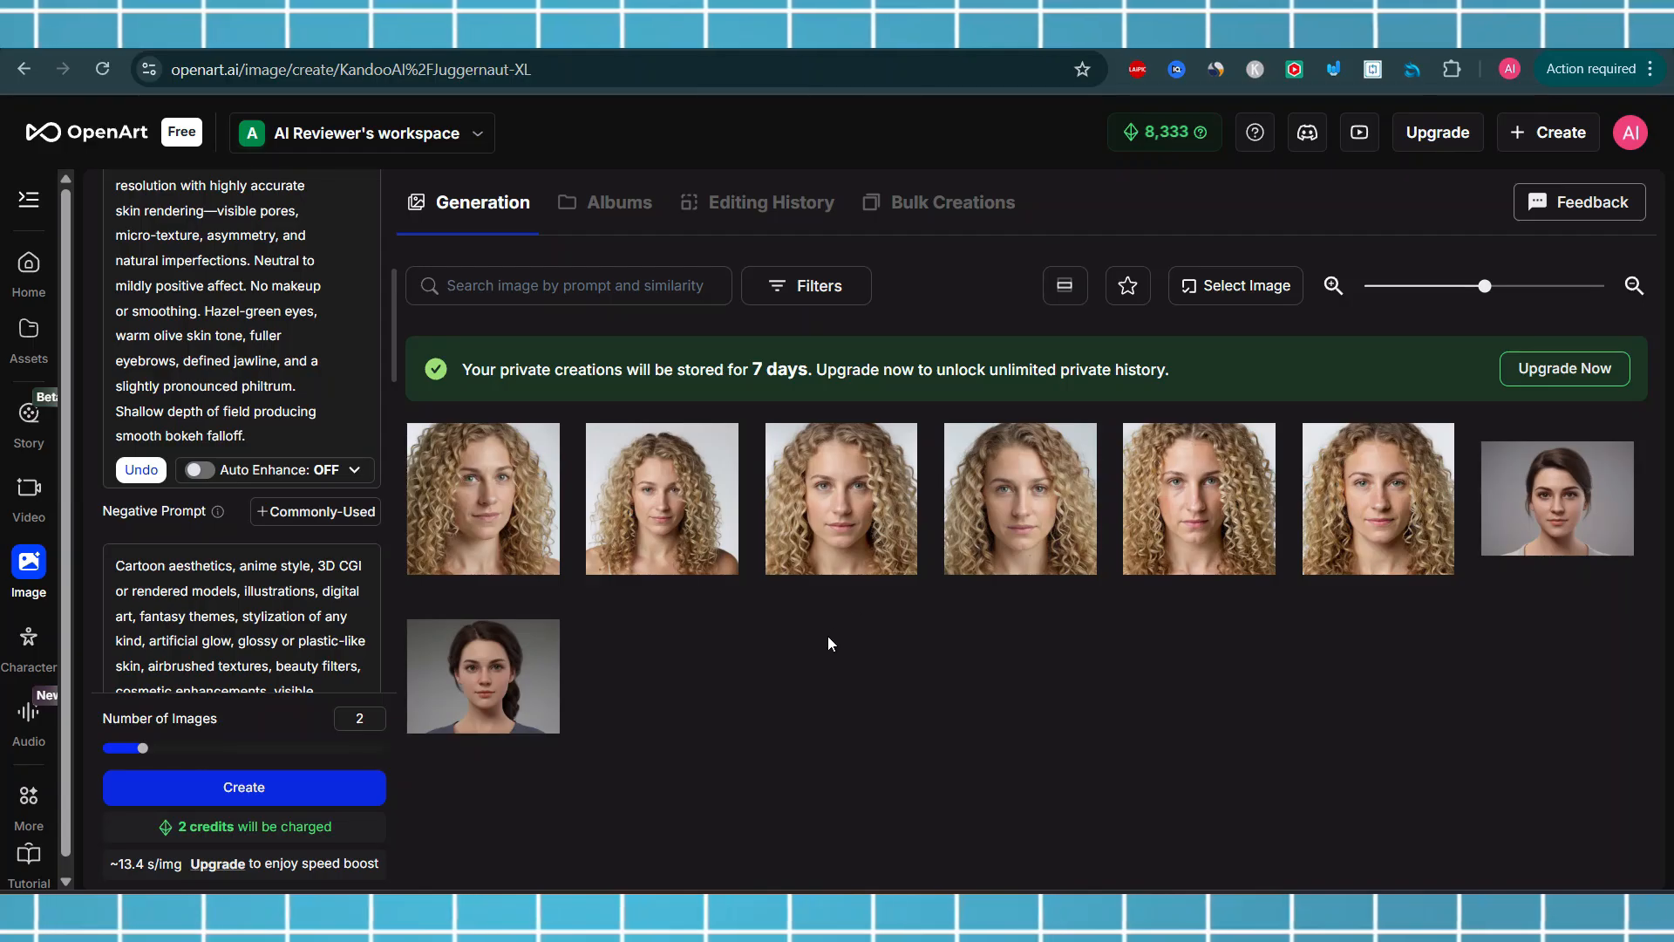
Open the second blond portrait and step through the following images to compare them, then close the viewer
mouse_move(656, 536)
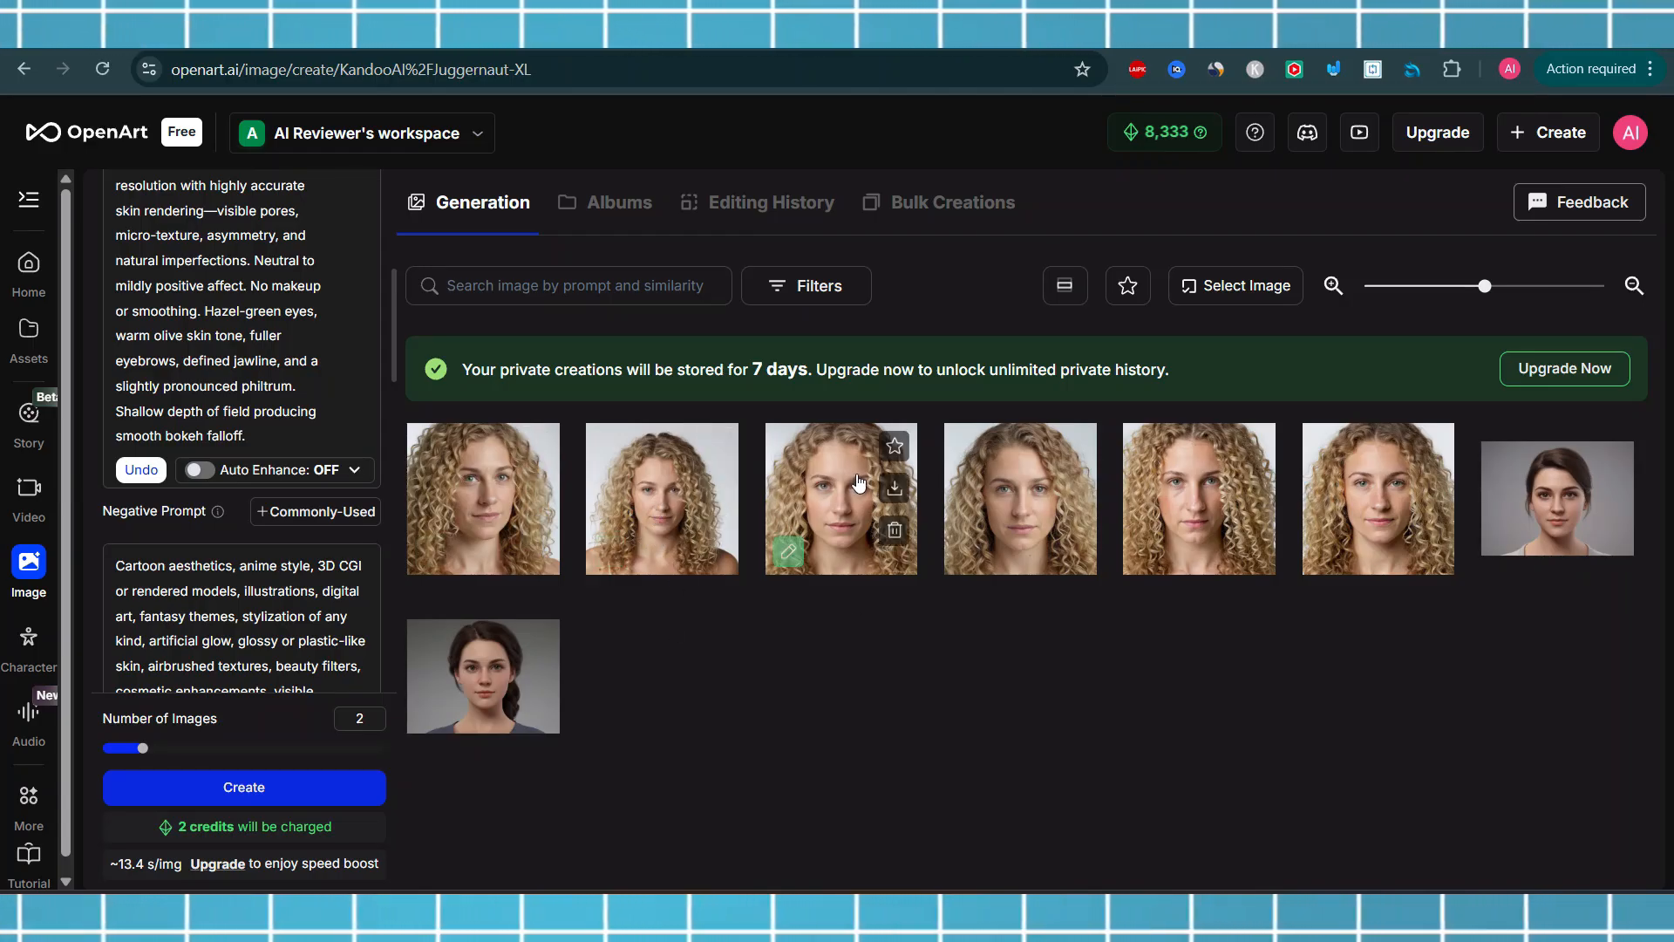
mouse_move(1353, 505)
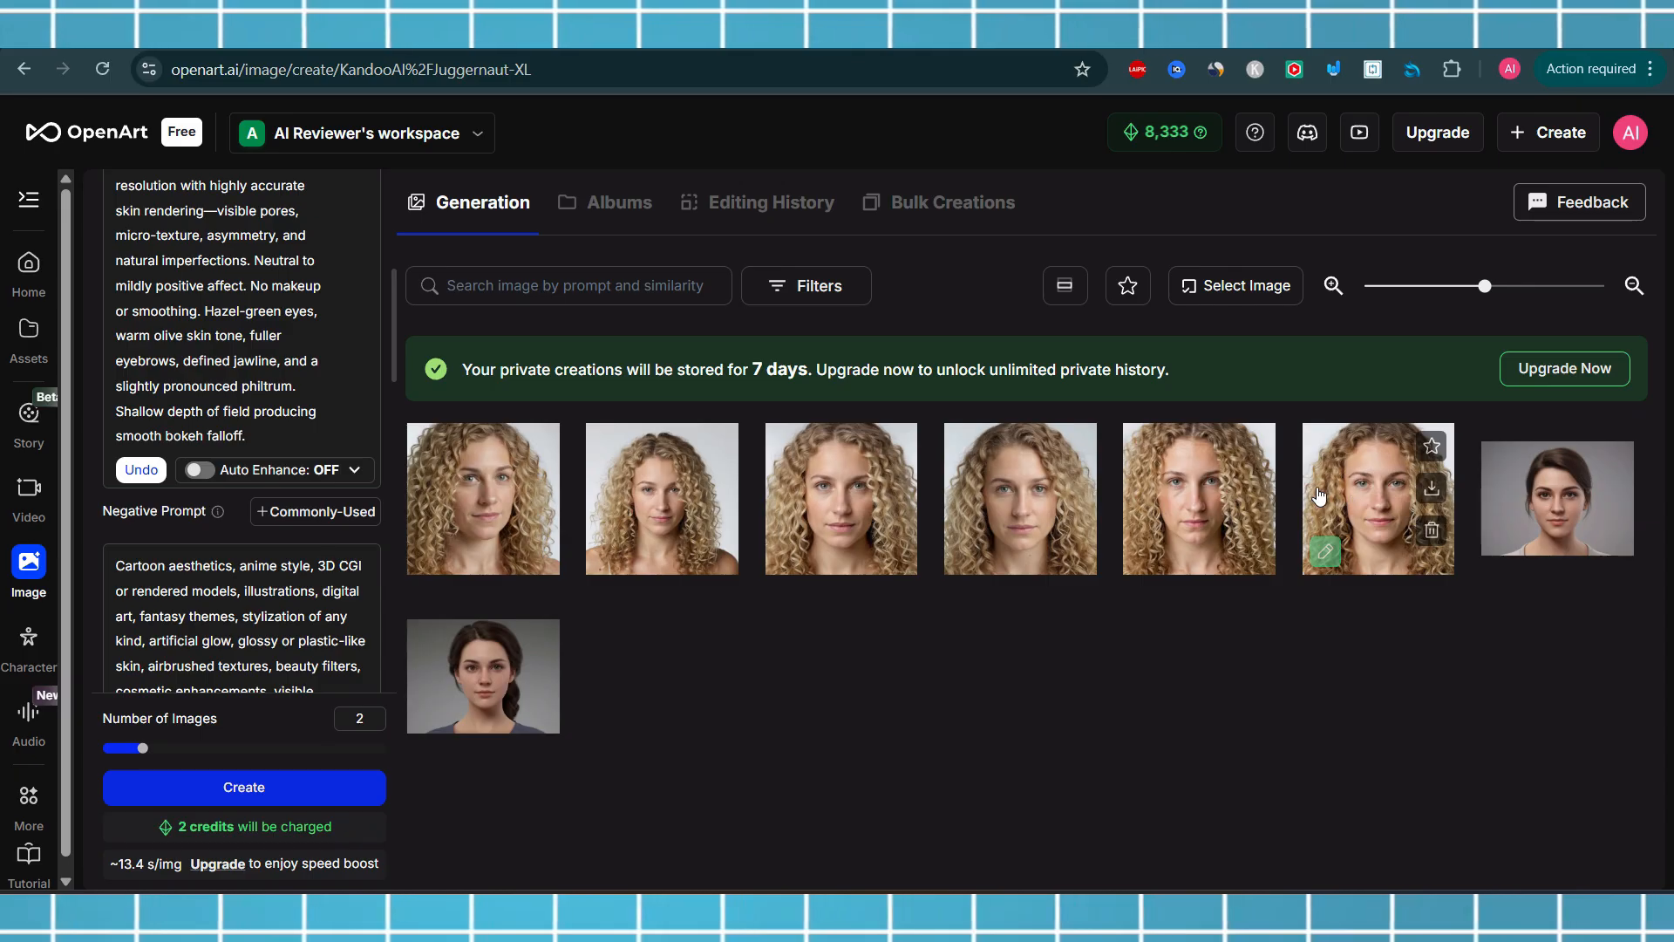
mouse_move(1271, 478)
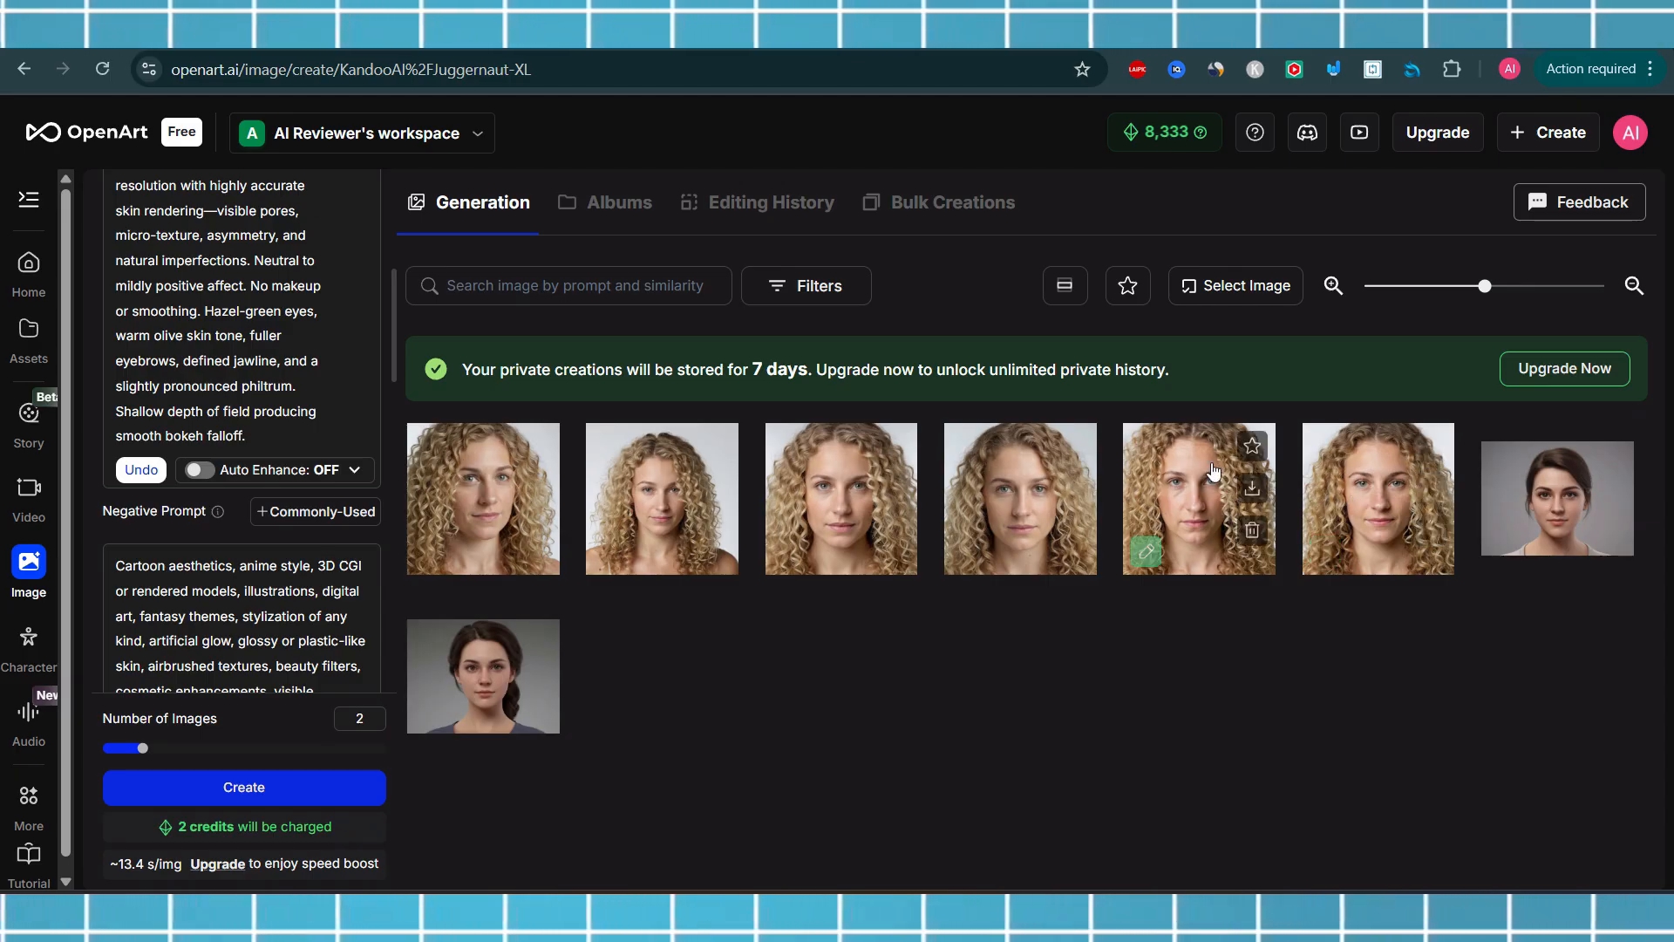
click(620, 489)
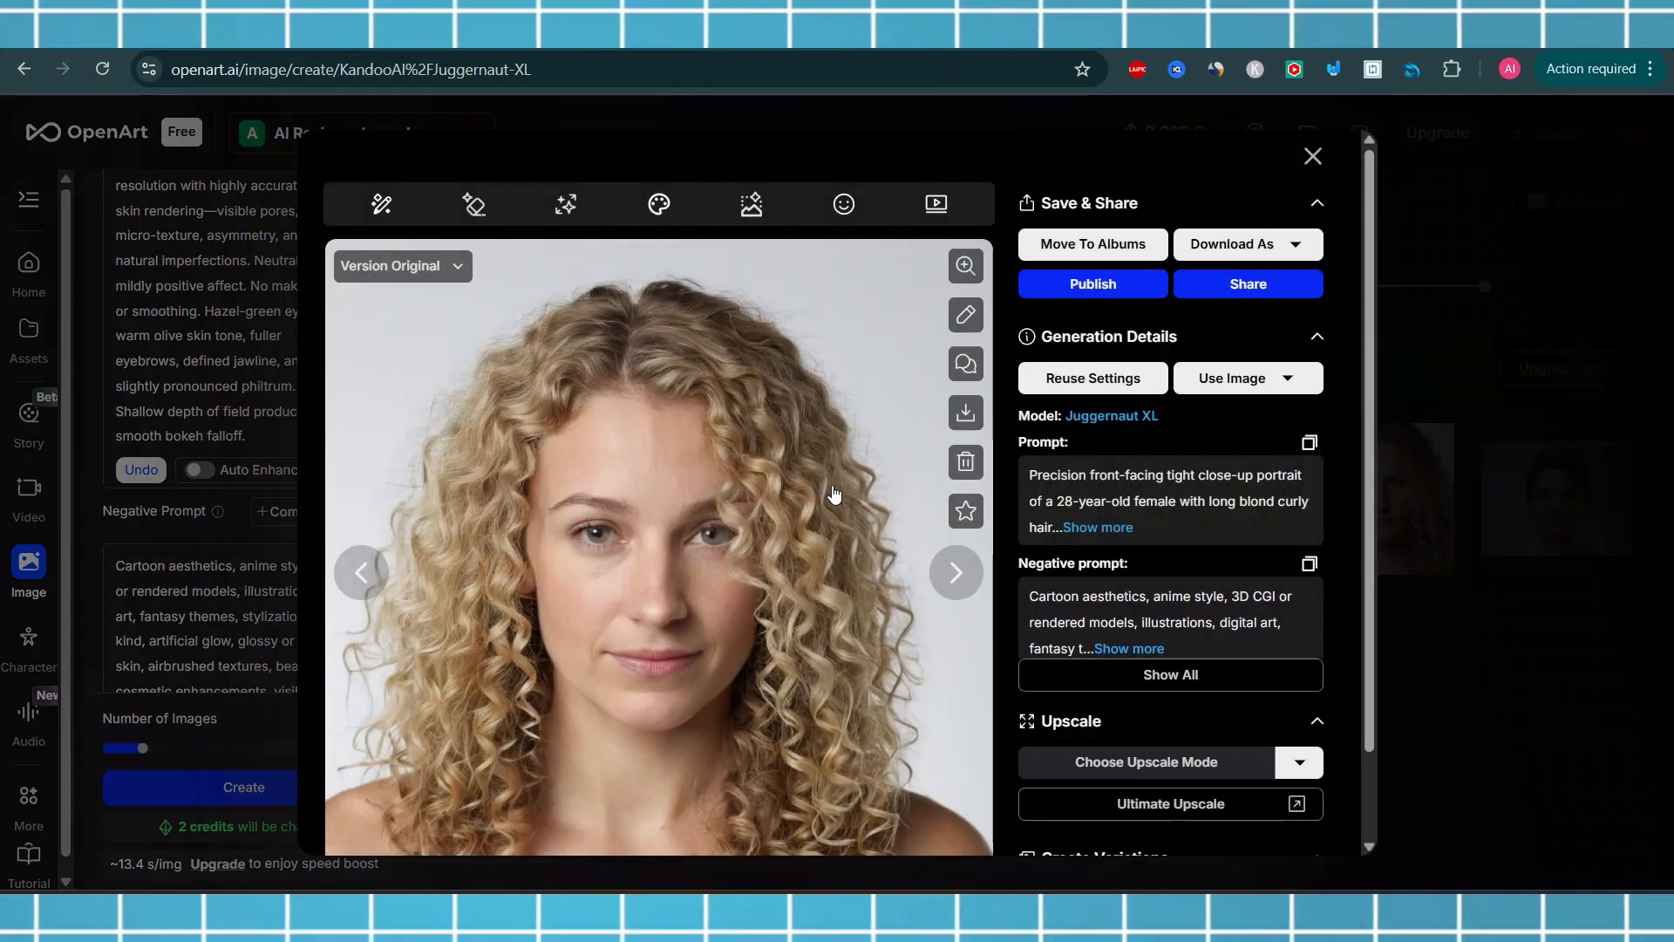
click(956, 571)
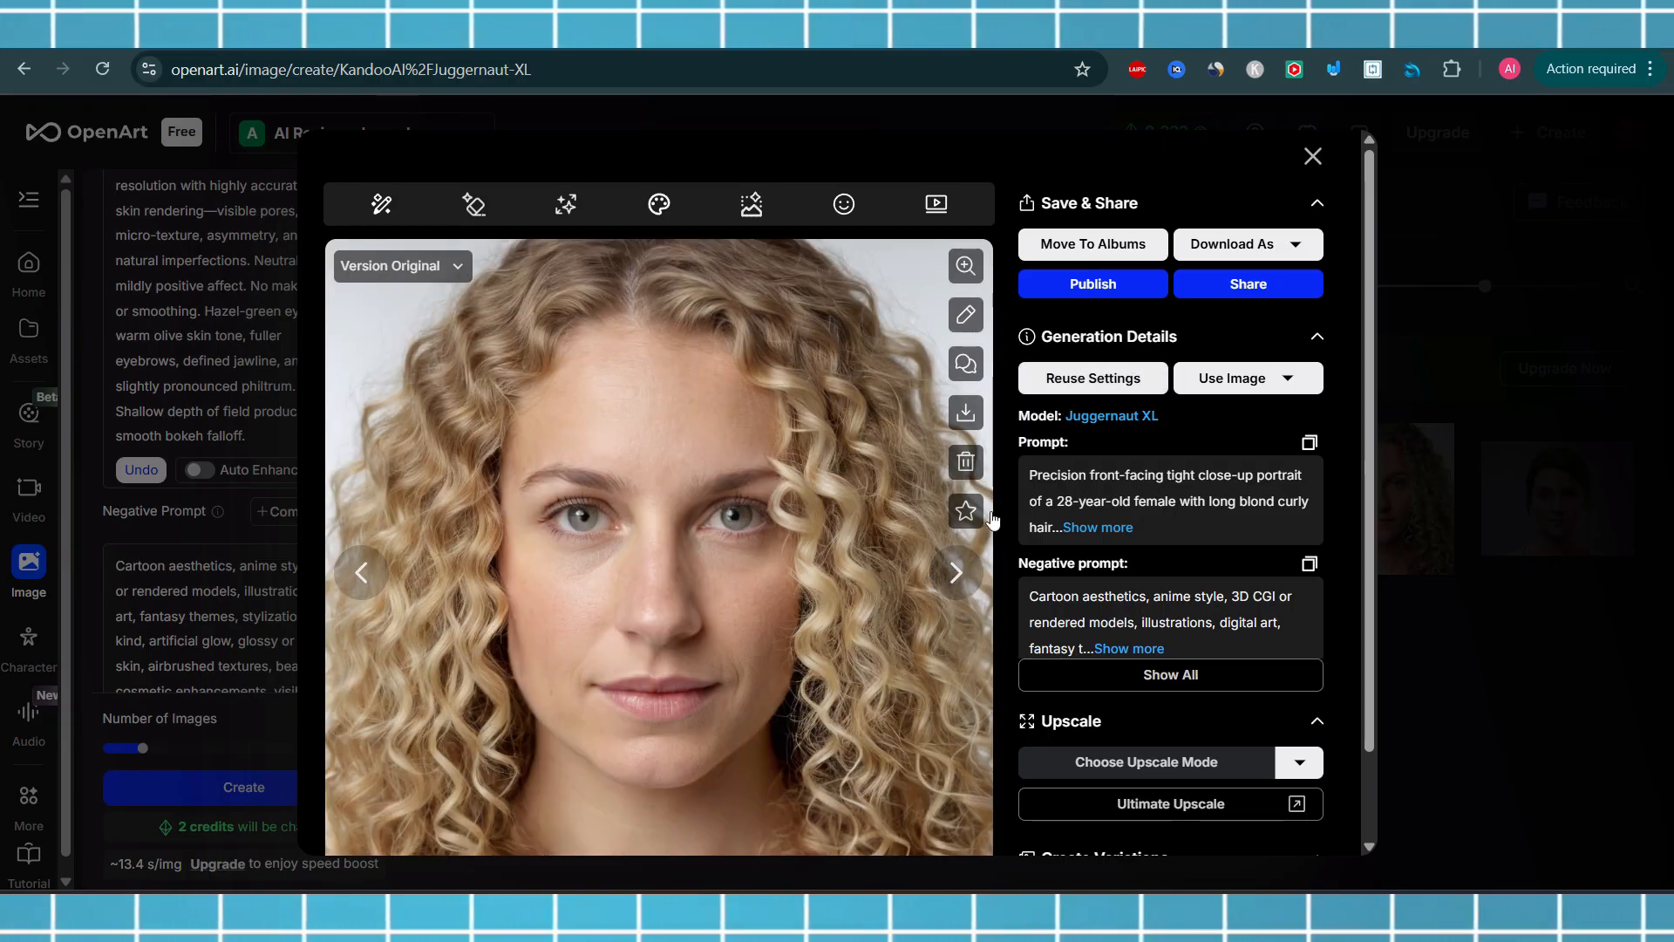
click(946, 577)
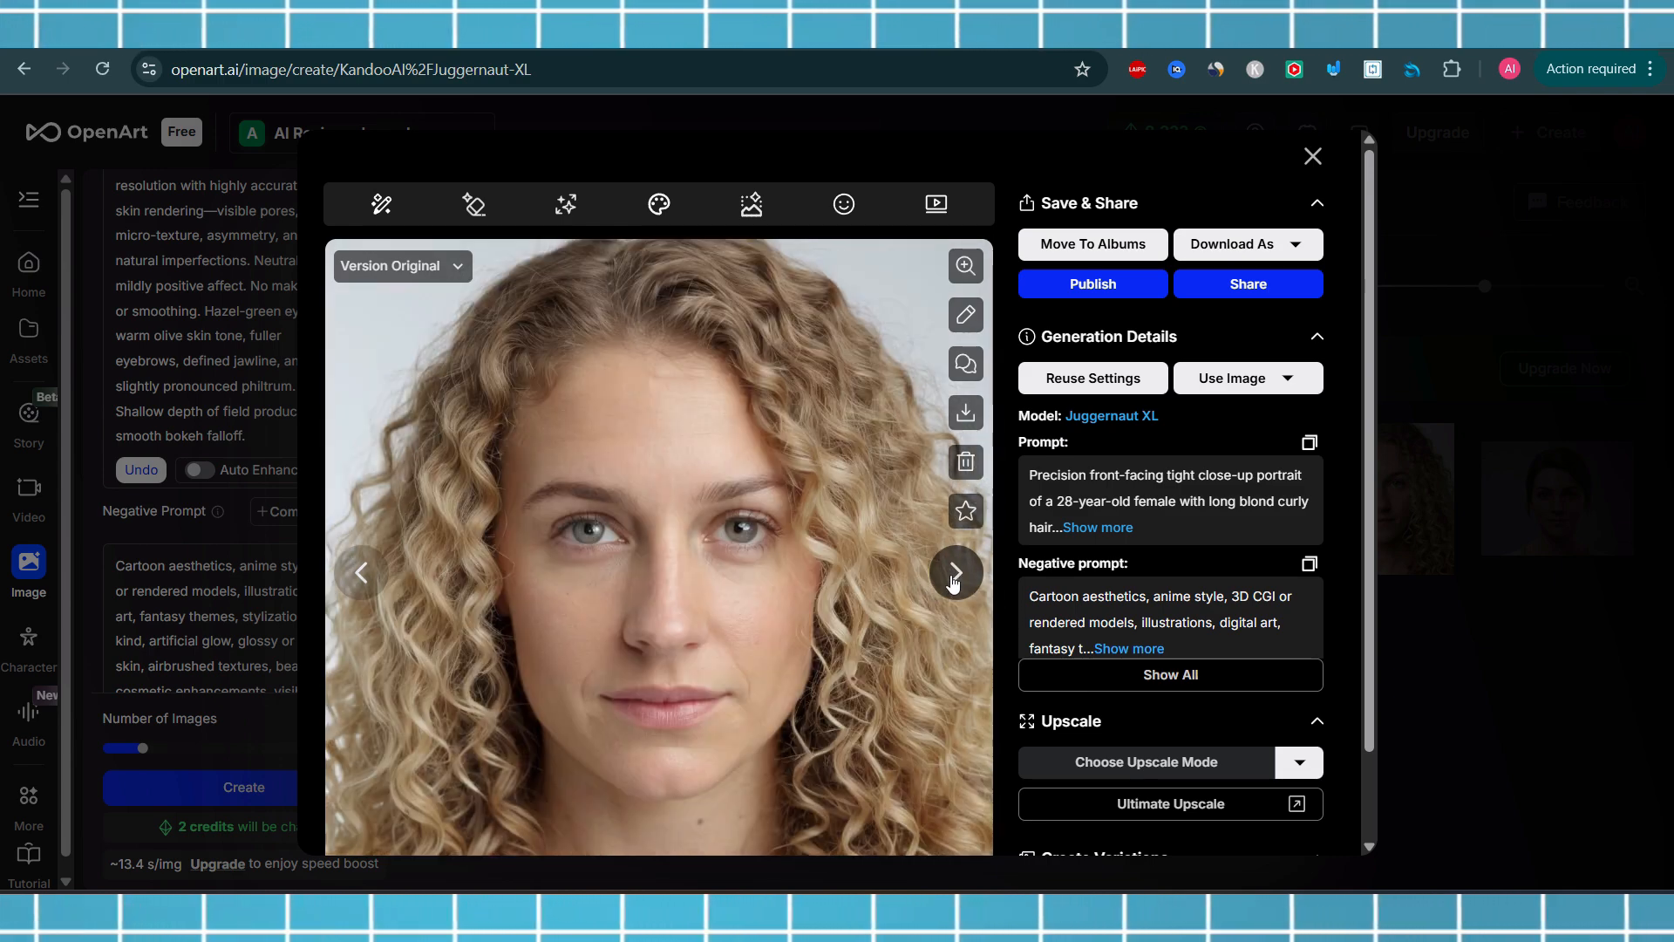
click(1311, 157)
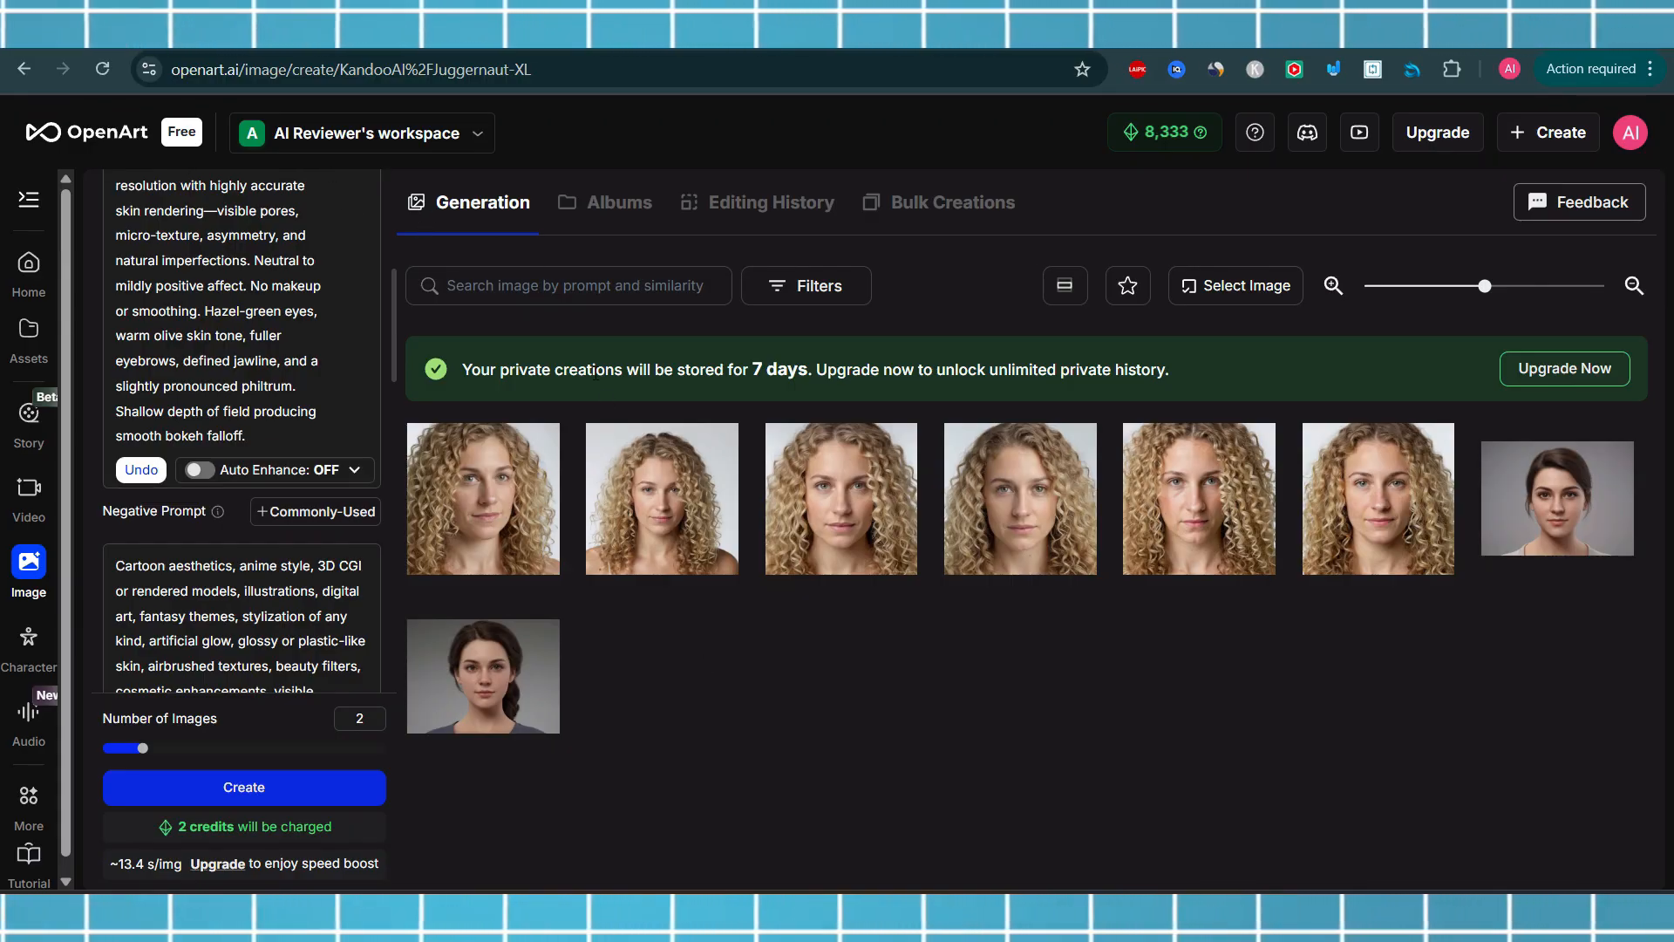
Open the first and the fourth blond portraits one at a time for a closer look
click(508, 515)
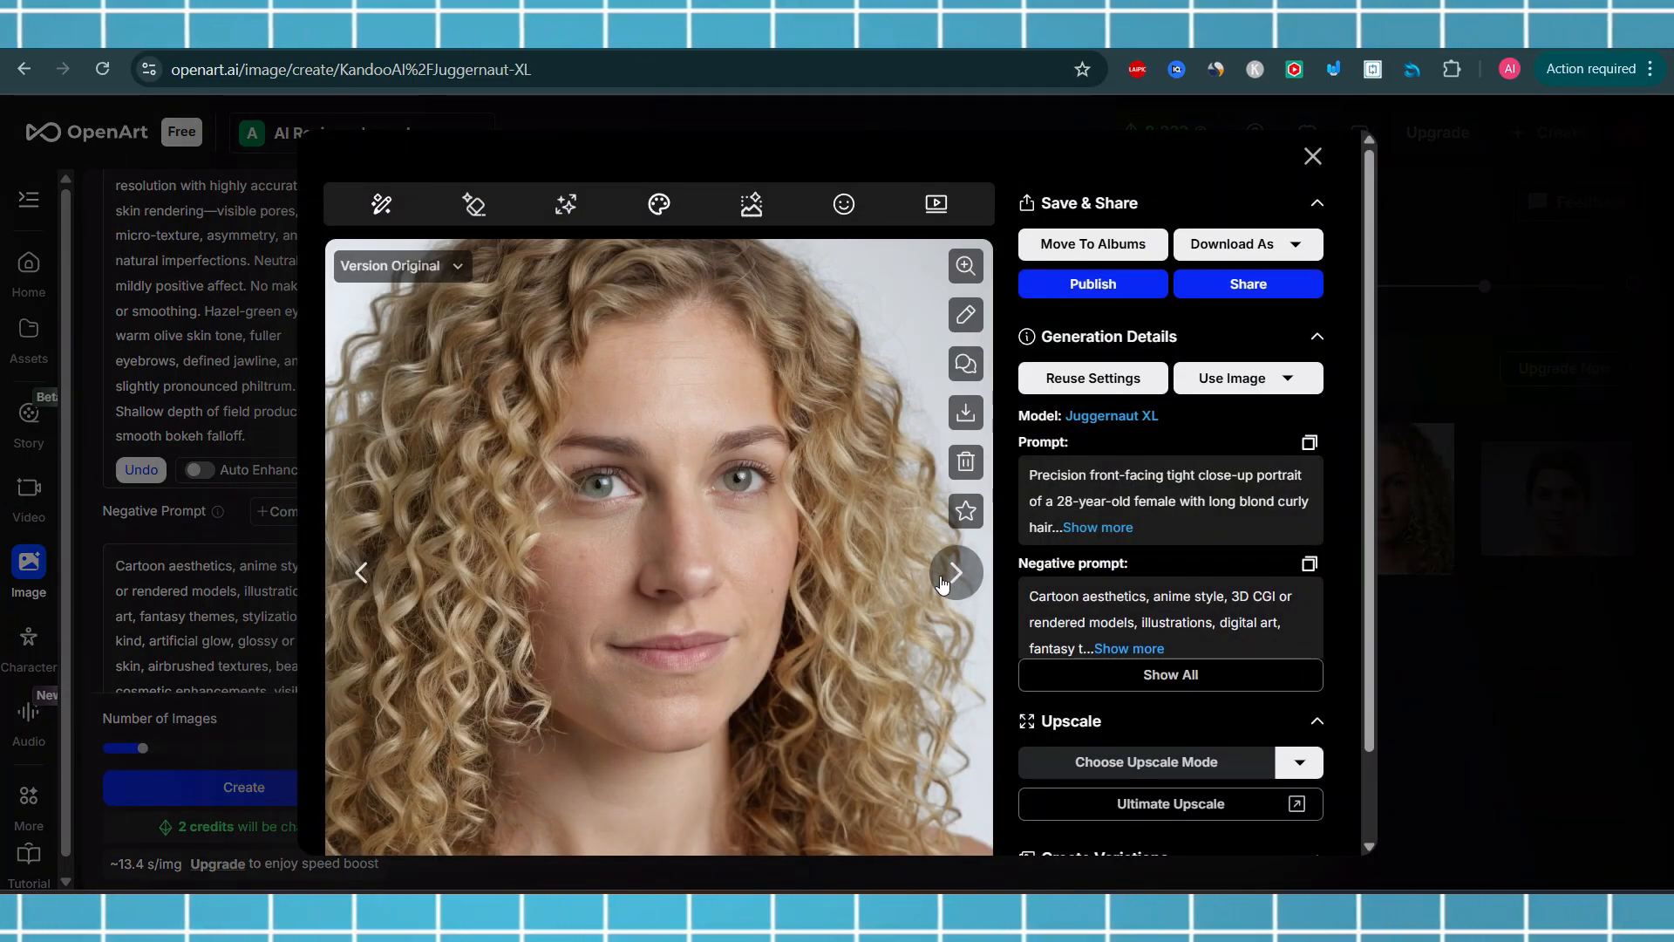
click(1313, 156)
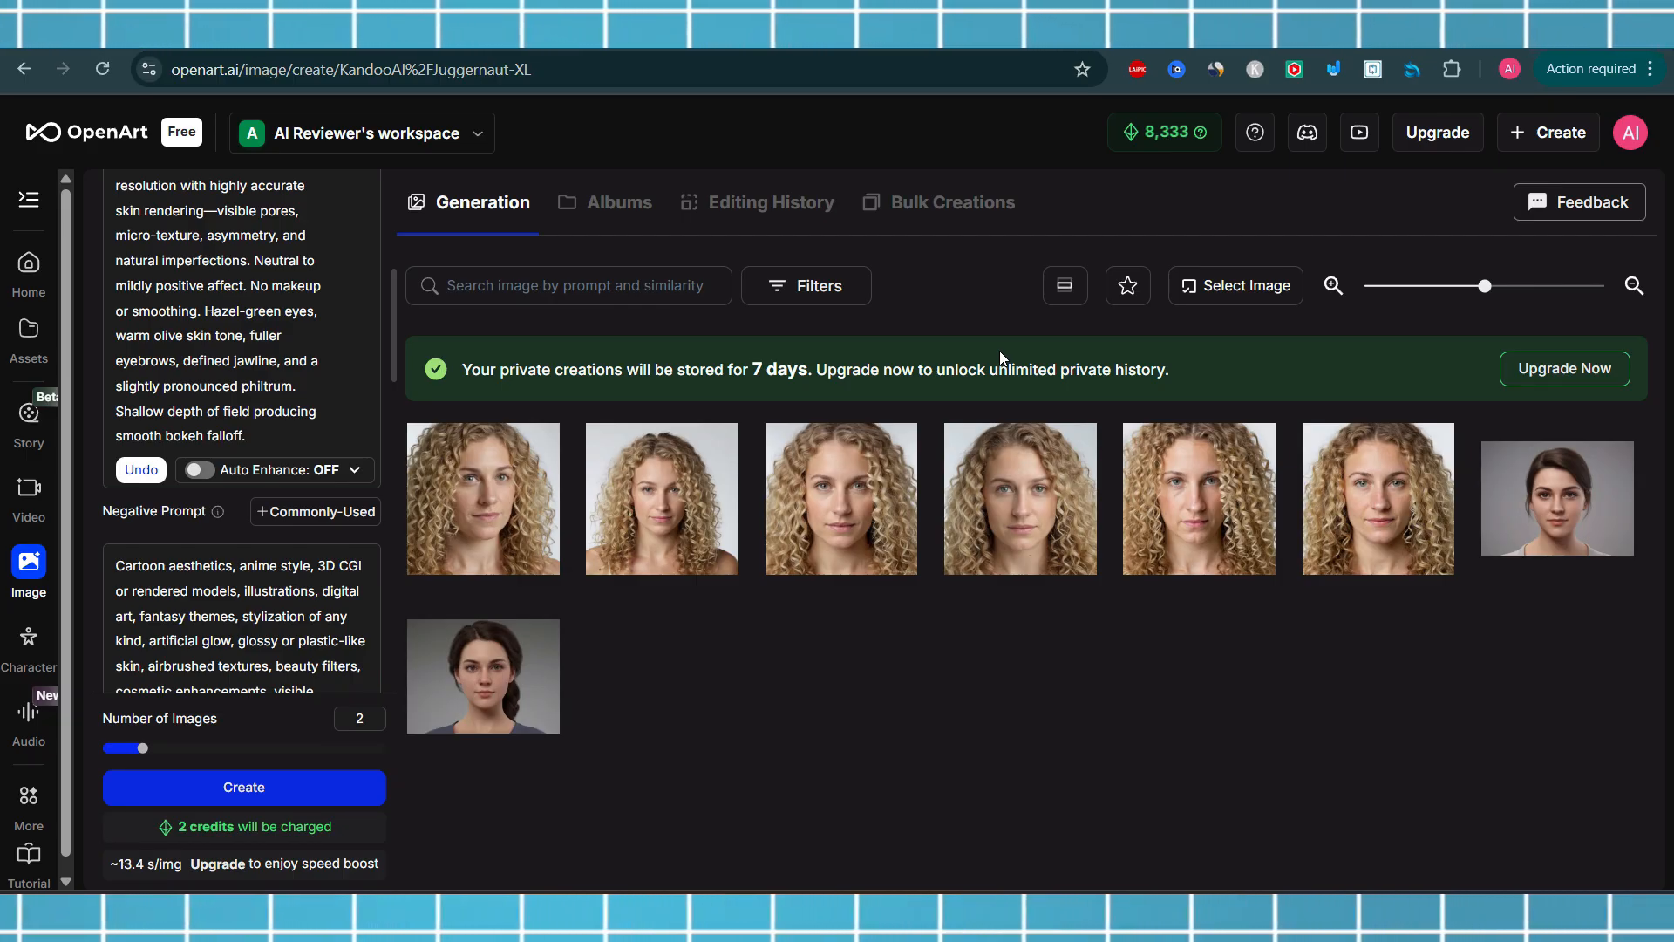
click(999, 504)
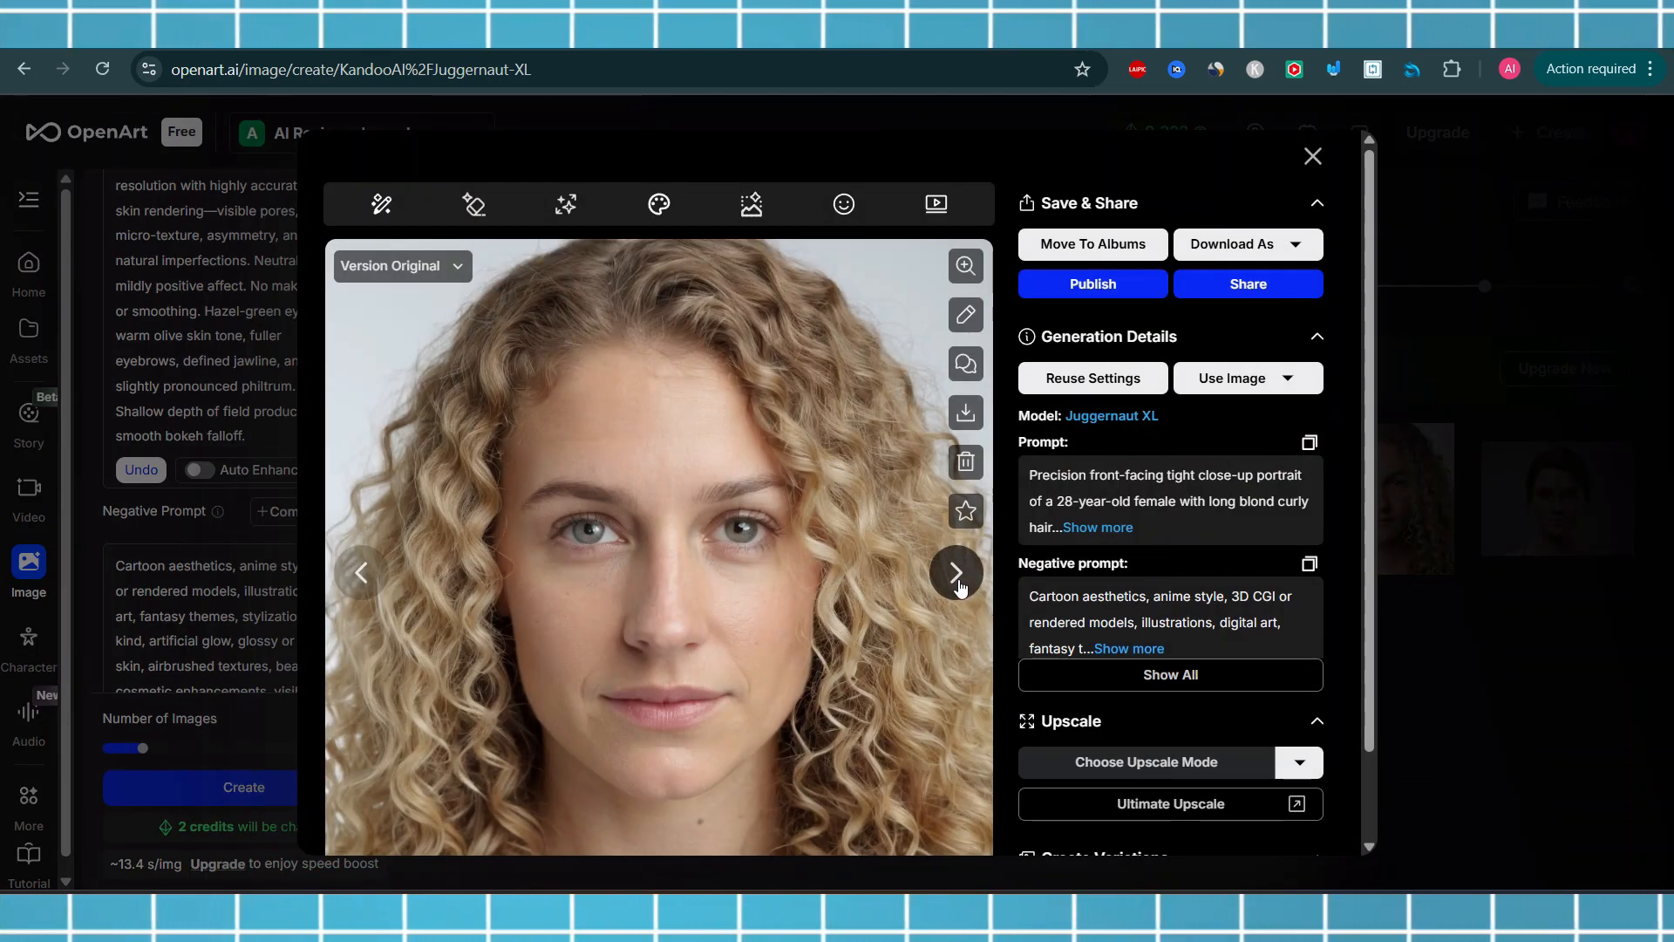
click(1312, 157)
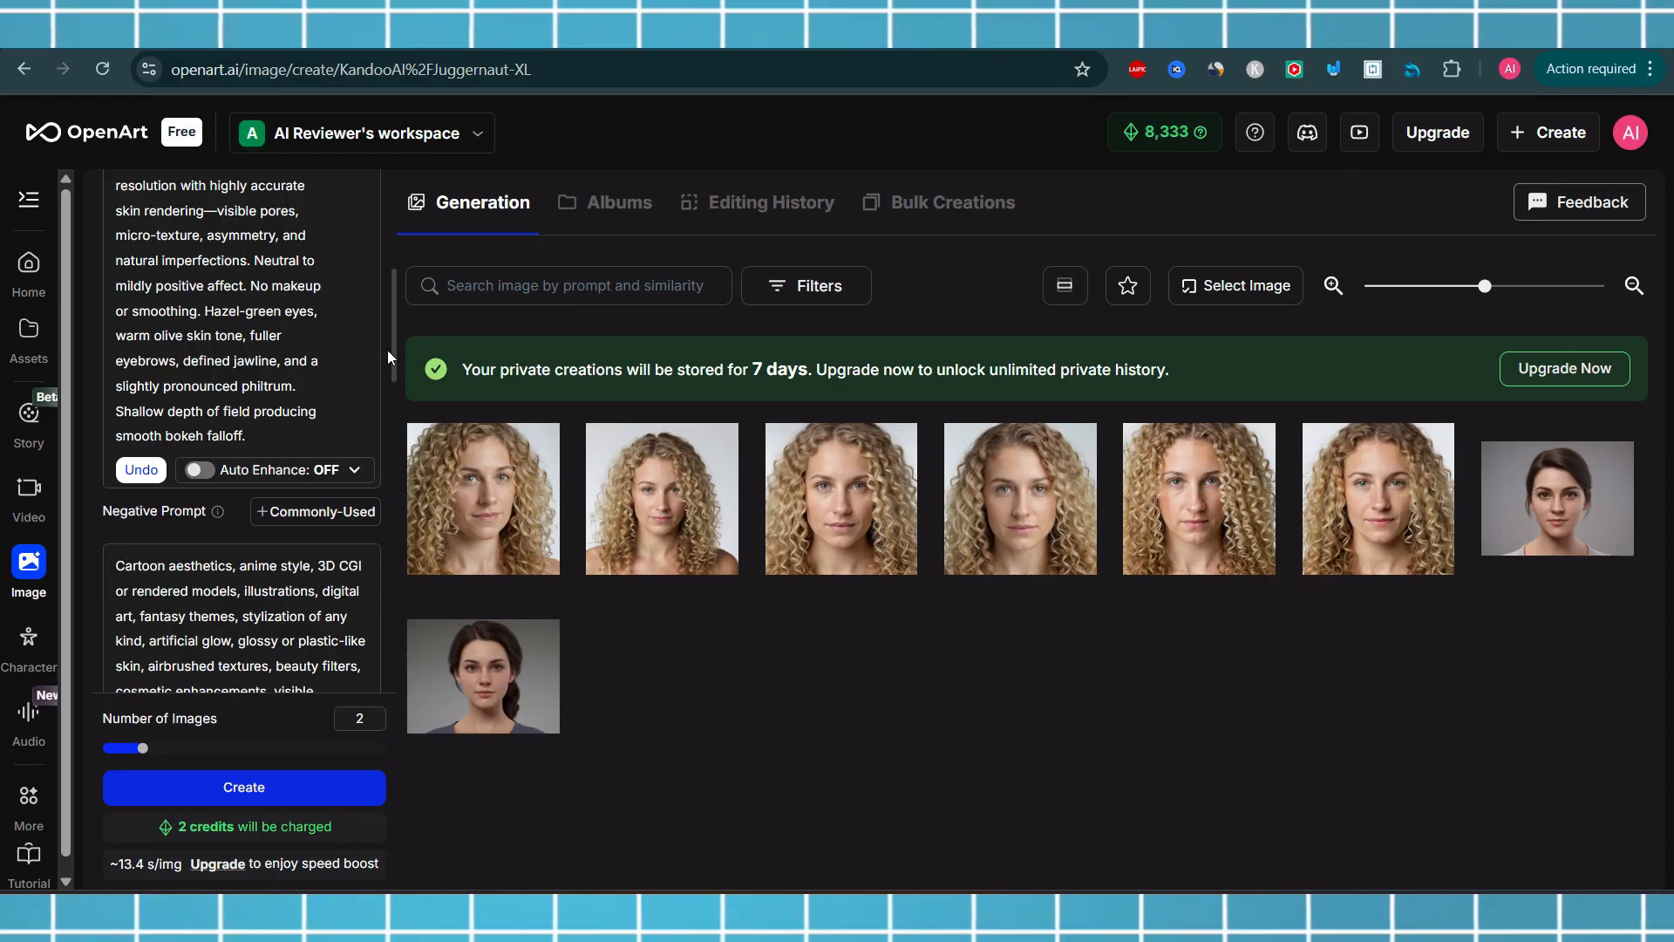
Scroll the settings panel up to review the full prompt, then back down to the Auto Enhance setting
drag(391, 346, 403, 186)
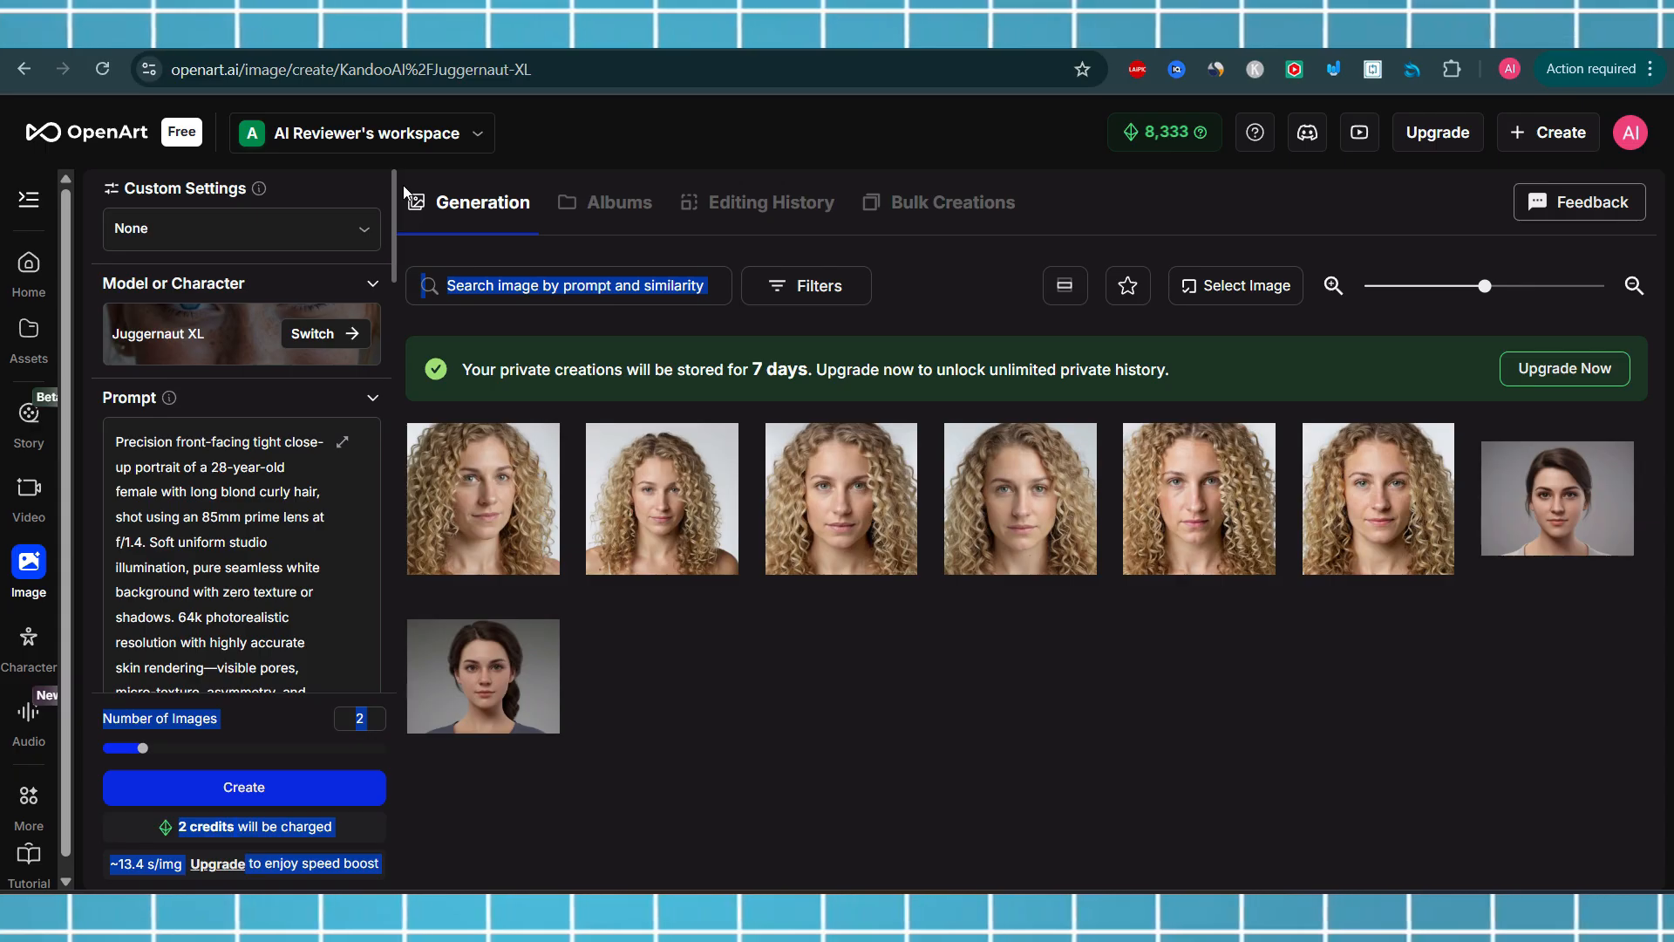
drag(403, 186, 407, 324)
click(814, 654)
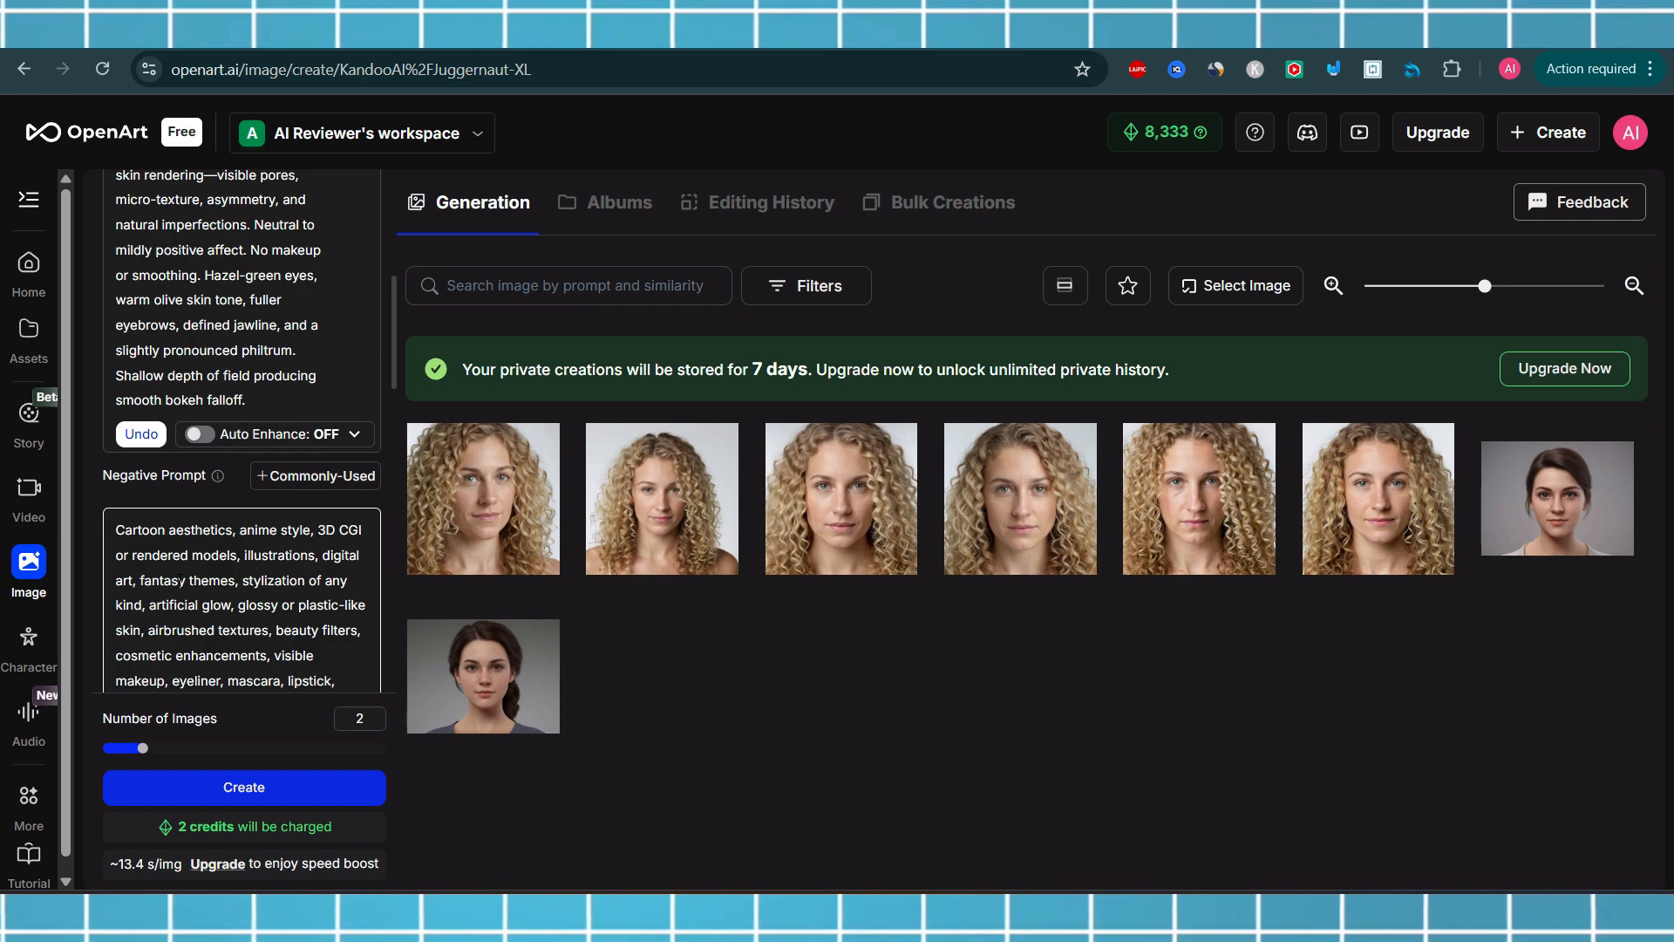
Open the first blond portrait and step forward through the next images, then close the viewer
click(484, 514)
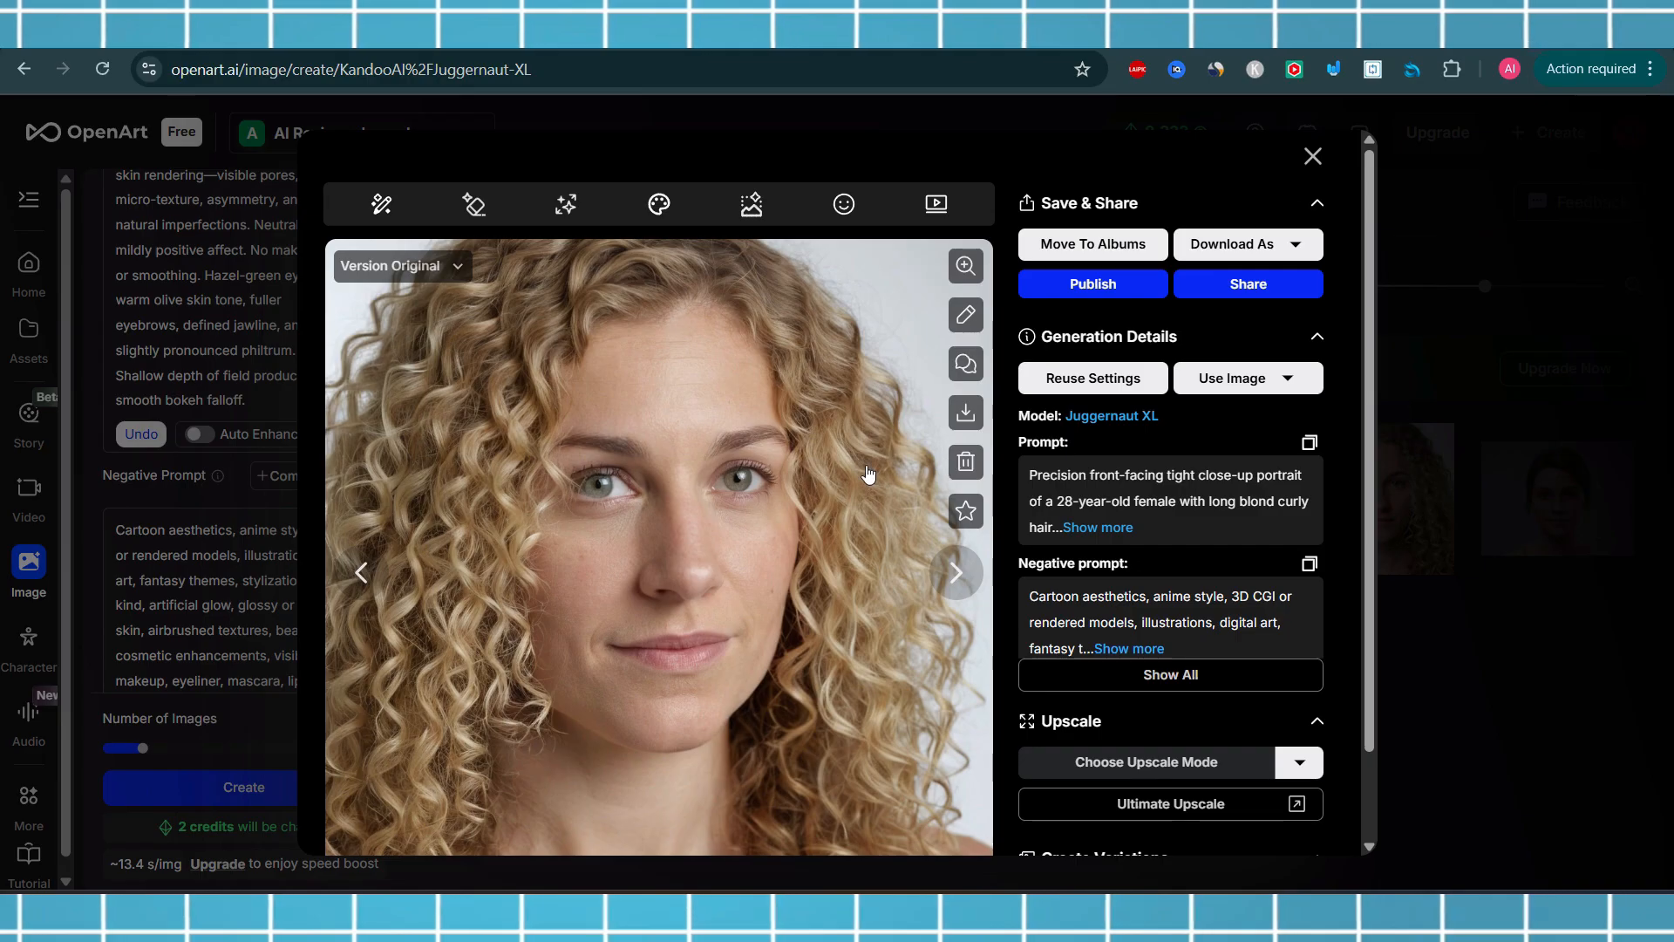
click(956, 573)
click(957, 573)
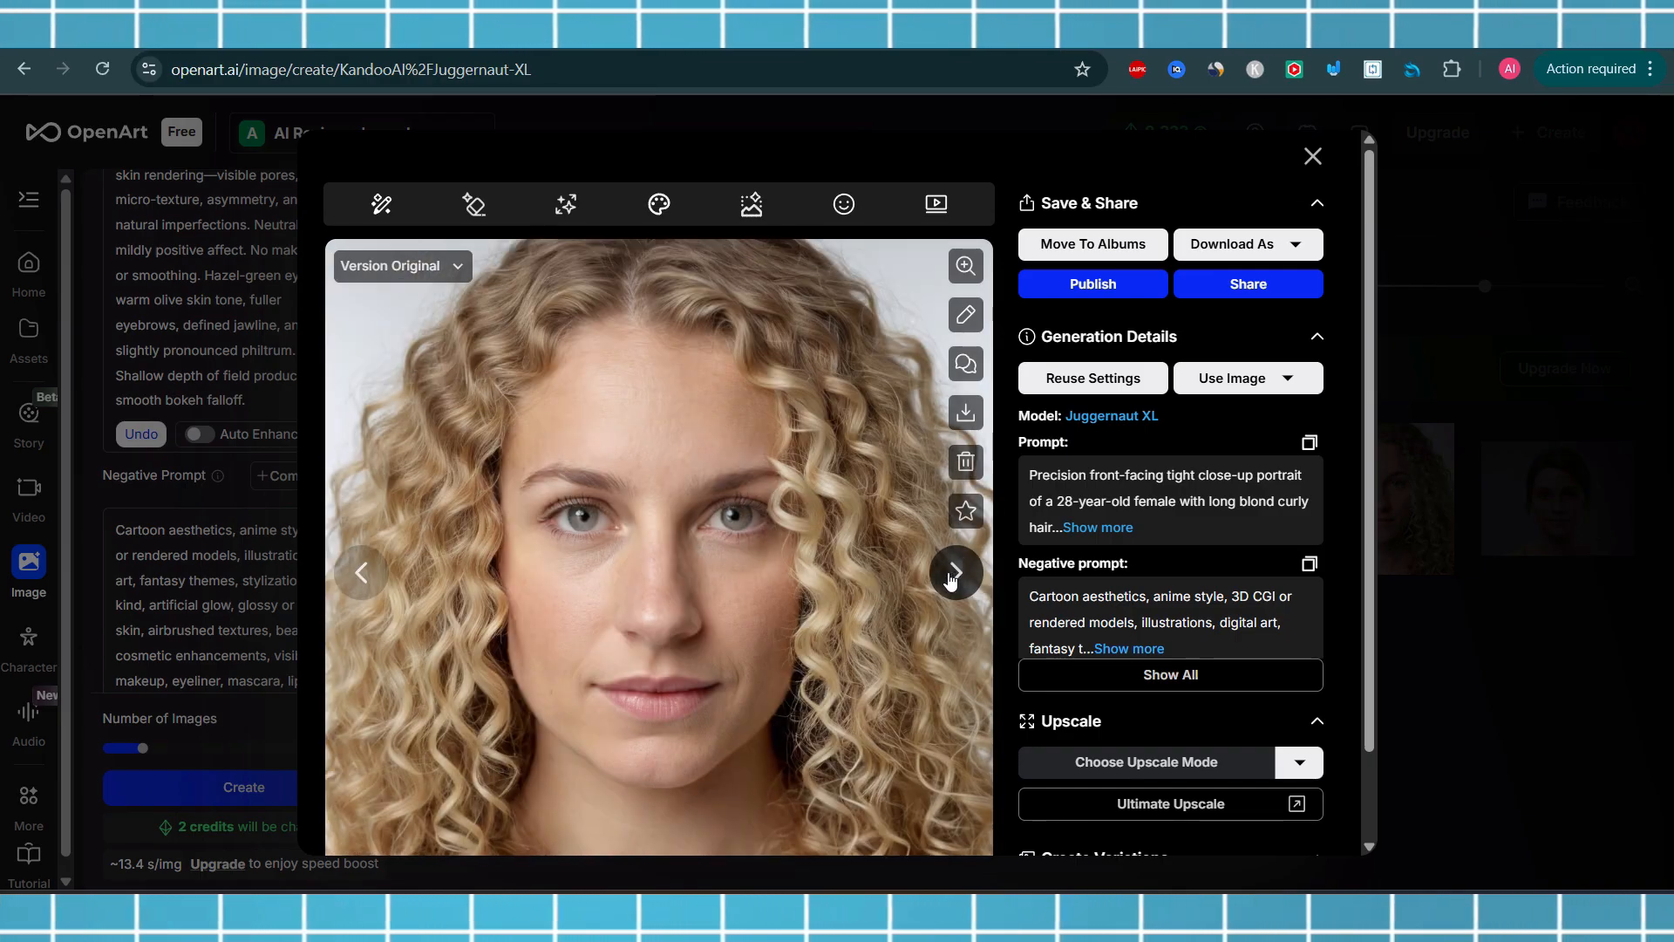
click(957, 575)
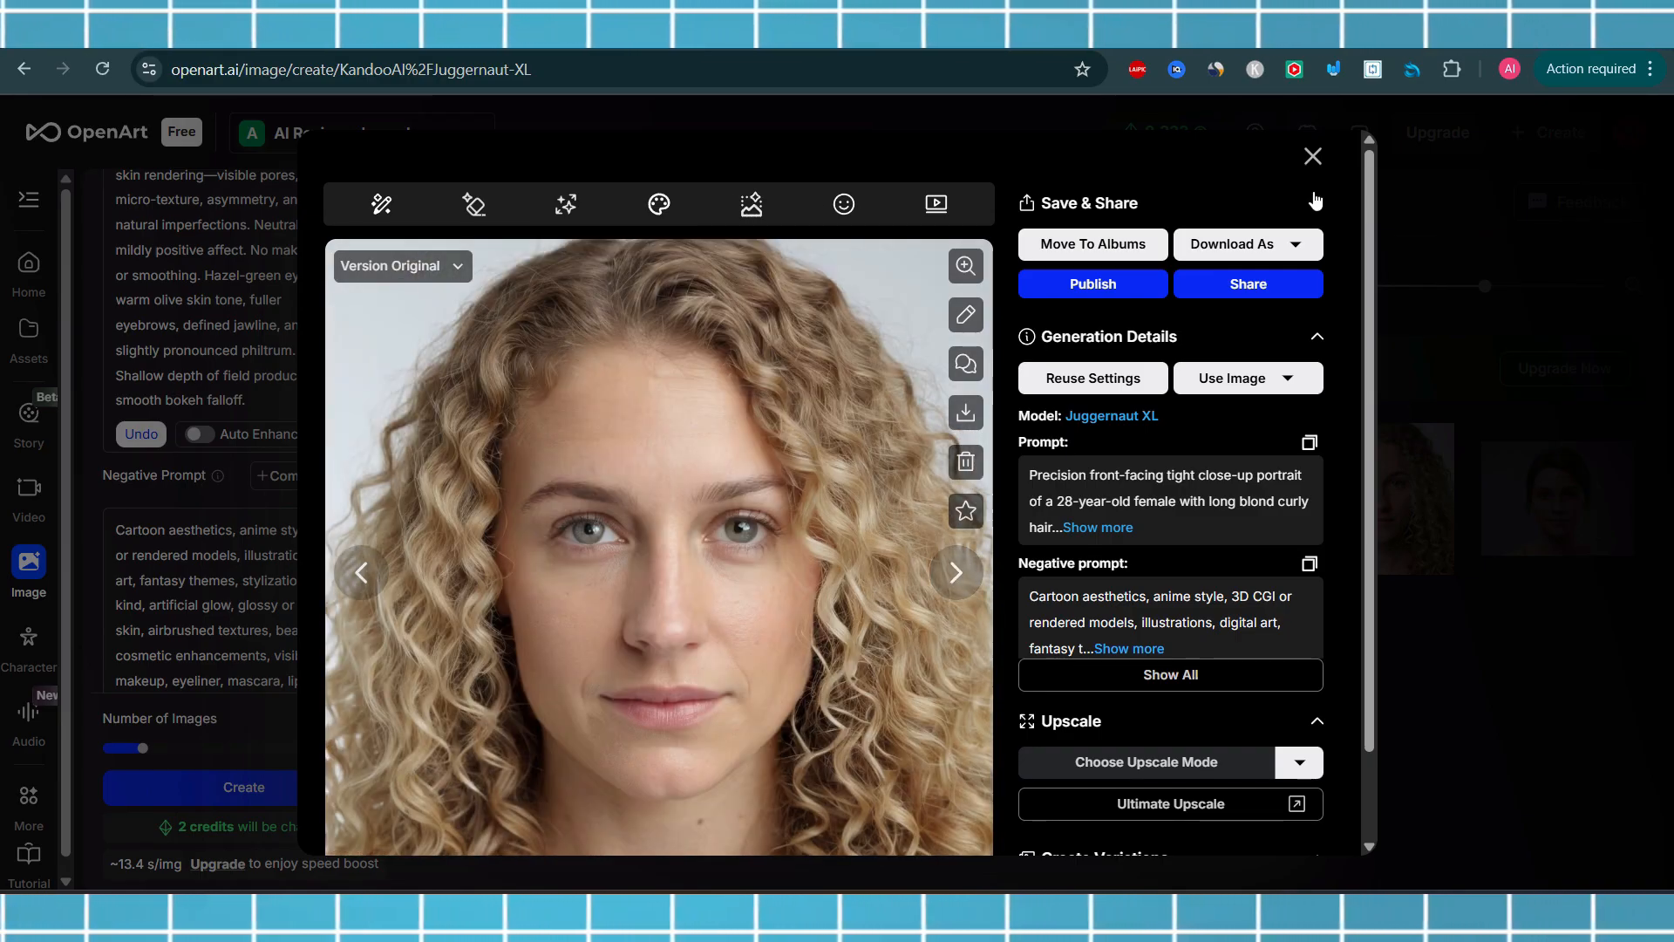
click(1312, 159)
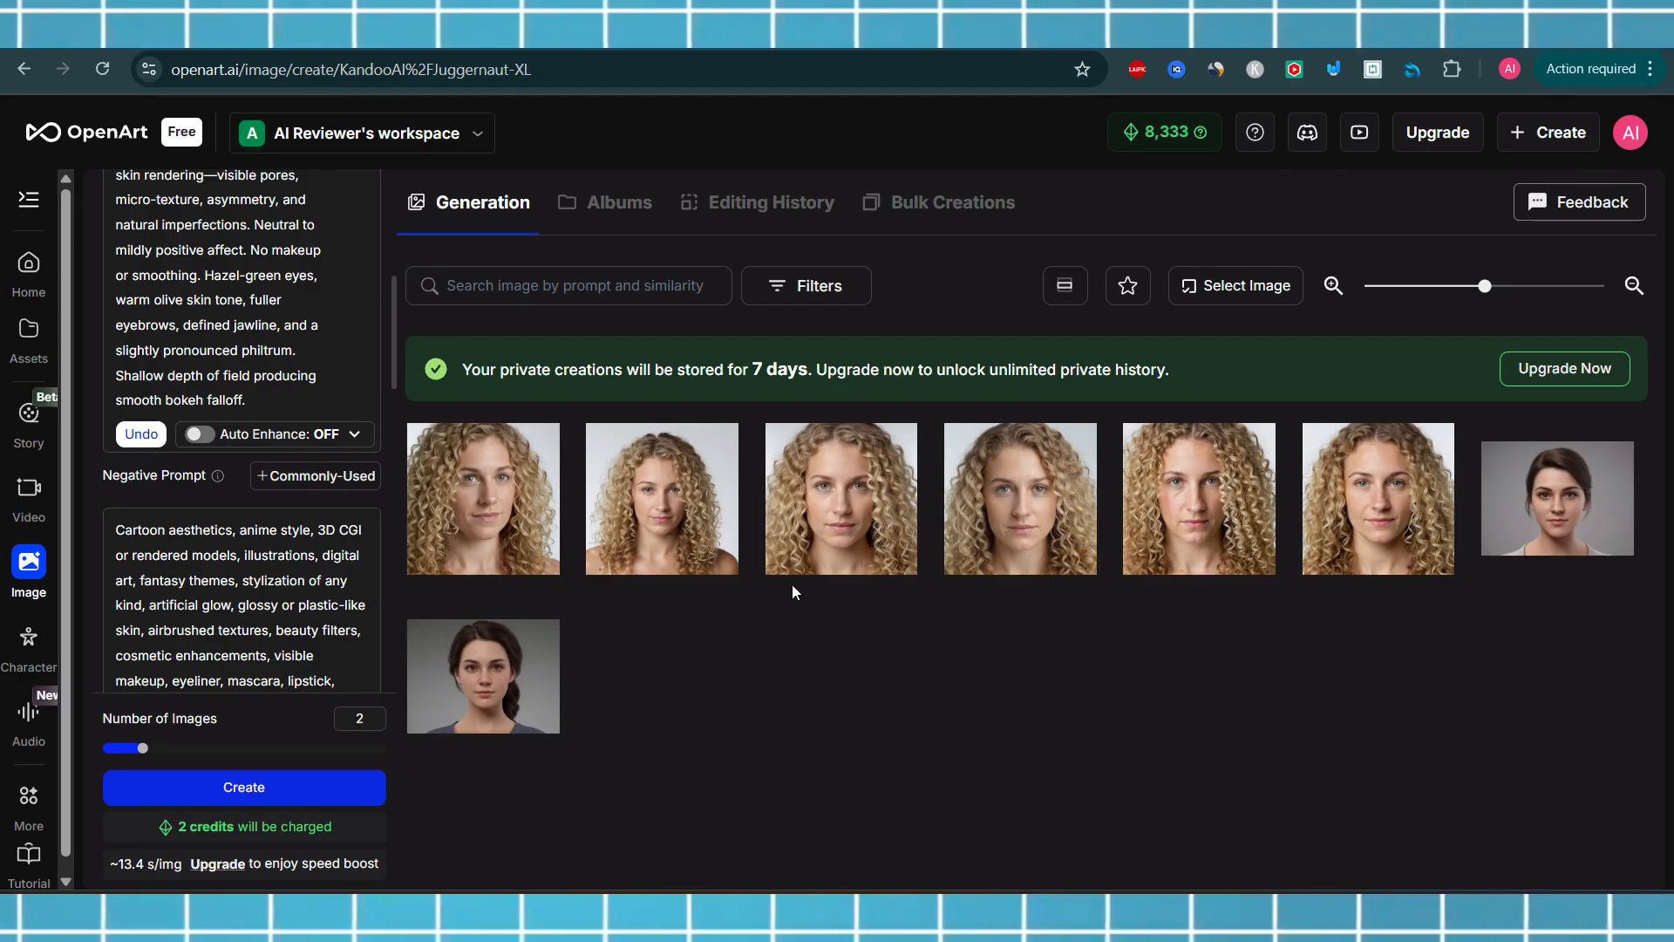
Reopen the first blond portrait and step through the next four images before closing the viewer
mouse_move(663, 484)
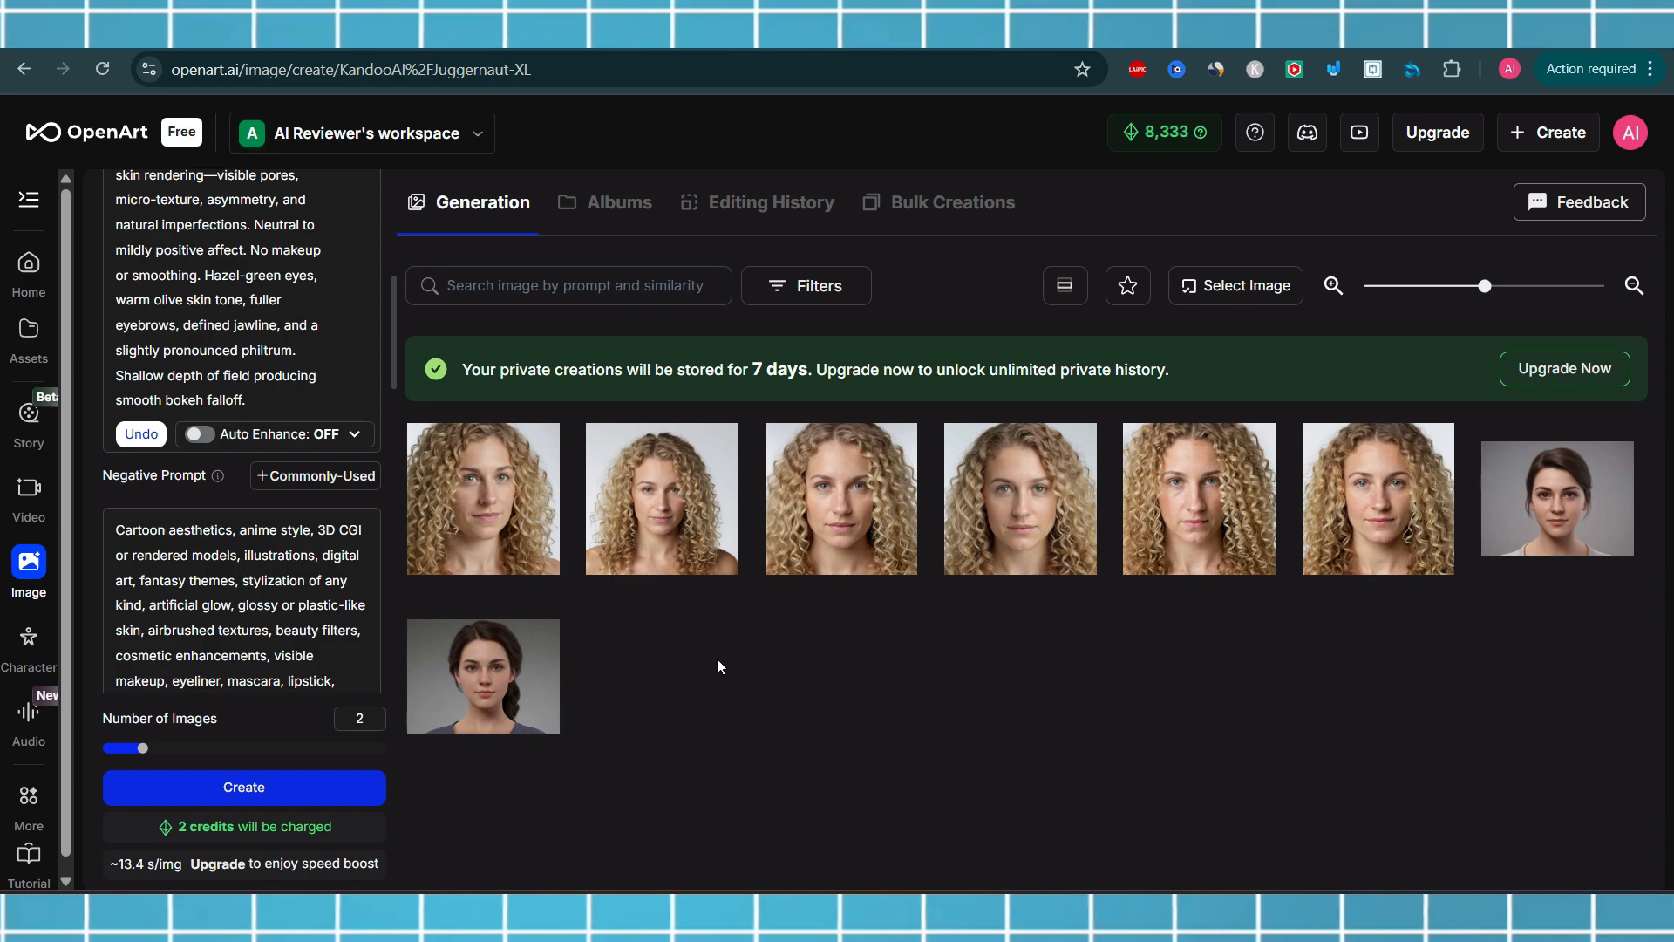
click(493, 484)
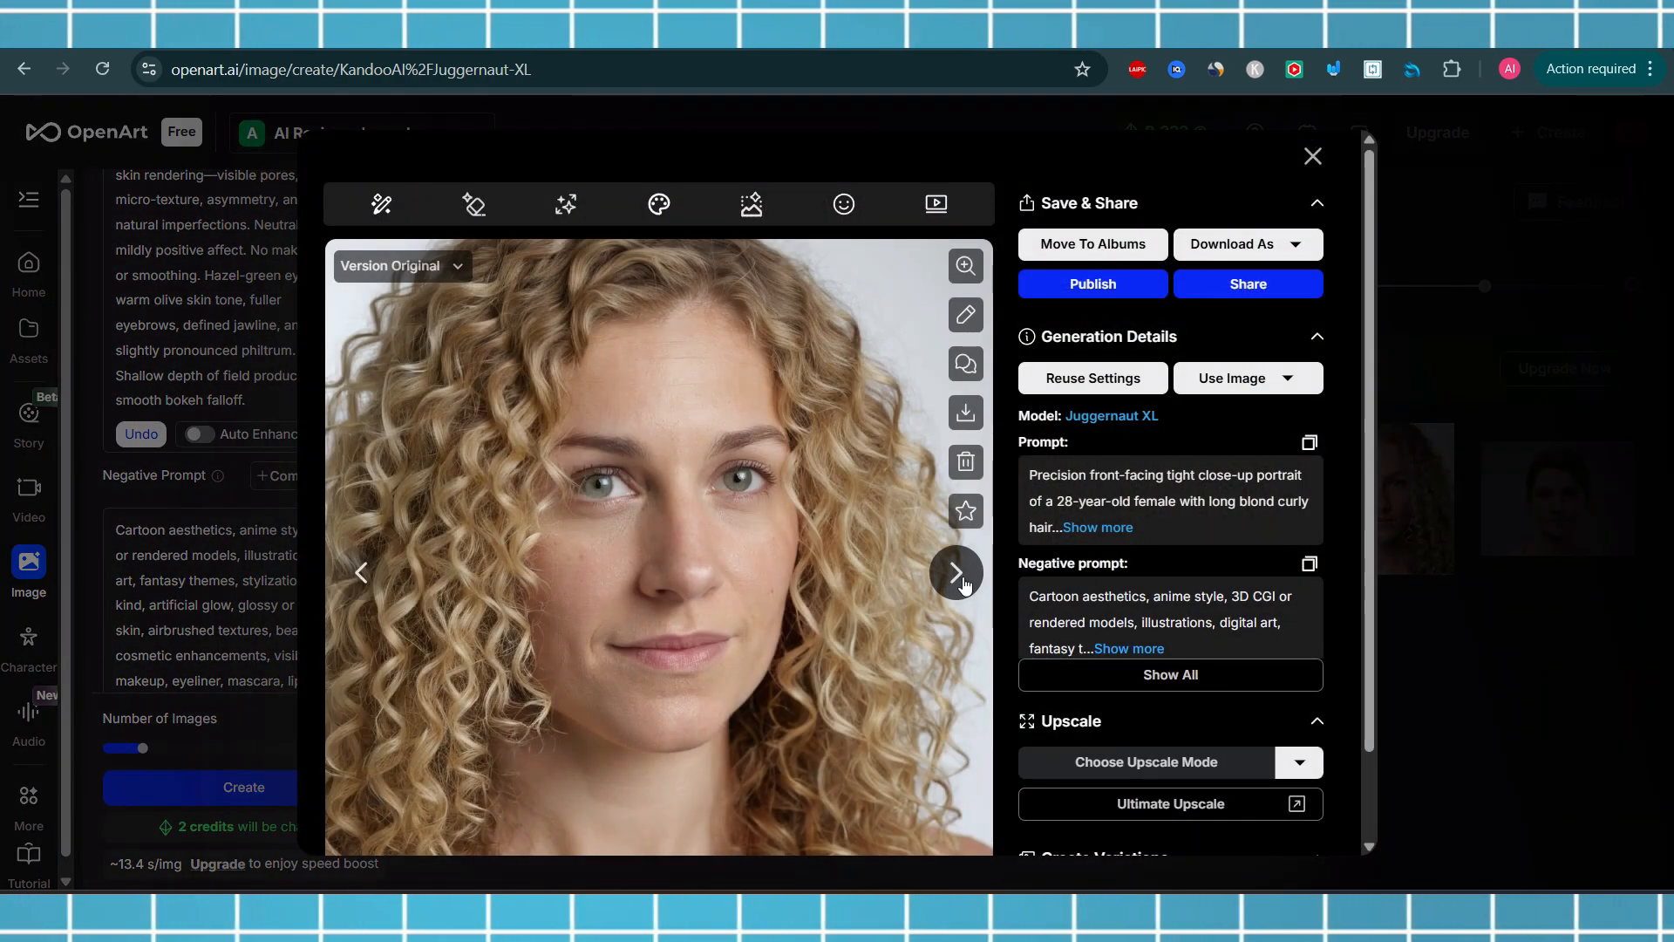
click(957, 574)
click(957, 574)
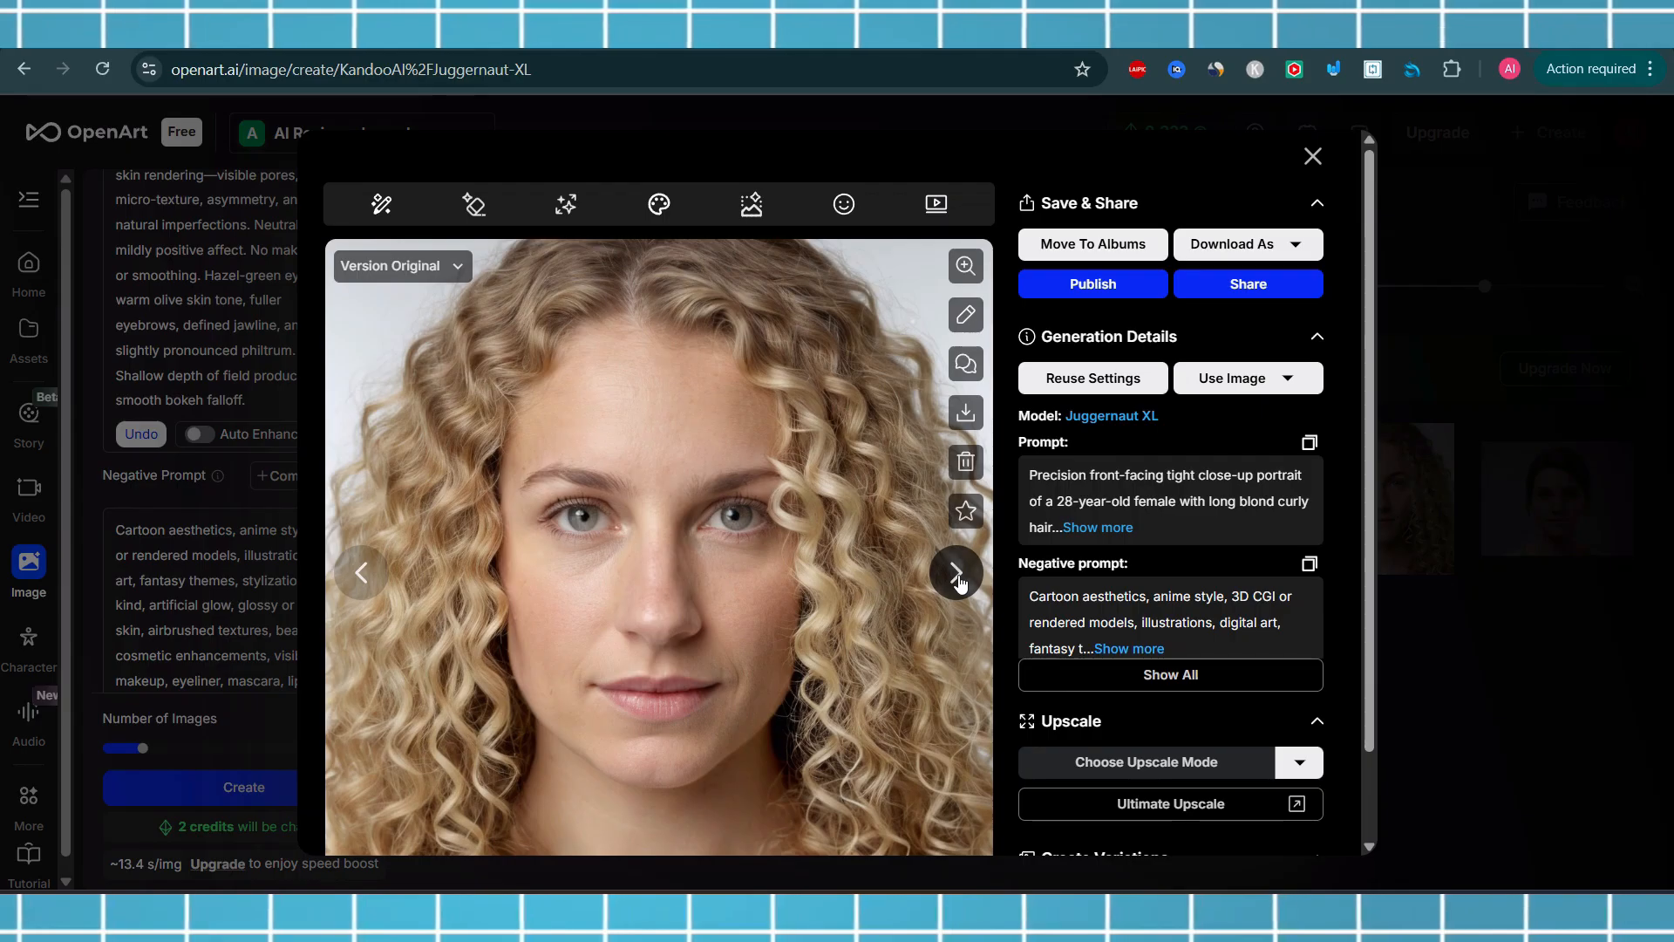
click(958, 573)
click(958, 573)
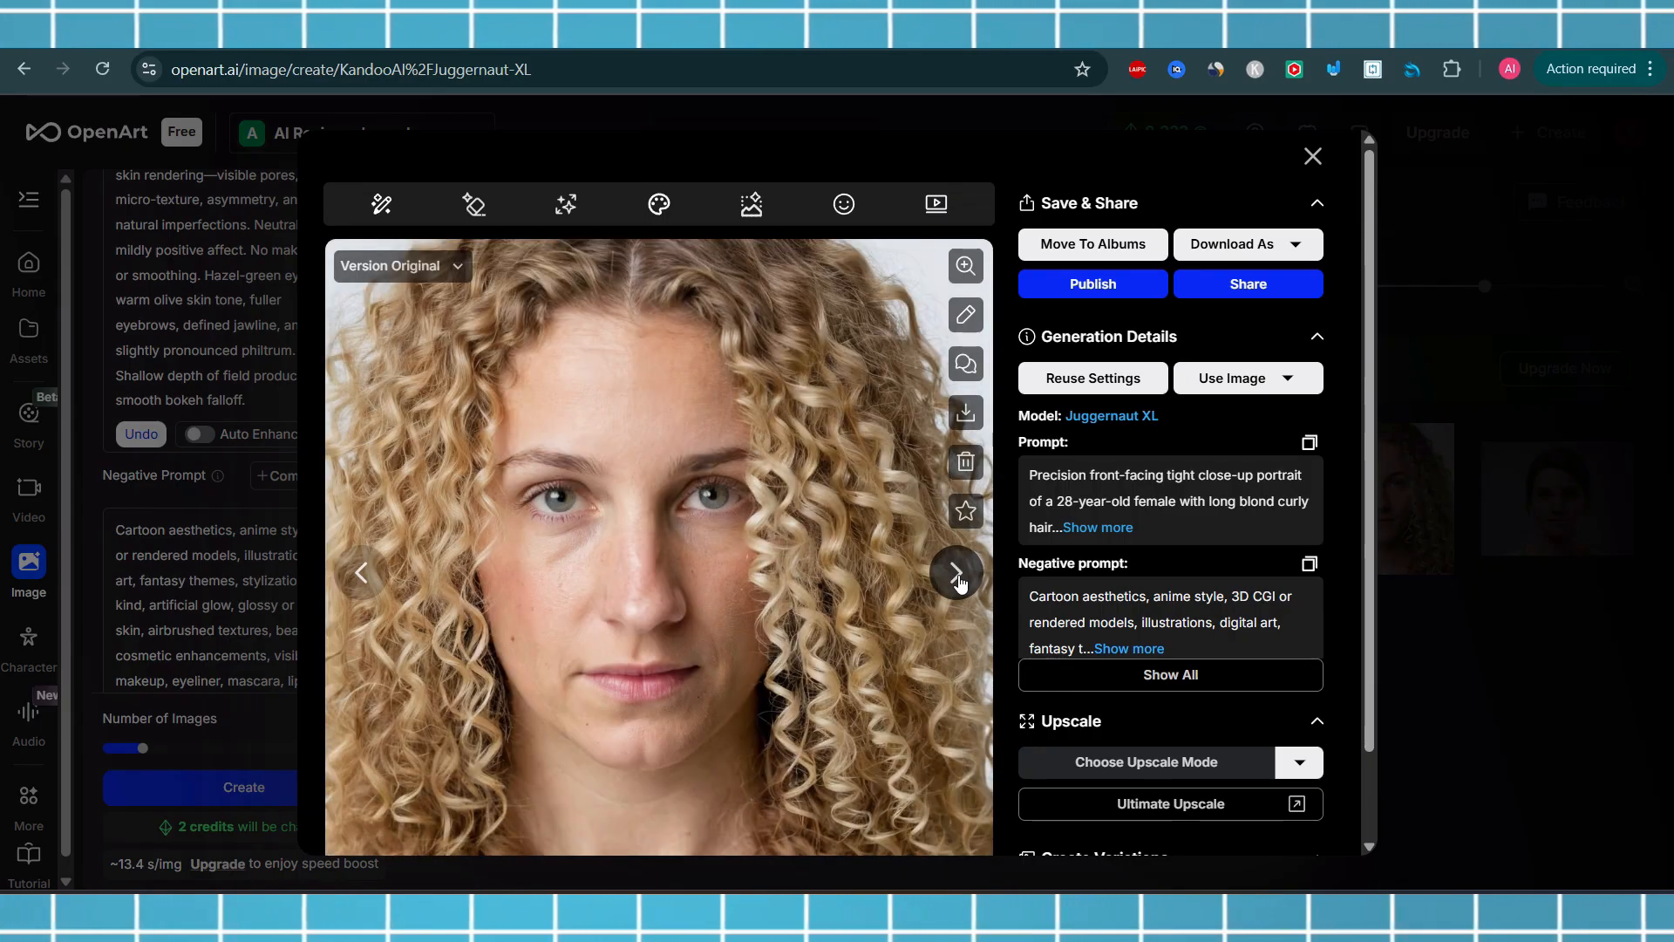
click(1312, 156)
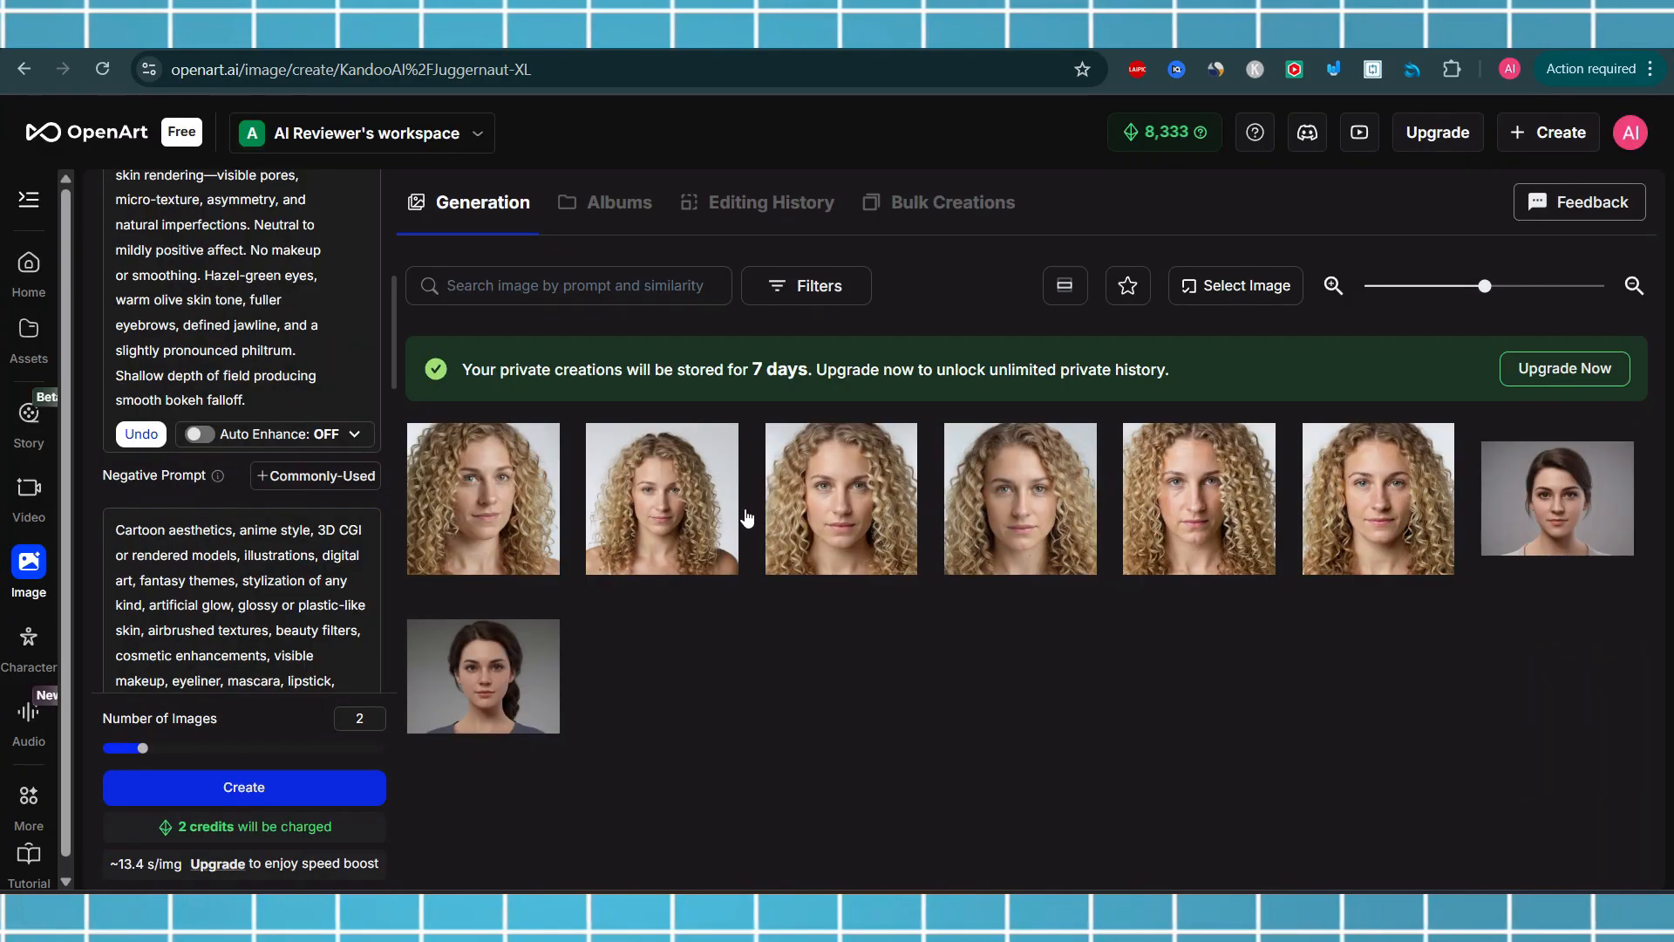